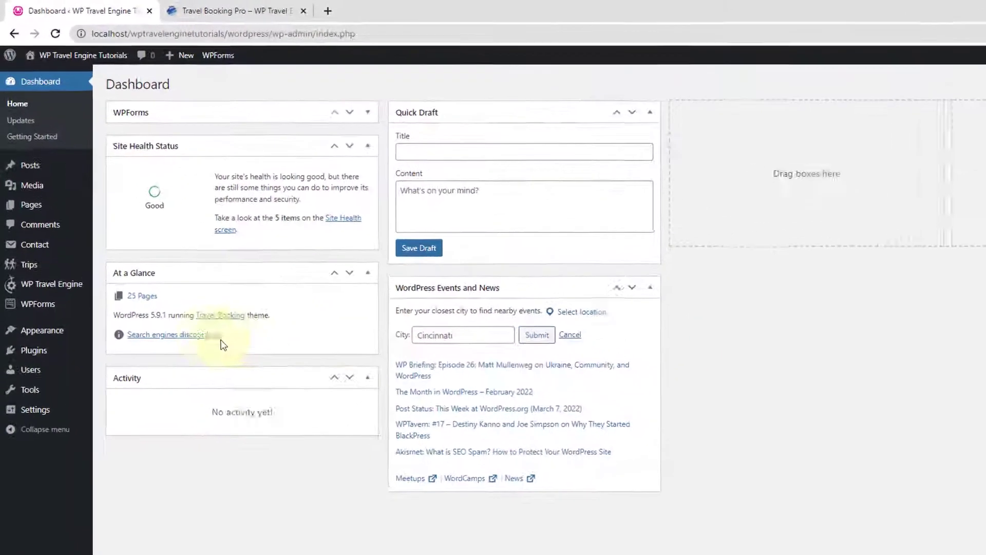
# On the trip Destinations page, fill in a new destination named Bhutan with slug bhutan and a description of the Buddhist kingdom
pyautogui.moveTo(33, 289)
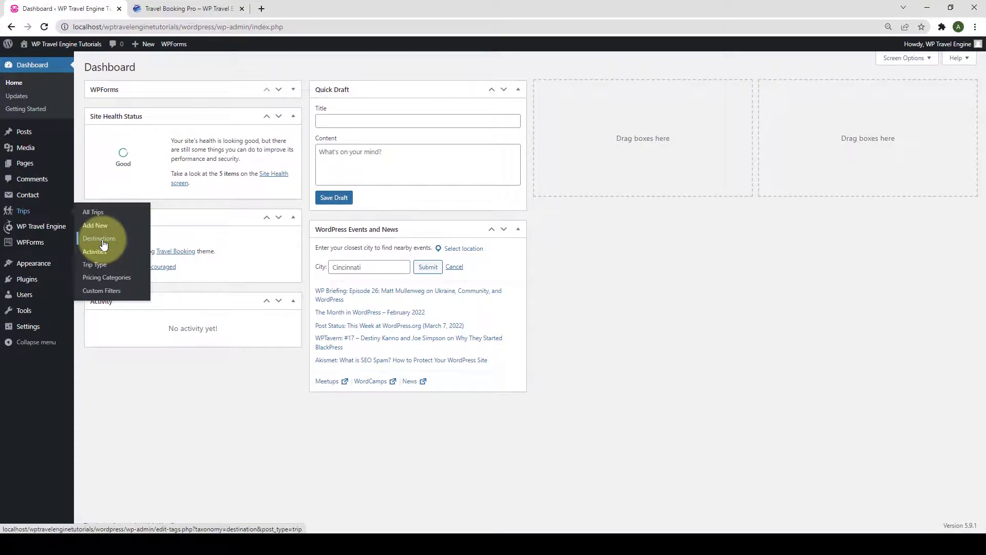
pyautogui.click(102, 240)
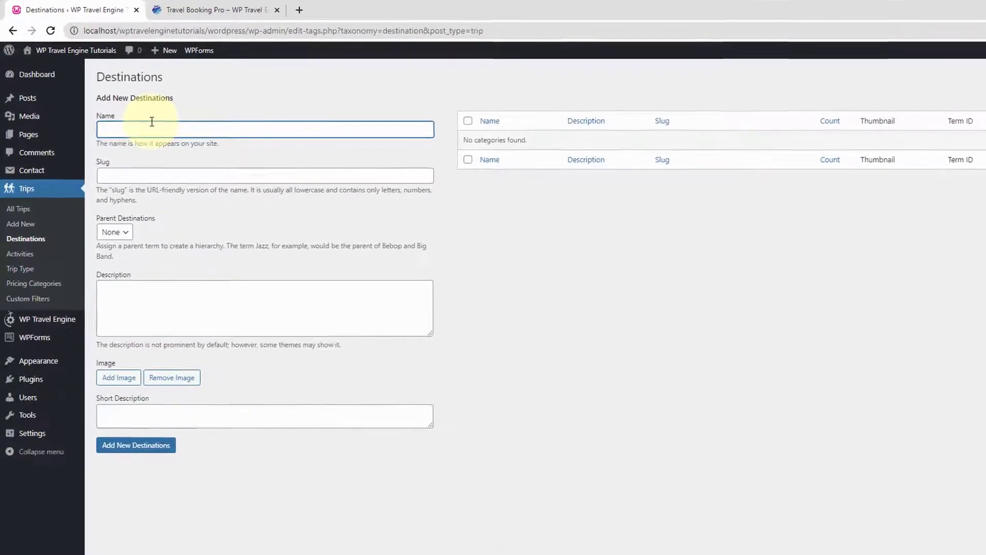
pyautogui.write('Bhutan')
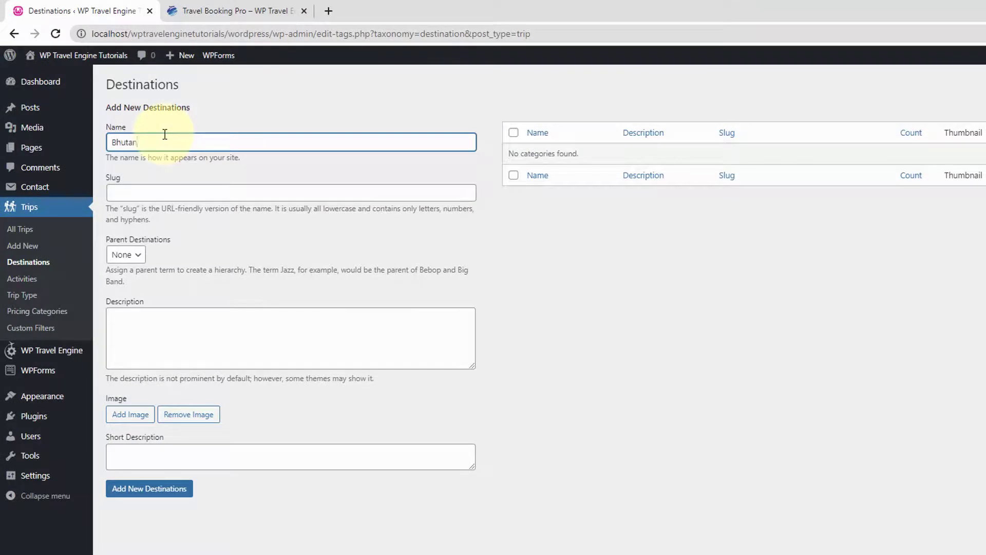
pyautogui.click(184, 192)
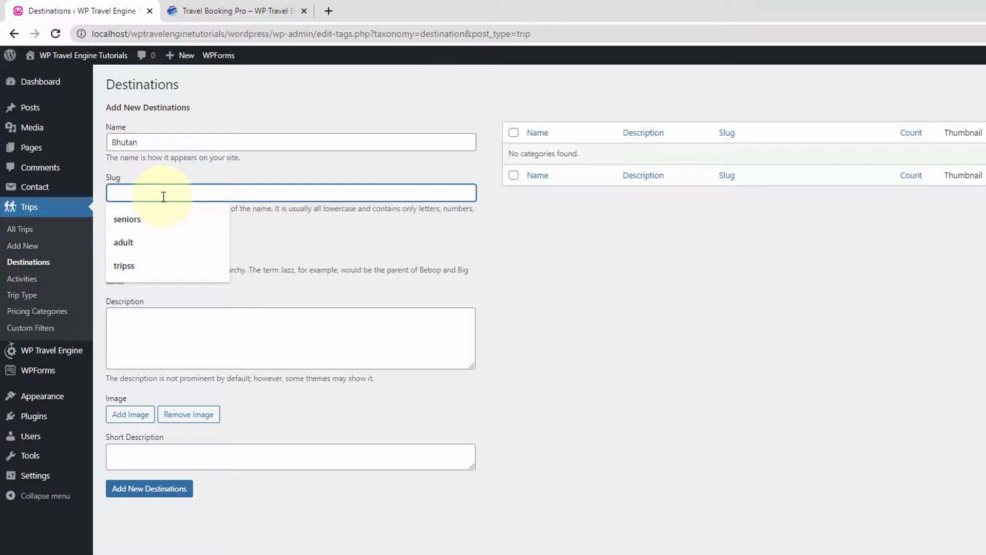
pyautogui.write('bhutan')
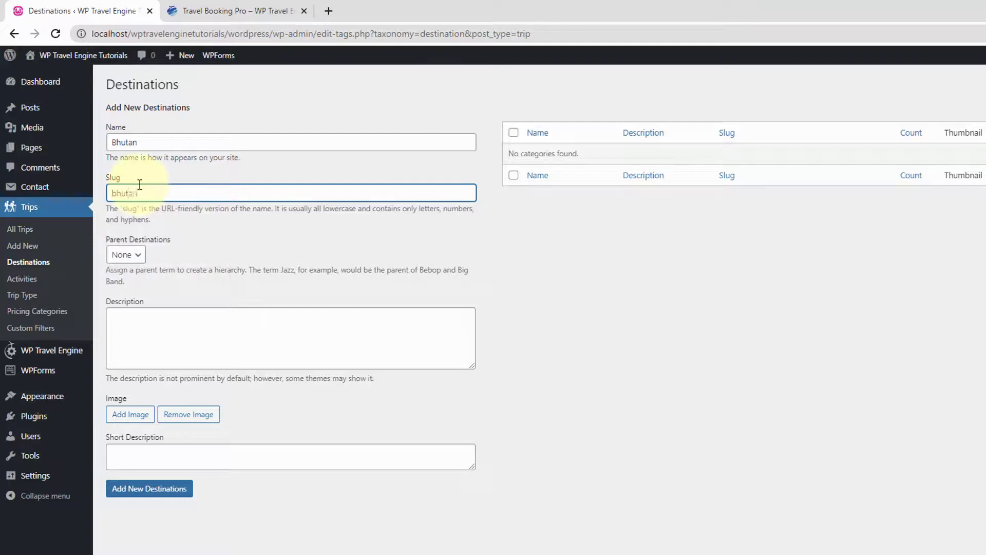
pyautogui.click(183, 326)
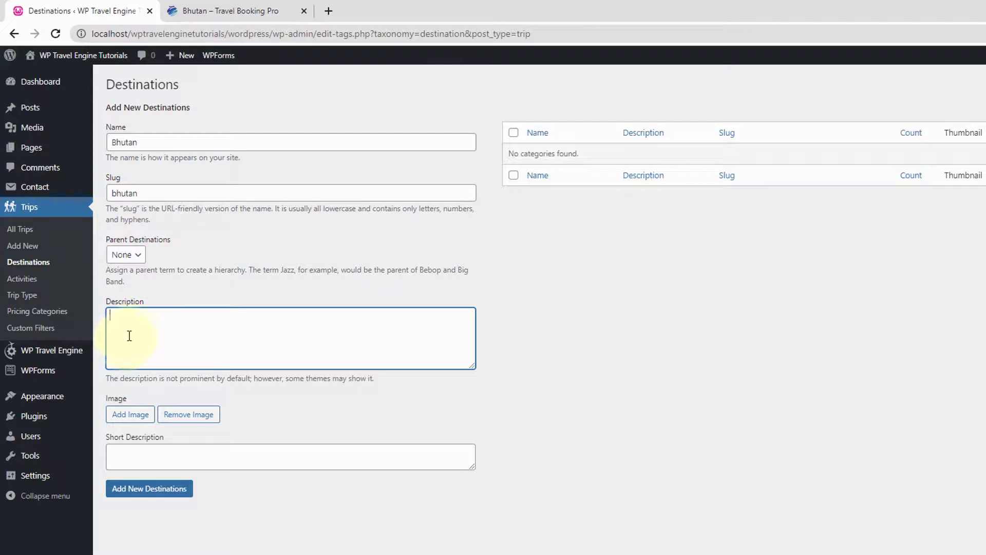
pyautogui.write("Bhutan, a Buddhist kingdom on the Himalayas' eastern edge, is known for its monasteries, fortresses (or dzongs) and dramatic landscapes that range from subtropical plains to steep mountains and valleys. In the High Himalayas, peaks such as 7,326m Jomolhari are popular trekking destinations. Paro Taktsang monastery (also known as Tiger's Nest) clings to cliffs above the forested Paro Valley.")
# Give the Bhutan destination the mountain lake dock image from the media library and add the destination
pyautogui.click(128, 415)
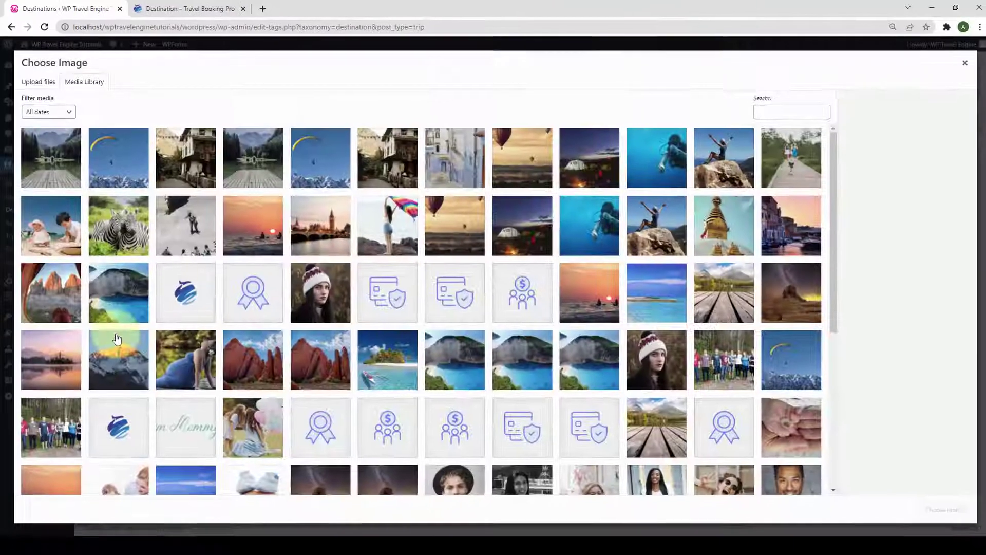
pyautogui.click(65, 177)
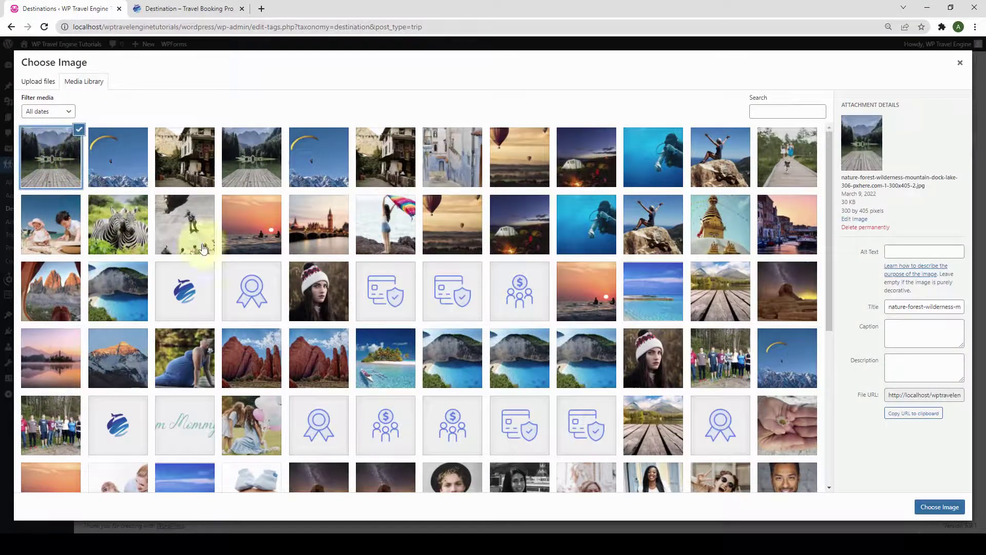
pyautogui.click(945, 509)
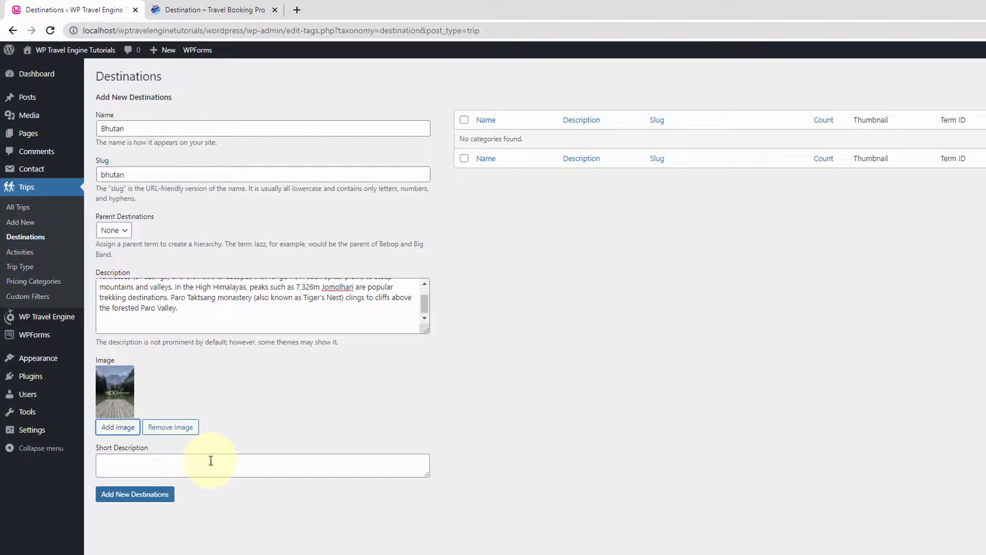
pyautogui.click(142, 496)
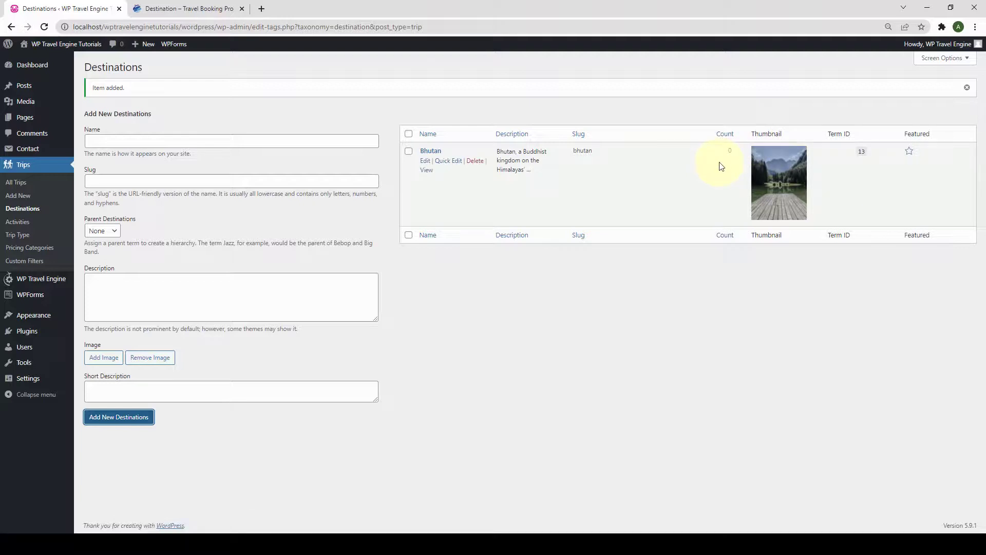
# Add a London destination with slug london, a description of the capital and the Thames clock tower image
pyautogui.click(226, 140)
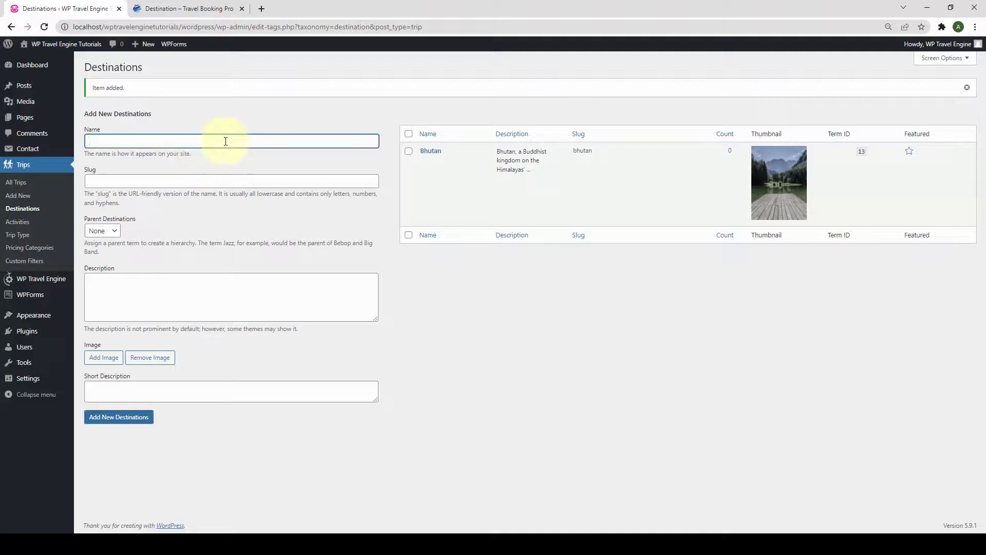
pyautogui.write('London')
pyautogui.press('Tab')
pyautogui.write('london')
pyautogui.click(167, 280)
pyautogui.hotkey('ctrl', 'v')
pyautogui.click(104, 358)
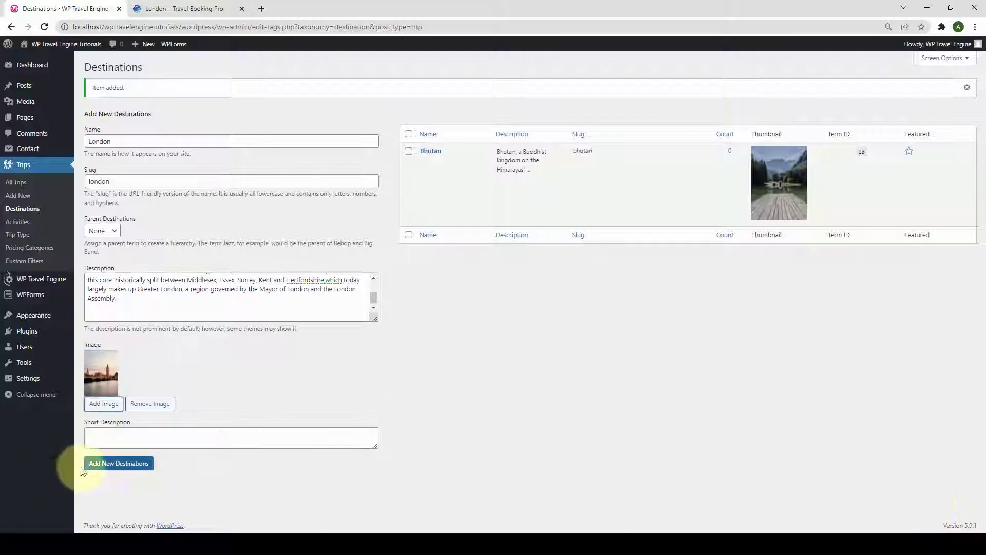
pyautogui.click(119, 417)
# Add a Maldives destination with slug maldives, a country description and the image of a woman holding up a rainbow cloth
pyautogui.click(154, 142)
pyautogui.write('Maldives')
pyautogui.click(179, 181)
pyautogui.write('maldives')
pyautogui.click(225, 297)
pyautogui.hotkey('ctrl', 'v')
pyautogui.click(113, 361)
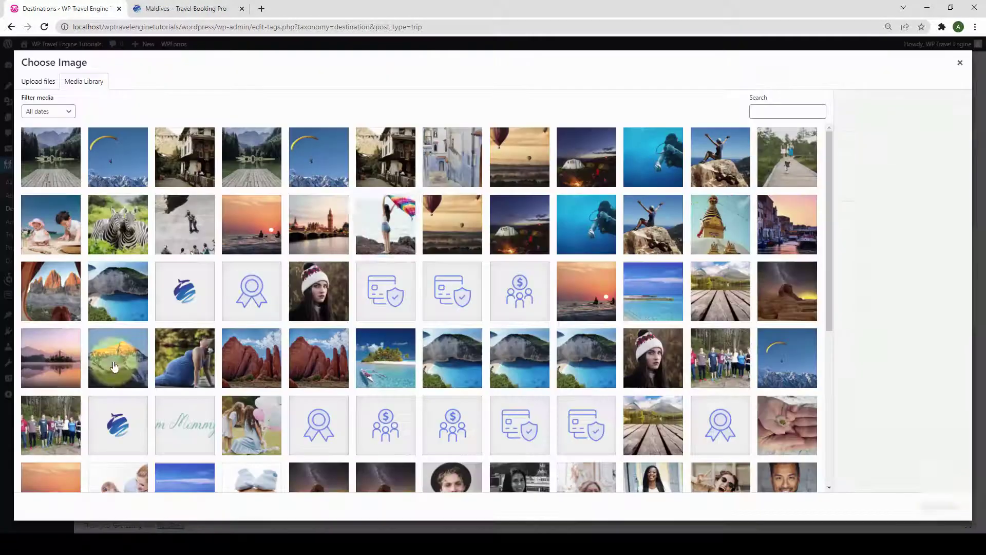
pyautogui.click(185, 226)
pyautogui.click(943, 506)
pyautogui.click(134, 466)
# Add a destination named Morroco with slug morocco, a country description and the blue-and-white town street image
pyautogui.click(164, 141)
pyautogui.write('Morroco')
pyautogui.click(166, 182)
pyautogui.write('morocco')
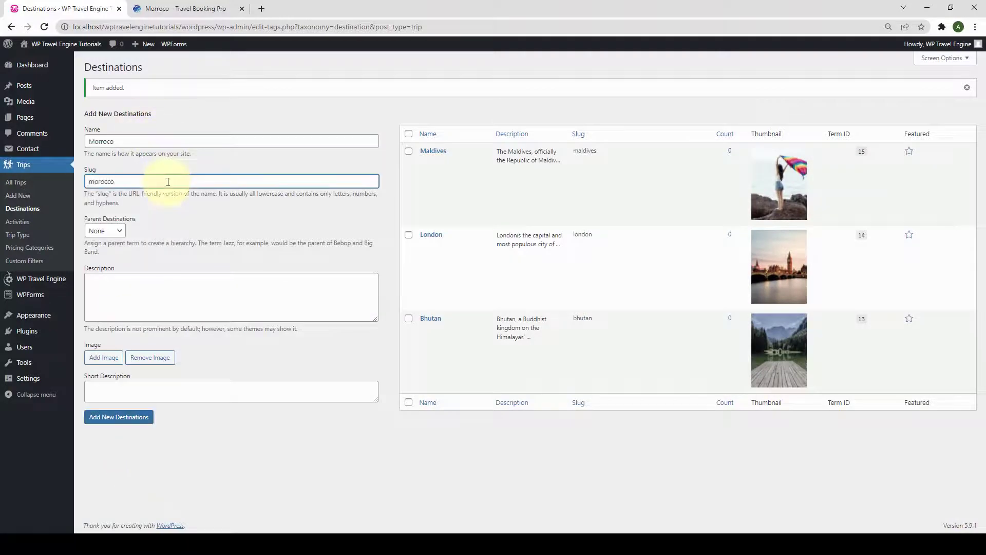
pyautogui.click(113, 358)
pyautogui.click(447, 151)
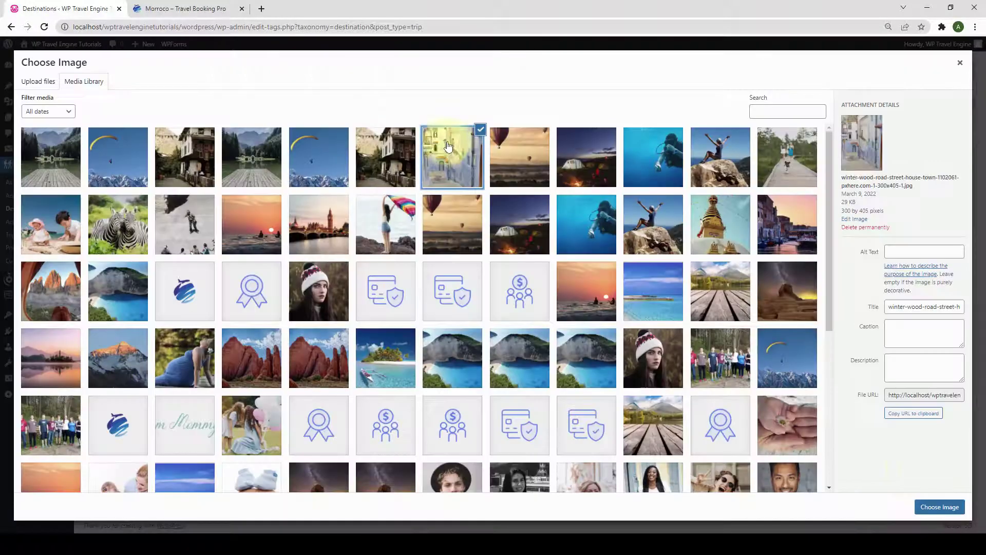
pyautogui.click(940, 506)
pyautogui.click(140, 464)
# Add a Nepal destination with slug nepal, a country description and the golden stupa image
pyautogui.click(180, 136)
pyautogui.write('Nepal')
pyautogui.click(196, 180)
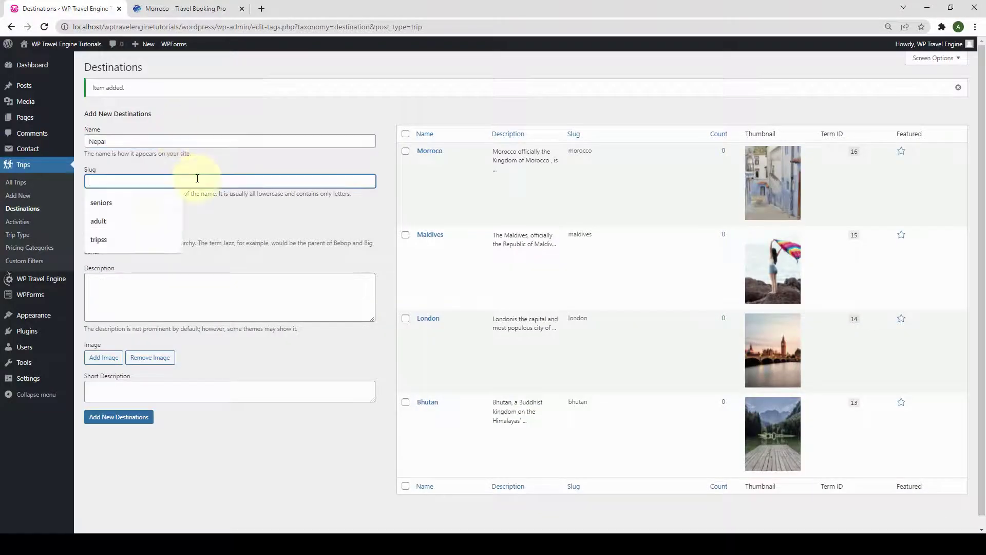
pyautogui.write('nepal')
pyautogui.click(185, 295)
pyautogui.hotkey('ctrl', 'v')
pyautogui.click(104, 403)
pyautogui.click(721, 225)
pyautogui.click(941, 506)
pyautogui.click(119, 417)
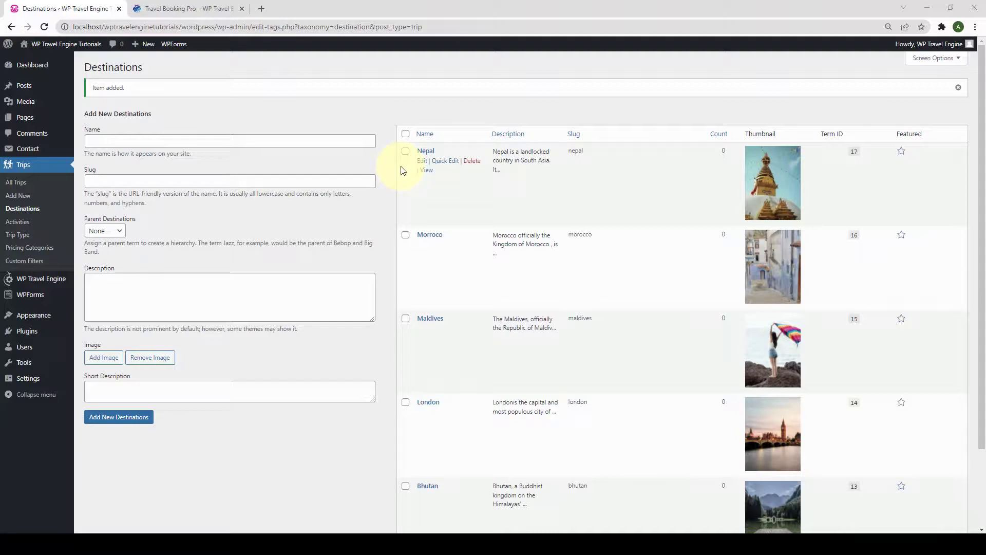
# On the trip Activities page, fill in a new activity named Hiking with slug hiking and a description of hiking
pyautogui.click(20, 228)
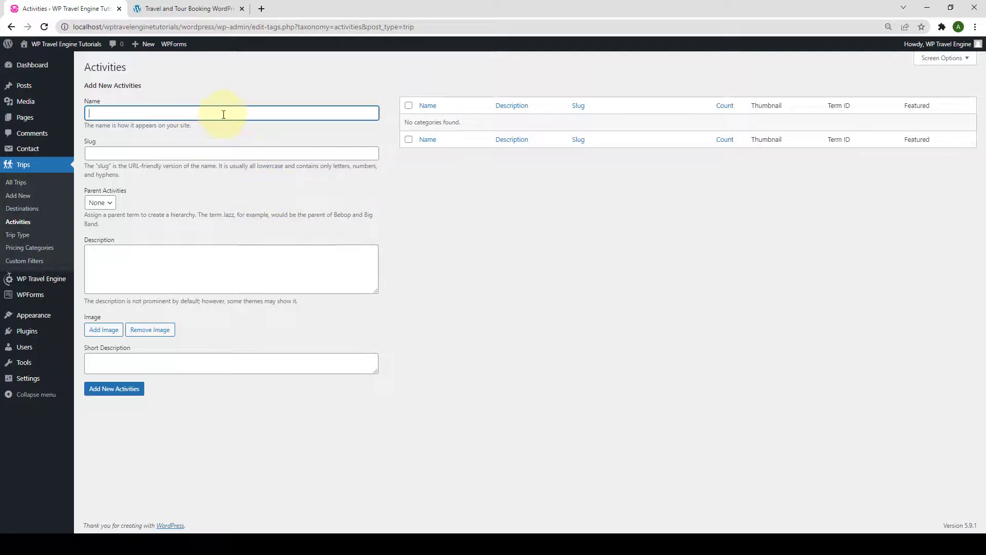
pyautogui.write('Hiking')
pyautogui.click(227, 154)
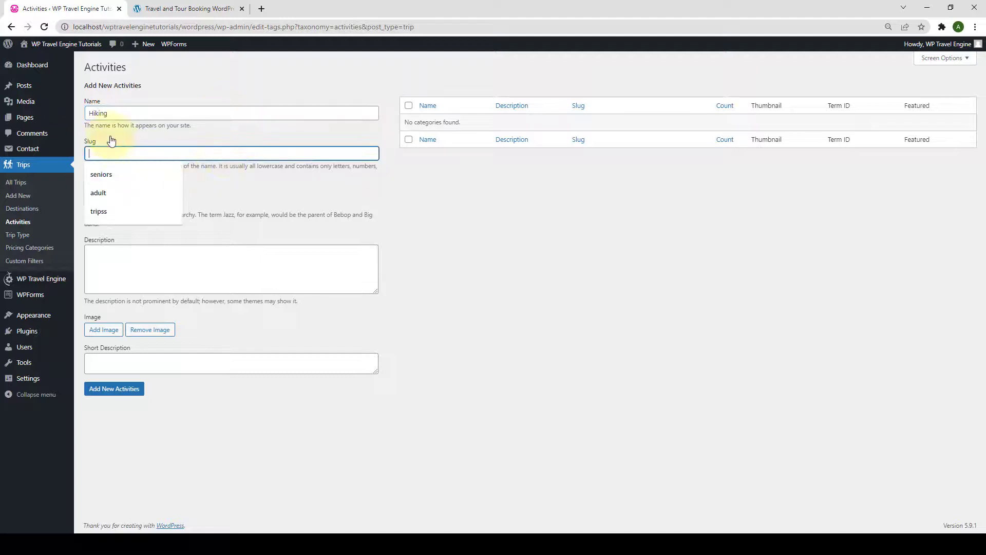
pyautogui.write('hiking')
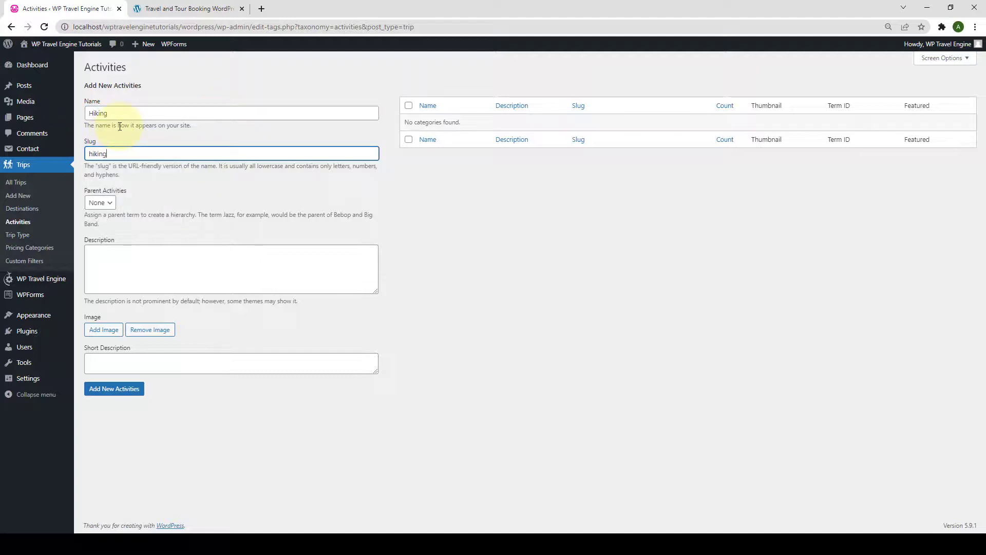
pyautogui.click(157, 252)
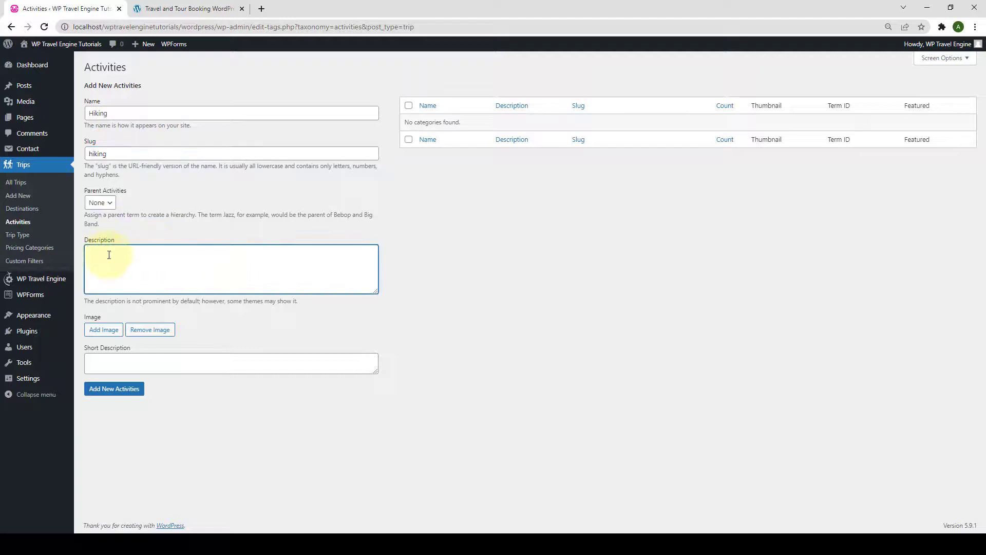
pyautogui.write('Hiking is the preferred term, in Canada and the United States, for a long, vigorous walk, usually on trails (footpaths), in the countryside, while the word walking is used for shorter, particularly urban walks. On the other hand, in the United Kingdom, and the Republic of Ireland, the word "walking" is acceptable to describe all forms of walking, whether it is a walk in the park or backpacking in the Alps.')
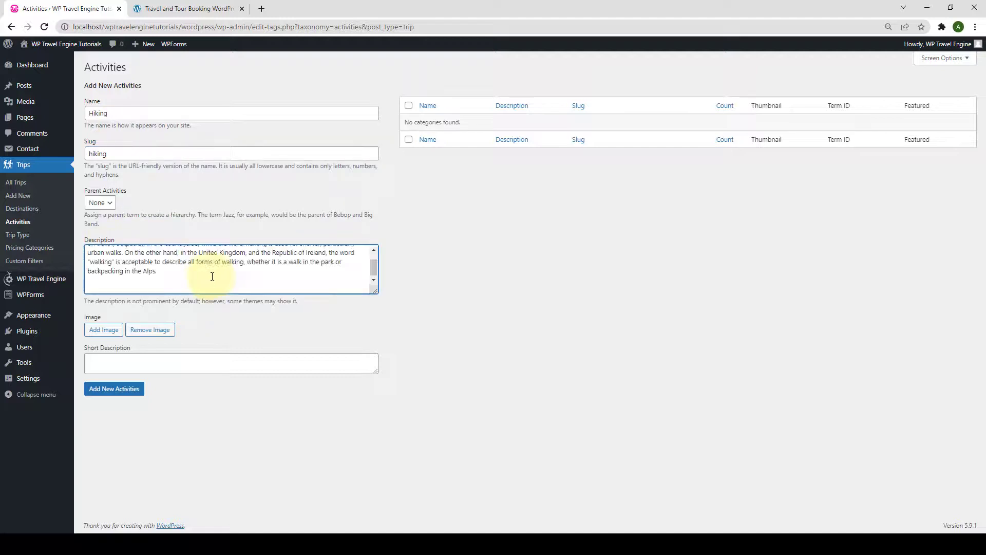
# Give the Hiking activity the image of a person sitting on a rock with raised arms and add the activity
pyautogui.click(100, 332)
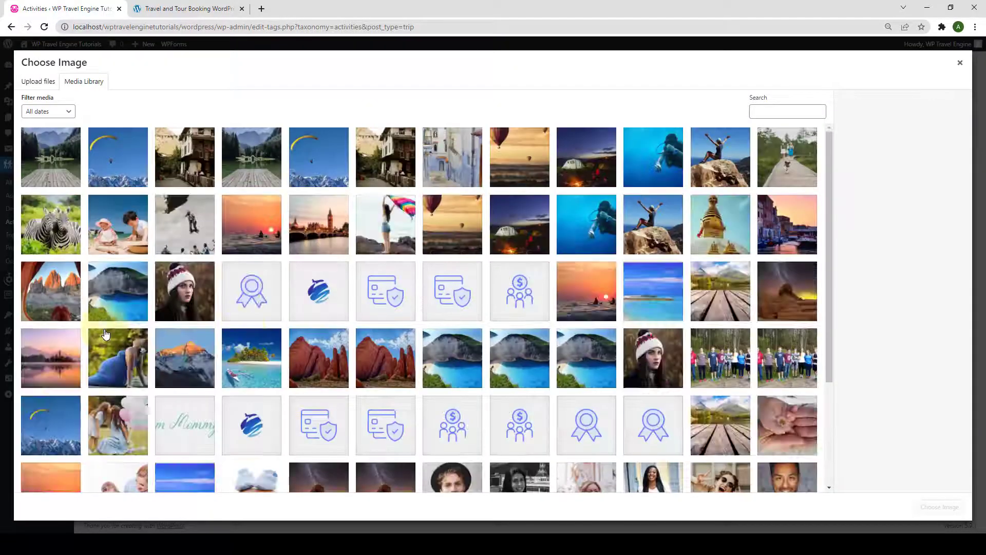
pyautogui.click(712, 161)
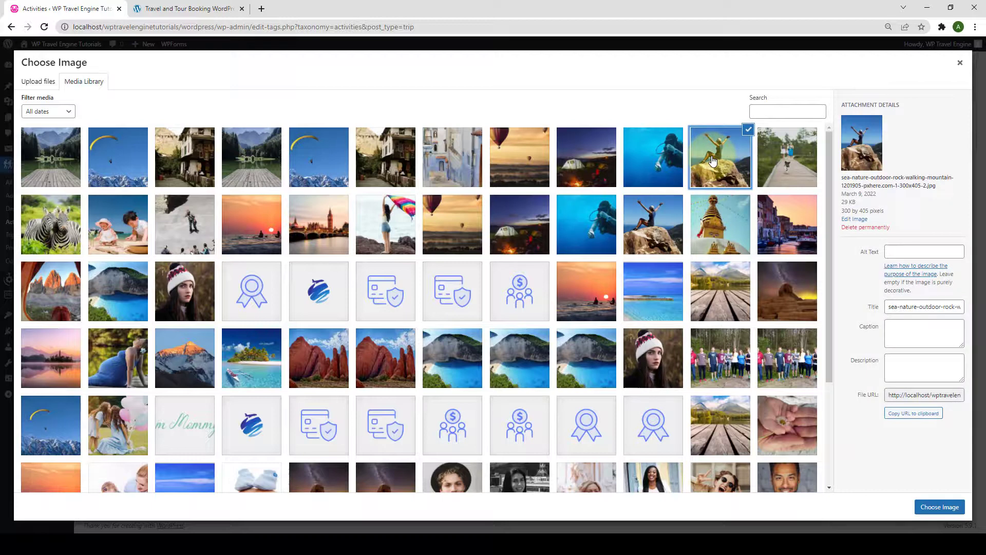
pyautogui.click(951, 508)
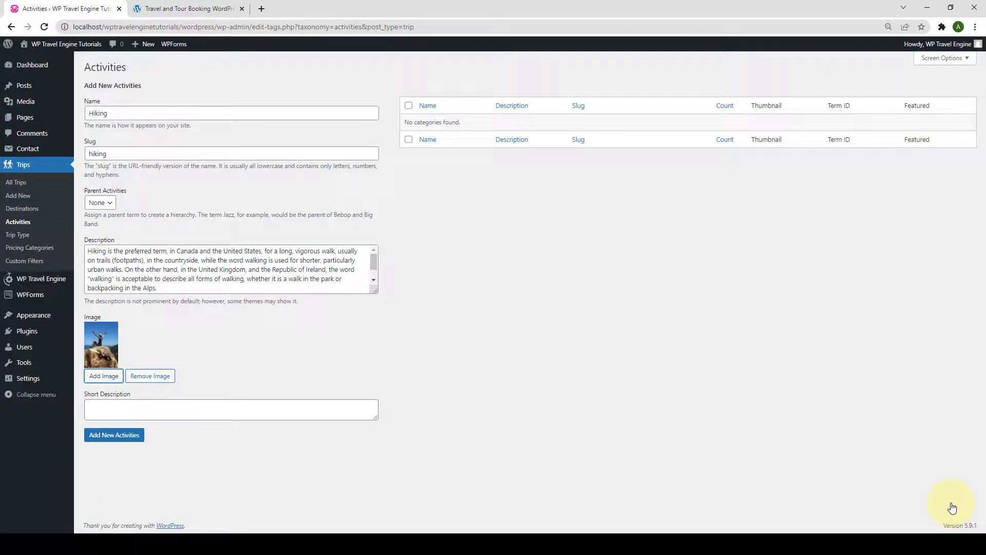
pyautogui.click(118, 439)
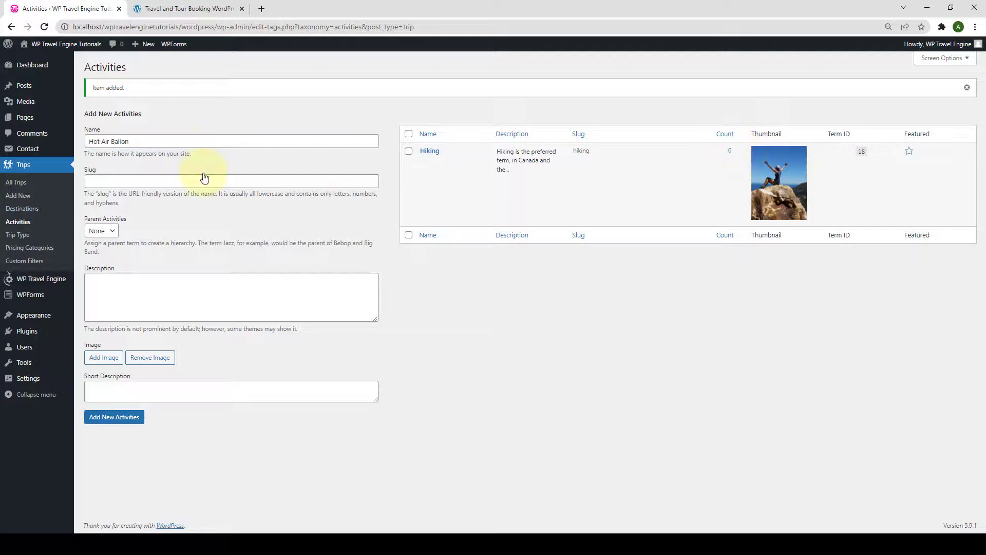
# Add an activity named Hot Air Ballon with slug hotairballon, a description and the sunset balloon image
pyautogui.click(202, 176)
pyautogui.write('rafting')
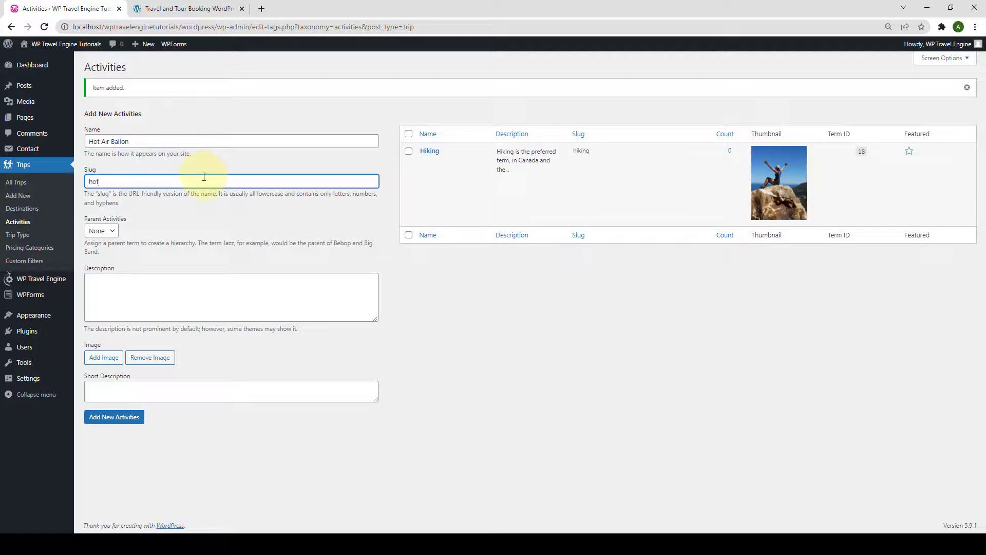
pyautogui.click(103, 357)
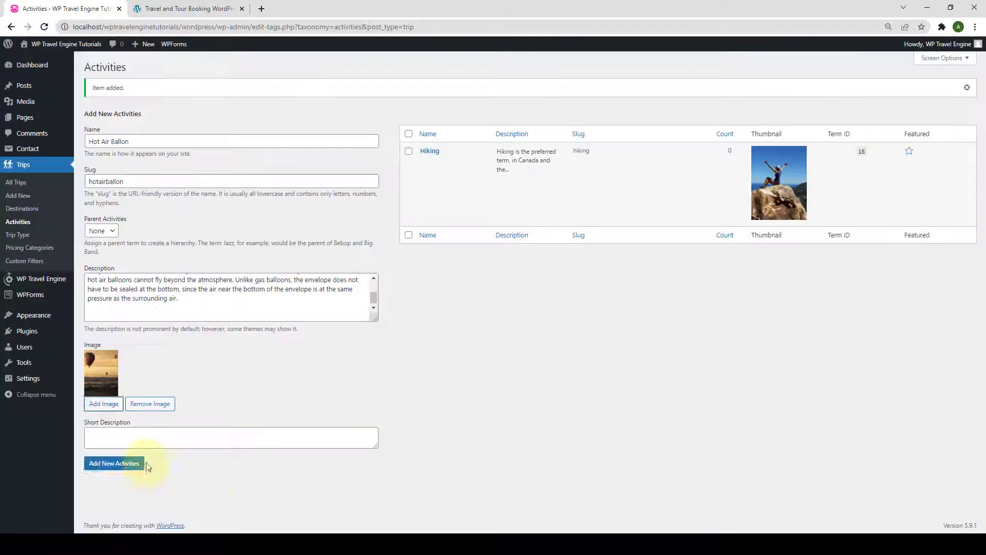
pyautogui.click(110, 462)
# Add a Jungle Safari activity with slug junglesafari, a safari description and the zebra image
pyautogui.click(128, 140)
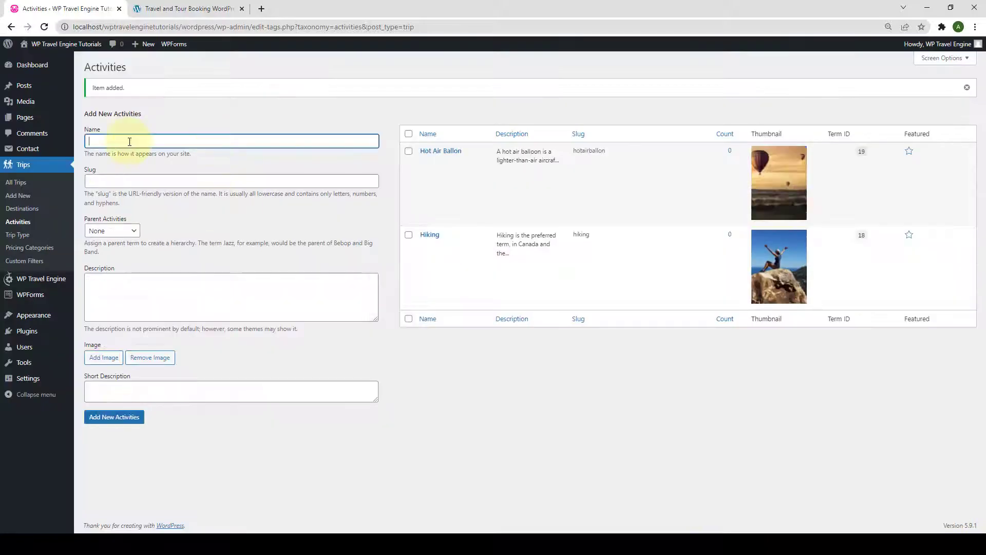
pyautogui.press('Tab')
pyautogui.write('junglesafari')
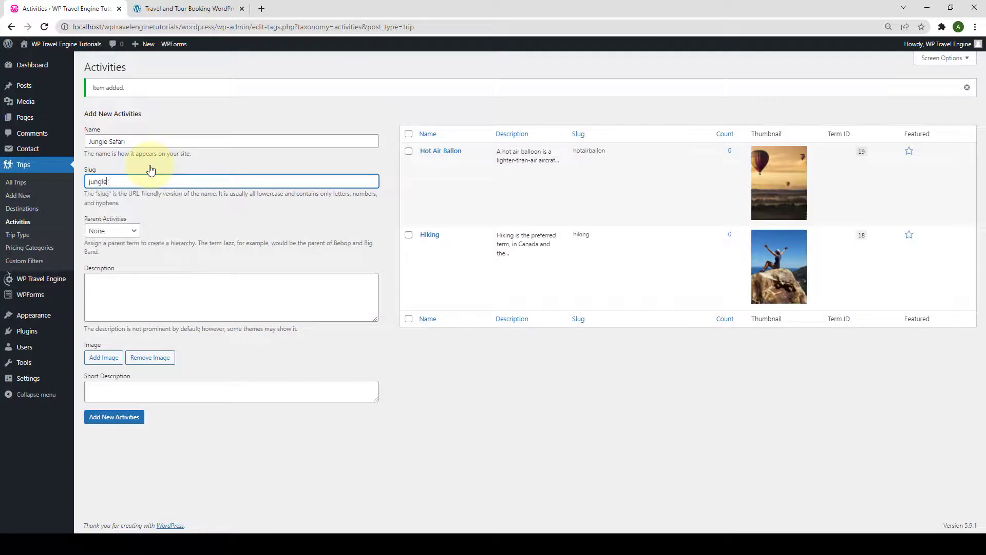
pyautogui.click(226, 284)
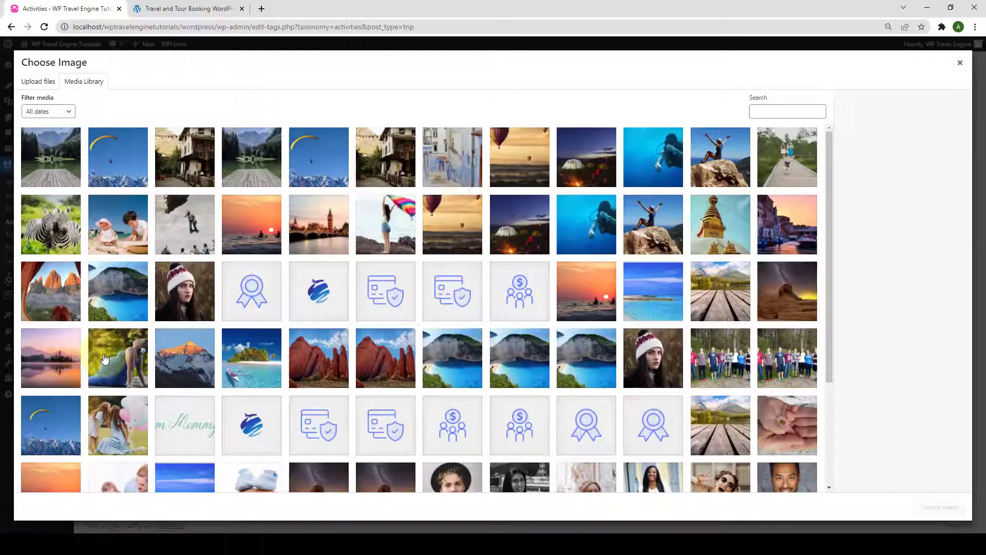
pyautogui.click(940, 530)
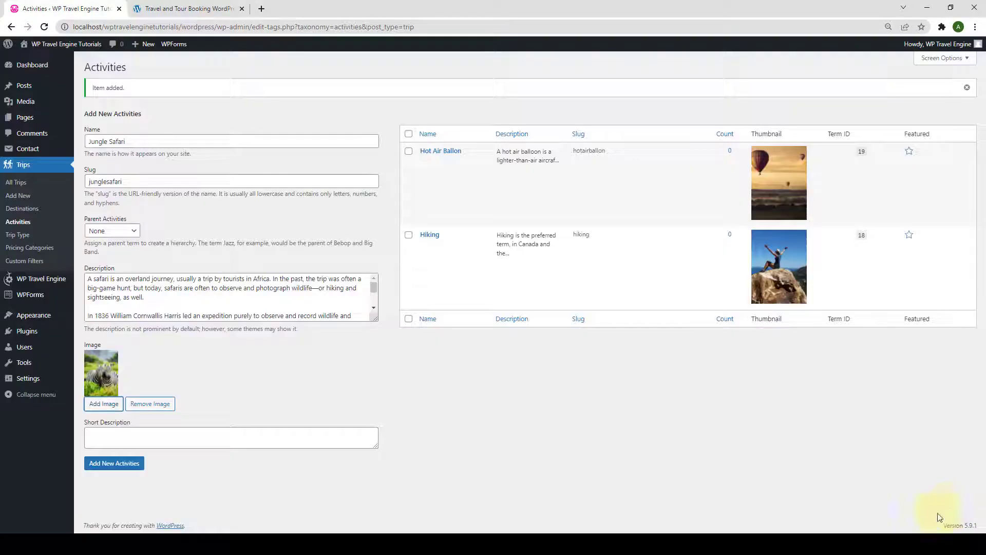
pyautogui.click(114, 416)
# Add a Paragliding activity with slug paragliding, a description and the image of a paraglider over snowy mountains
pyautogui.click(235, 140)
pyautogui.write('Paragliding')
pyautogui.click(282, 183)
pyautogui.write('paragli')
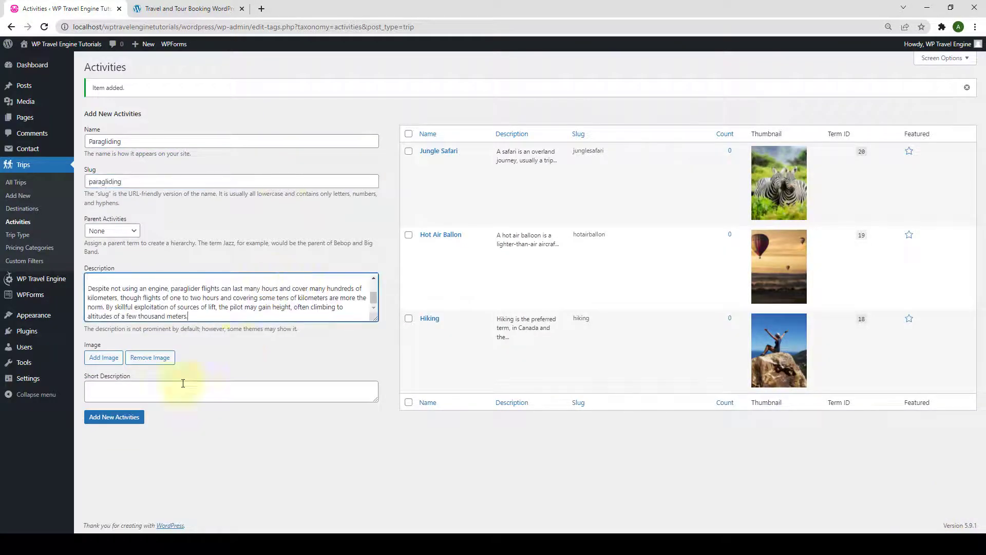
pyautogui.click(104, 358)
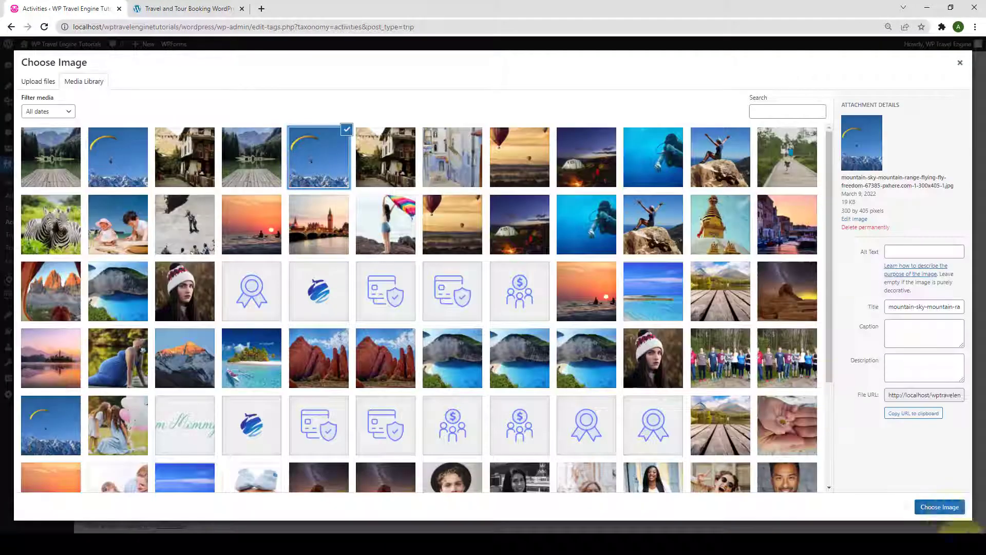
# Add a Peak Climbing activity with slug peakclimbing, a mountaineering description and the image of the sunlit orange mountain peak
pyautogui.click(192, 179)
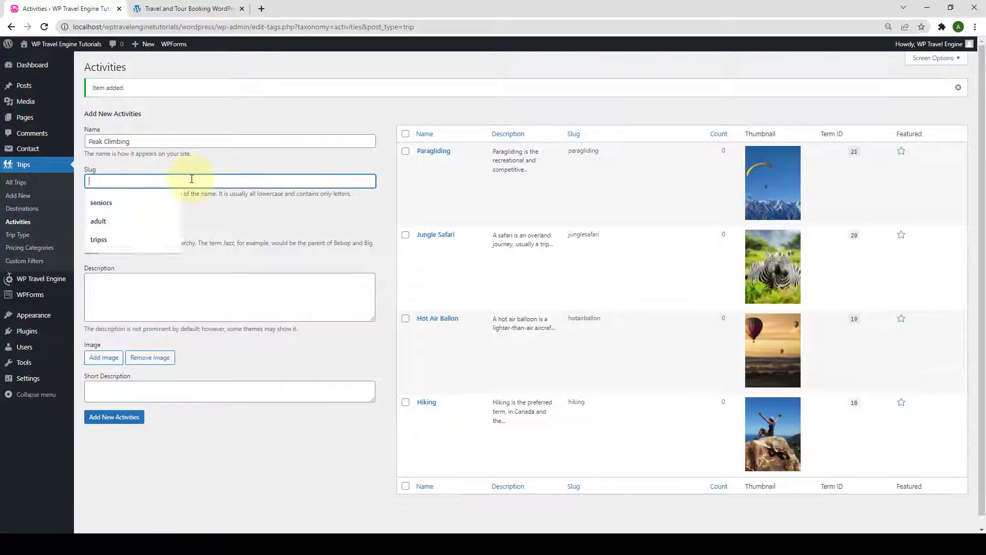
pyautogui.write('peakclimbing')
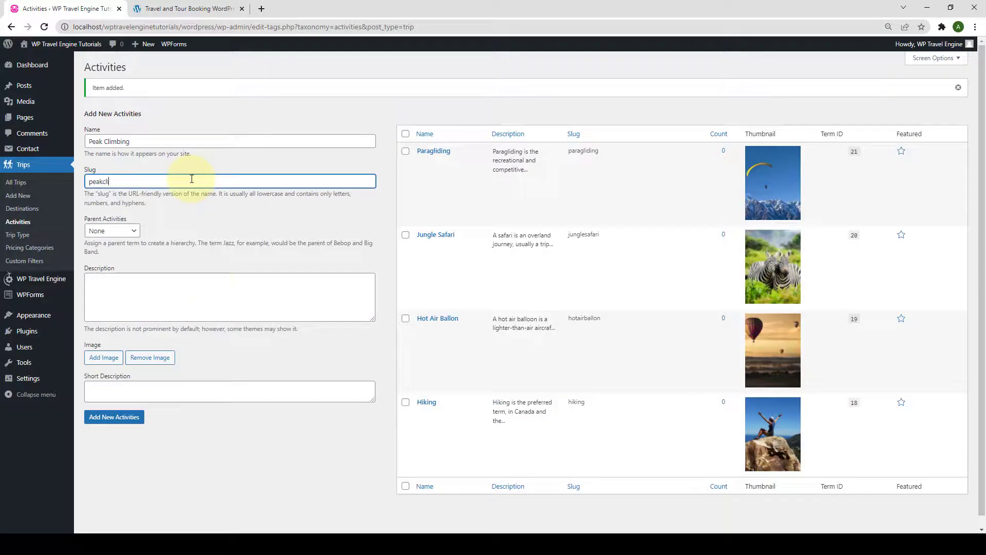
pyautogui.click(104, 357)
pyautogui.click(959, 511)
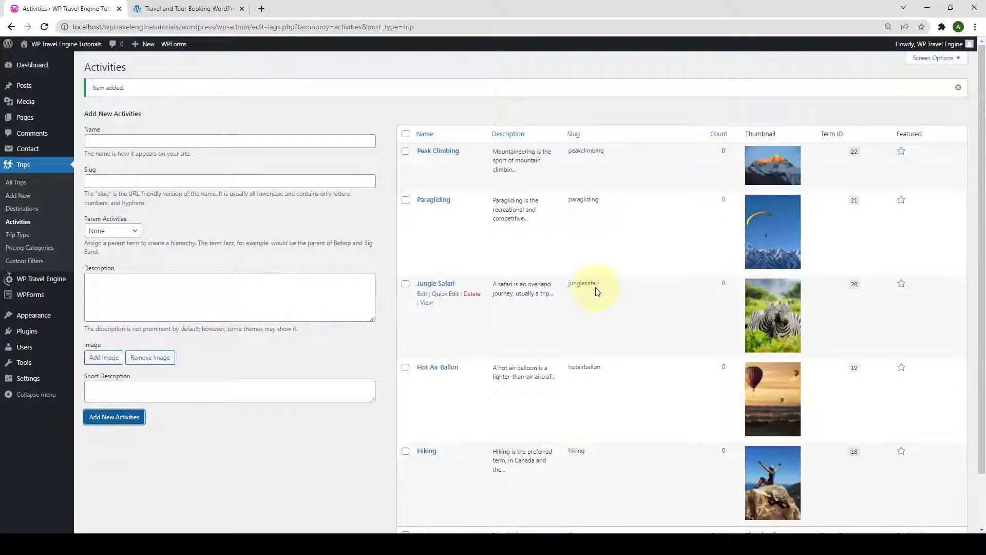
pyautogui.scroll(-1, 594, 293)
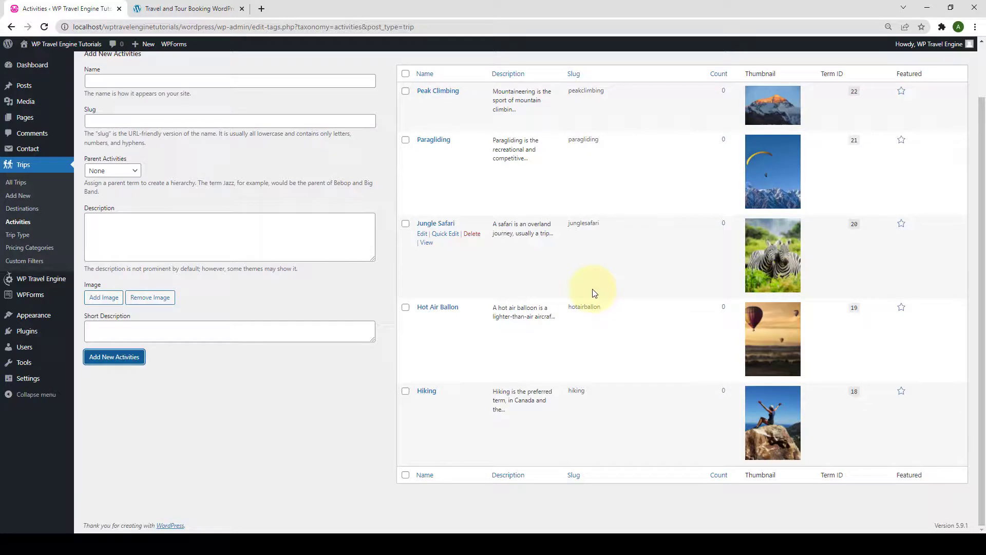
# Start a new trip type named Child Friendly with slug childfriendly and paste in the copied description about child-friendliness
pyautogui.click(26, 240)
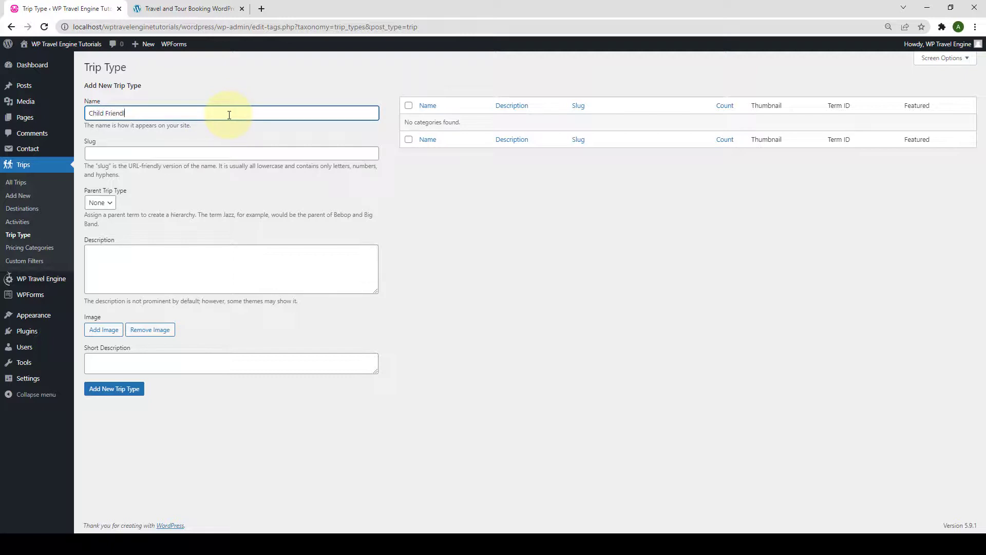
pyautogui.write('y')
pyautogui.click(257, 152)
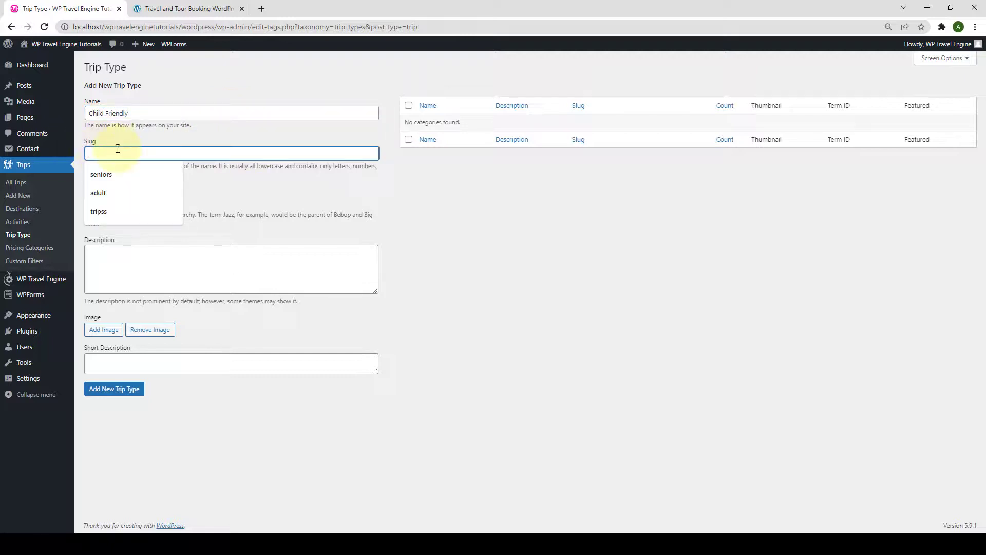
pyautogui.write('childfriendly')
pyautogui.click(222, 249)
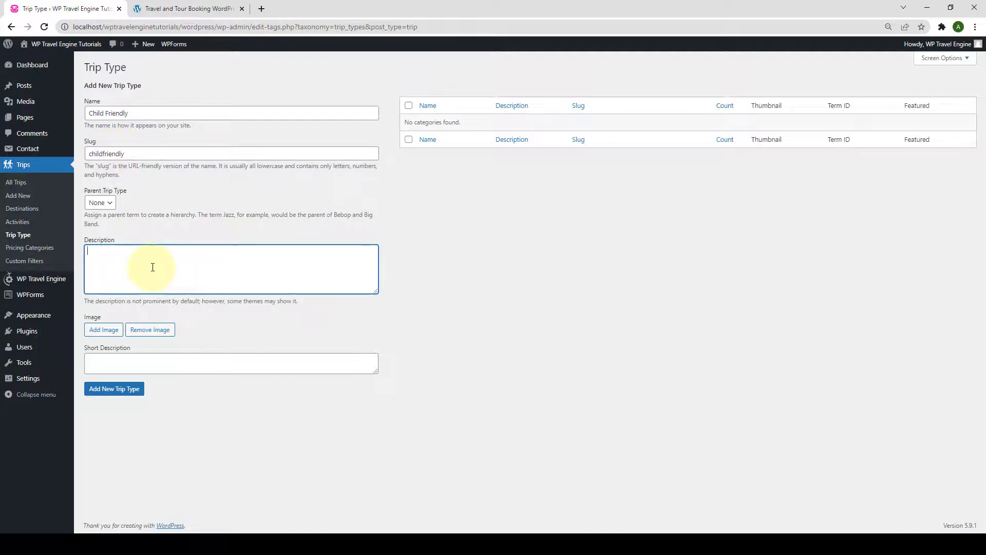
pyautogui.hotkey('ctrl', 'v')
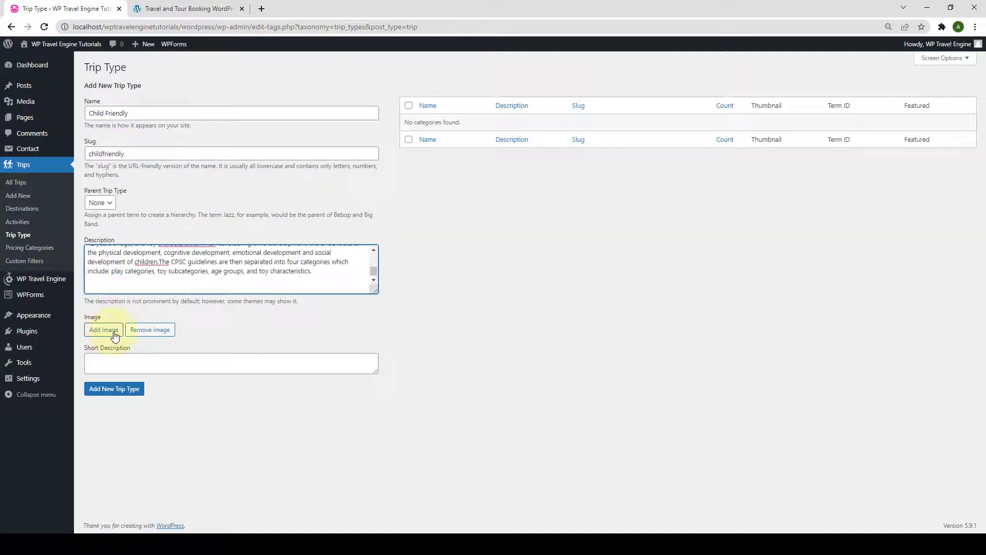
# Give the Child Friendly trip type the image of two children playing on the beach and add it
pyautogui.click(115, 333)
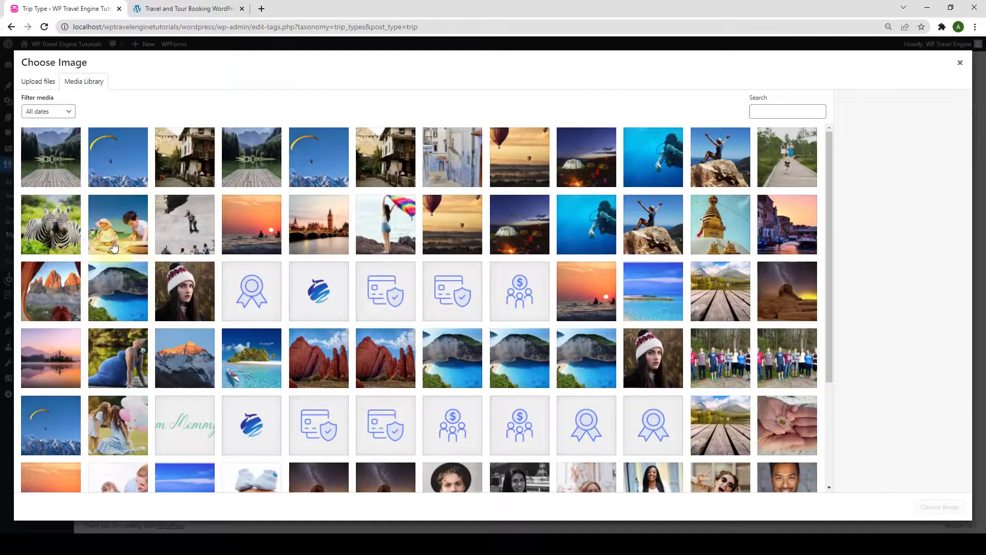
pyautogui.click(117, 226)
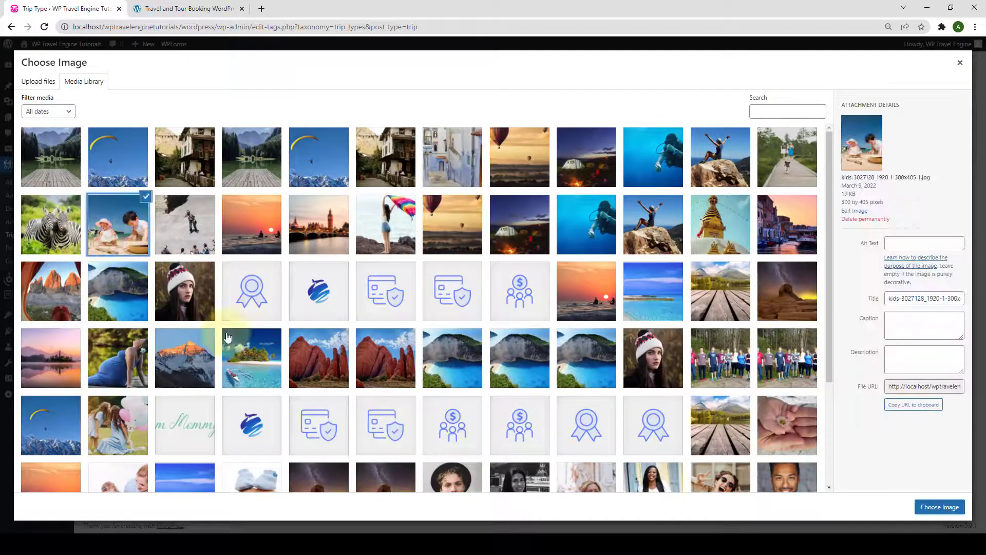
pyautogui.click(935, 507)
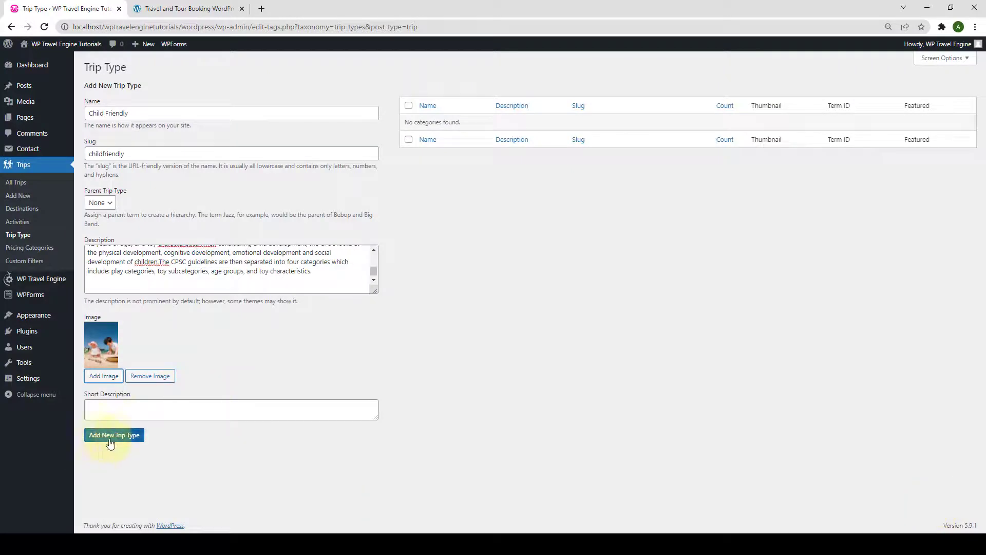
pyautogui.click(128, 443)
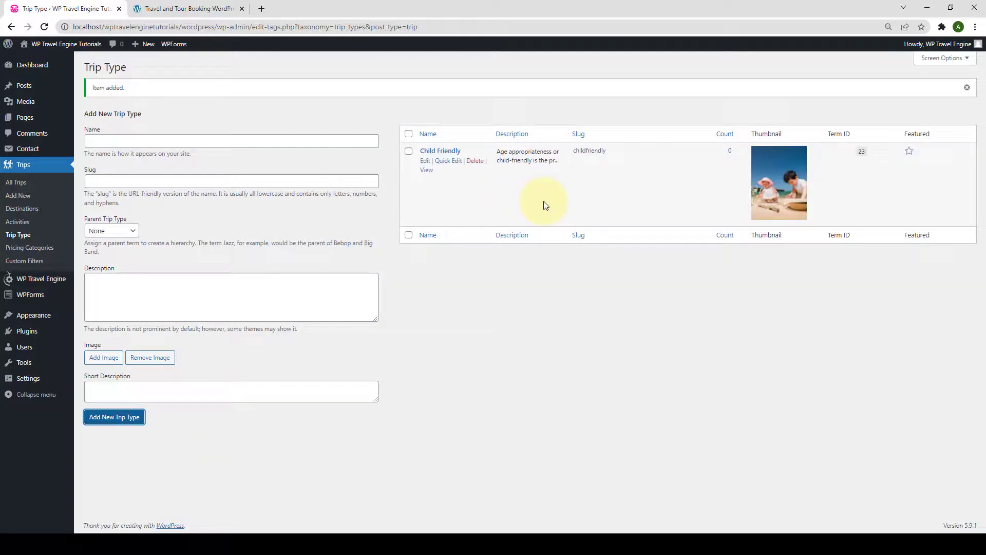
# Add a Budget travel trip type with slug budgettravel, a pasted description and the image of mountains seen from inside a tent
pyautogui.click(242, 141)
pyautogui.write('Budget Travel')
pyautogui.click(242, 180)
pyautogui.write('budgettravel')
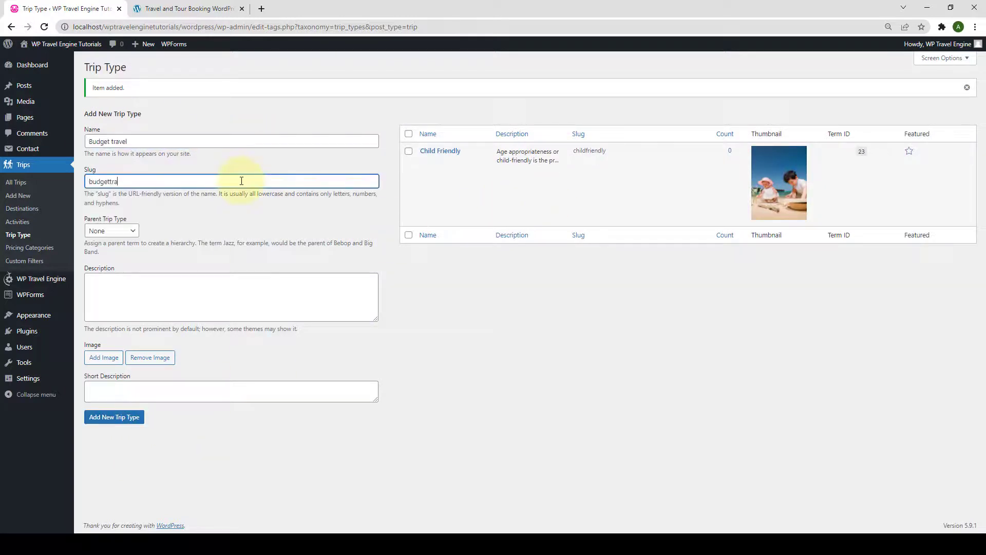
pyautogui.click(265, 308)
pyautogui.hotkey('ctrl', 'v')
pyautogui.click(114, 361)
pyautogui.click(51, 291)
pyautogui.click(951, 508)
pyautogui.click(121, 442)
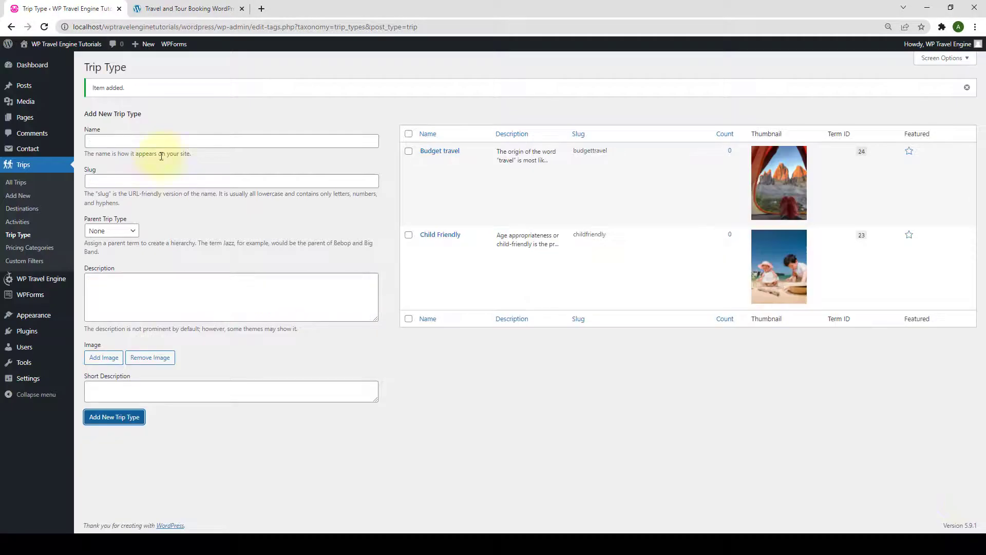
# Add a Home stay trip type with slug homestay, a homestay description and the image of the old village house
pyautogui.click(154, 142)
pyautogui.write('Home stay')
pyautogui.click(114, 180)
pyautogui.write('homestay')
pyautogui.click(135, 305)
pyautogui.click(109, 359)
pyautogui.click(105, 363)
pyautogui.click(951, 507)
pyautogui.click(103, 466)
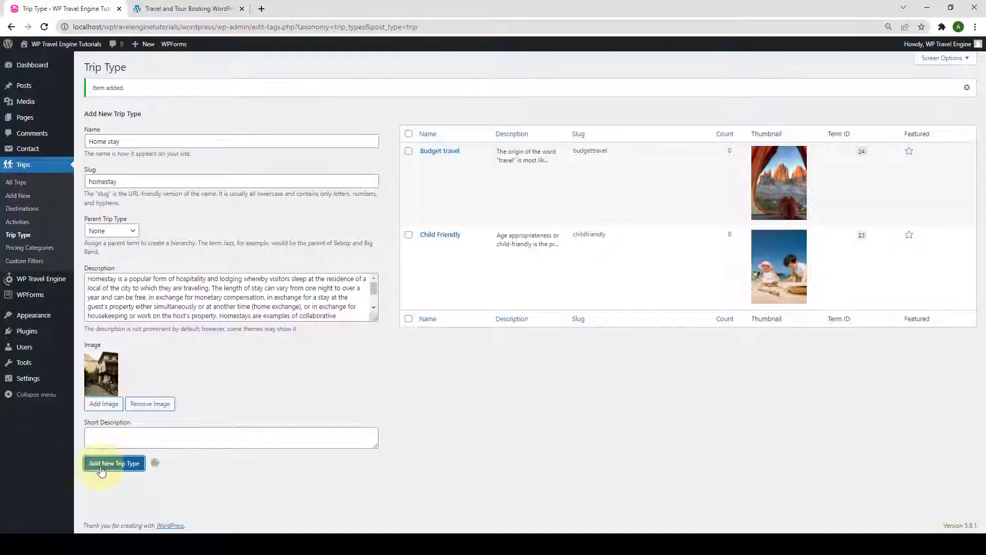
# Add a Dog-friendly trip type with slug dogfriendly, a pasted description about dogs and the image of a person on a forest boardwalk
pyautogui.click(145, 142)
pyautogui.write('Dog-friendly')
pyautogui.click(145, 184)
pyautogui.write('dogfriendly')
pyautogui.click(145, 300)
pyautogui.hotkey('ctrl', 'v')
pyautogui.click(109, 360)
pyautogui.click(259, 177)
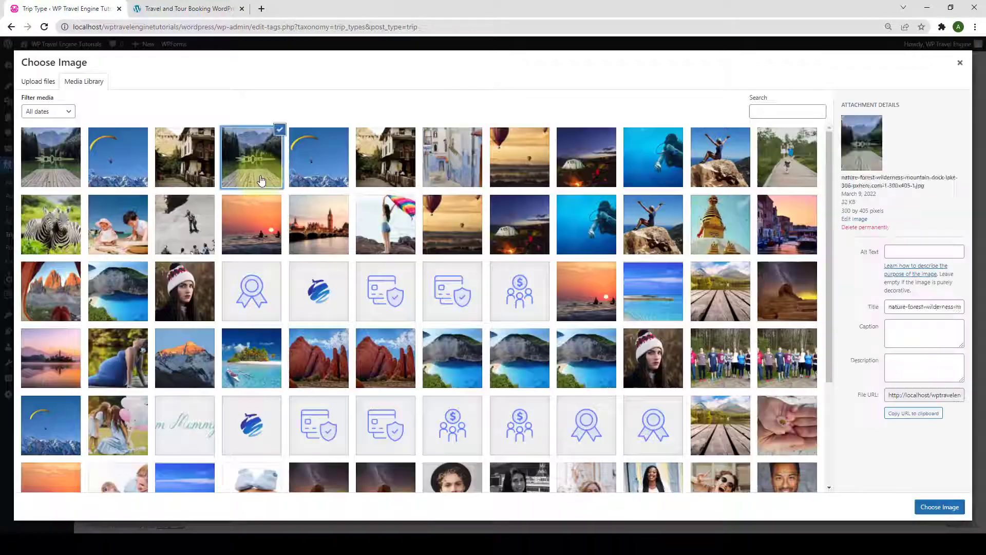
pyautogui.click(791, 159)
pyautogui.click(950, 507)
pyautogui.click(108, 443)
# Add a Cultural trip type with slug cultural, a pasted description about culture and the night camping image with the lit tent
pyautogui.click(226, 142)
pyautogui.write('Cultural')
pyautogui.click(225, 181)
pyautogui.write('cultural')
pyautogui.click(225, 297)
pyautogui.hotkey('ctrl', 'v')
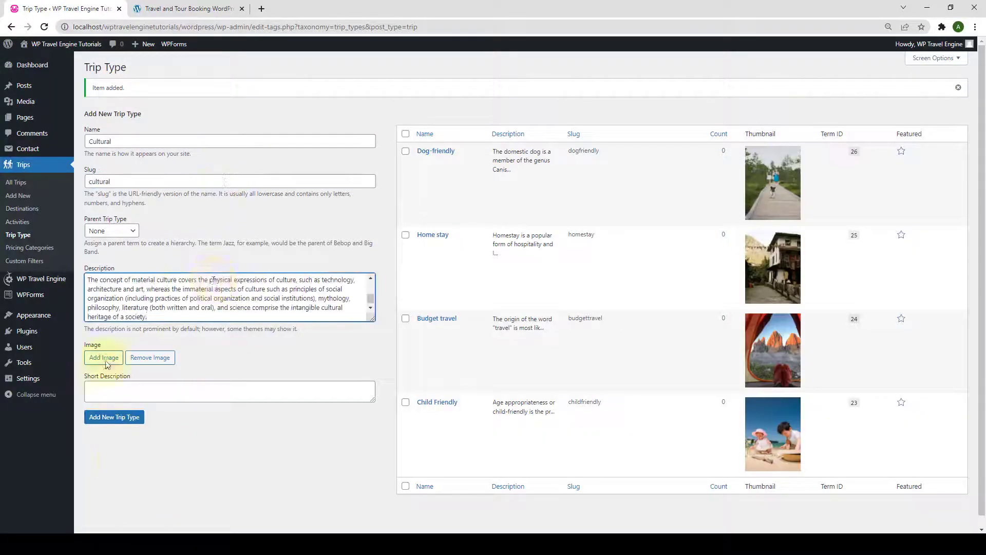
pyautogui.click(104, 357)
pyautogui.scroll(-5, 149, 370)
pyautogui.scroll(1, 149, 370)
pyautogui.click(520, 223)
pyautogui.click(941, 506)
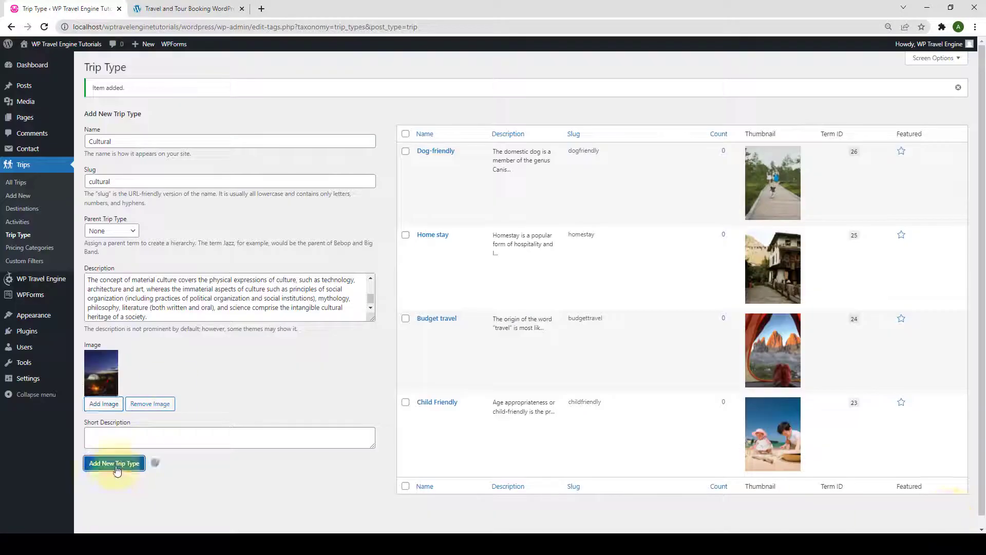
pyautogui.click(114, 463)
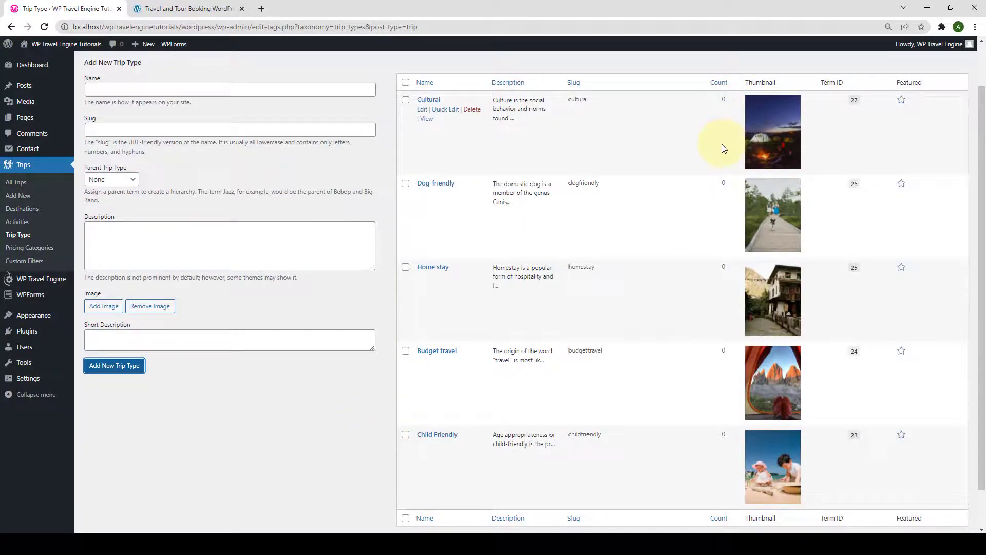
# Open the page for adding a new trip in a separate browser tab and switch to it
pyautogui.scroll(-1, 723, 148)
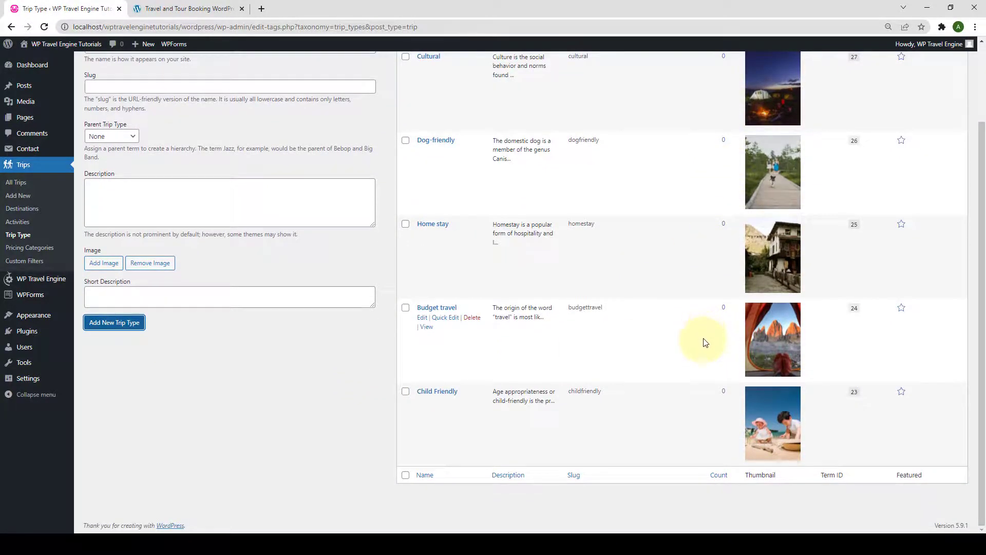
pyautogui.scroll(2, 704, 342)
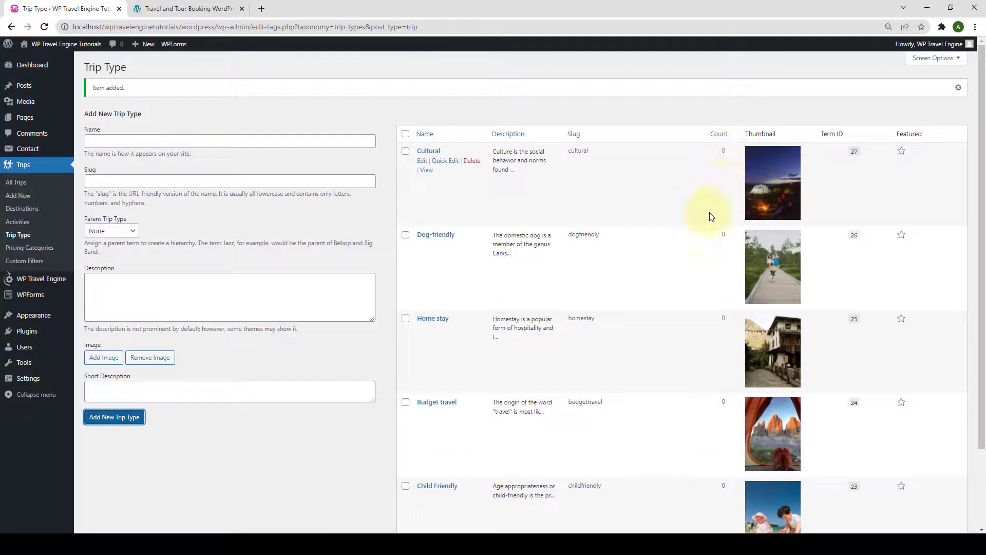
pyautogui.scroll(-2, 704, 220)
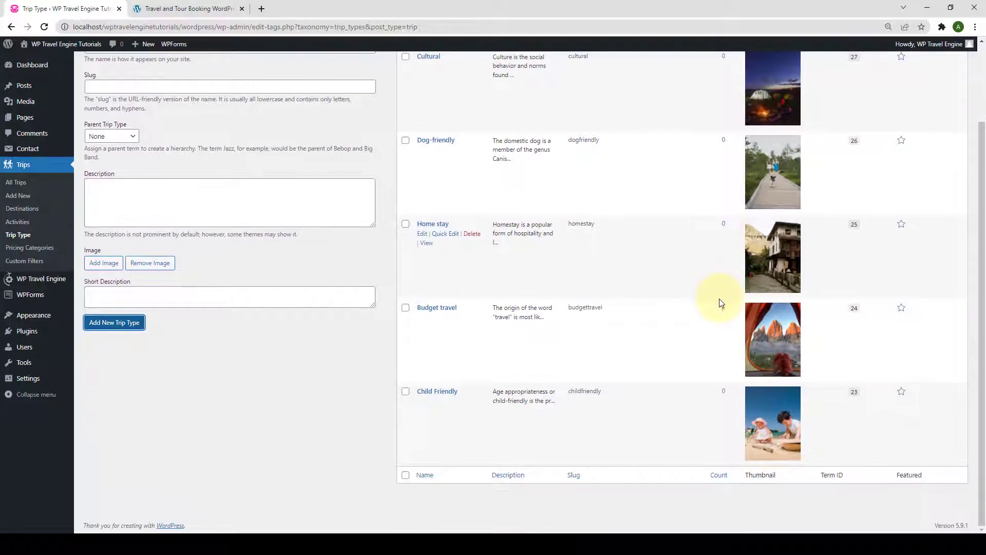
pyautogui.scroll(1, 670, 116)
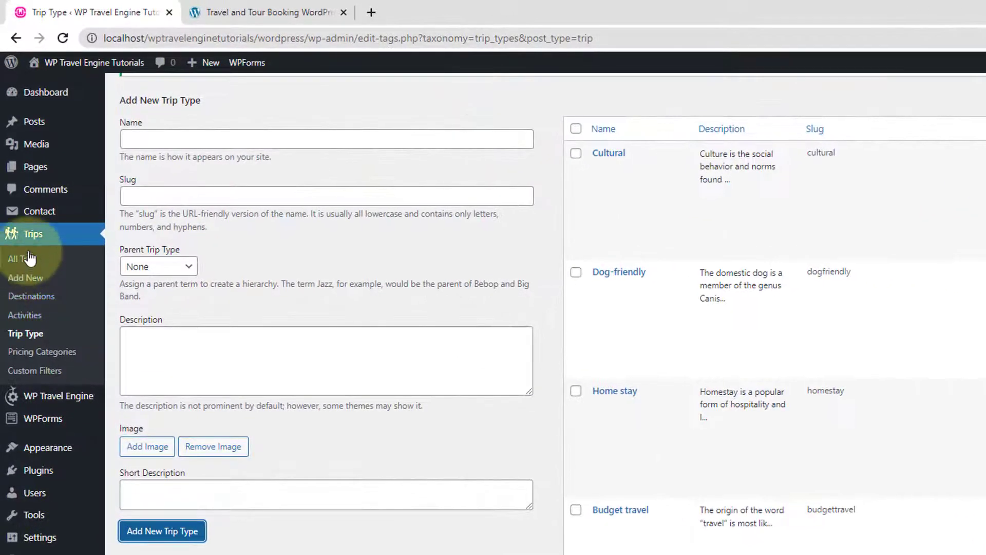
pyautogui.rightClick(37, 283)
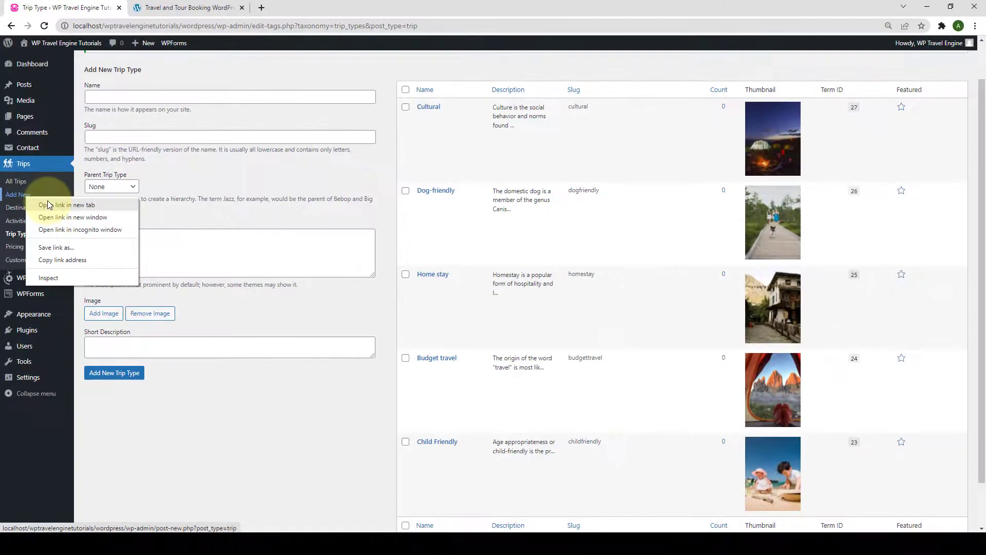
pyautogui.click(49, 206)
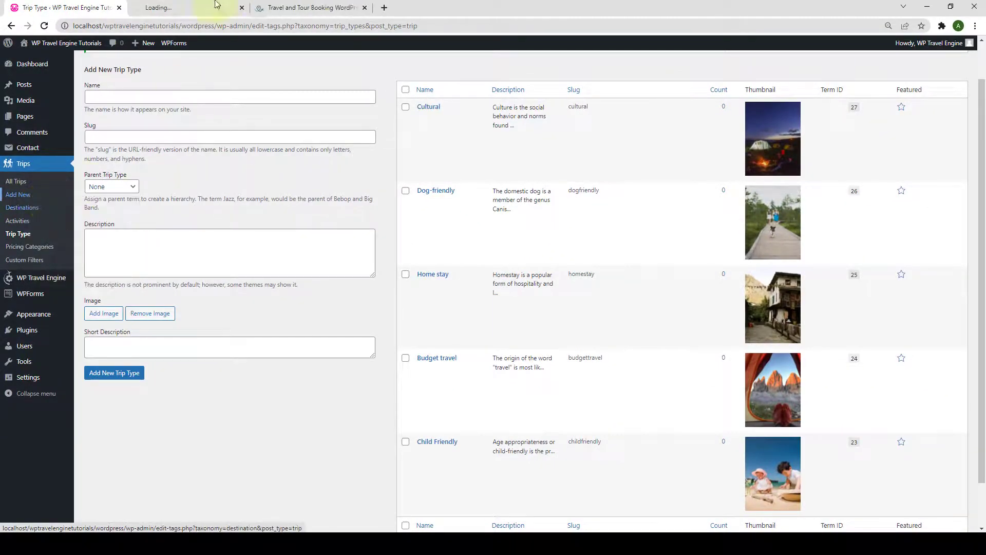
pyautogui.click(212, 4)
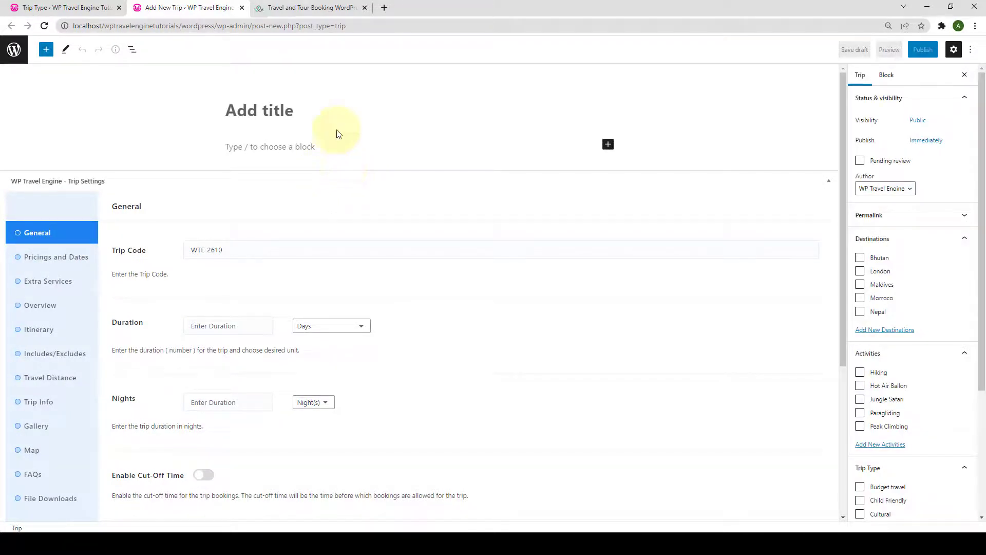
# Open the Places to travel in november trip on the Travel Booking Pro demo site and examine its facts and description
pyautogui.click(315, 11)
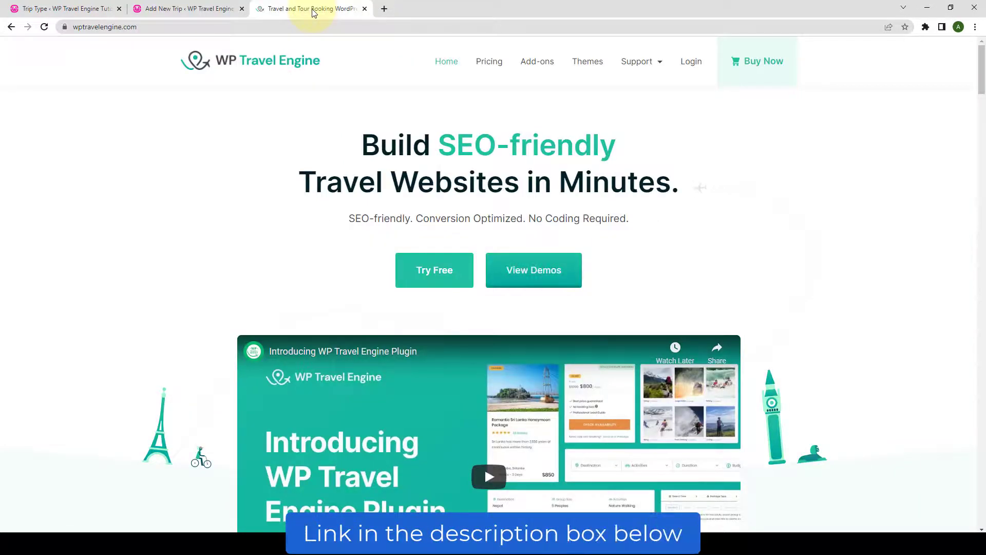
pyautogui.click(547, 278)
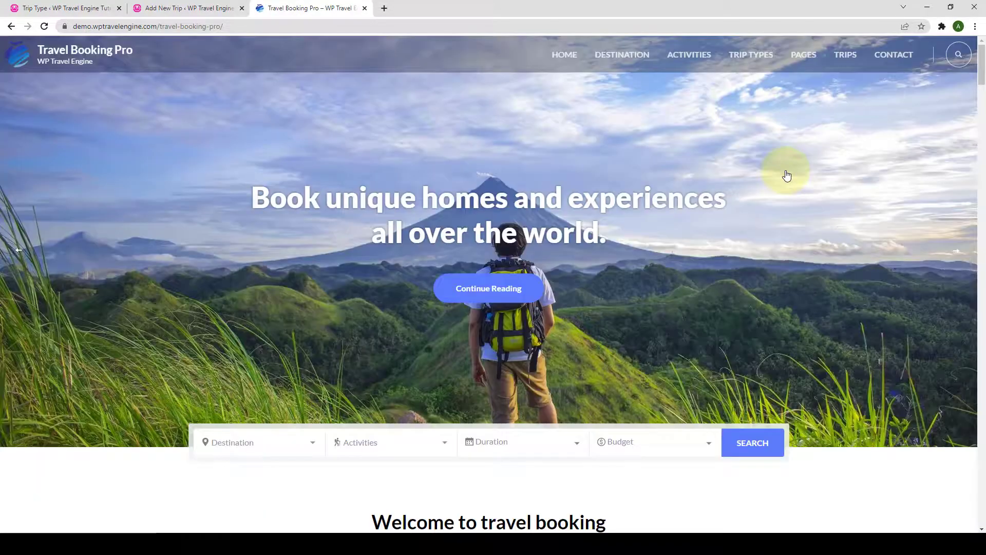
pyautogui.click(851, 57)
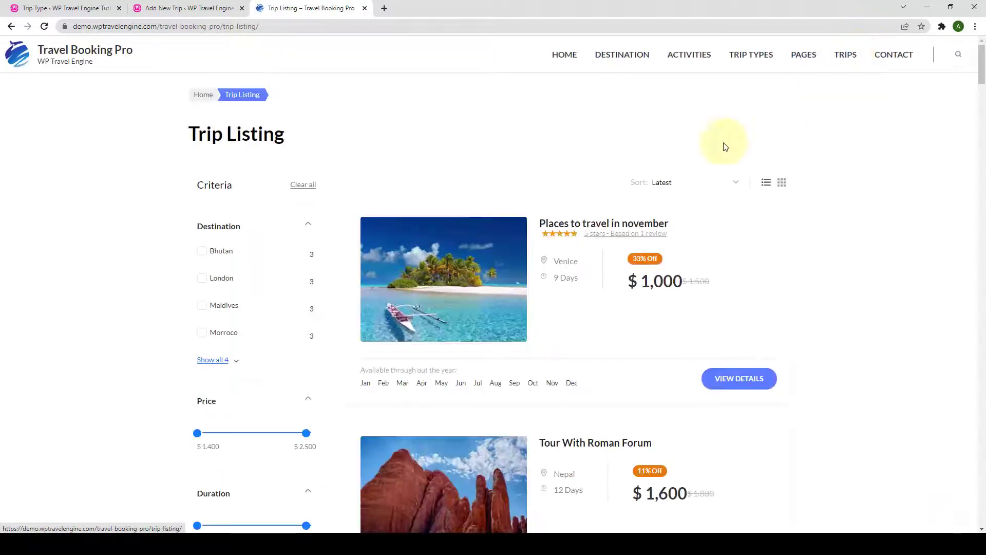
pyautogui.scroll(-1, 569, 201)
pyautogui.click(563, 173)
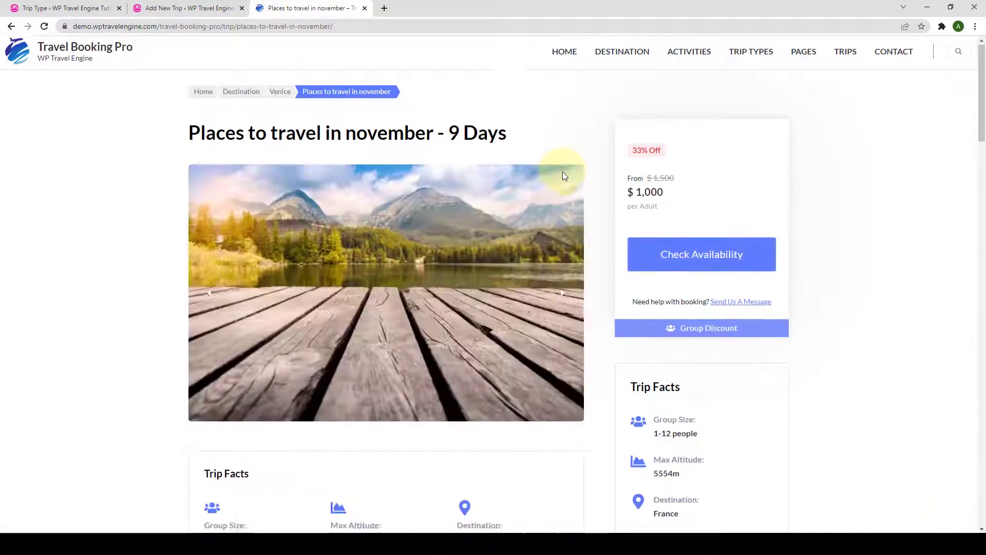
pyautogui.scroll(-2, 565, 185)
pyautogui.scroll(-10, 576, 213)
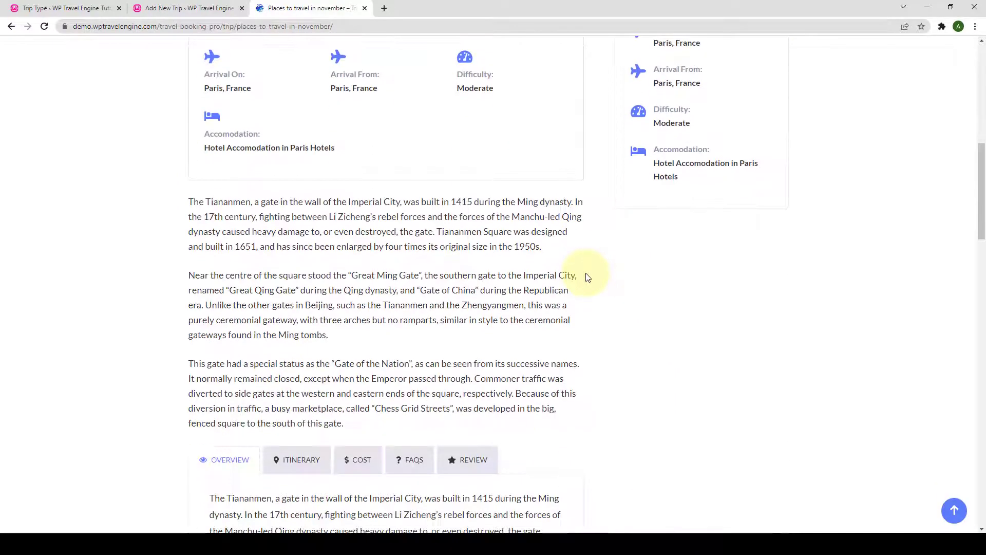
pyautogui.scroll(10, 589, 280)
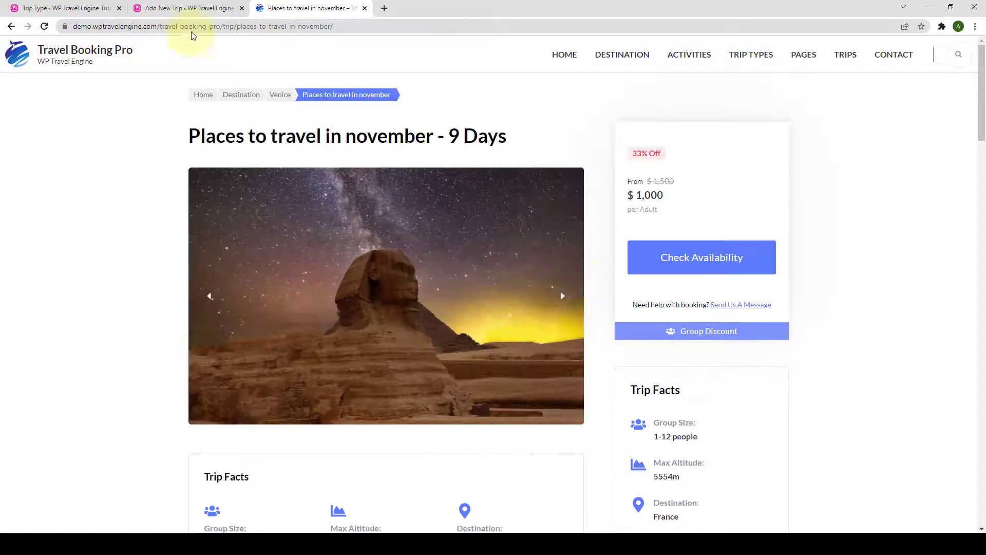
# Title the new trip "Places to travel in november", copying the wording from the demo trip page
pyautogui.click(193, 9)
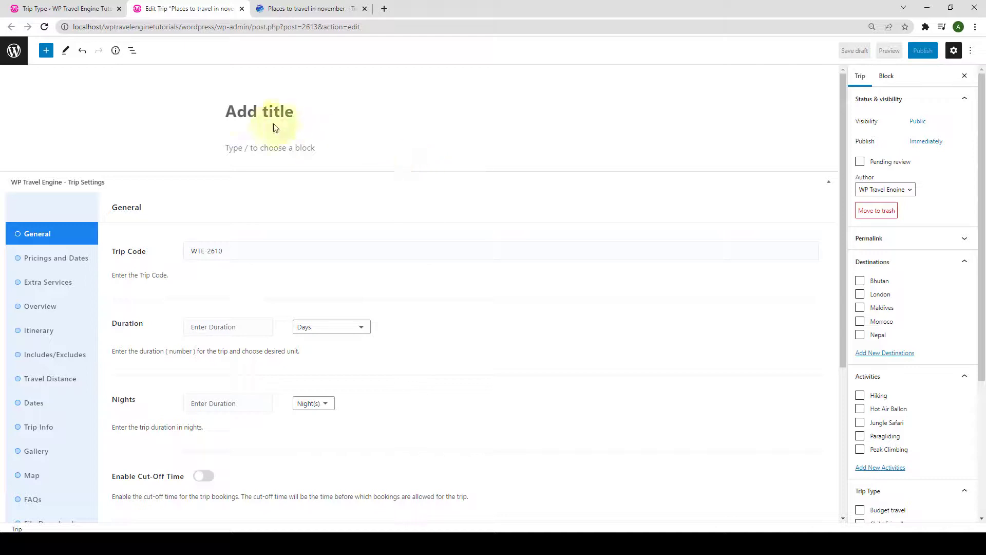
pyautogui.click(241, 111)
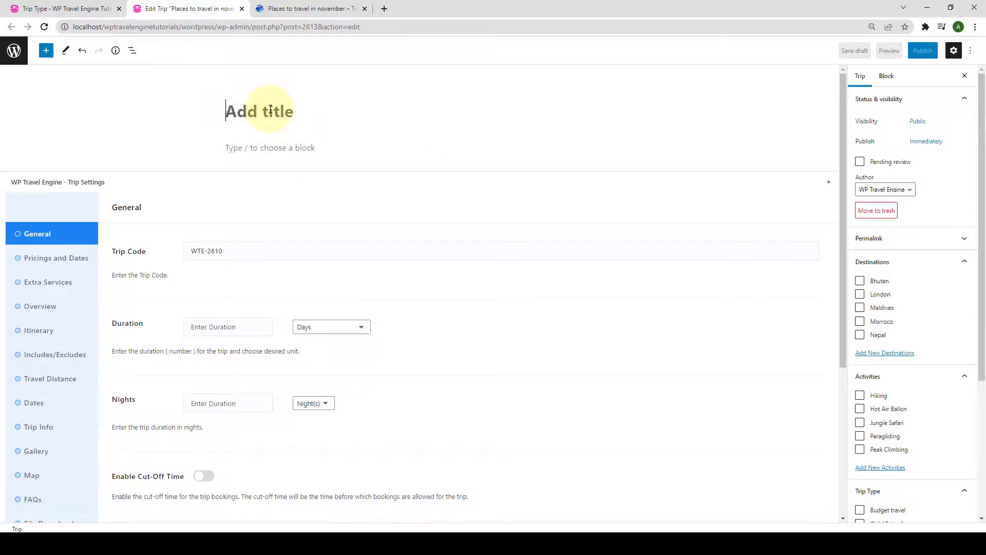
pyautogui.click(307, 13)
pyautogui.moveTo(435, 140); pyautogui.dragTo(187, 136)
pyautogui.rightClick(202, 142)
pyautogui.click(231, 148)
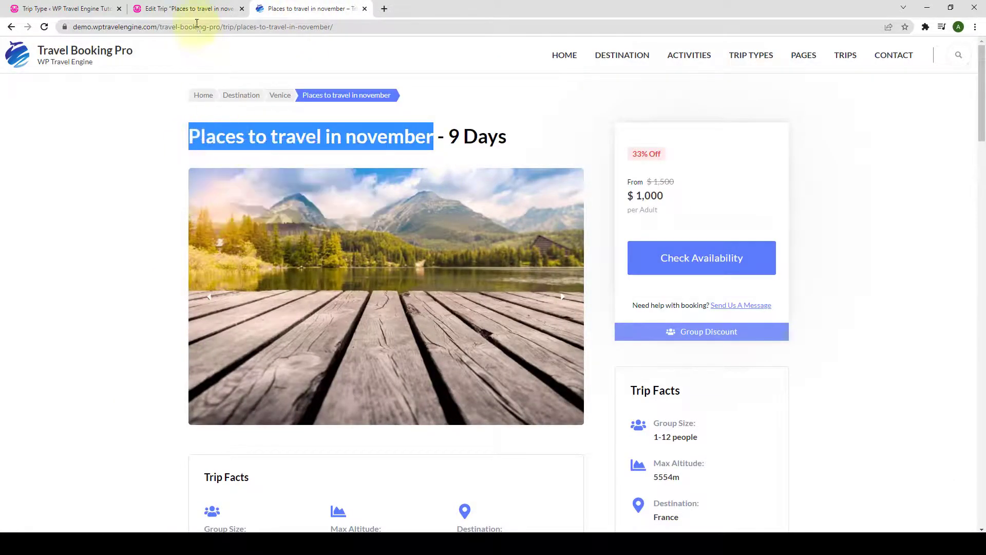
pyautogui.click(196, 11)
pyautogui.rightClick(235, 112)
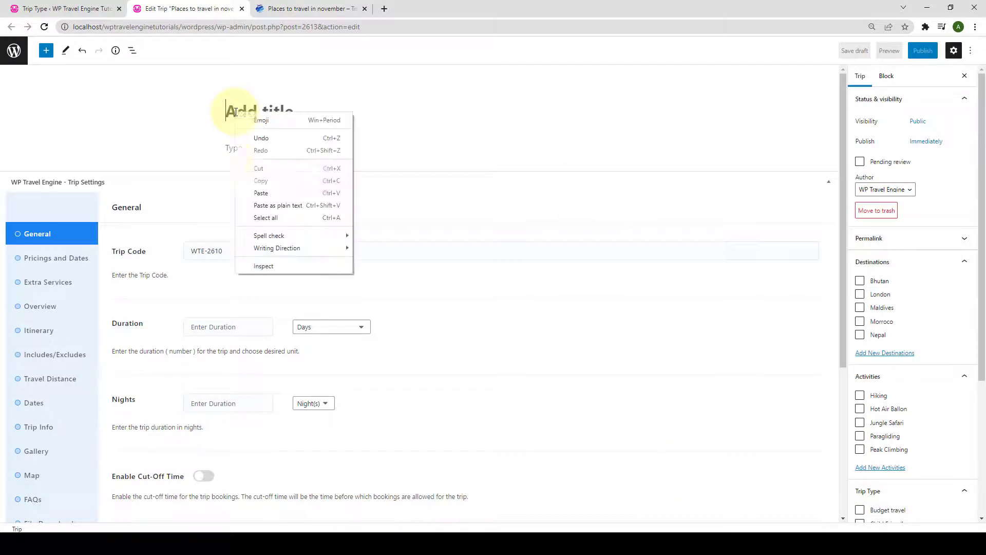
pyautogui.click(266, 195)
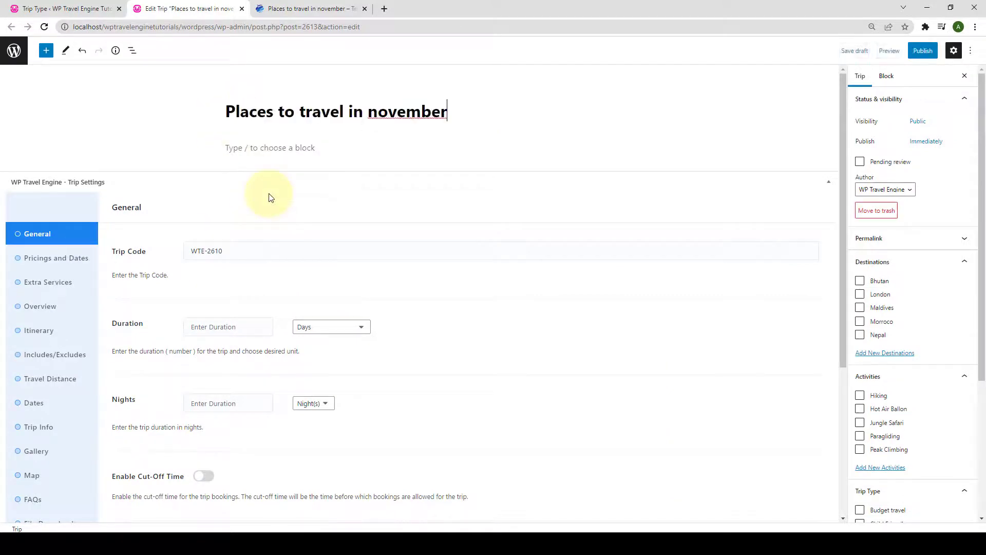
# Copy the three description paragraphs about the Tiananmen gate from the demo trip into the new trip's content
pyautogui.click(257, 149)
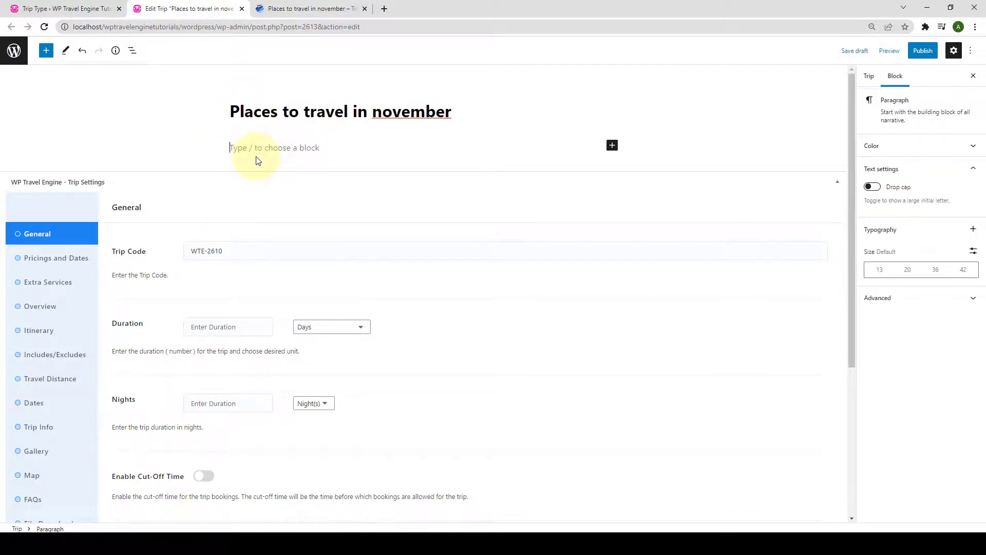
pyautogui.click(293, 8)
pyautogui.scroll(-7, 337, 232)
pyautogui.scroll(-6, 338, 237)
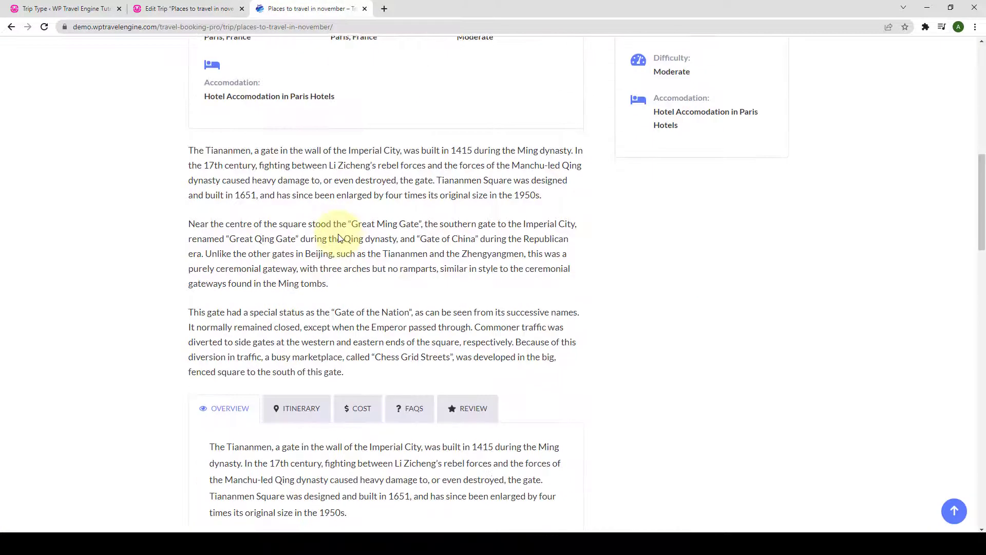
pyautogui.moveTo(350, 276); pyautogui.dragTo(191, 134)
pyautogui.rightClick(207, 156)
pyautogui.click(232, 163)
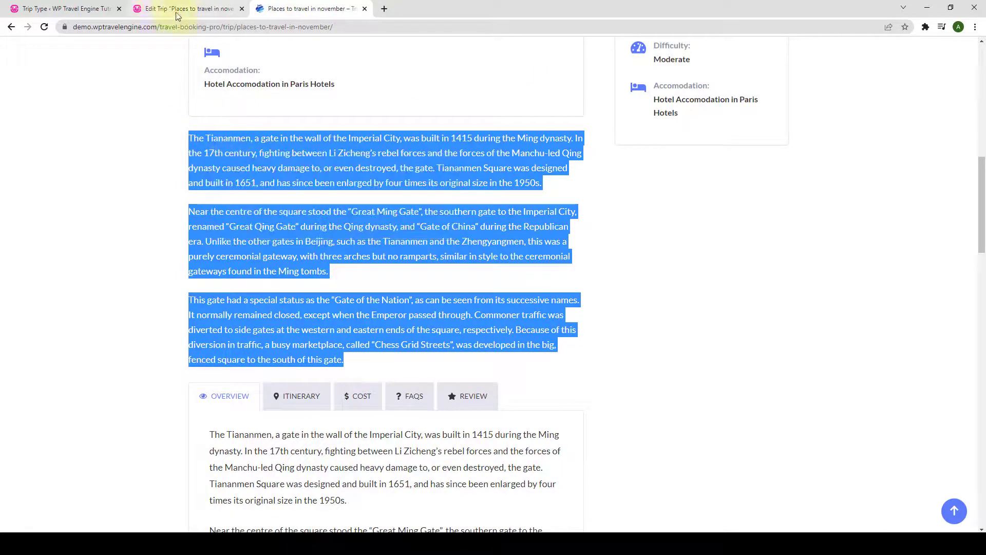
pyautogui.click(185, 9)
pyautogui.rightClick(264, 150)
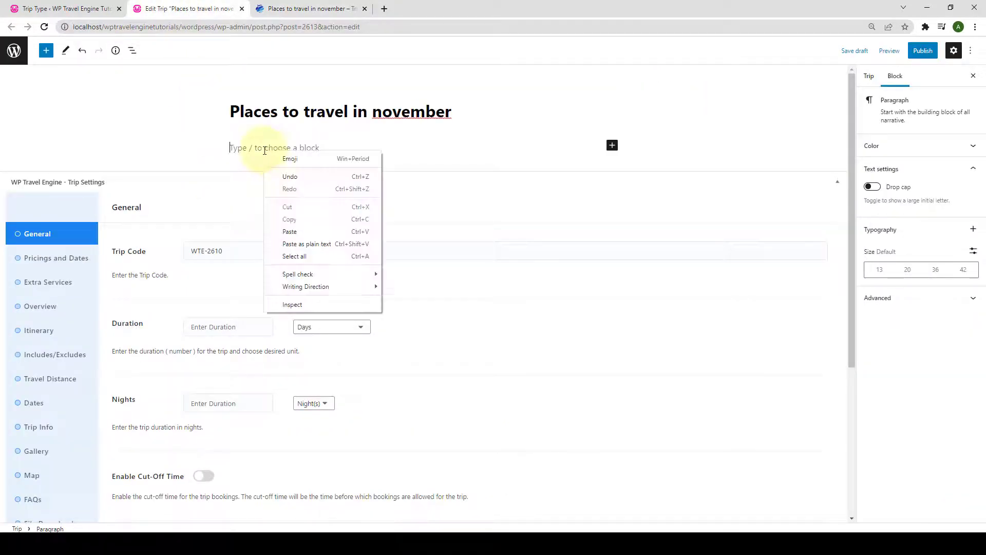
pyautogui.click(290, 231)
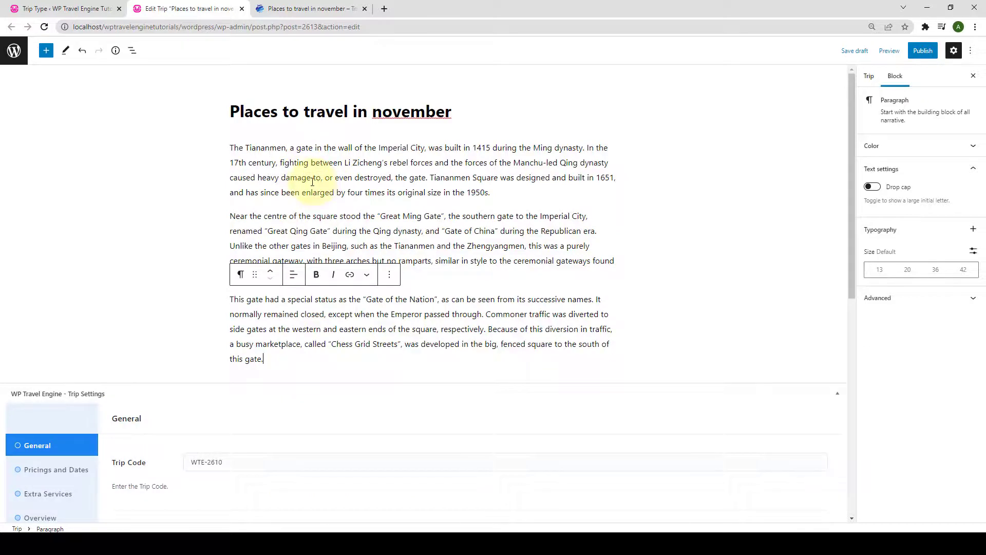
# Set the trip's duration to 9 days and 15 nights in its general trip settings
pyautogui.scroll(-5, 312, 185)
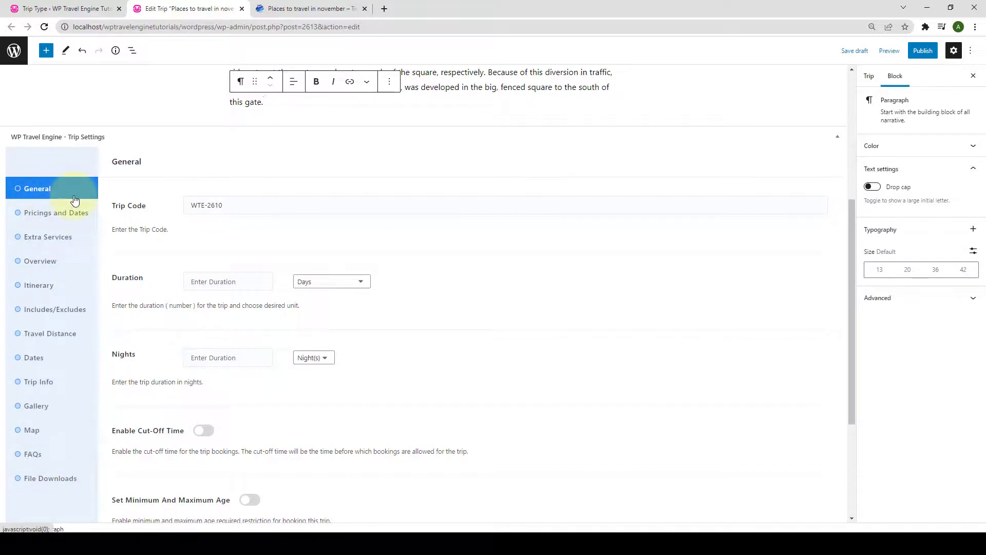
pyautogui.scroll(-1, 159, 204)
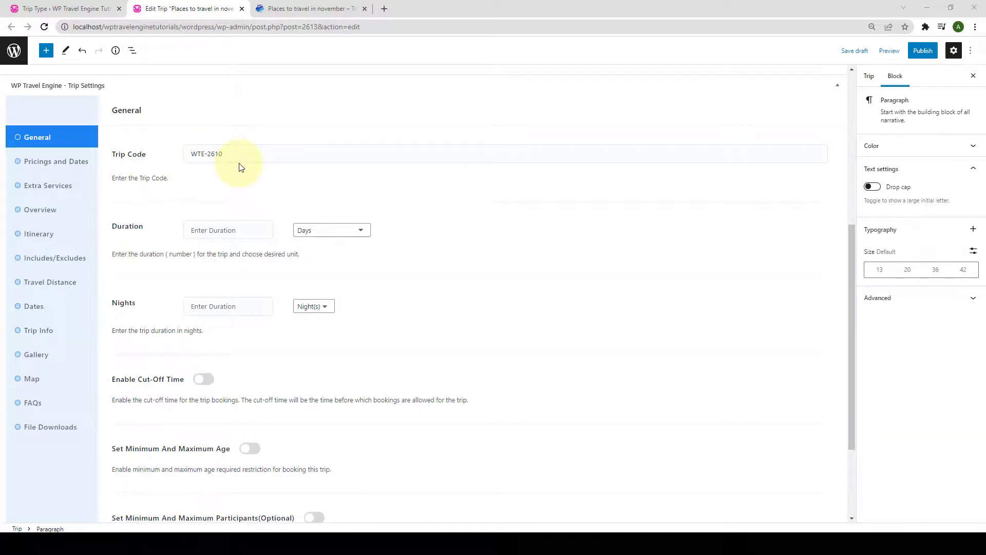
pyautogui.scroll(-2, 240, 167)
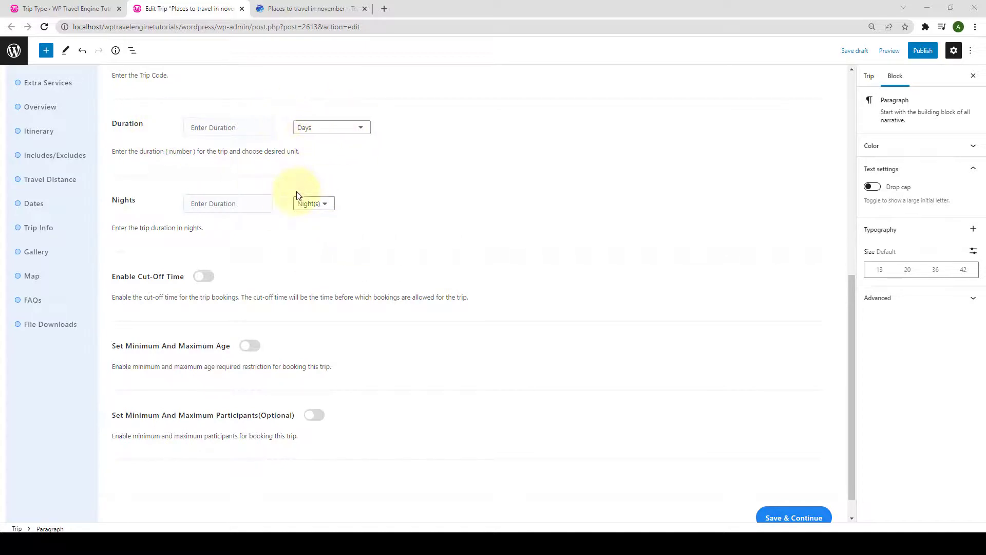
pyautogui.click(257, 128)
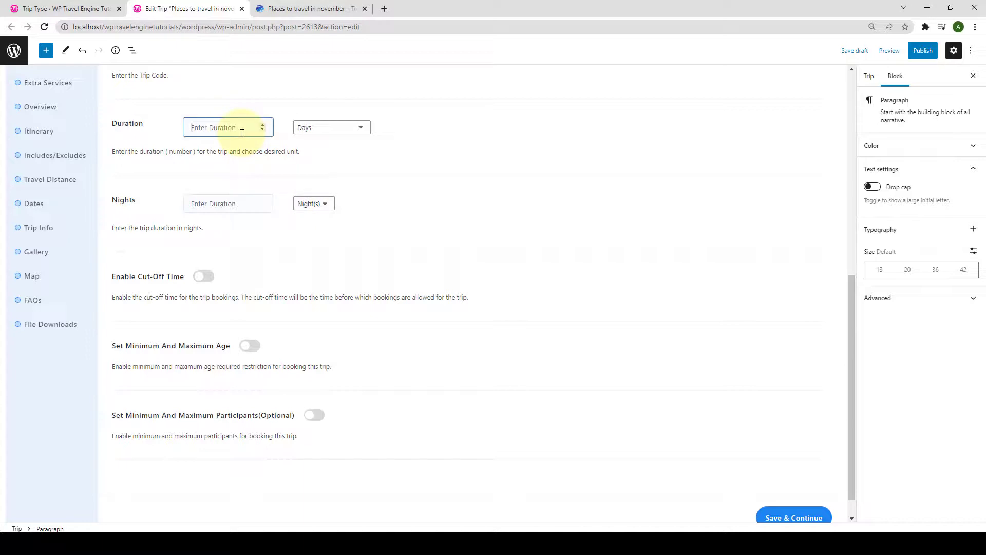
pyautogui.write('9')
pyautogui.click(231, 203)
pyautogui.write('15')
# Enable the booking cut-off time for the trip and set it to 6 days
pyautogui.scroll(-1, 226, 254)
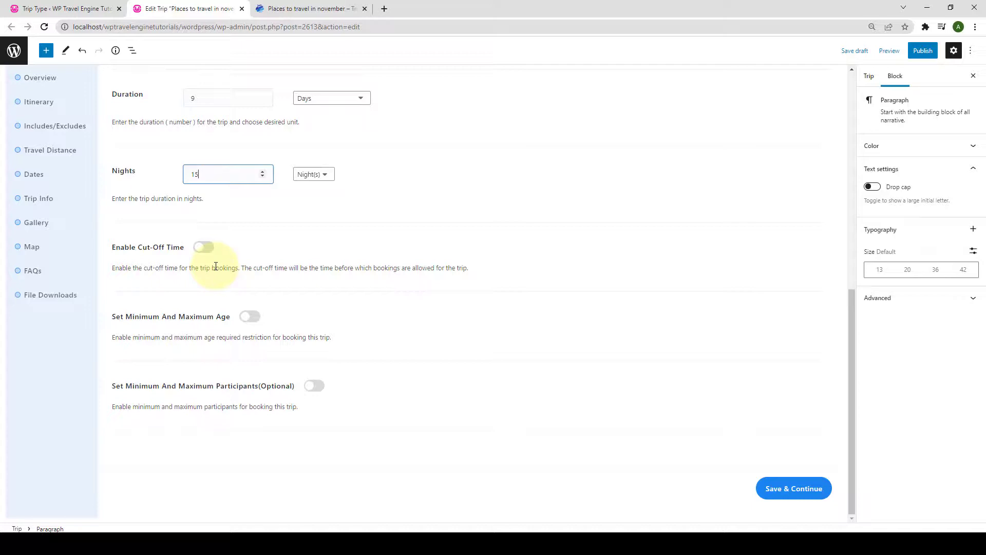
pyautogui.click(205, 247)
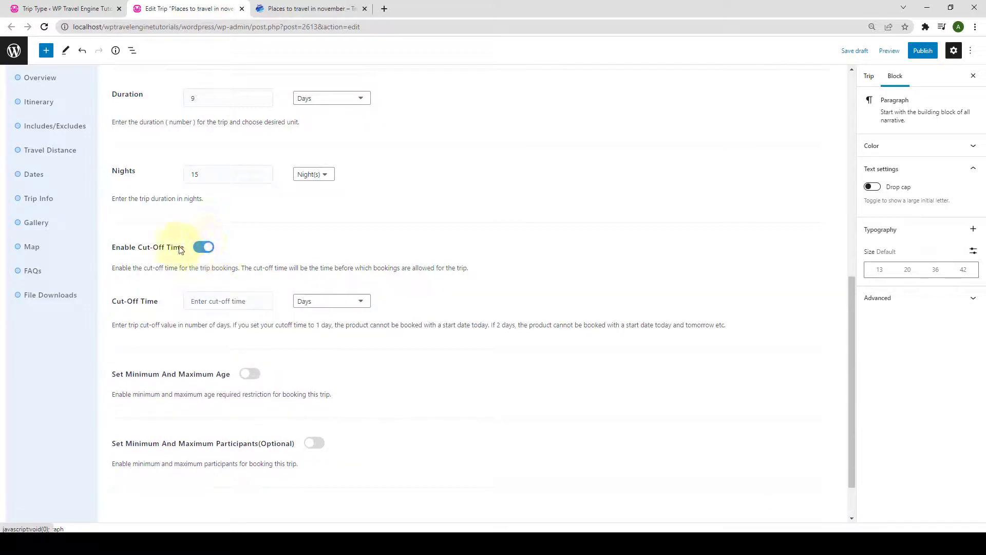
pyautogui.click(226, 301)
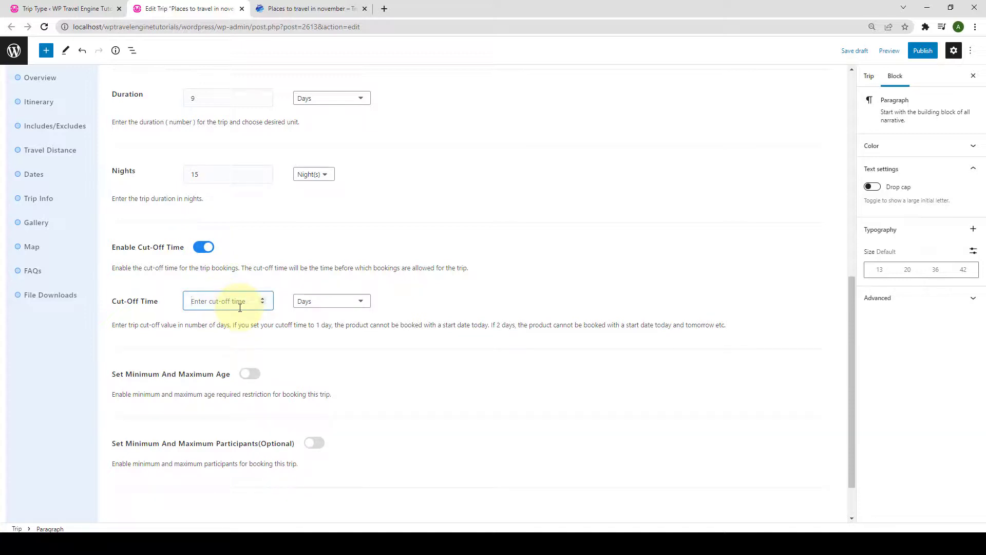
pyautogui.write('6')
# Enable the age restriction for the trip with a minimum age of 18 and a maximum age of 86
pyautogui.scroll(-1, 293, 370)
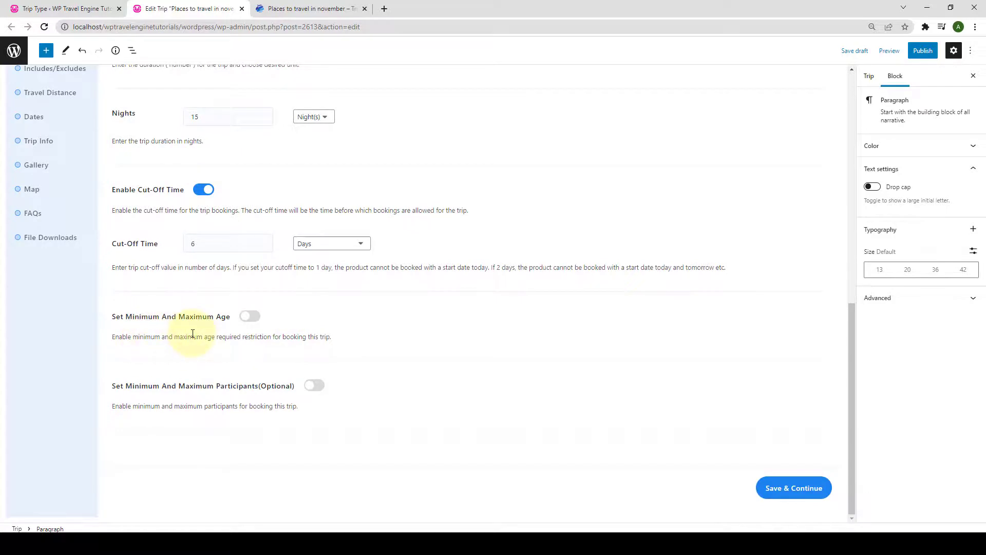
pyautogui.click(250, 318)
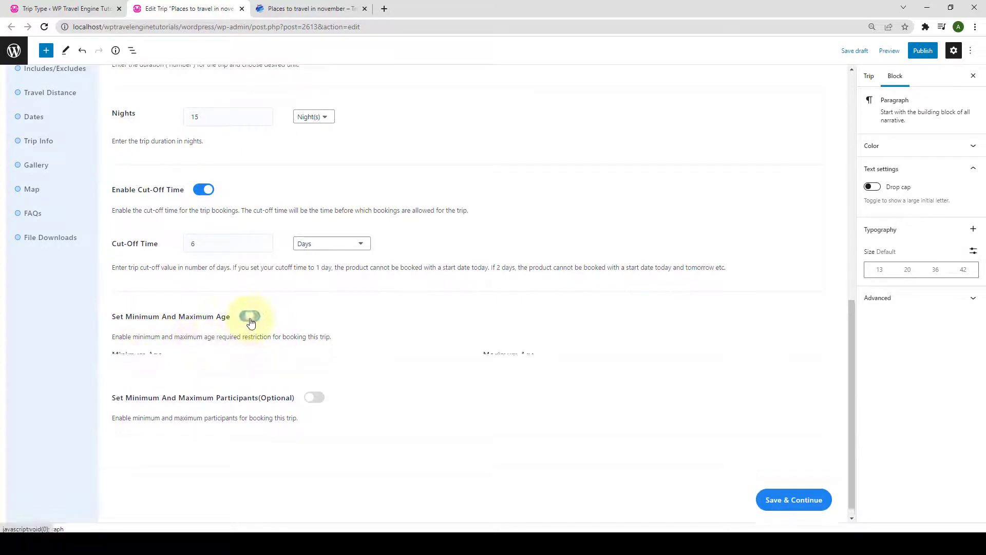
pyautogui.scroll(-1, 293, 326)
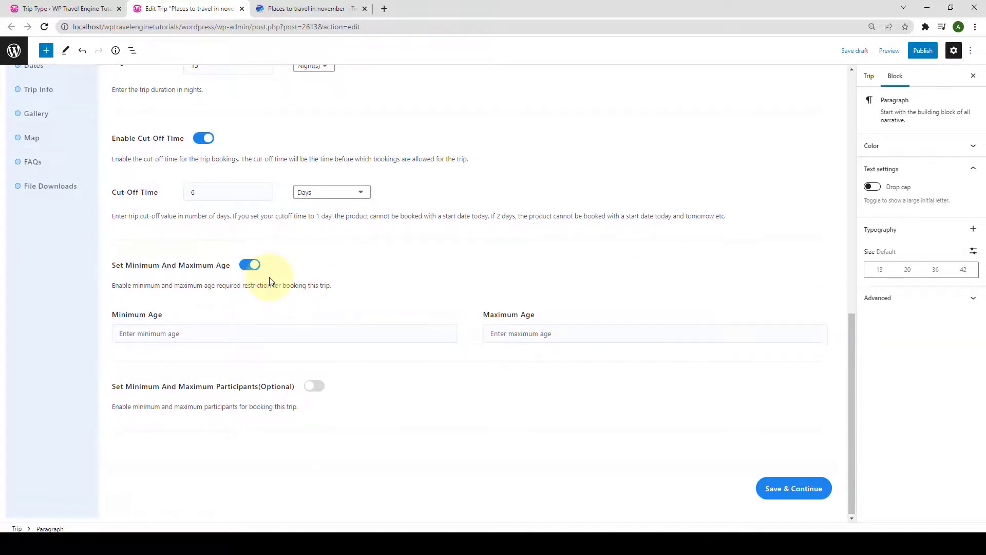
pyautogui.click(249, 332)
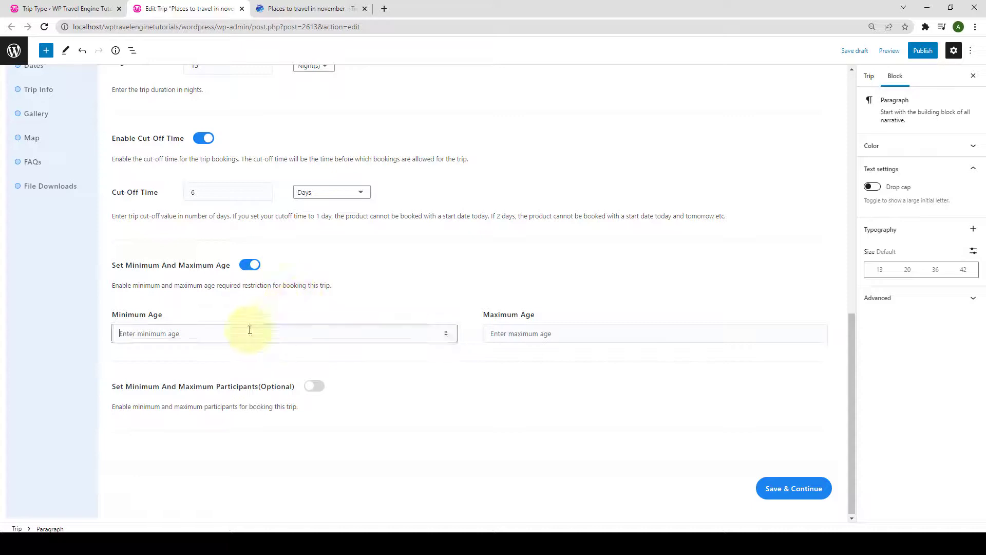
pyautogui.write('18')
pyautogui.click(517, 332)
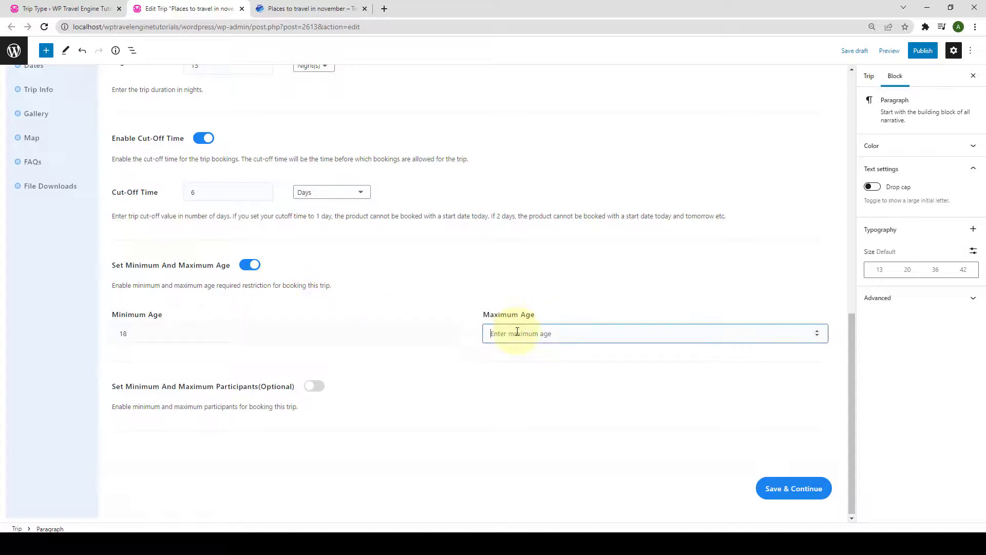
pyautogui.write('86')
# Enable participant limits with a minimum of 5 and a maximum of 15, and save the general trip settings
pyautogui.click(319, 389)
pyautogui.scroll(-1, 143, 359)
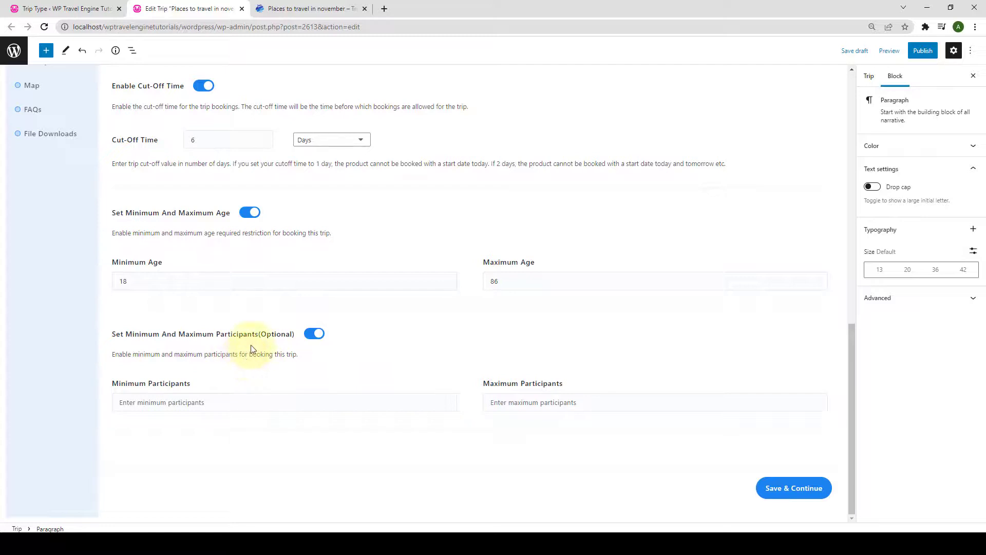
pyautogui.click(239, 401)
pyautogui.write('5')
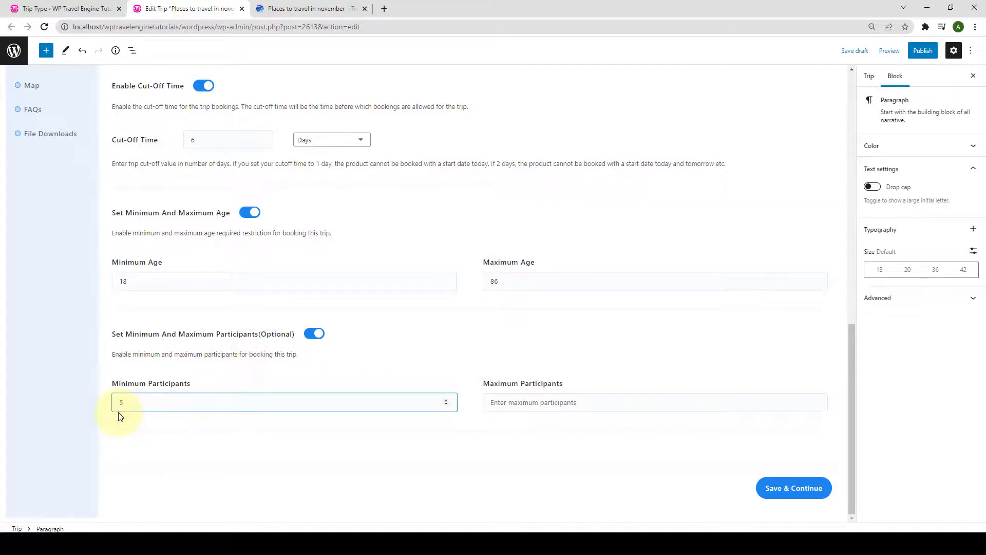
pyautogui.click(549, 403)
pyautogui.write('15')
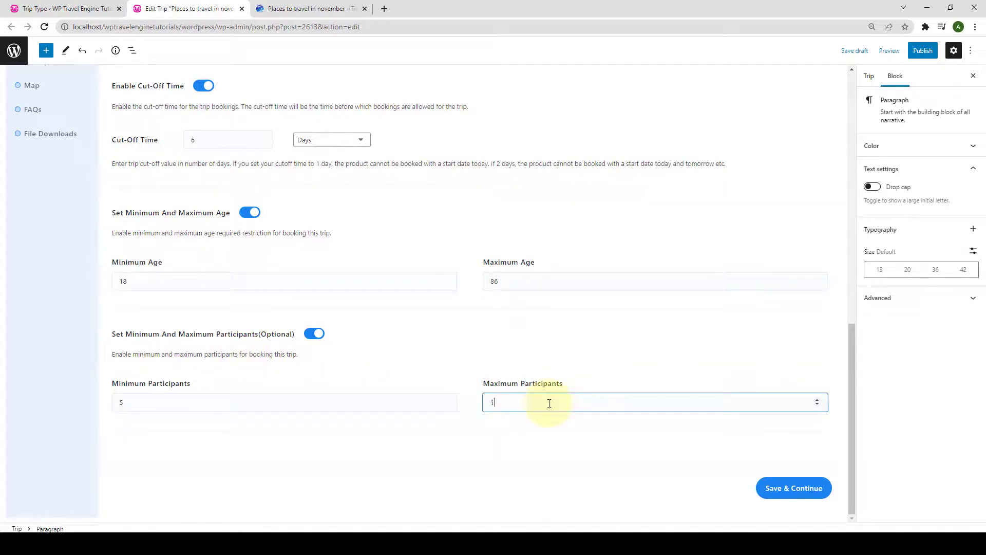
pyautogui.click(800, 497)
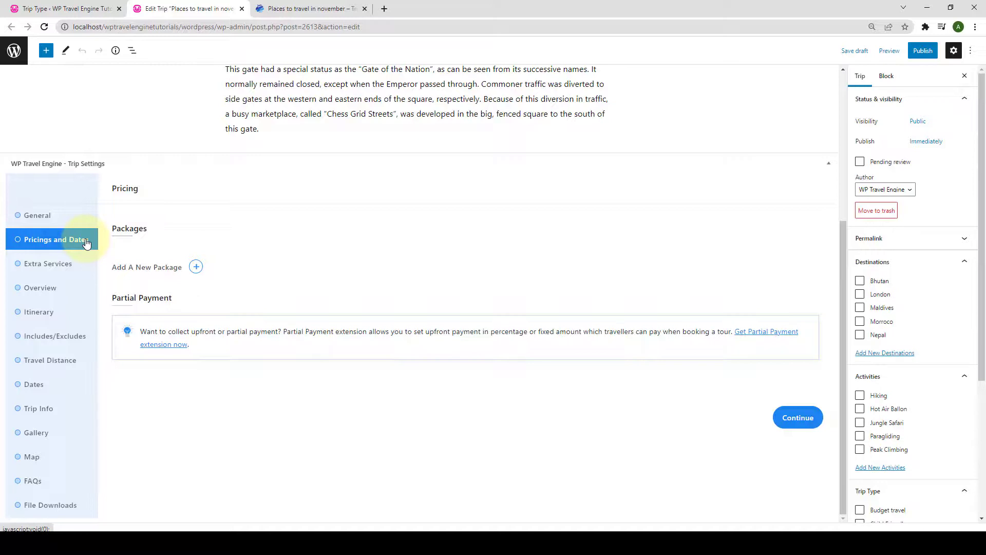
# Add a new pricing package to the trip and name it Package 1
pyautogui.click(199, 268)
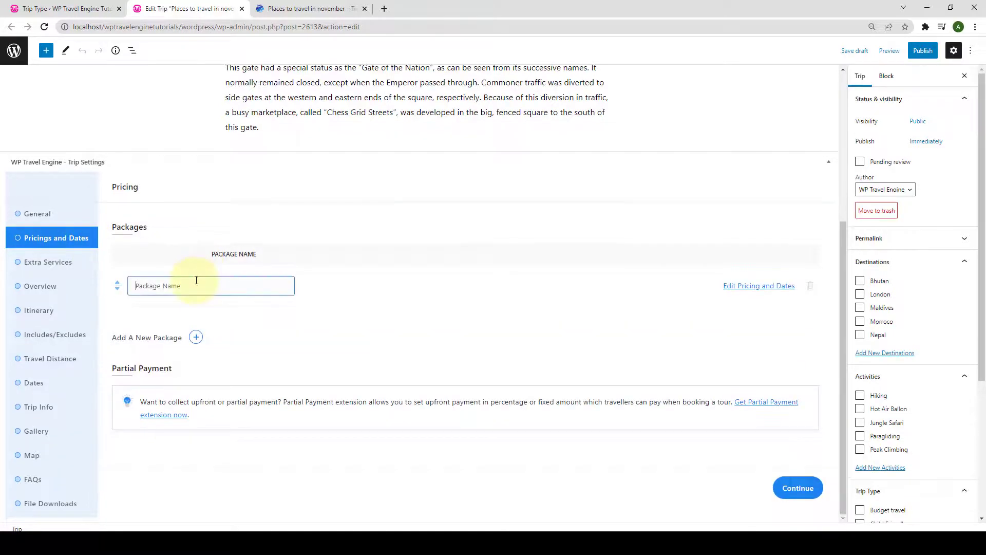
pyautogui.click(212, 286)
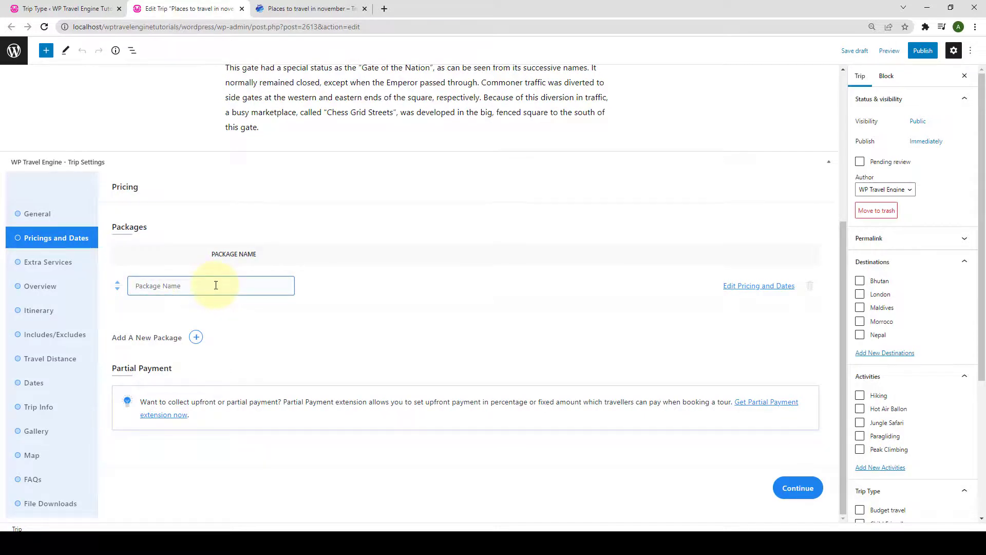
pyautogui.write('Package 1')
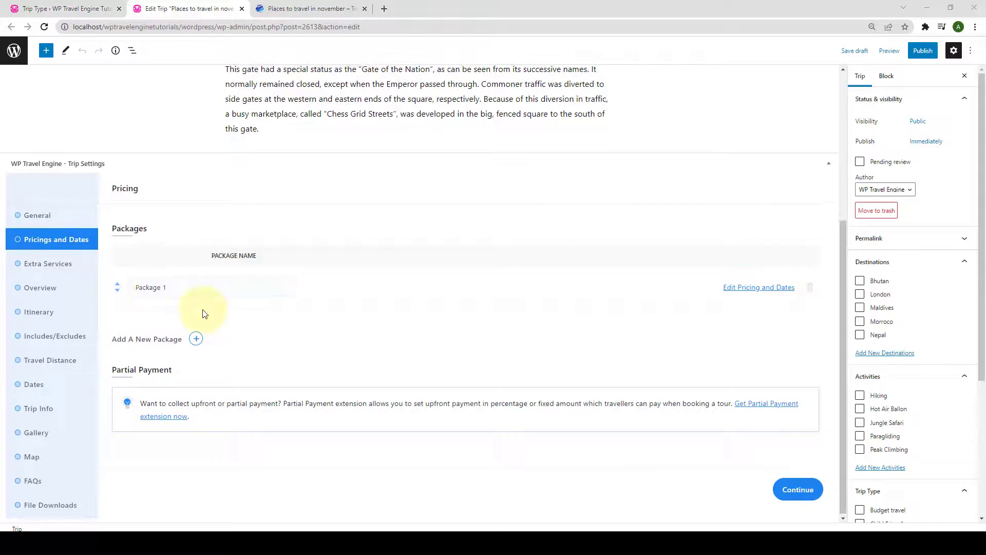
# Set Package 1's Adult pricing category to a price of $1,000 with the Per Person pricing type
pyautogui.click(752, 290)
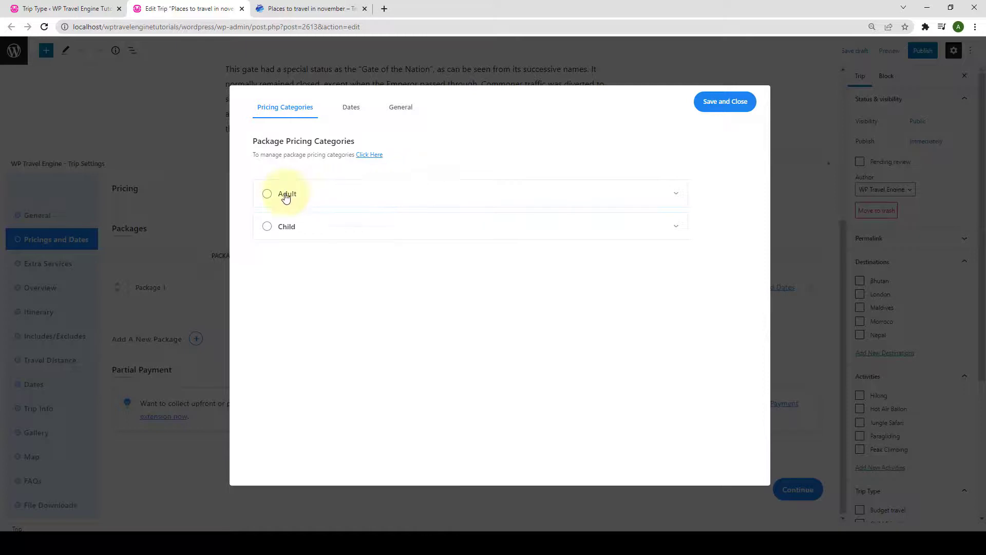
pyautogui.click(325, 203)
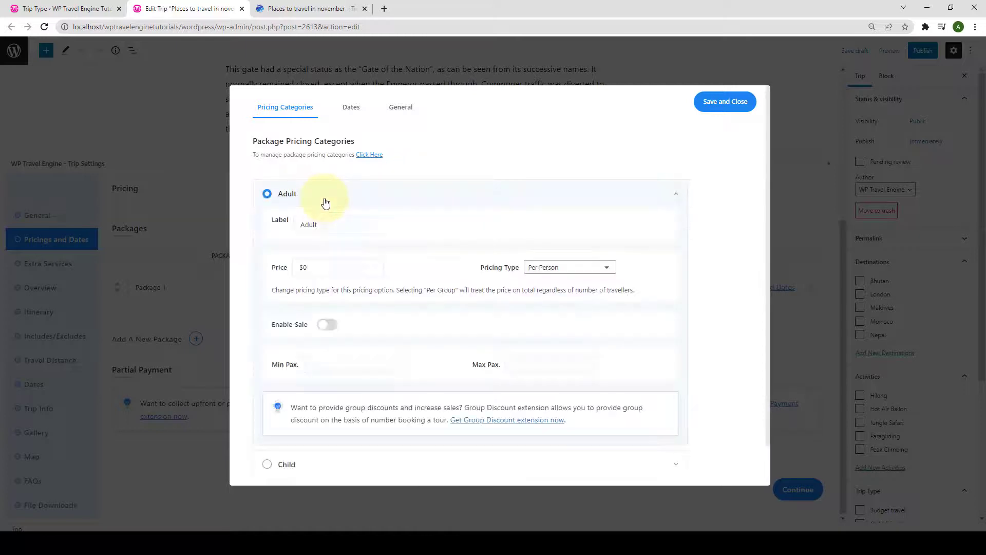
pyautogui.click(320, 270)
pyautogui.write('1000')
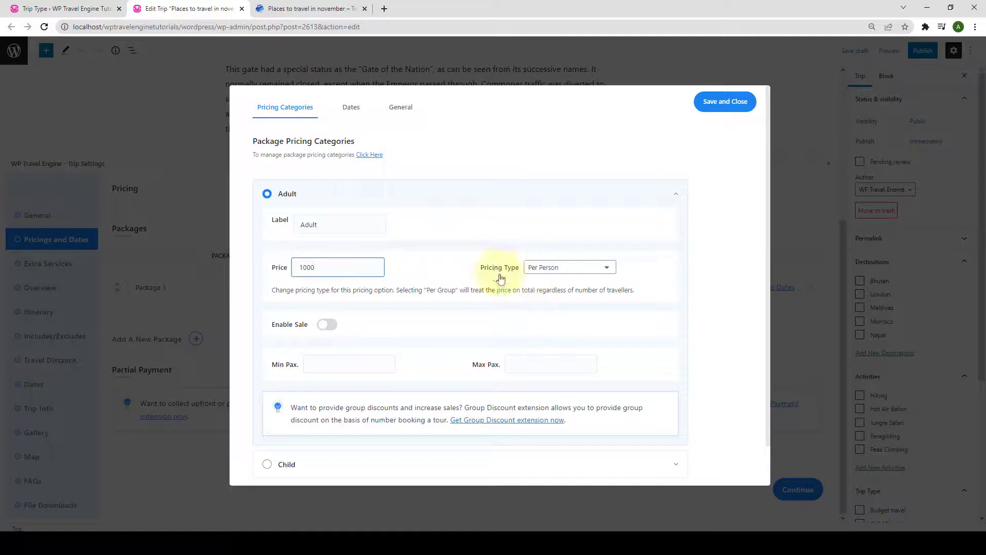
pyautogui.click(583, 268)
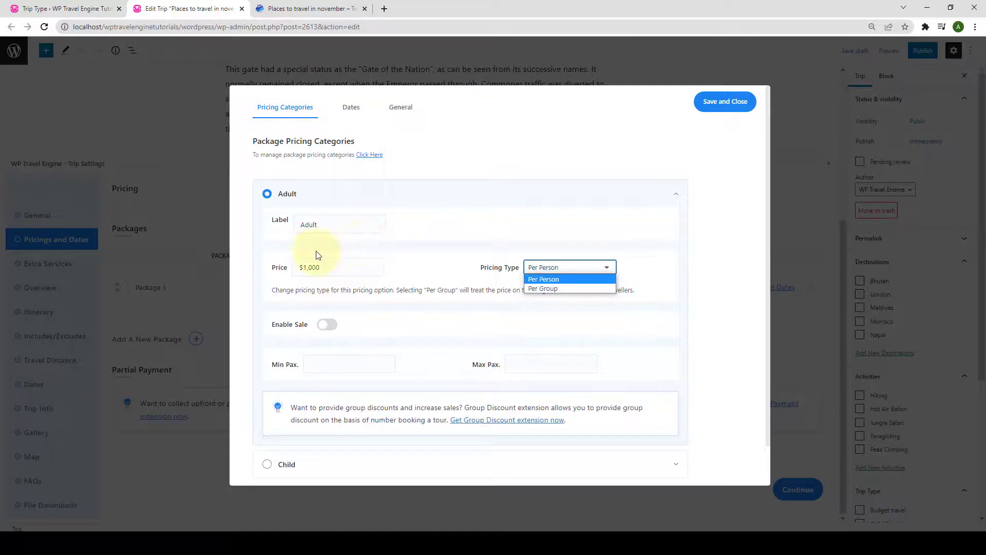
pyautogui.click(540, 280)
# Enable the sale option for the Adult pricing category and set its Min Pax to 5 and Max Pax to 15
pyautogui.scroll(-1, 513, 284)
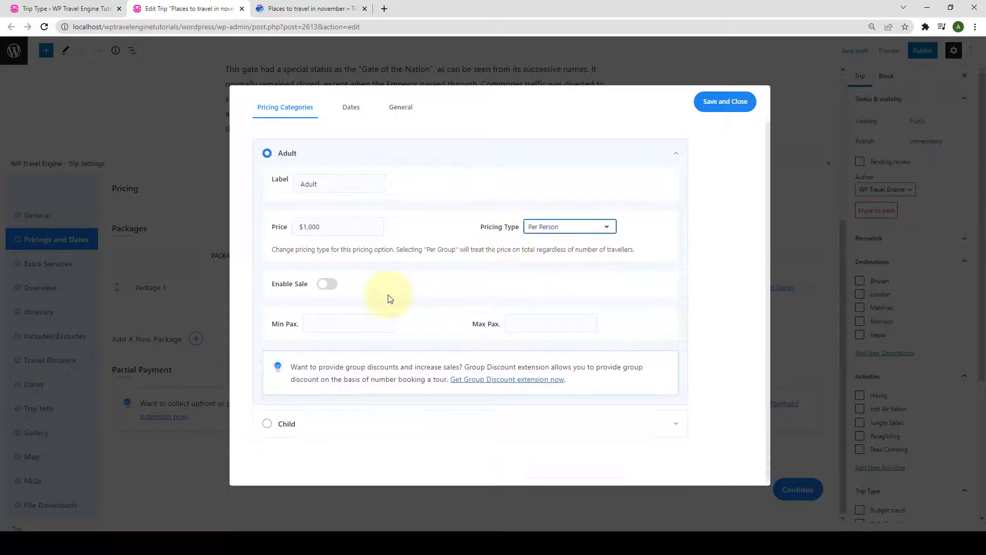
pyautogui.click(328, 284)
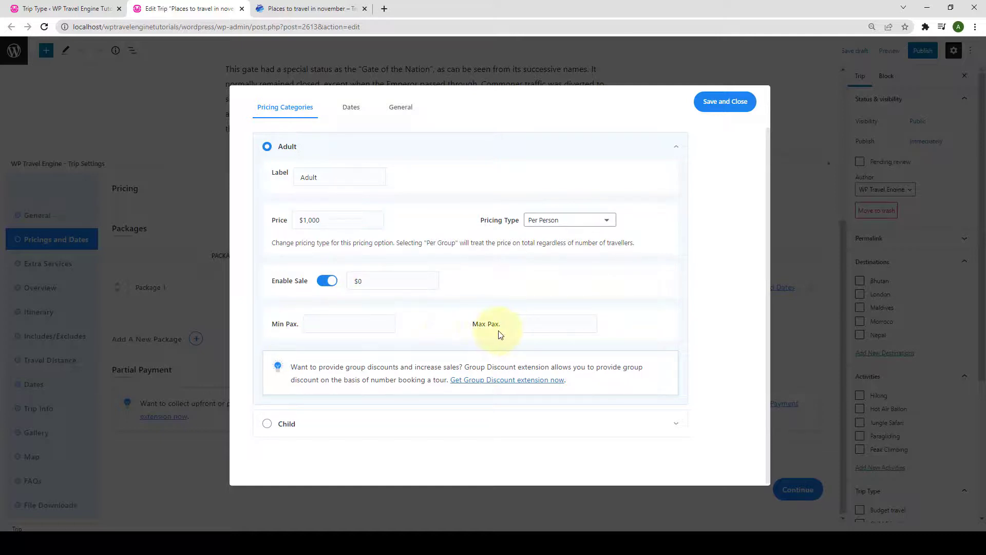
pyautogui.click(327, 329)
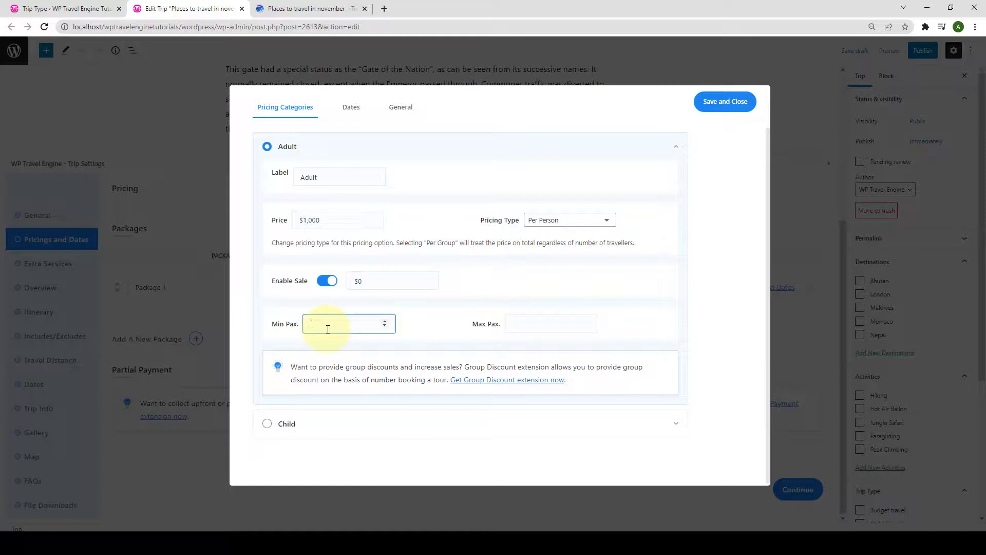
pyautogui.write('5')
pyautogui.click(534, 324)
pyautogui.write('15')
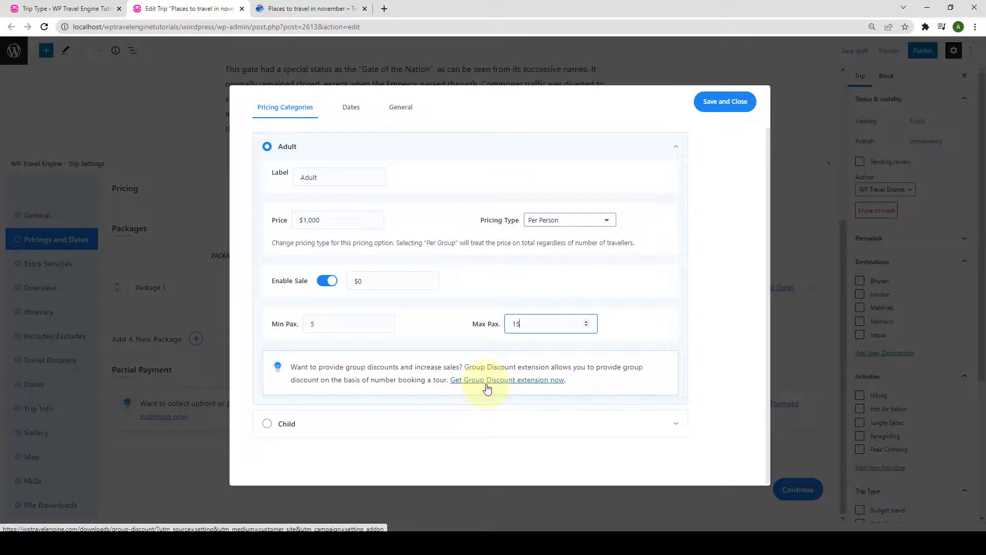
pyautogui.moveTo(331, 174); pyautogui.dragTo(302, 177)
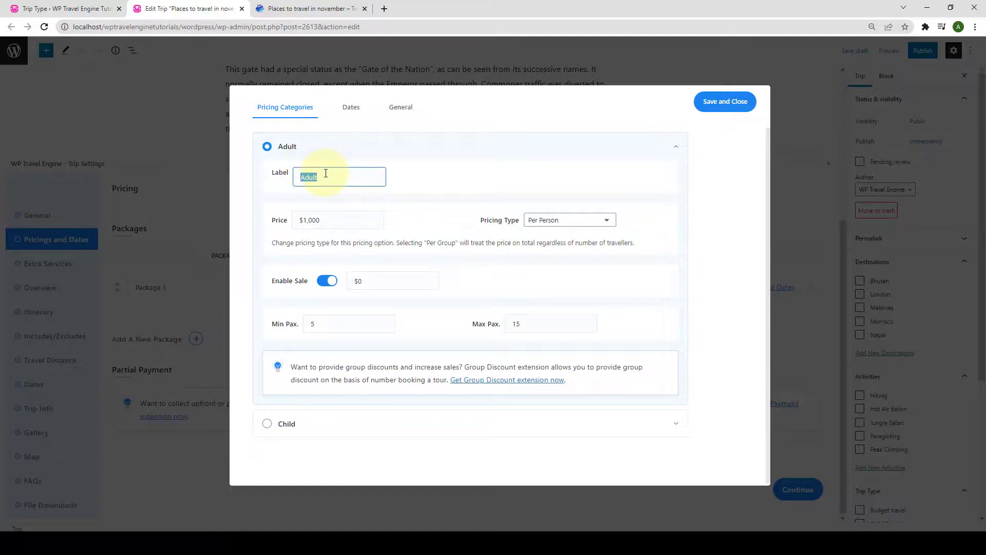
pyautogui.click(310, 176)
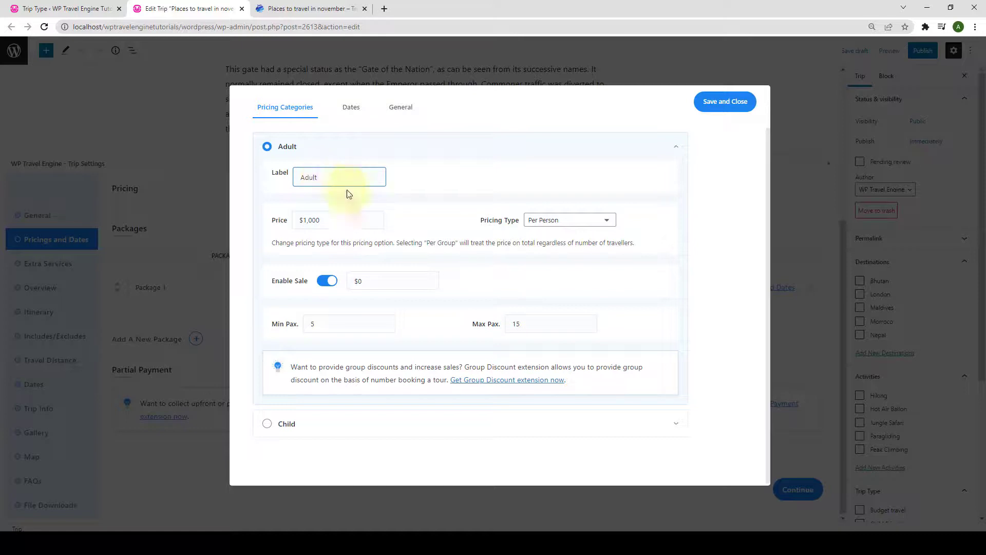
# Look through the Child pricing category's price, Per Person pricing type and sale options, and collapse both categories
pyautogui.click(337, 426)
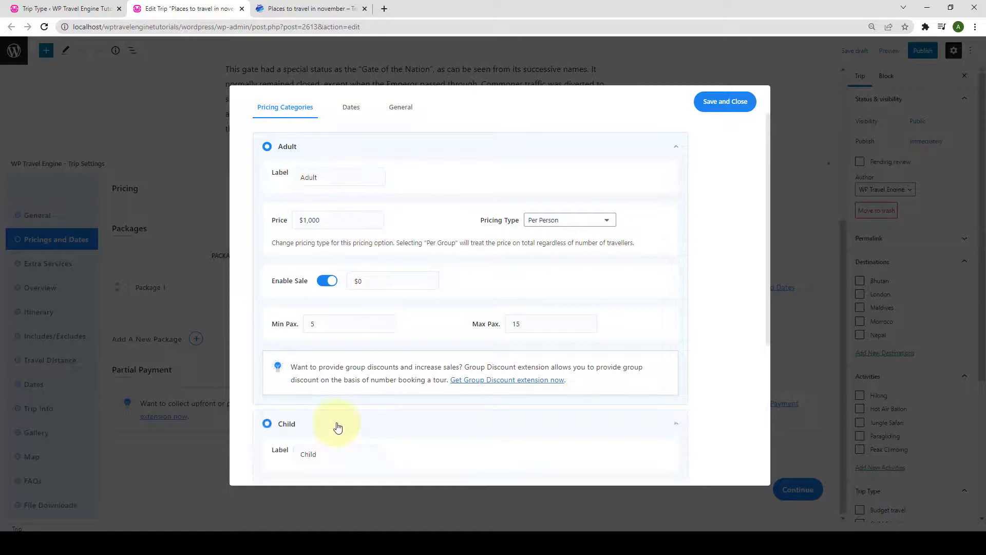
pyautogui.scroll(-4, 337, 426)
pyautogui.scroll(-1, 362, 413)
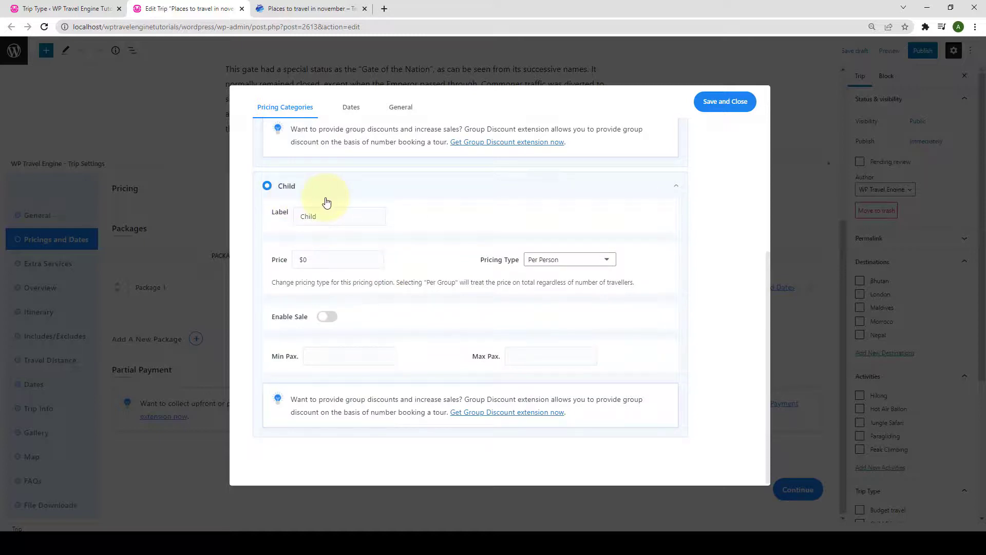
pyautogui.click(327, 259)
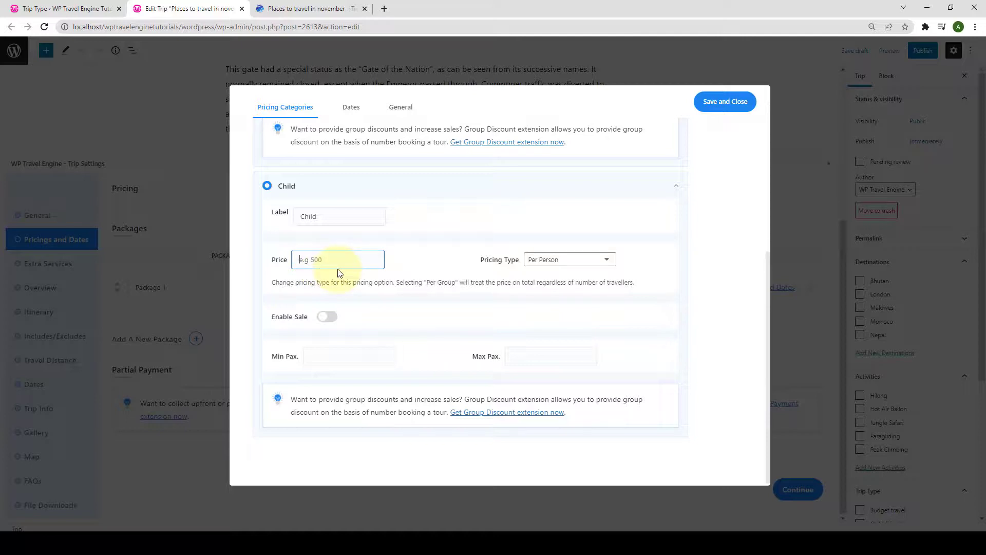
pyautogui.write('6')
pyautogui.click(541, 259)
pyautogui.click(541, 272)
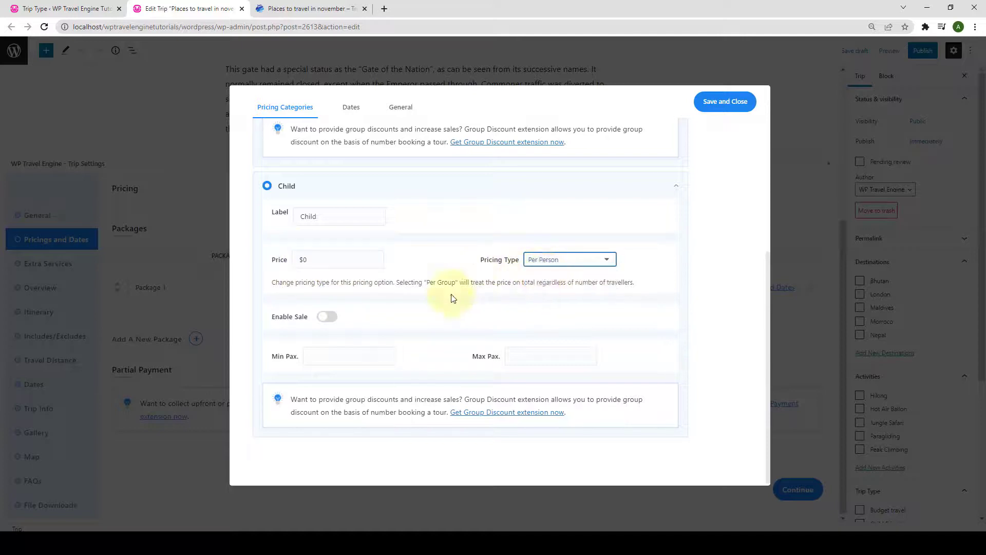
pyautogui.click(327, 316)
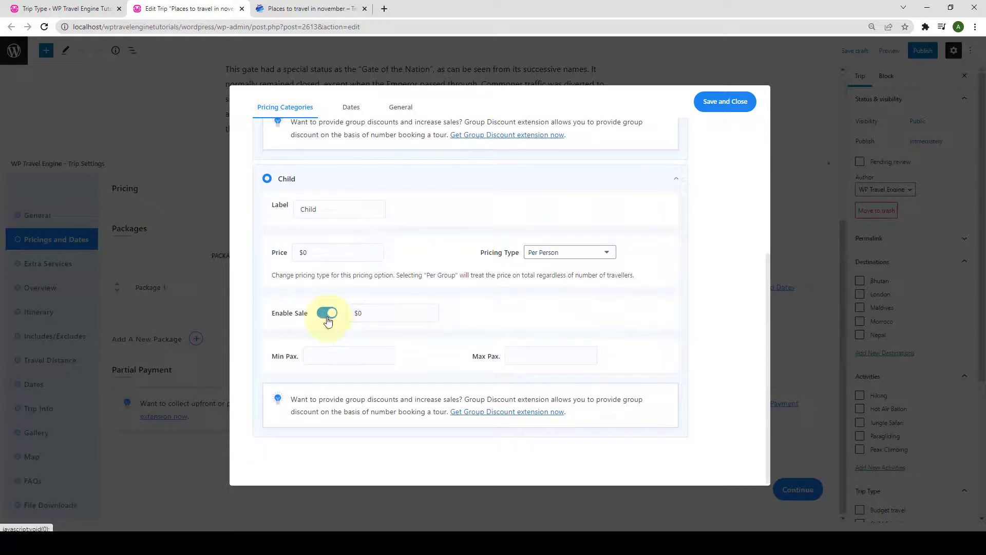
pyautogui.click(327, 314)
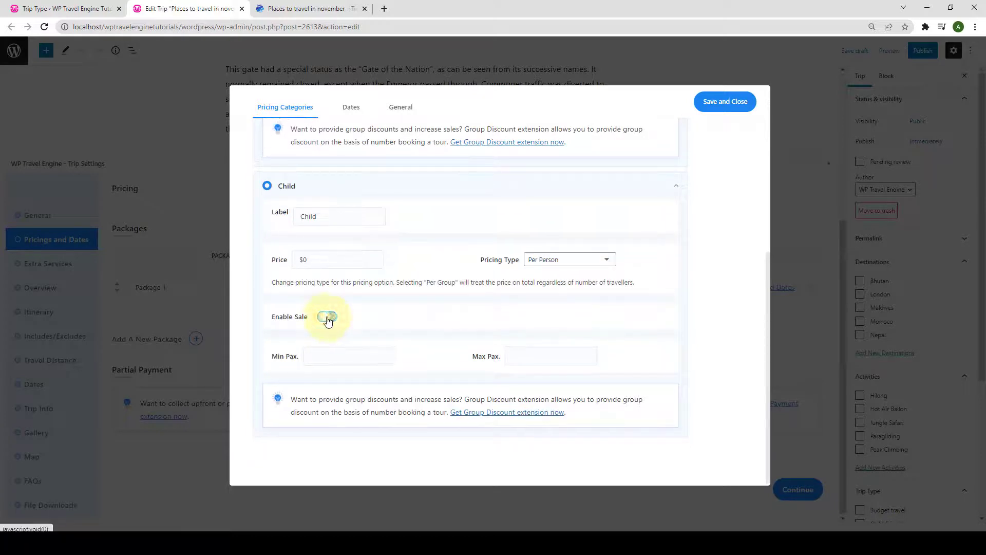
pyautogui.click(674, 188)
pyautogui.click(673, 151)
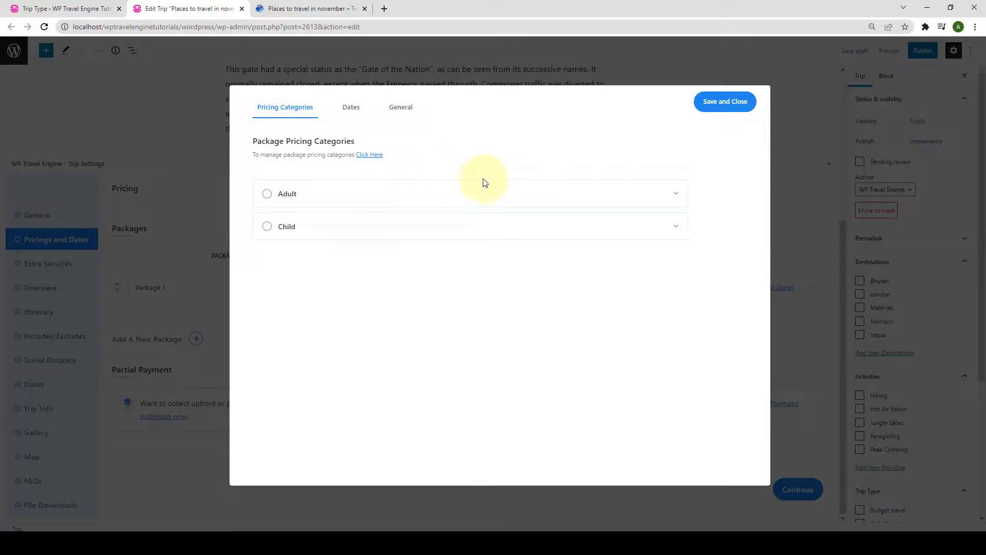
# Open the page for managing package pricing categories in a new browser tab
pyautogui.rightClick(381, 161)
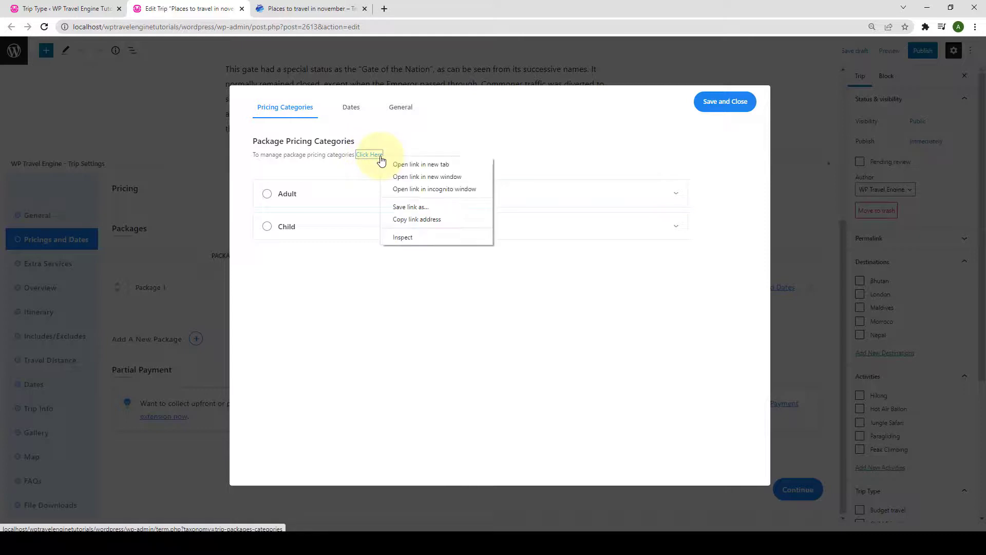
pyautogui.click(398, 163)
pyautogui.click(321, 11)
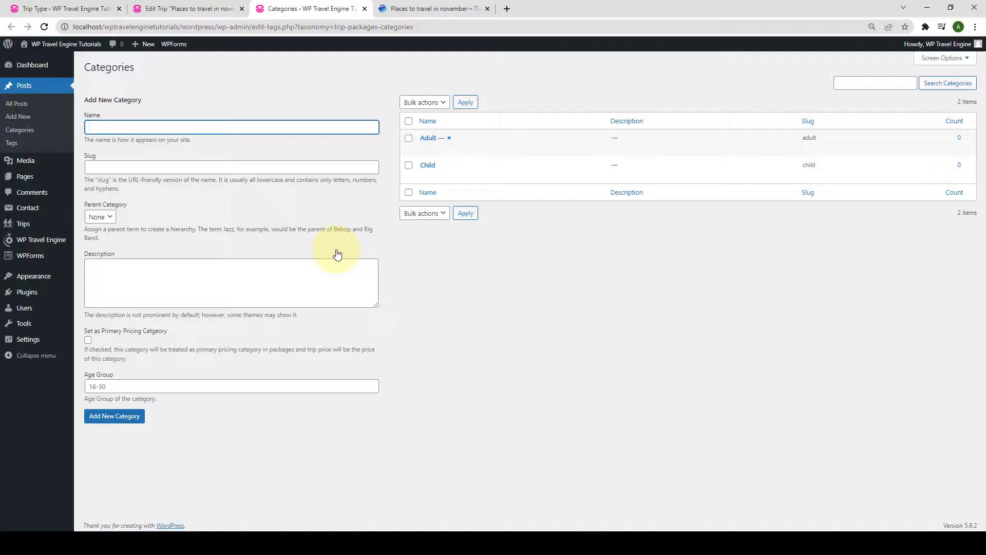
# Add a new pricing category named Teens with the slug teens and the age group 13-19
pyautogui.moveTo(63, 225)
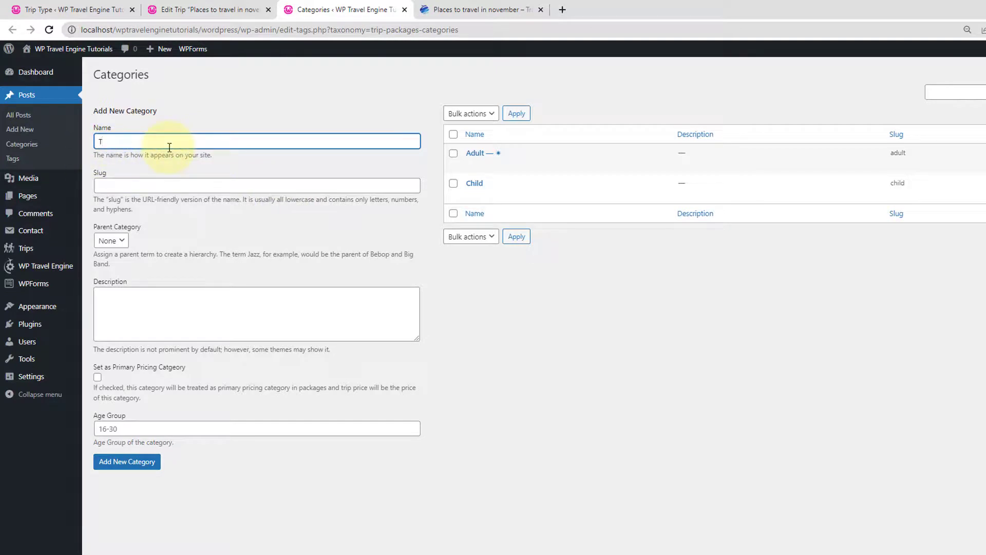
pyautogui.click(175, 185)
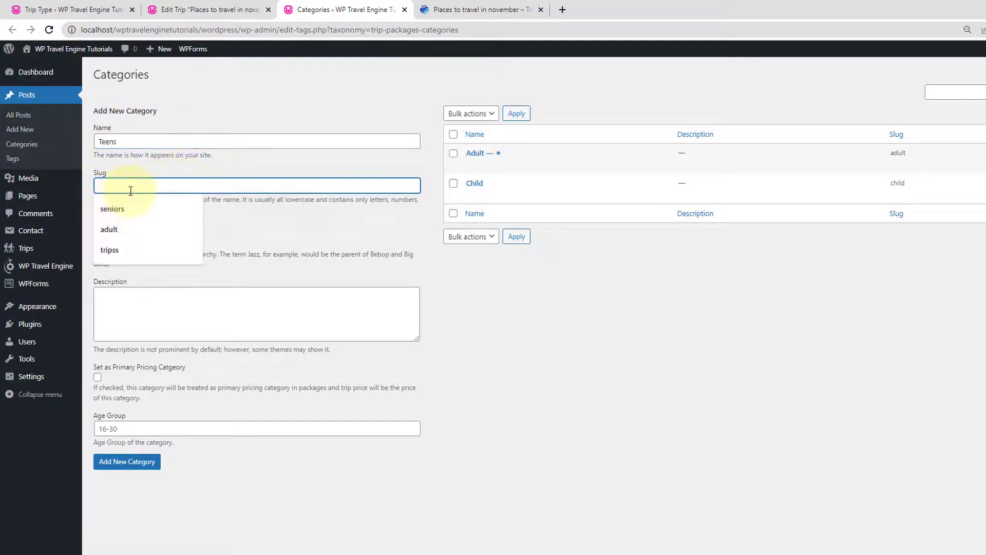
pyautogui.write('tee')
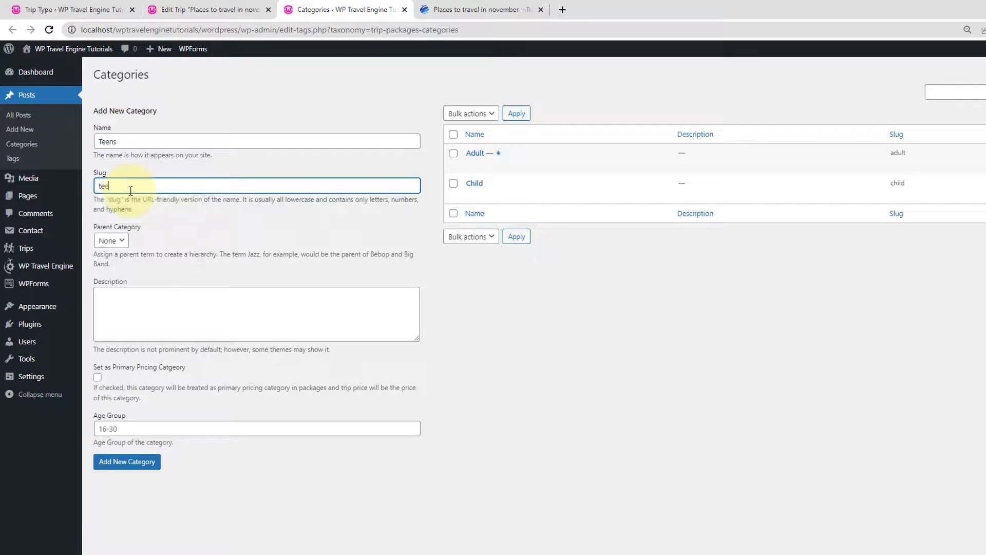
pyautogui.write('ns')
pyautogui.click(183, 308)
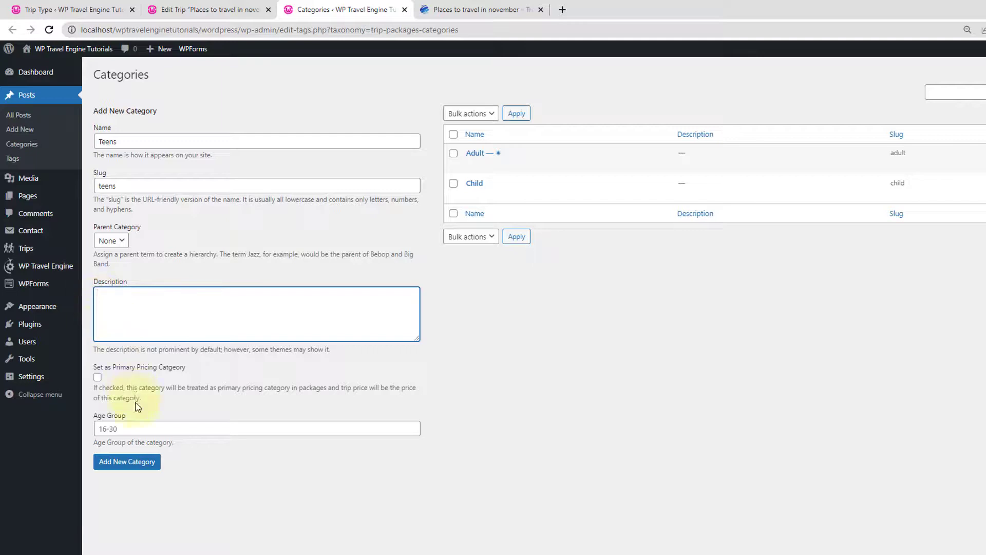
pyautogui.click(132, 422)
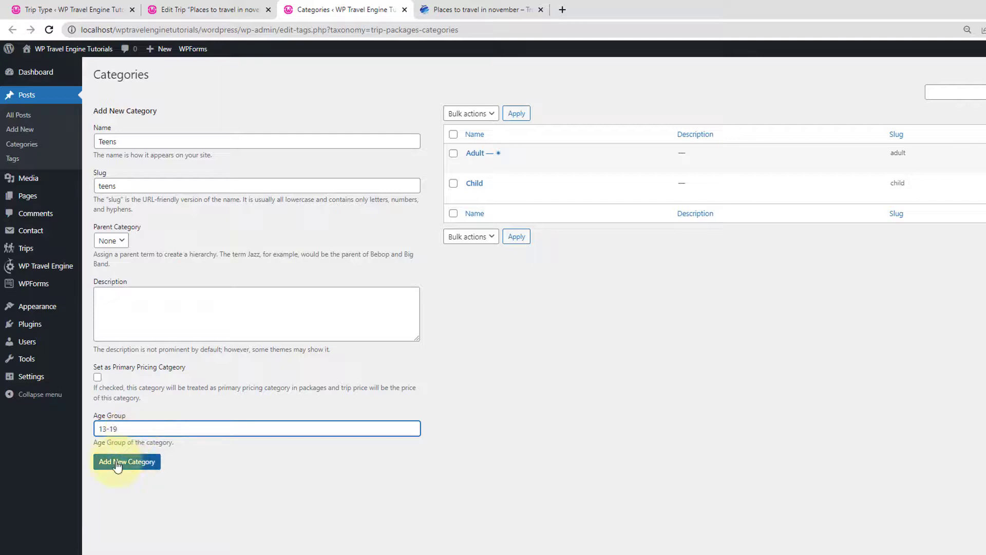
pyautogui.click(140, 464)
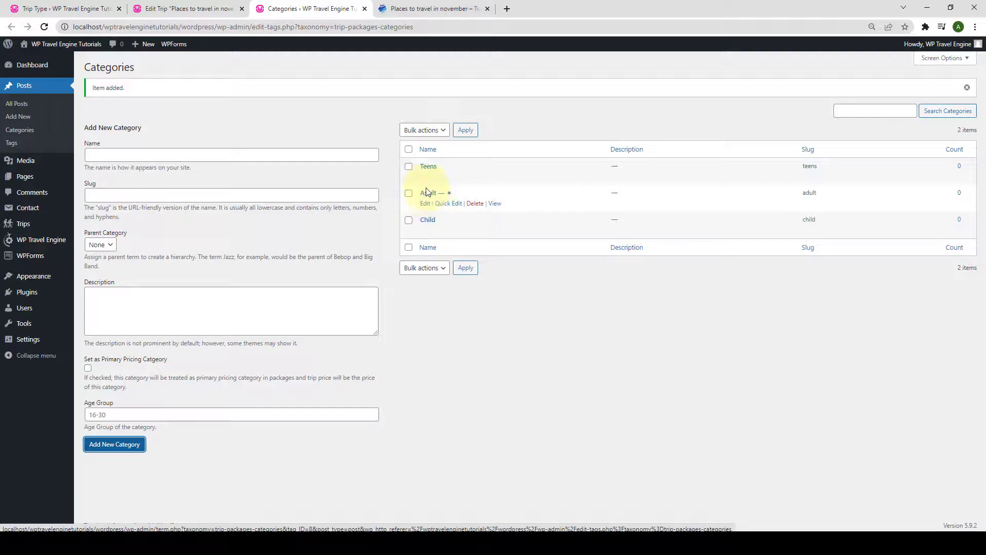
# Rename the Adult pricing category to Seniors with the slug seniors, update it and return to the categories list
pyautogui.click(427, 204)
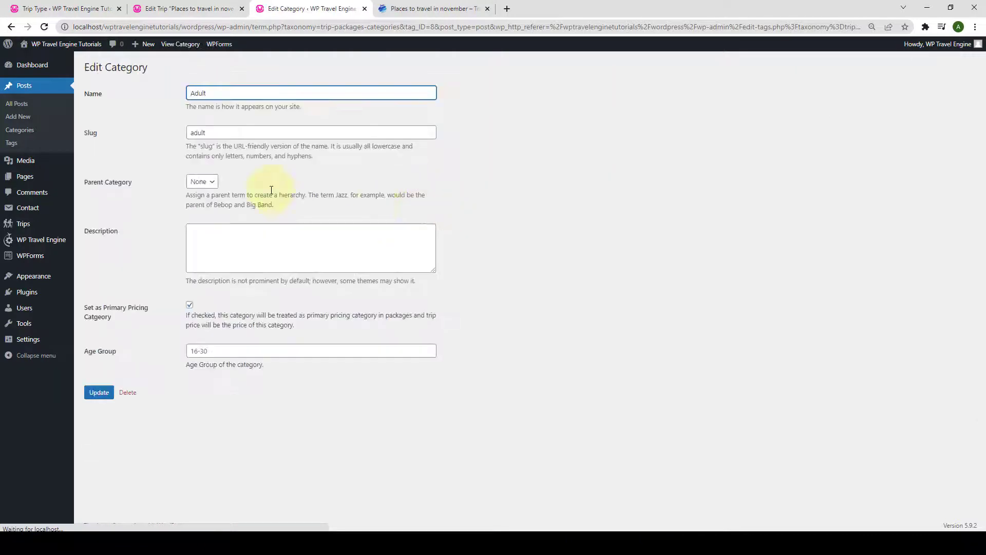
pyautogui.doubleClick(229, 106)
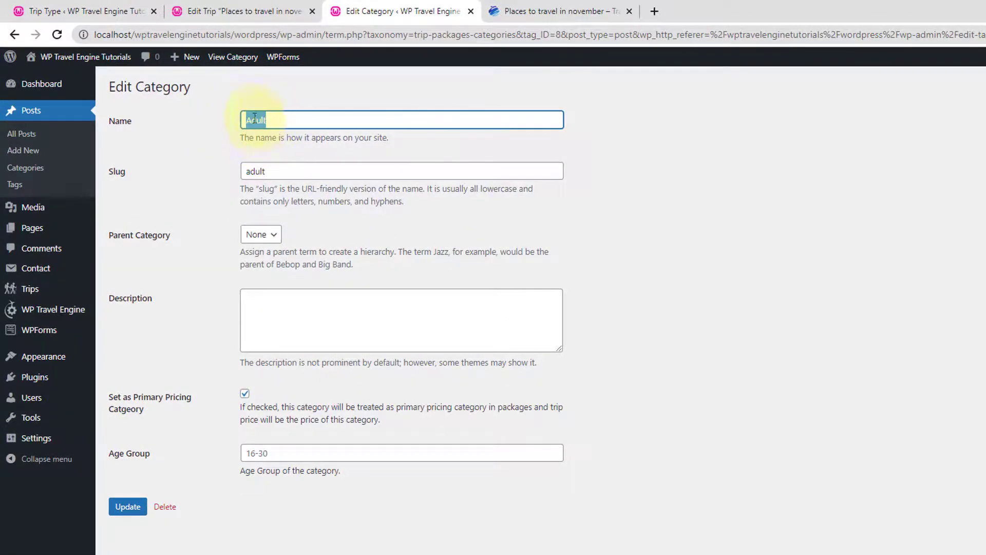
pyautogui.press('BackSpace')
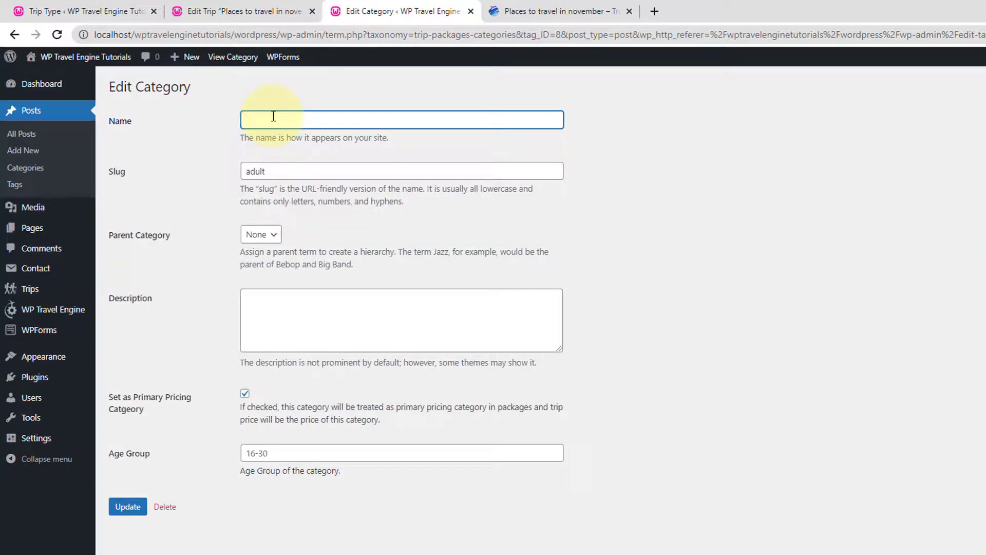
pyautogui.write('Seniors')
pyautogui.click(286, 141)
pyautogui.doubleClick(271, 170)
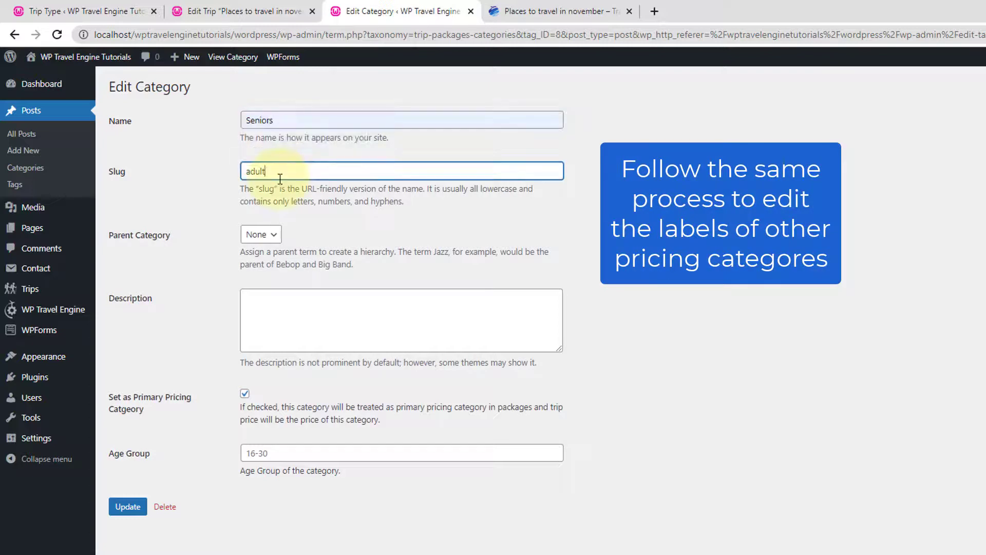
pyautogui.write('seniors')
pyautogui.click(281, 197)
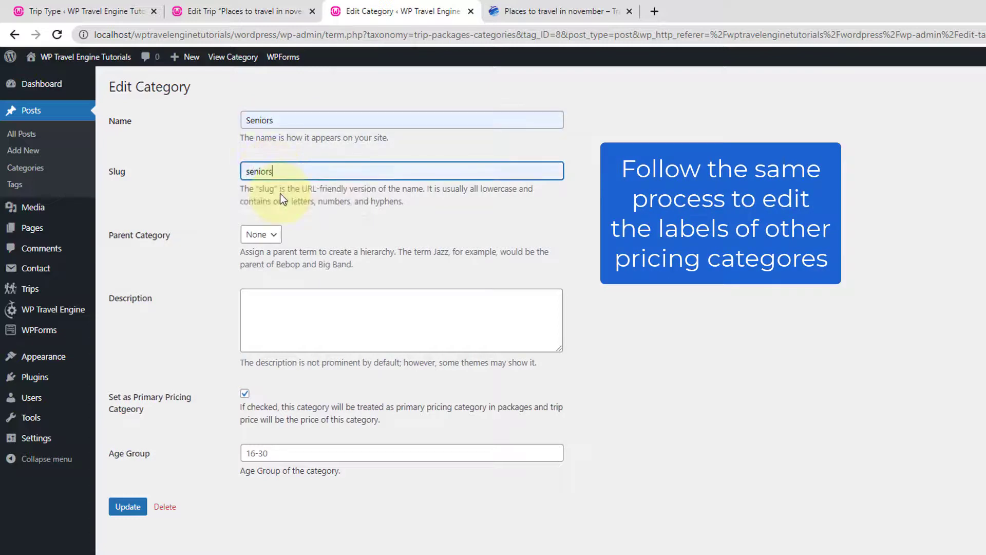
pyautogui.click(127, 507)
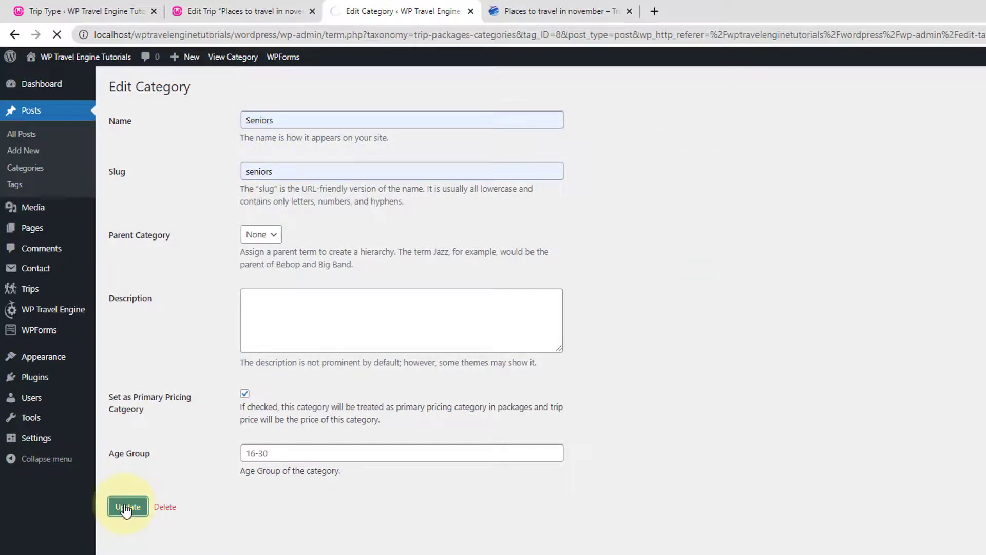
pyautogui.click(153, 133)
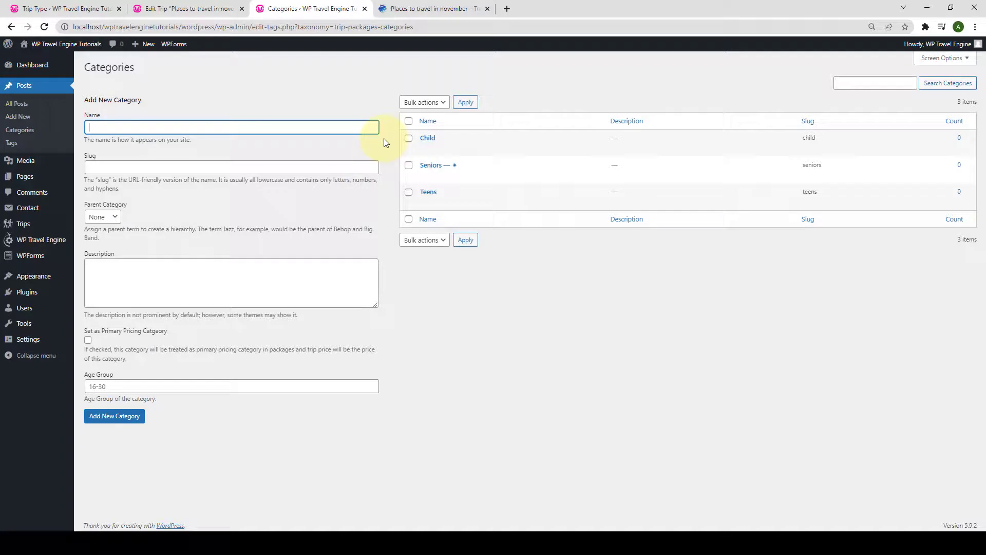
# Save and close Package 1's pricing settings in the trip editor and continue to Extra Services
pyautogui.click(203, 9)
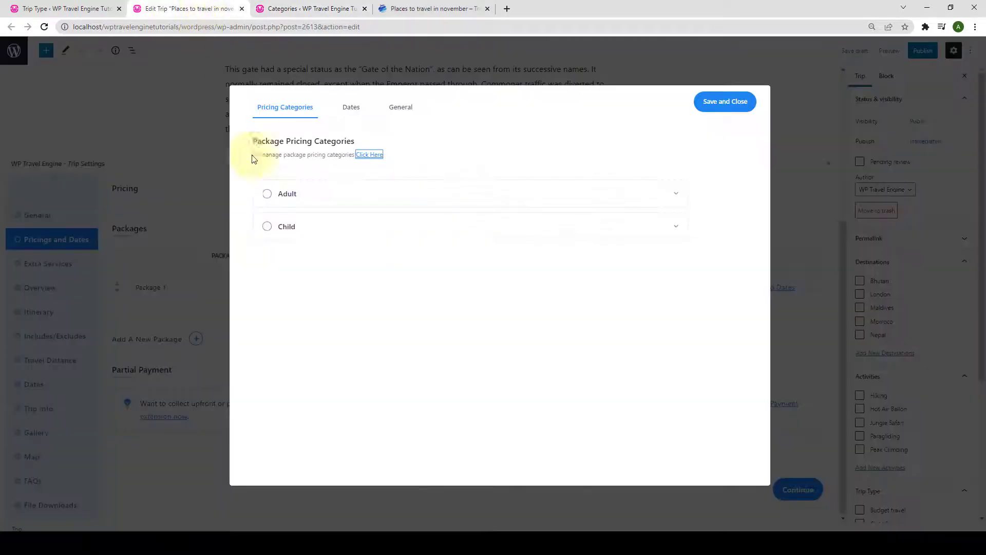
pyautogui.click(735, 102)
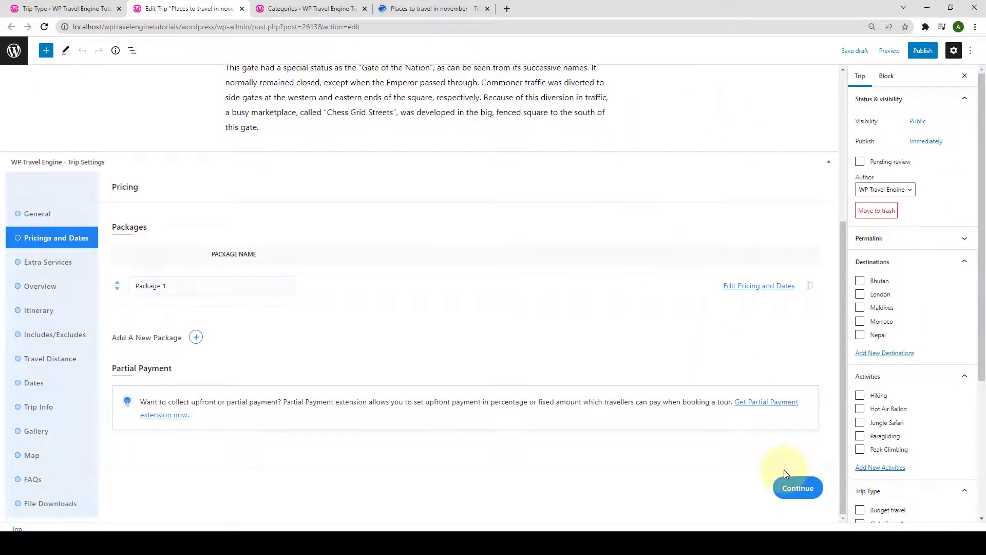
pyautogui.click(805, 491)
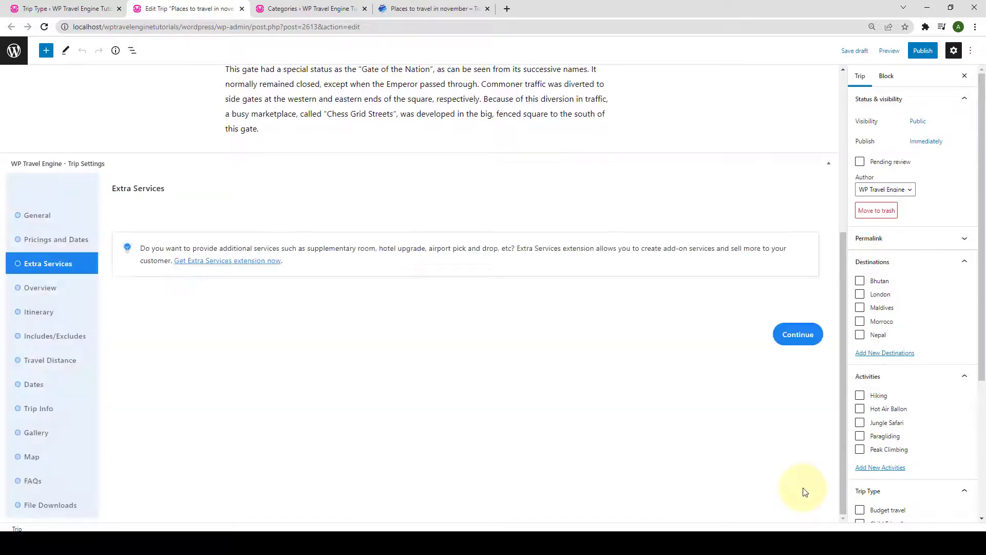
# Go back to the trip's pricing packages and reload the trip editor to refresh the pricing categories
pyautogui.click(20, 241)
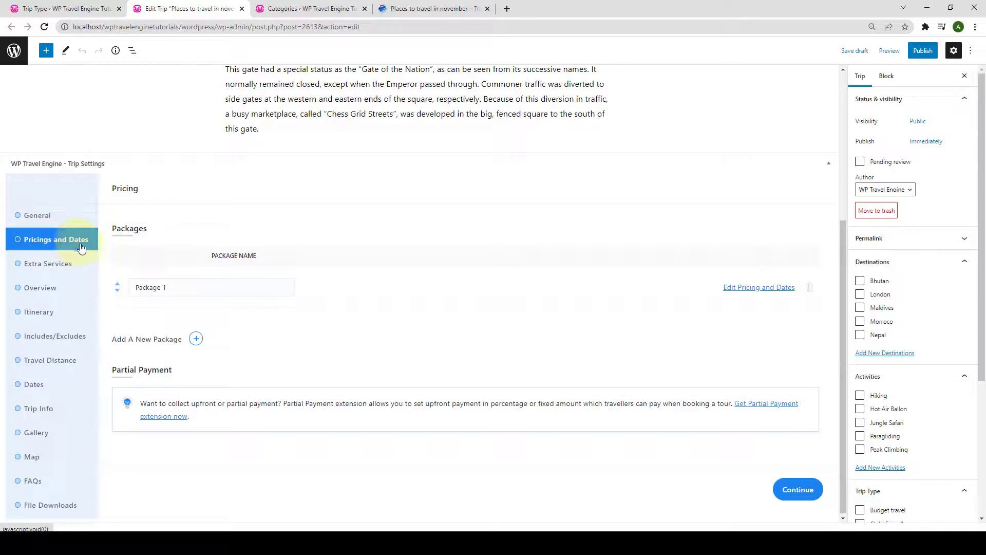
pyautogui.click(177, 289)
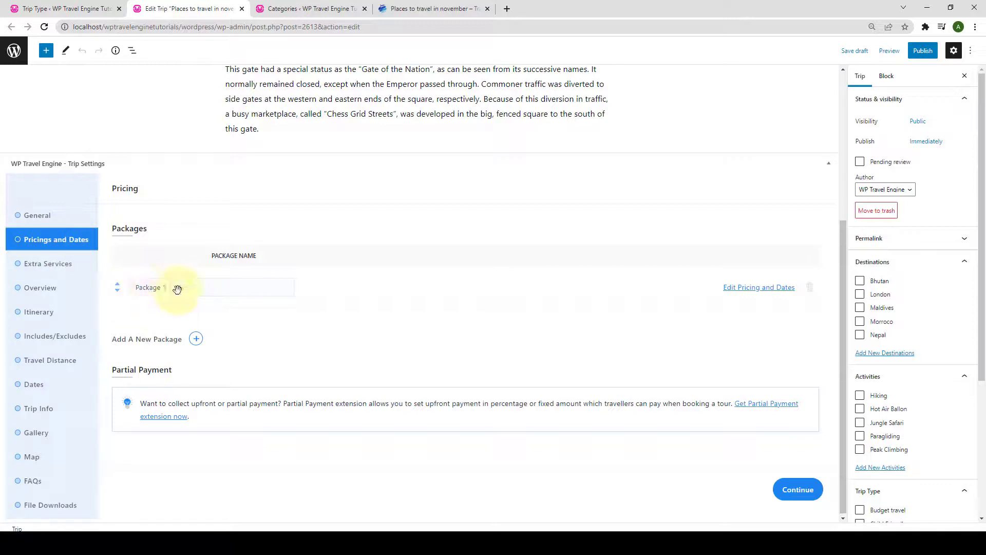
pyautogui.click(44, 28)
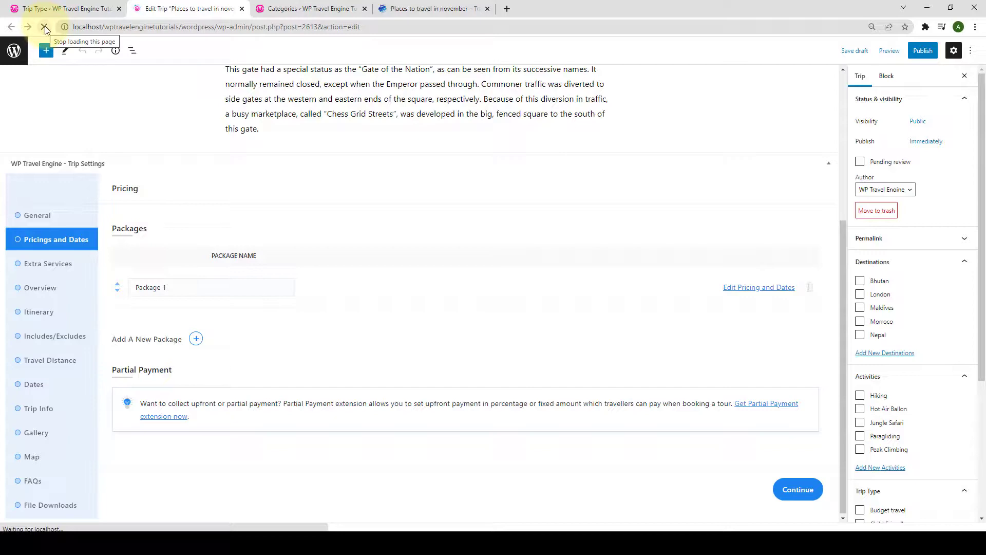
pyautogui.scroll(-7, 114, 311)
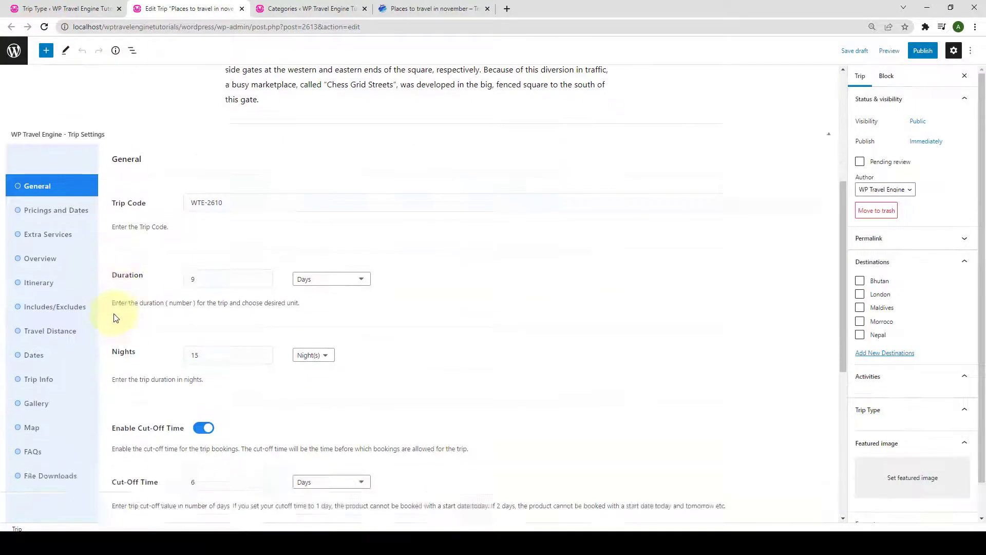
# Open Package 1's pricing and dates settings and review the options of the Teens and Seniors pricing categories
pyautogui.click(70, 119)
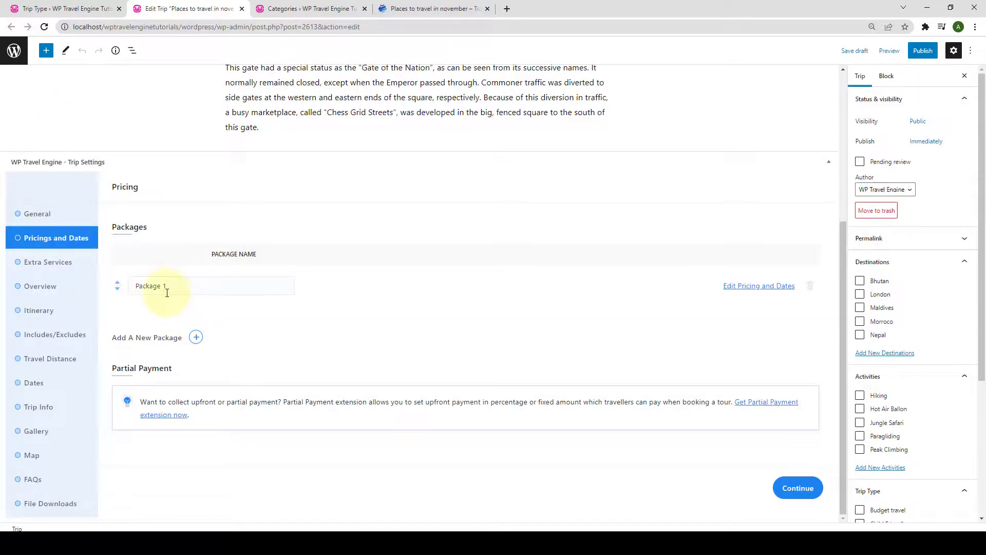
pyautogui.click(753, 291)
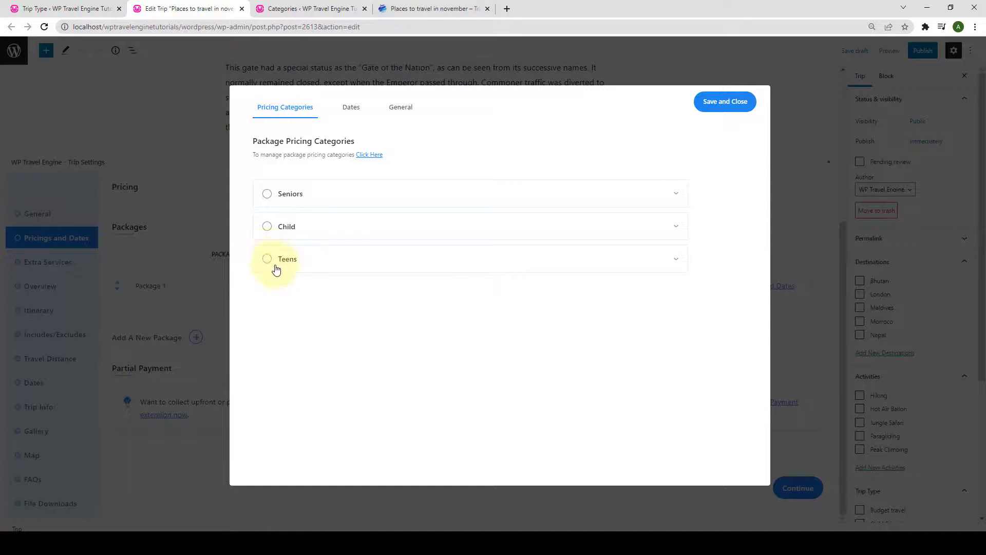
pyautogui.click(310, 266)
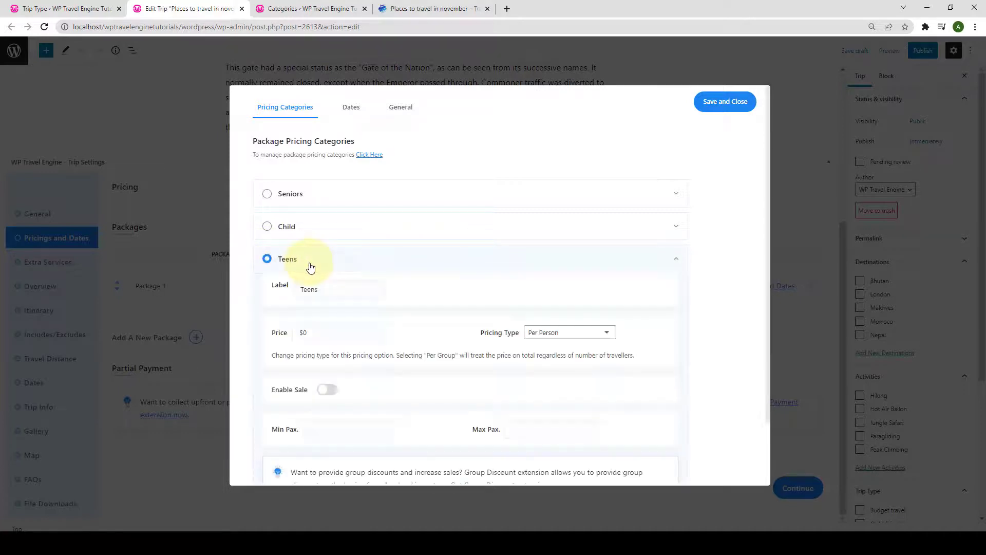
pyautogui.scroll(-1, 321, 269)
pyautogui.scroll(-1, 466, 288)
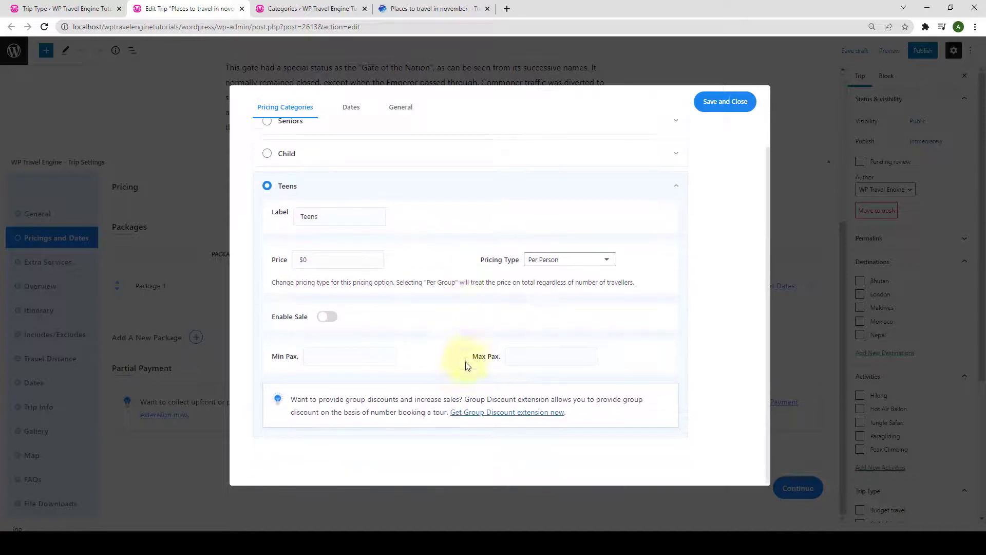
pyautogui.scroll(2, 461, 380)
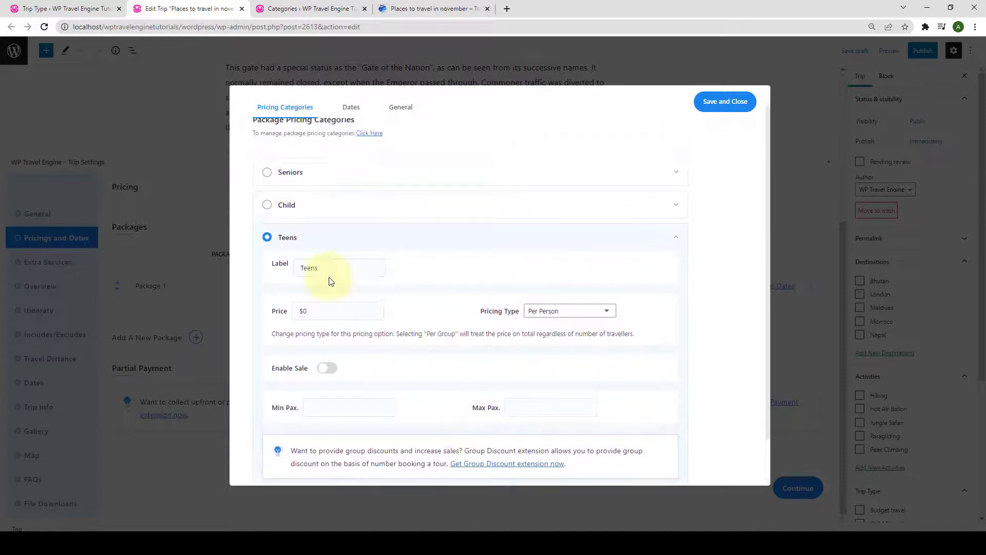
pyautogui.click(323, 240)
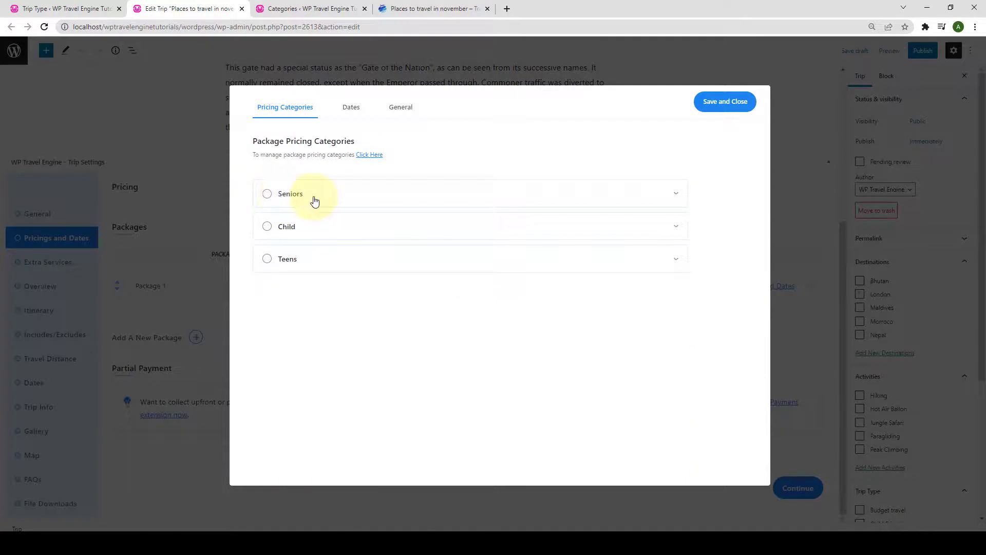
pyautogui.click(313, 200)
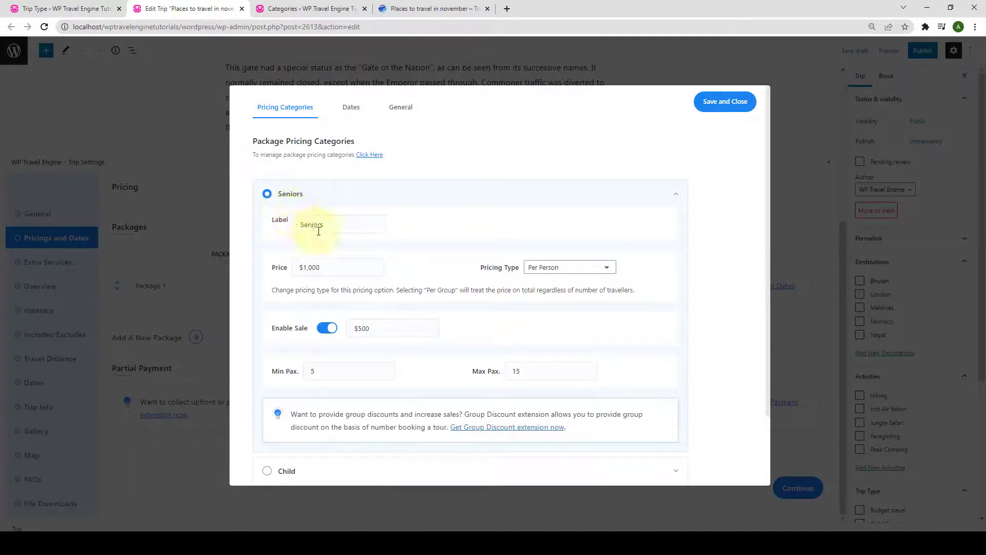
pyautogui.click(310, 203)
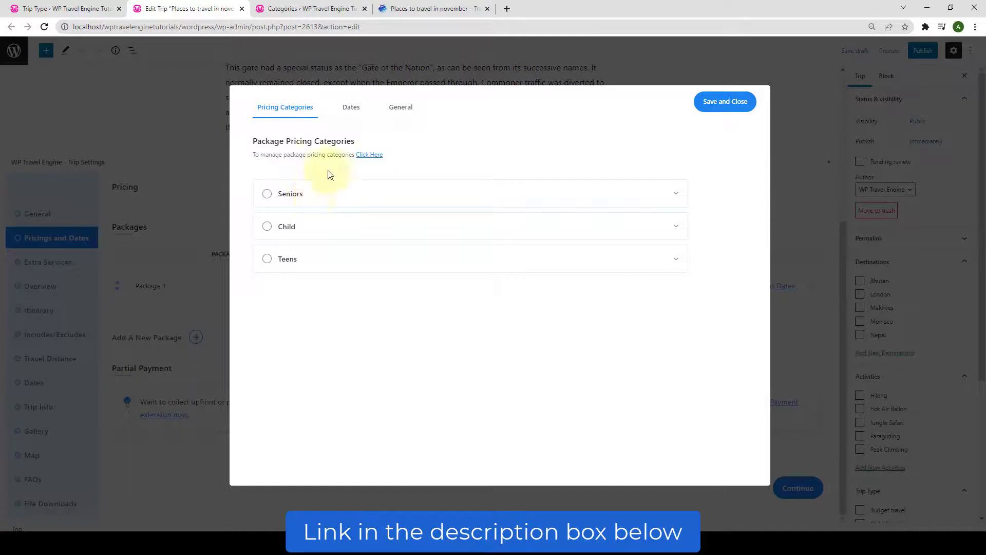
# Give Package 1 the short description "This is the short description for pricing package." and save and close its settings
pyautogui.click(353, 111)
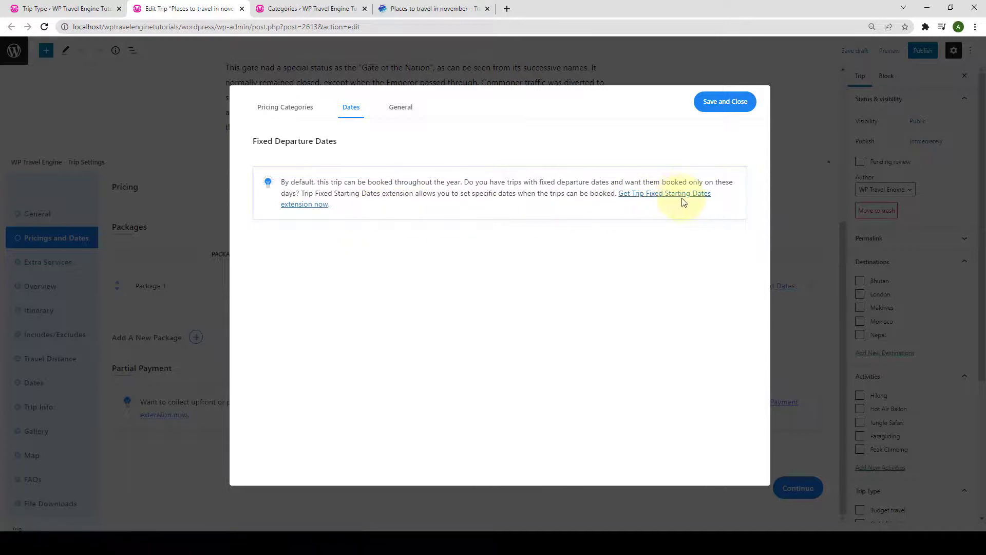
pyautogui.click(399, 114)
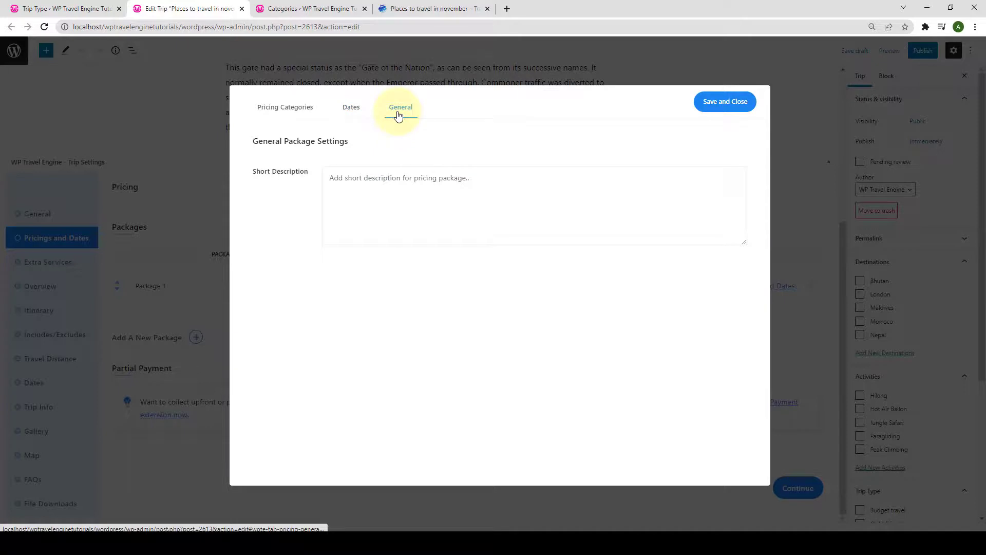
pyautogui.click(400, 168)
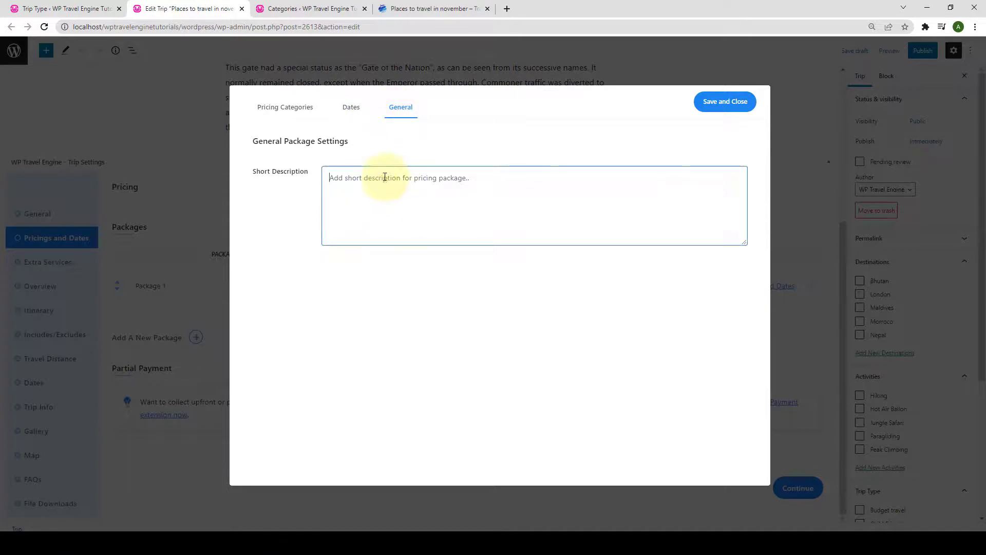
pyautogui.write('This is the short description for pricing package.')
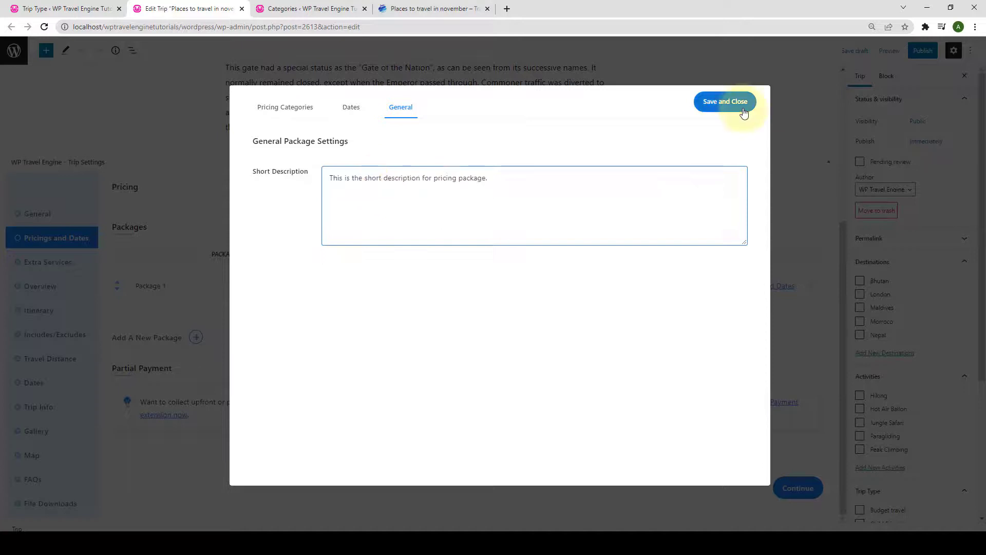
pyautogui.click(745, 112)
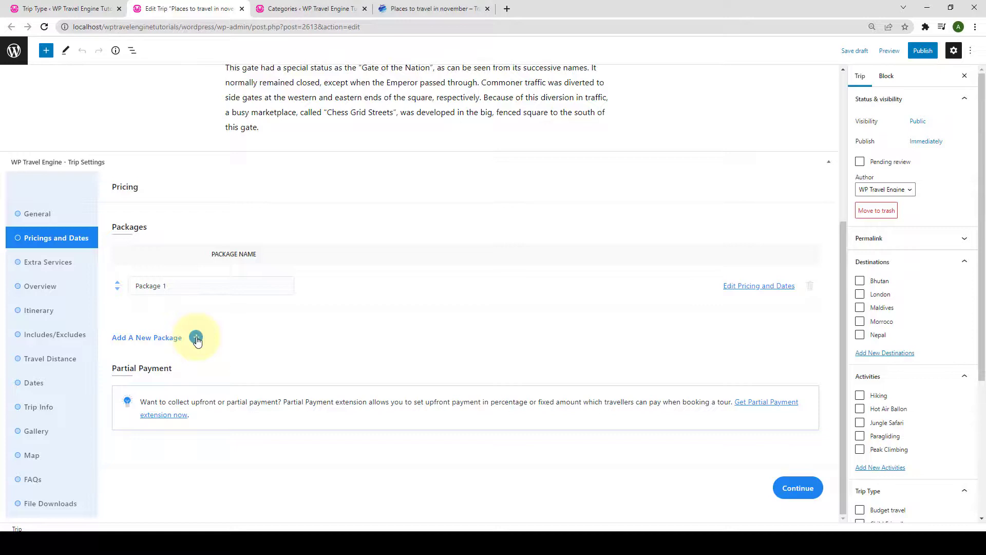
# Continue from the trip's pricing settings past Extra Services to the Overview settings
pyautogui.click(810, 493)
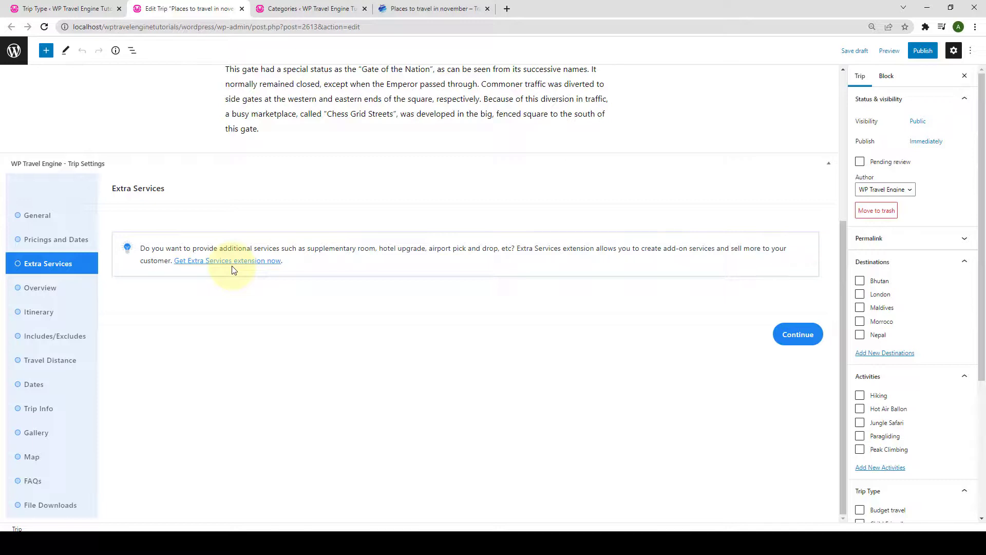
pyautogui.click(814, 335)
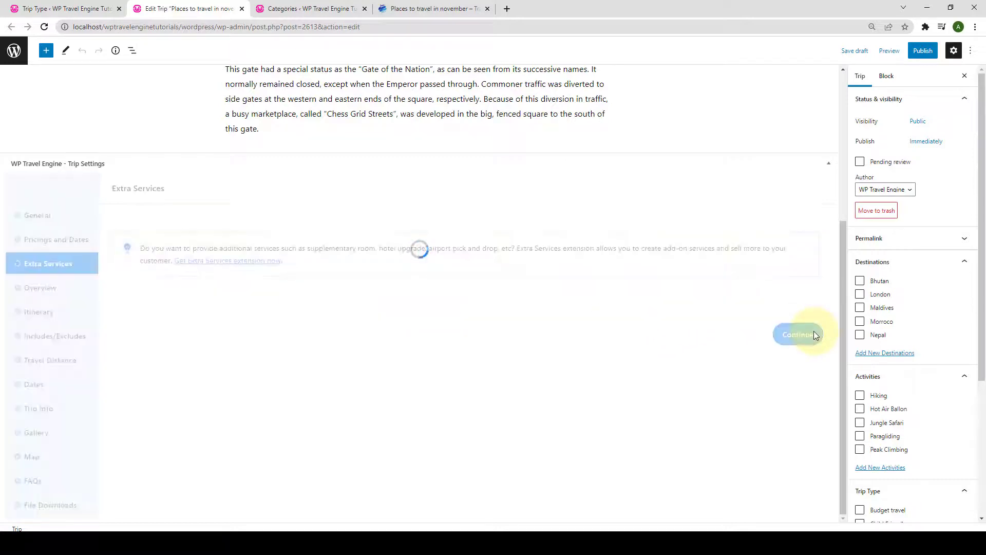
pyautogui.scroll(-1, 147, 274)
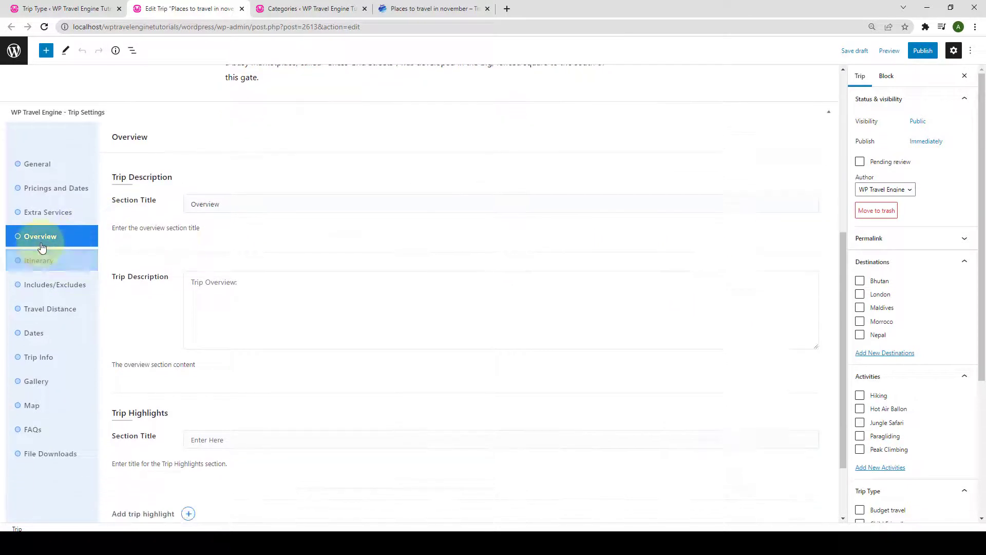
pyautogui.scroll(-1, 264, 363)
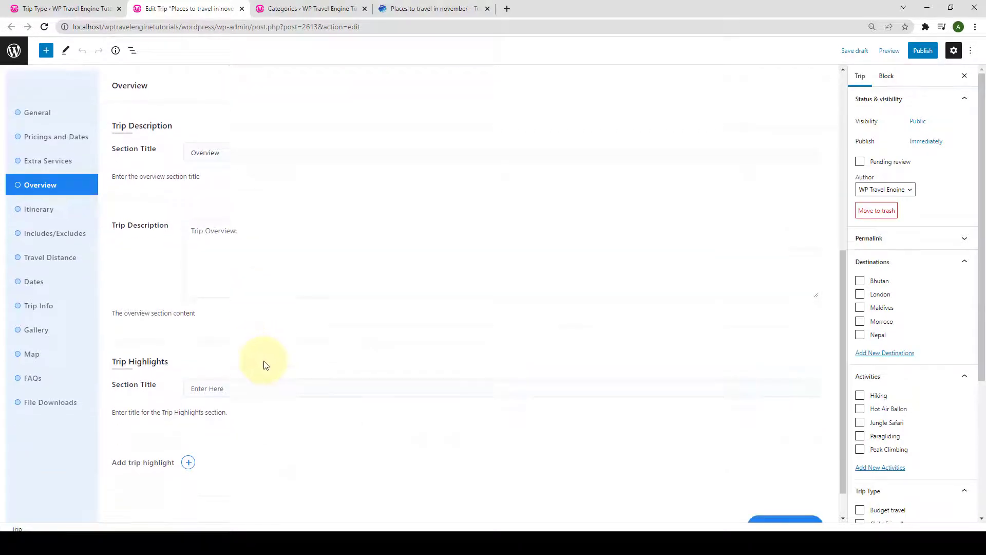
pyautogui.scroll(1, 247, 288)
pyautogui.moveTo(230, 208); pyautogui.dragTo(185, 203)
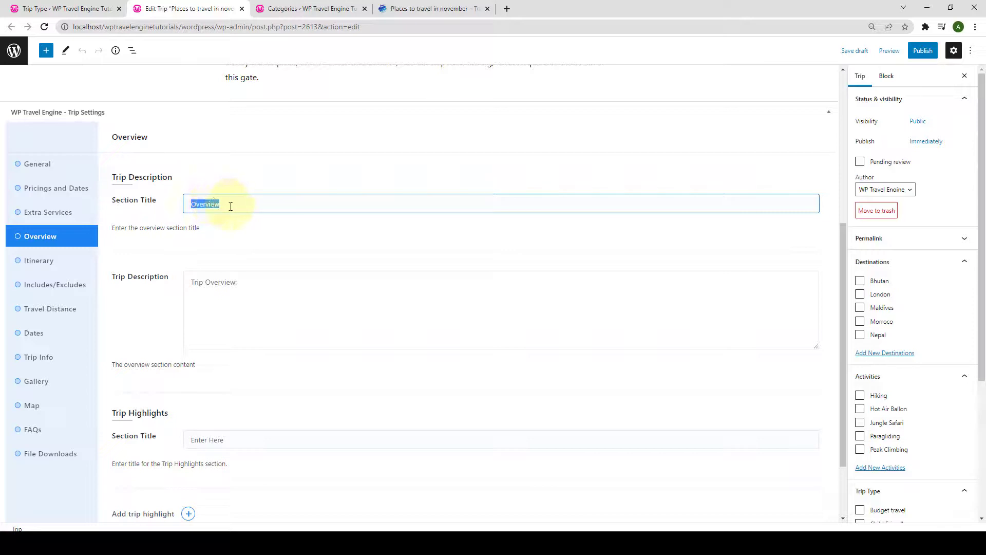
pyautogui.press('BackSpace')
pyautogui.hotkey('ctrl', 'z')
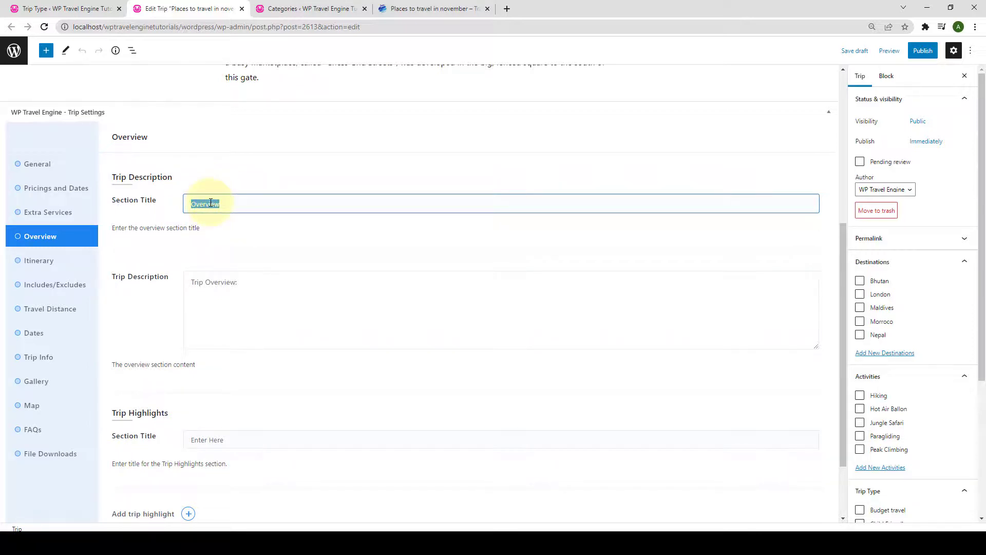
pyautogui.press('BackSpace')
pyautogui.hotkey('ctrl', 'z')
pyautogui.click(228, 210)
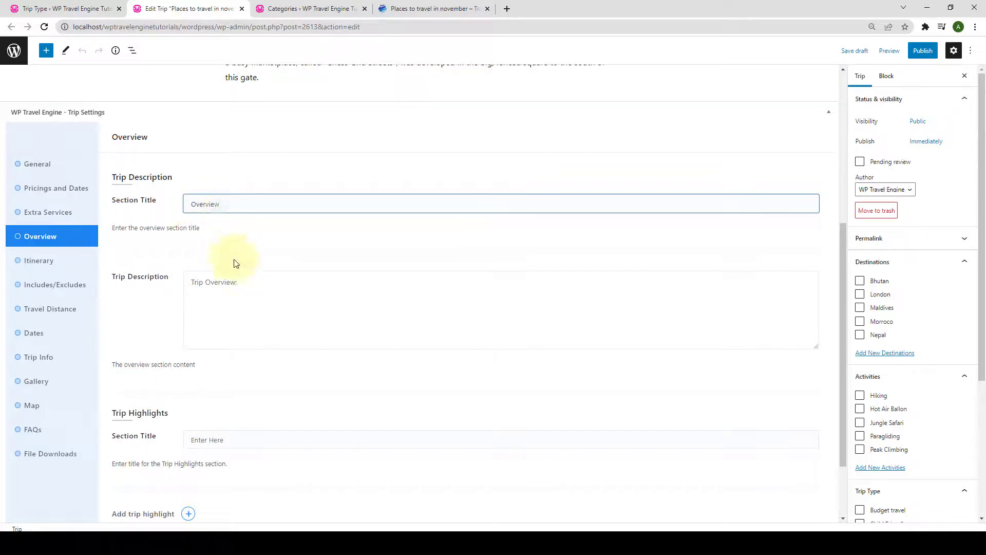
# Activate the Trip Description editor and copy the full Overview text from the demo page of the "Places to travel in november" trip
pyautogui.click(251, 281)
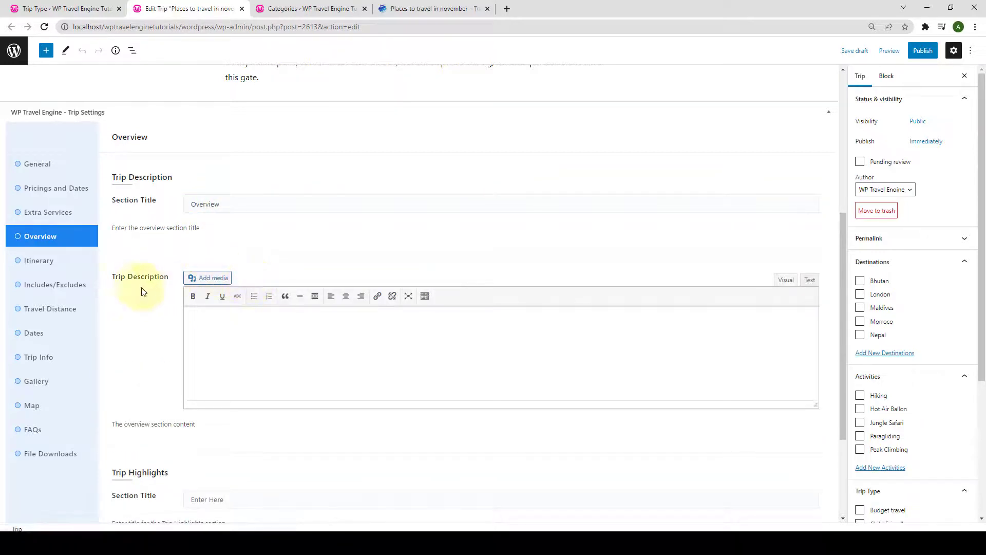
pyautogui.click(217, 330)
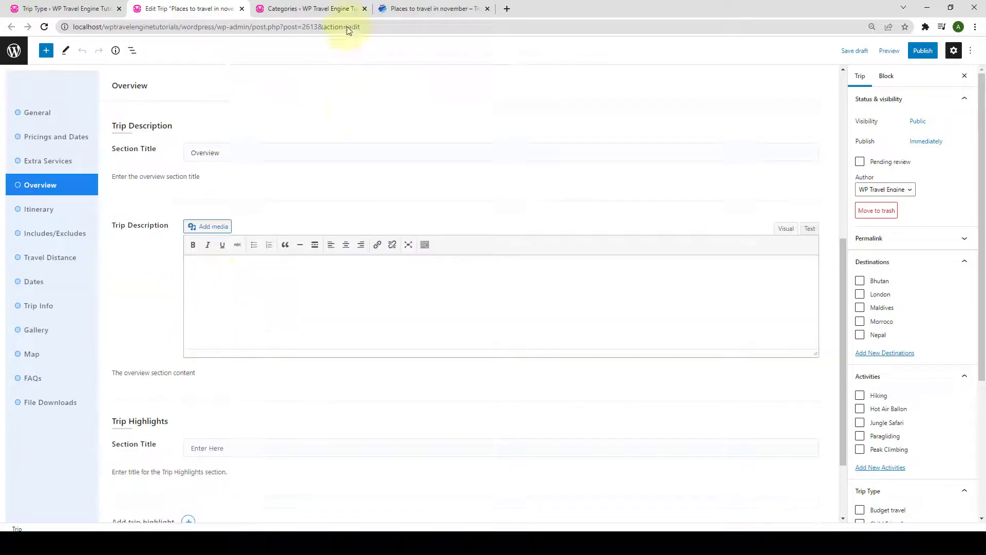
pyautogui.moveTo(386, 8); pyautogui.dragTo(278, 10)
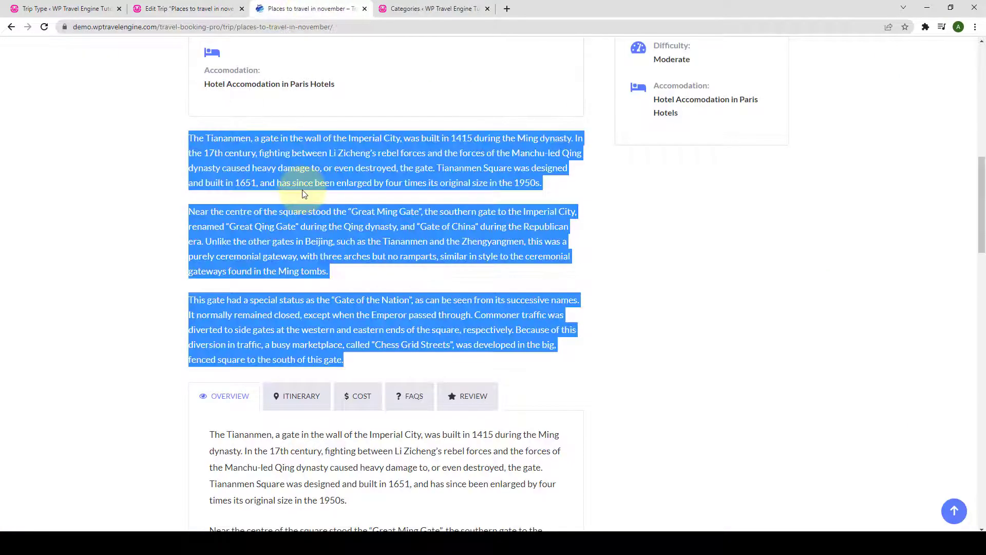
pyautogui.click(304, 198)
pyautogui.scroll(-5, 303, 200)
pyautogui.scroll(1, 335, 240)
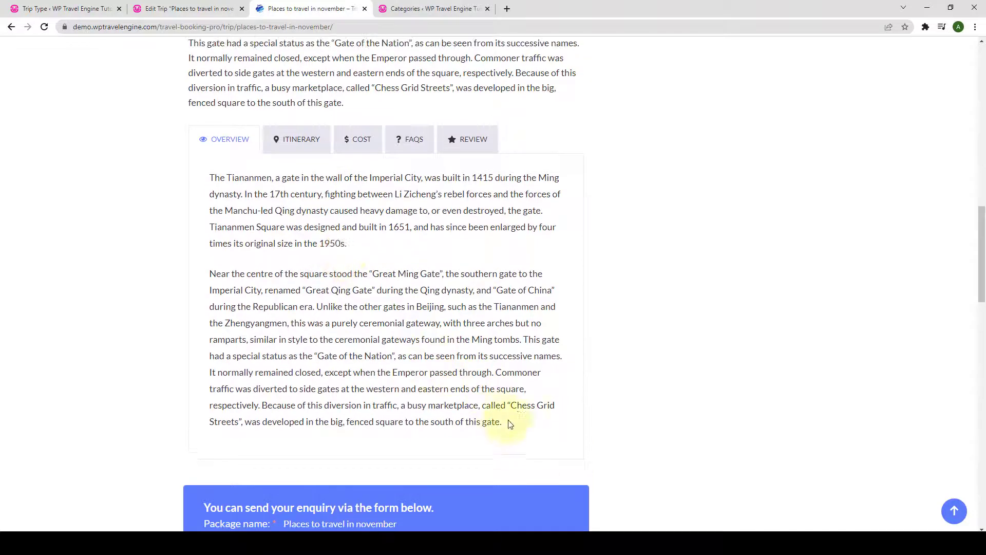
pyautogui.moveTo(508, 422); pyautogui.dragTo(211, 177)
pyautogui.rightClick(230, 183)
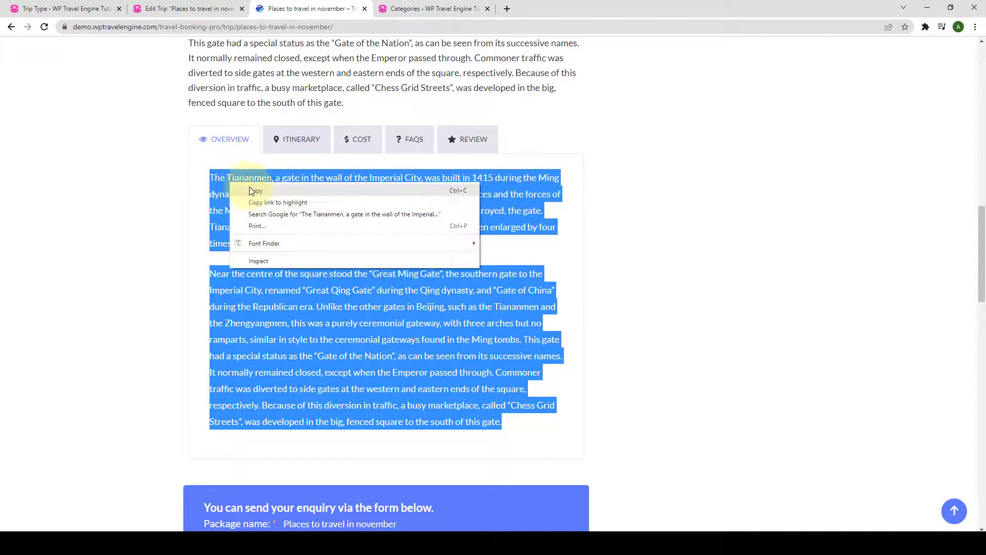
pyautogui.click(253, 191)
# Return to the trip editor and paste the copied overview text into the Trip Description
pyautogui.click(203, 9)
pyautogui.rightClick(207, 268)
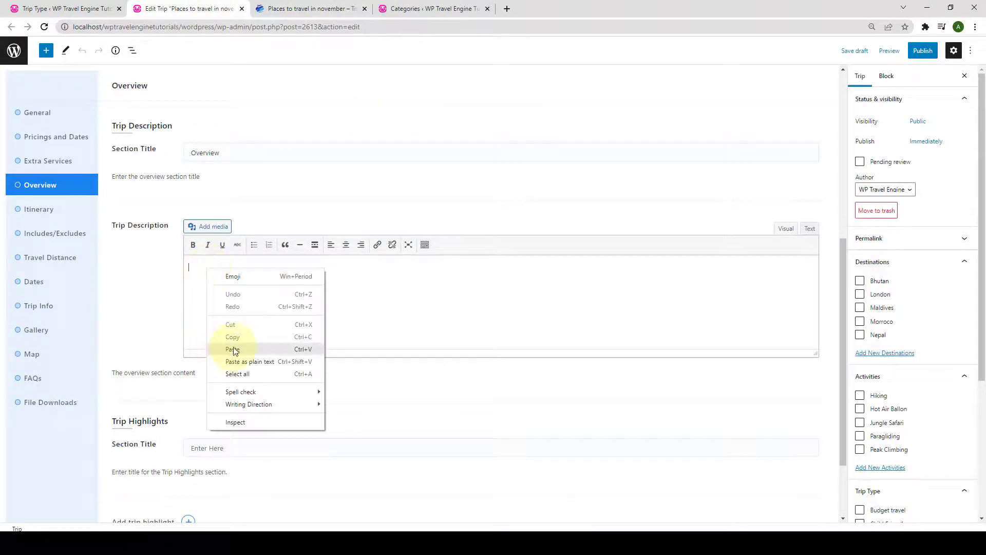
pyautogui.click(232, 348)
# Set the section title of the Trip Highlights to "Trip Highlights" by copying the section's heading
pyautogui.scroll(-3, 240, 339)
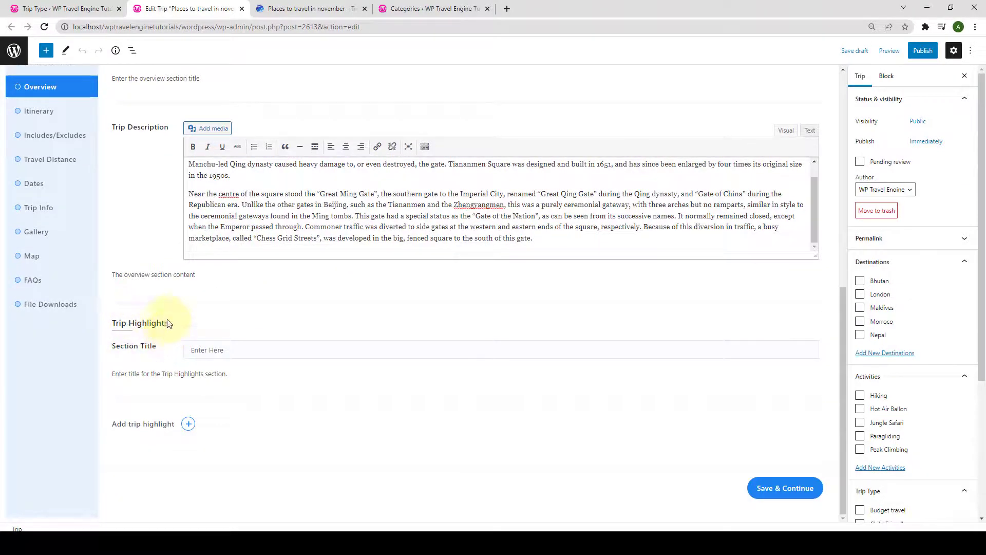
pyautogui.click(187, 350)
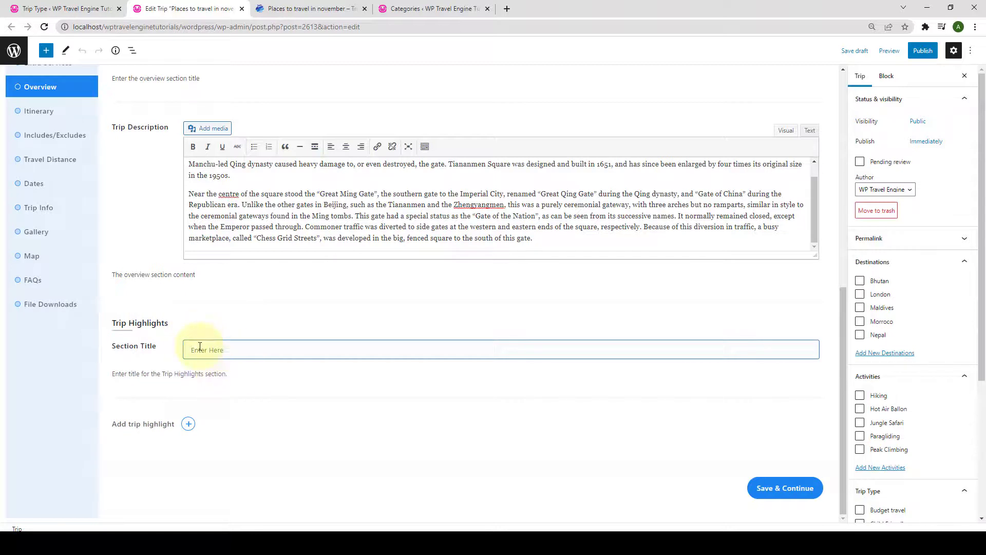
pyautogui.moveTo(169, 324); pyautogui.dragTo(114, 324)
pyautogui.rightClick(114, 324)
pyautogui.click(138, 330)
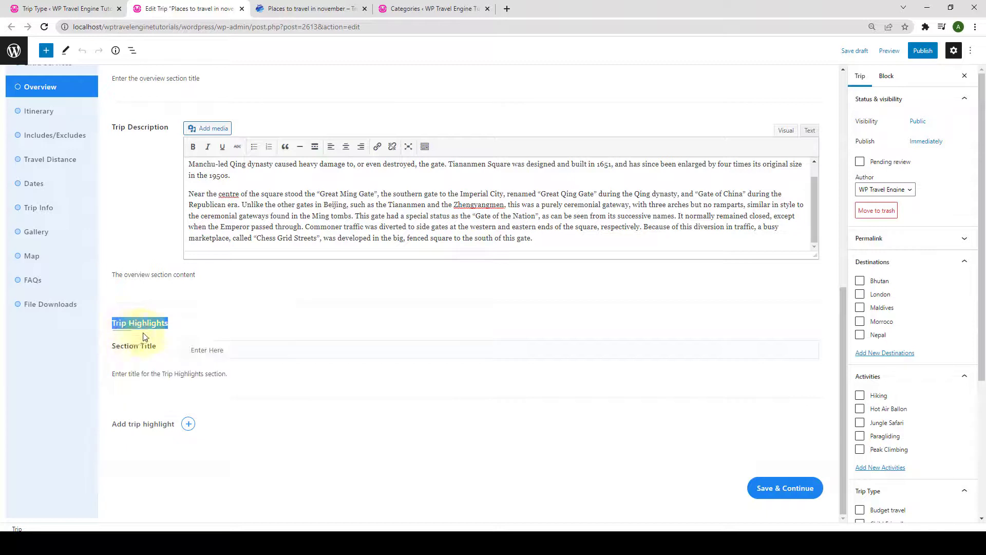
pyautogui.rightClick(211, 349)
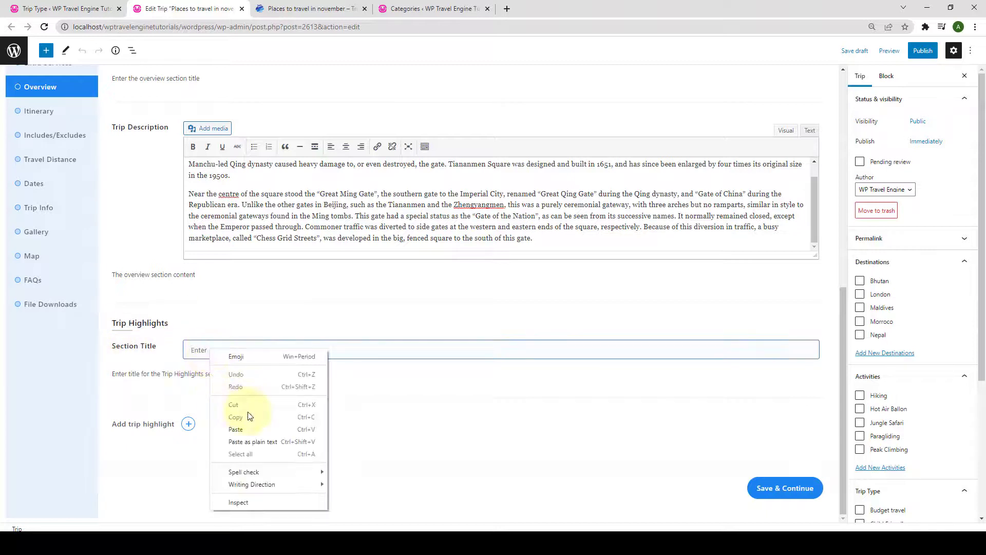
pyautogui.click(236, 429)
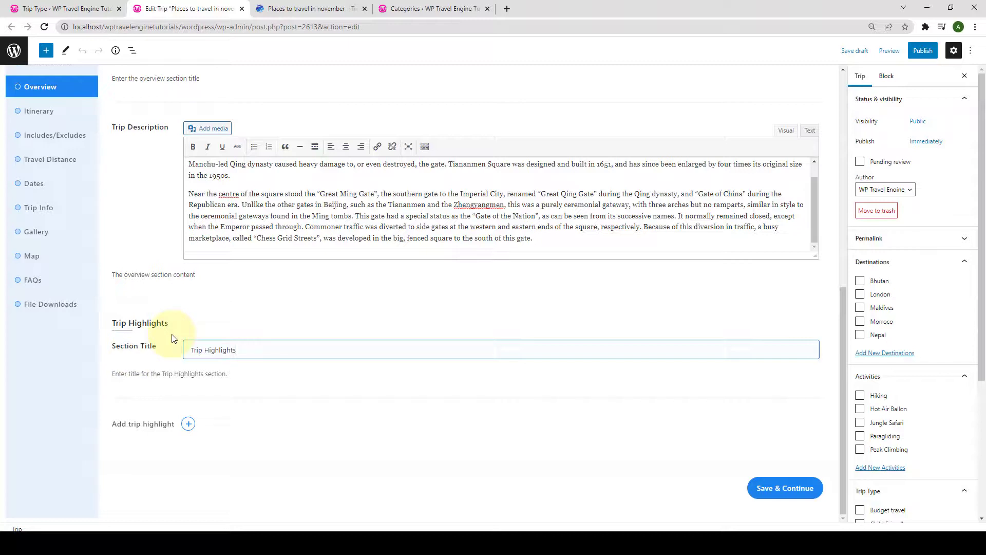
# Add four trip highlights named Highlight 1, Highlight 2, Highlight 3 and Highlight 4, plus an empty row below them
pyautogui.click(189, 424)
pyautogui.scroll(-1, 189, 425)
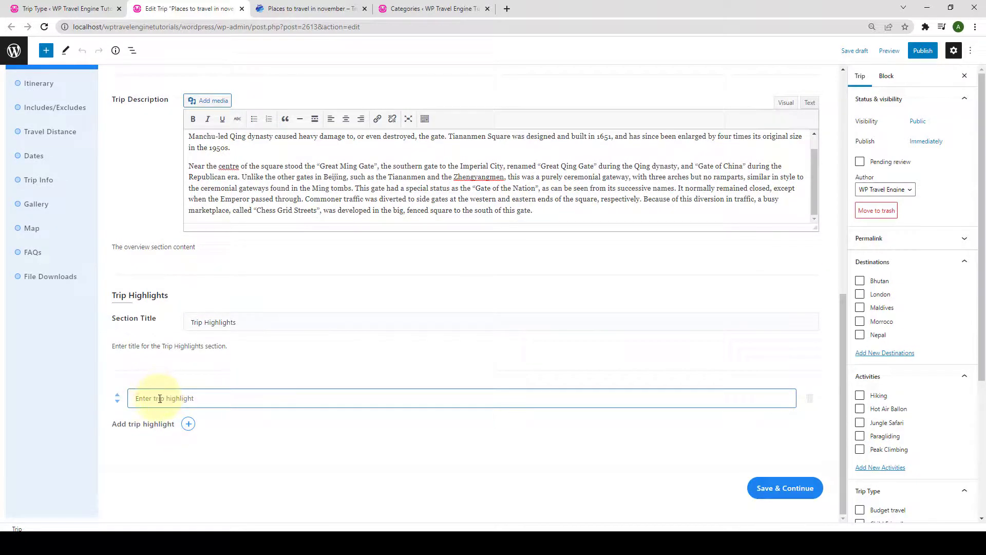
pyautogui.write('Highlight 1')
pyautogui.click(188, 425)
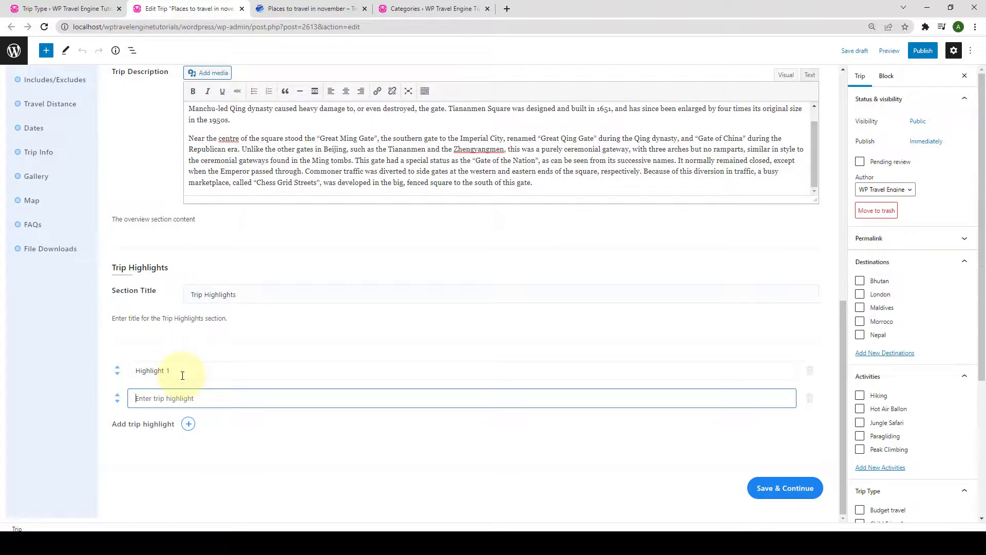
pyautogui.write('Highlight 2')
pyautogui.press('Return')
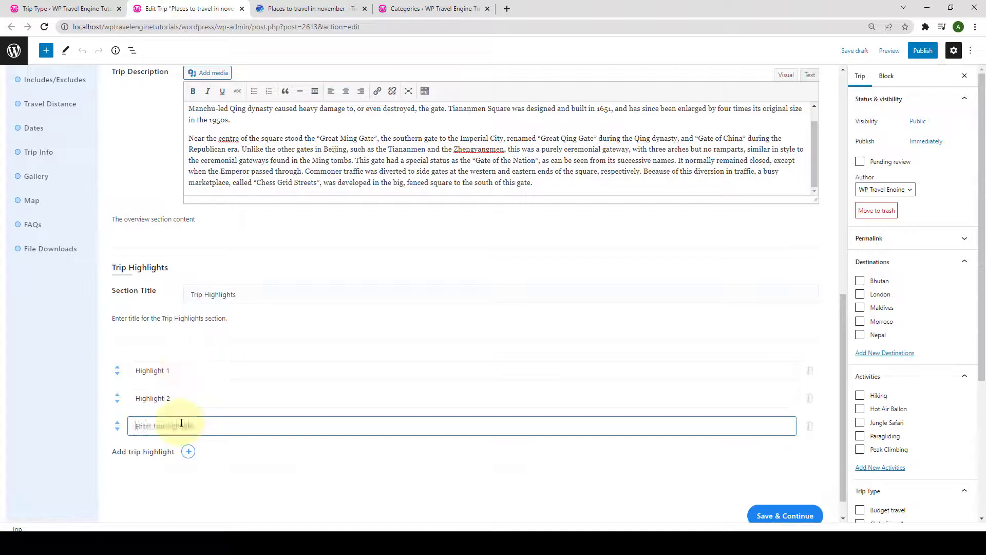
pyautogui.write('Highlight 3')
pyautogui.press('Return')
pyautogui.write('Highlight 4')
pyautogui.press('Return')
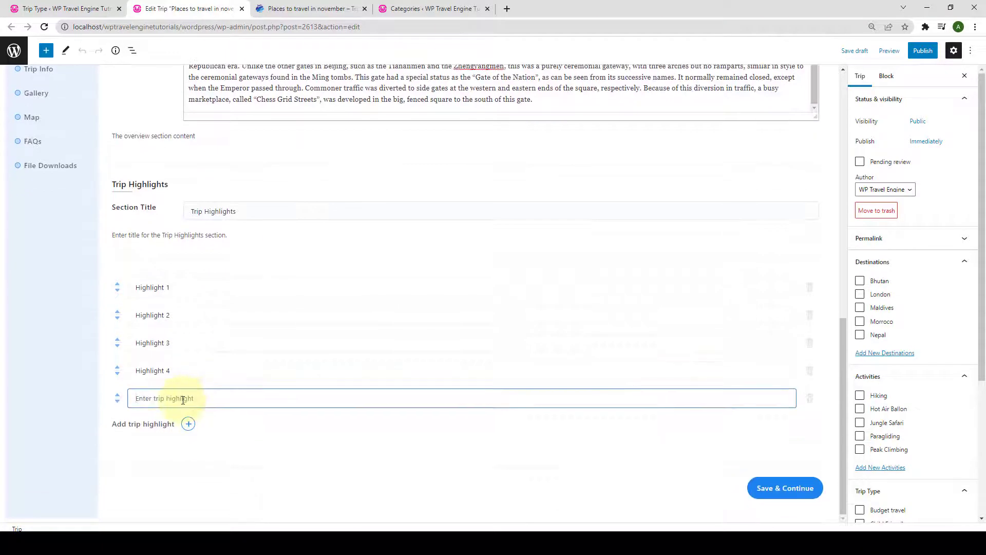
# Add trip highlights Highlight 5 and Highlight 6, then save and continue to the Itinerary settings
pyautogui.write('Highlight 5')
pyautogui.press('Return')
pyautogui.write('Highlight')
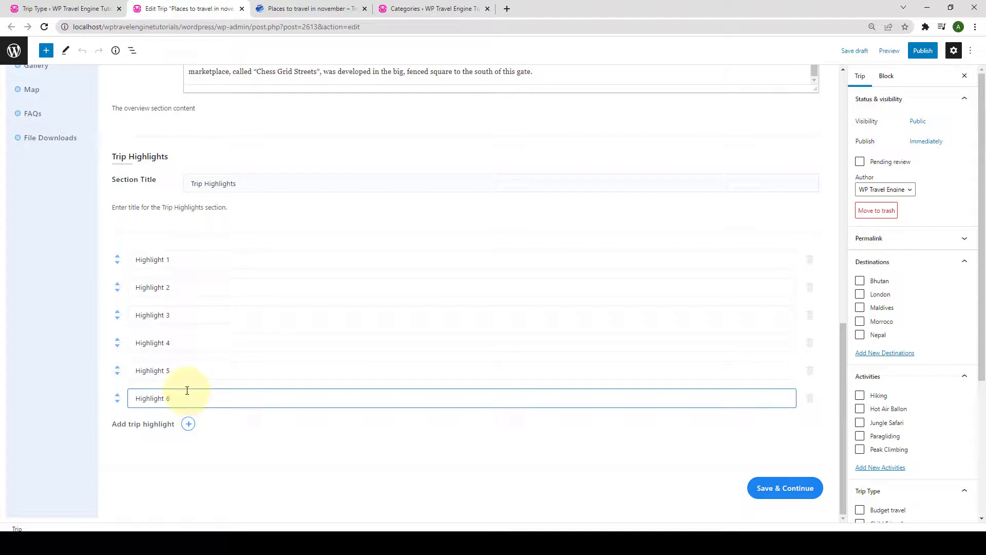
pyautogui.write(' 6')
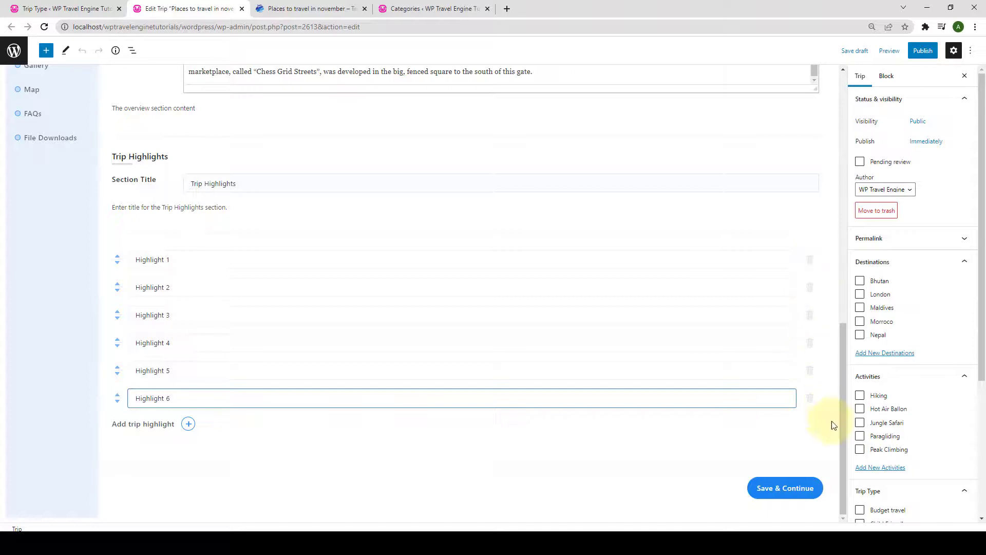
pyautogui.click(809, 489)
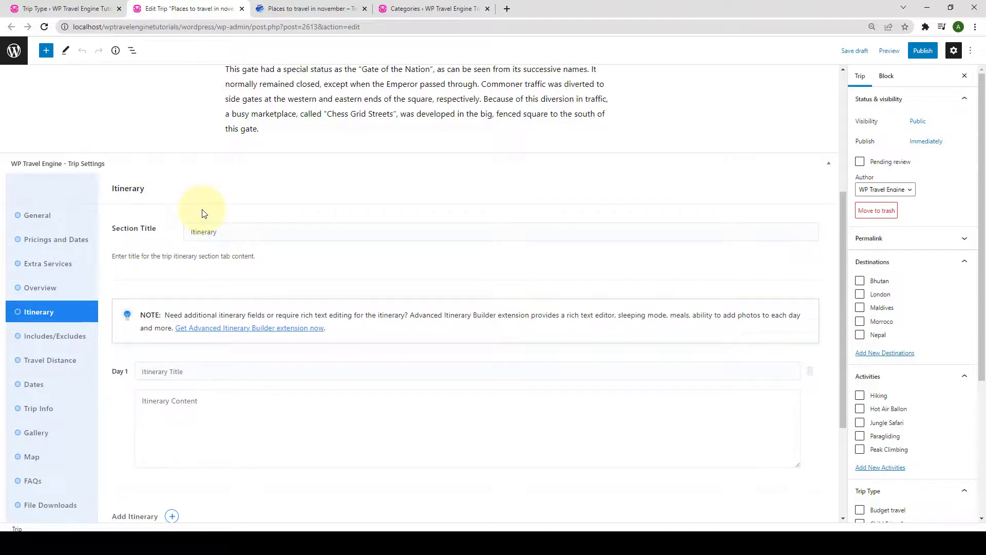
pyautogui.click(199, 231)
pyautogui.moveTo(224, 231); pyautogui.dragTo(192, 232)
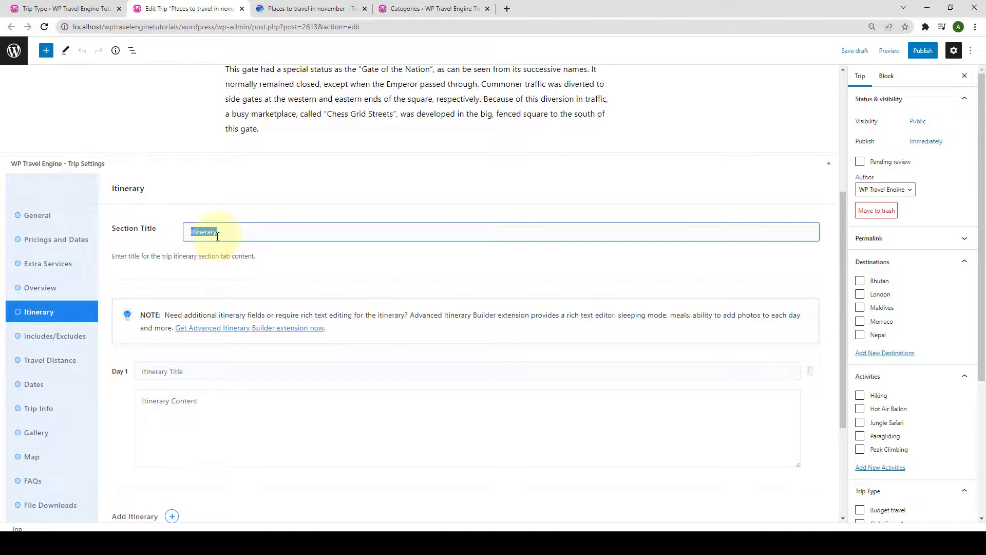
pyautogui.click(219, 235)
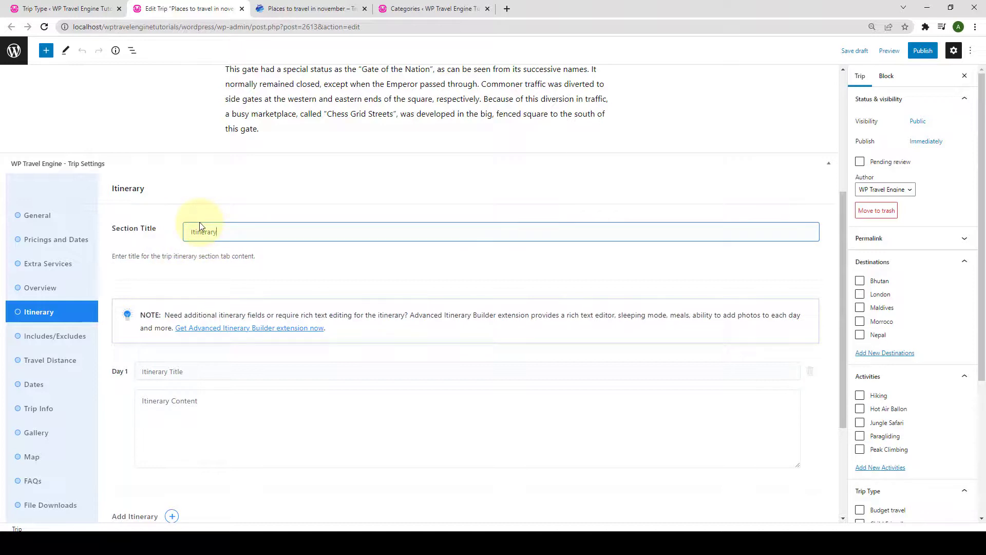
pyautogui.moveTo(221, 232); pyautogui.dragTo(192, 233)
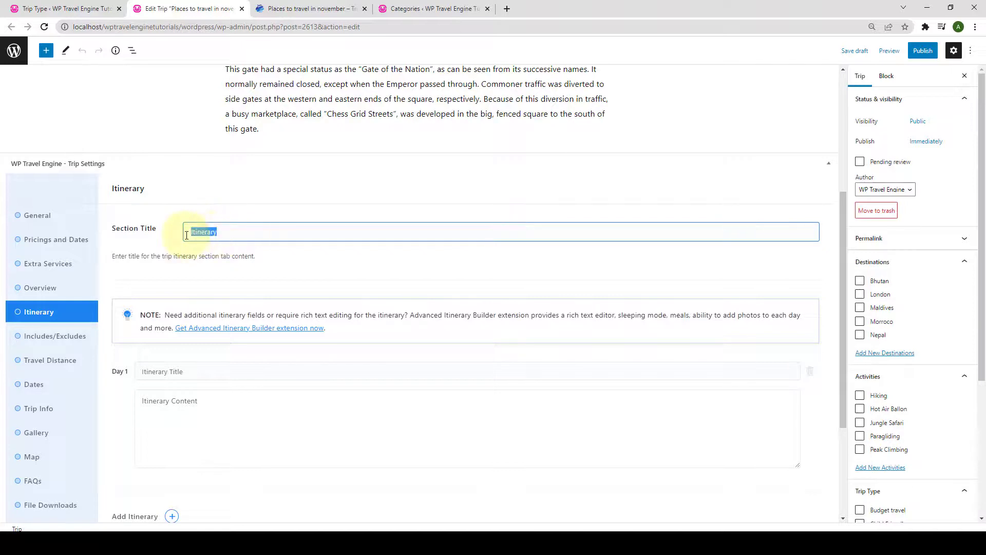
pyautogui.click(231, 235)
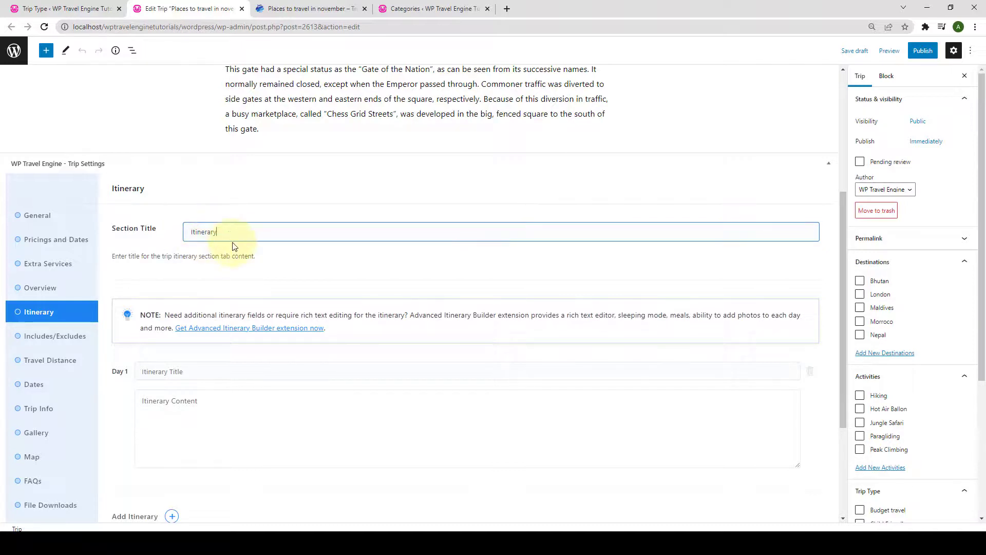
# Set the Day 1 itinerary title to "Kathmandu to Pokhara (By flight or Bus)", copied from the demo trip page's itinerary
pyautogui.scroll(-3, 234, 248)
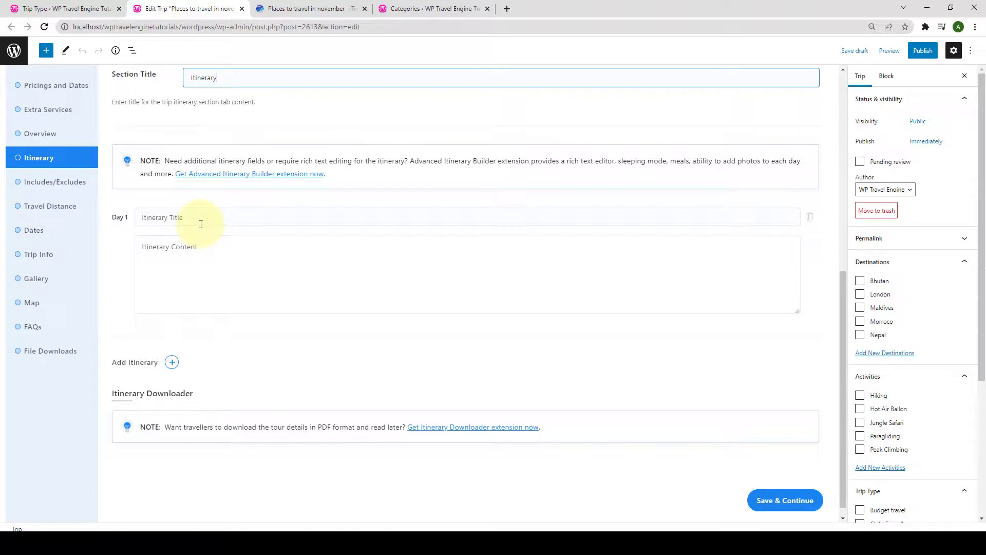
pyautogui.click(200, 222)
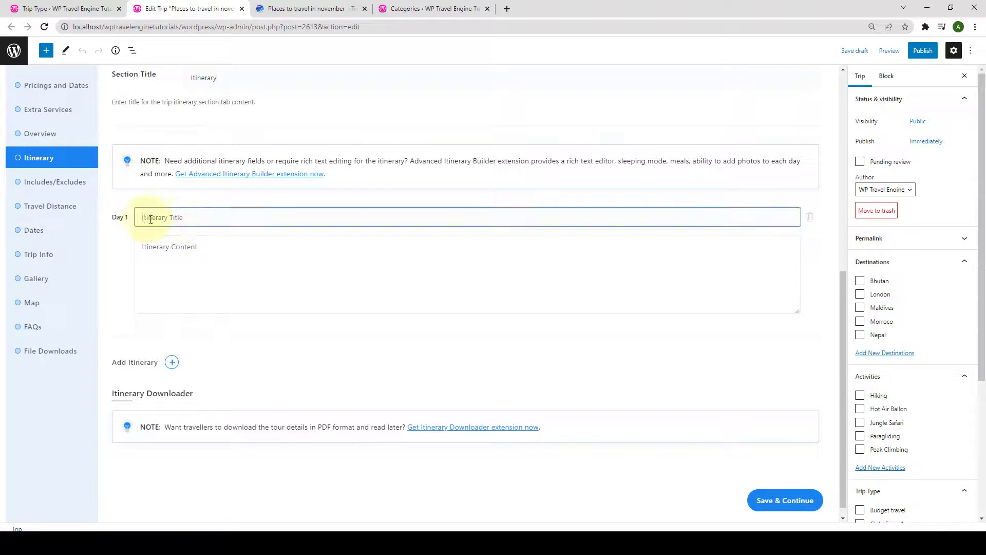
pyautogui.click(151, 251)
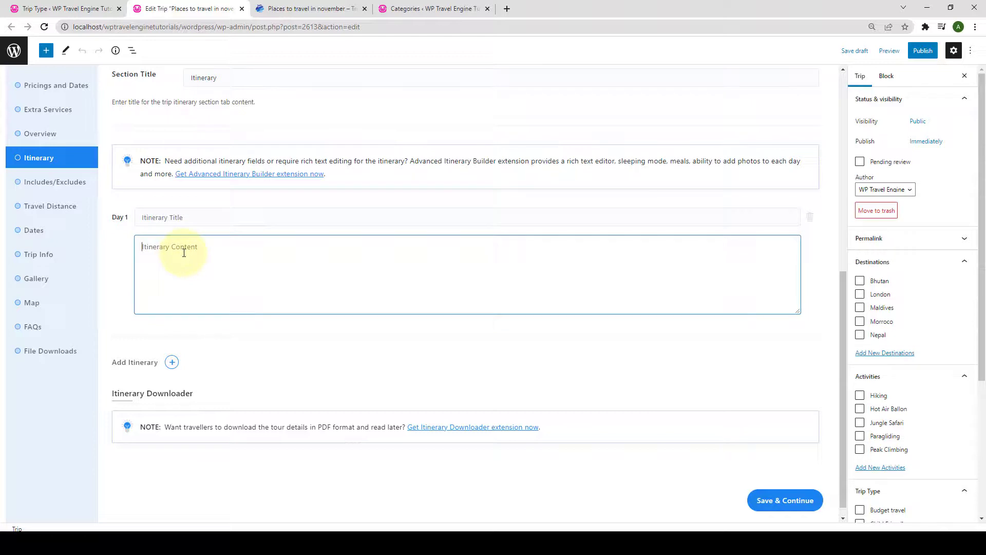
pyautogui.click(291, 8)
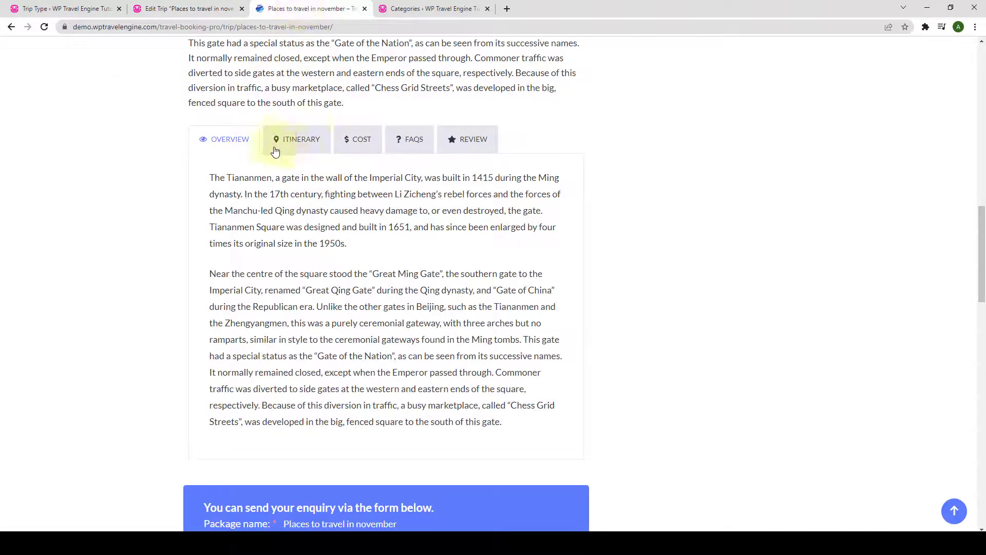
pyautogui.click(275, 149)
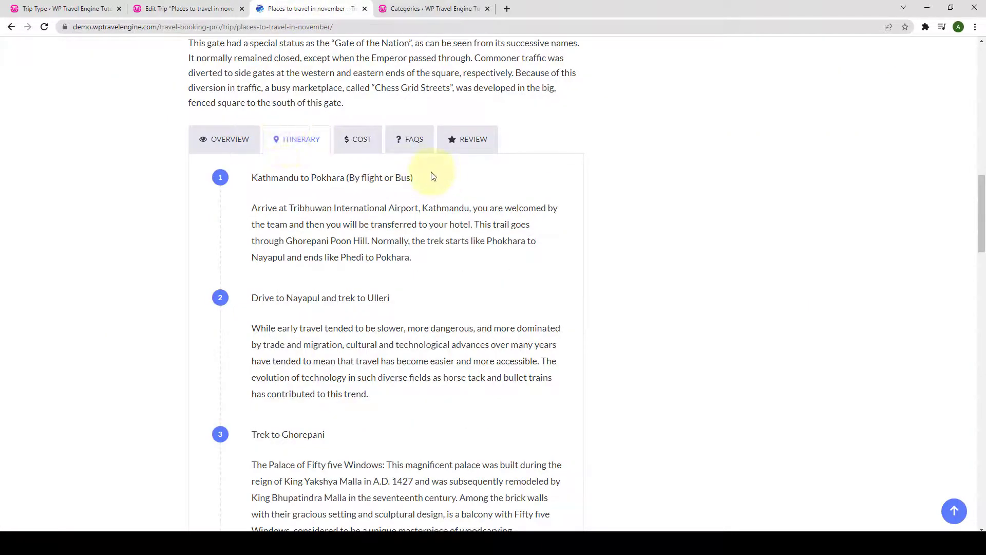
pyautogui.moveTo(433, 176); pyautogui.dragTo(249, 177)
pyautogui.rightClick(250, 177)
pyautogui.click(280, 191)
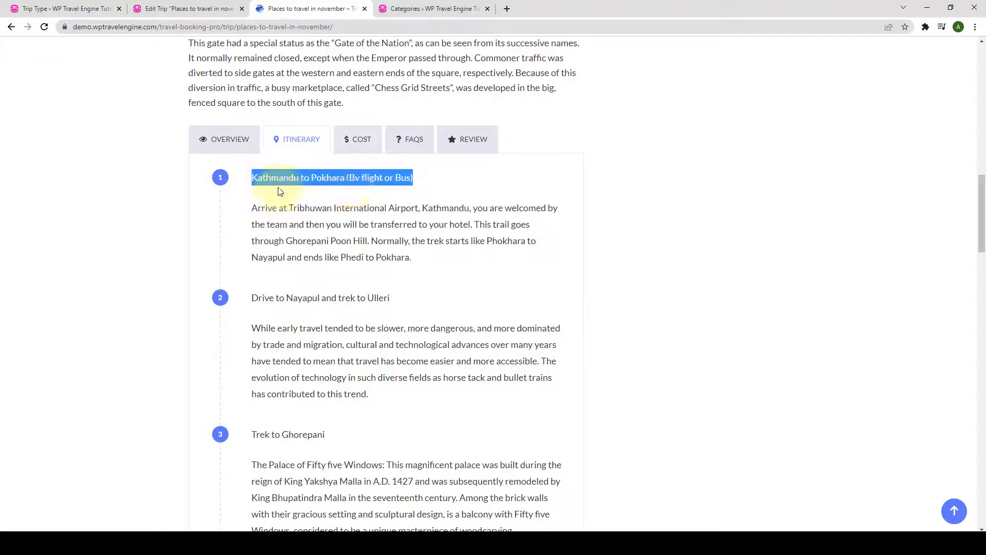
pyautogui.click(203, 8)
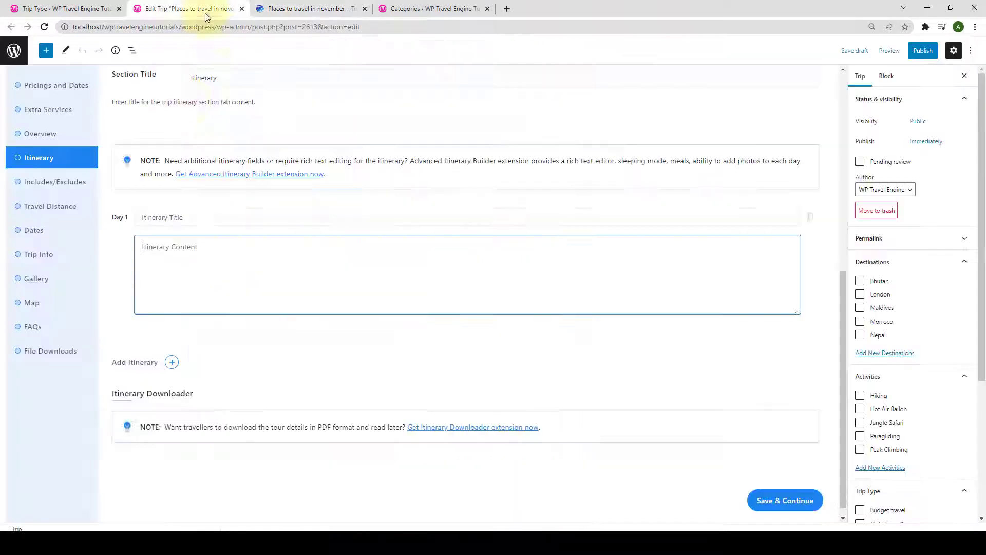
pyautogui.rightClick(186, 217)
pyautogui.click(214, 299)
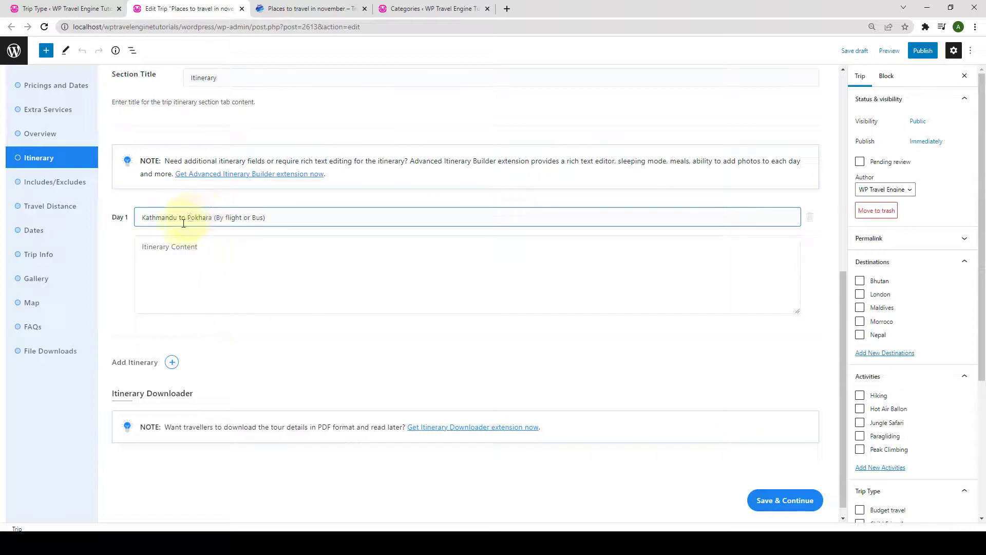
# Fill the Day 1 itinerary content with the first day's description copied from the demo trip page
pyautogui.click(177, 249)
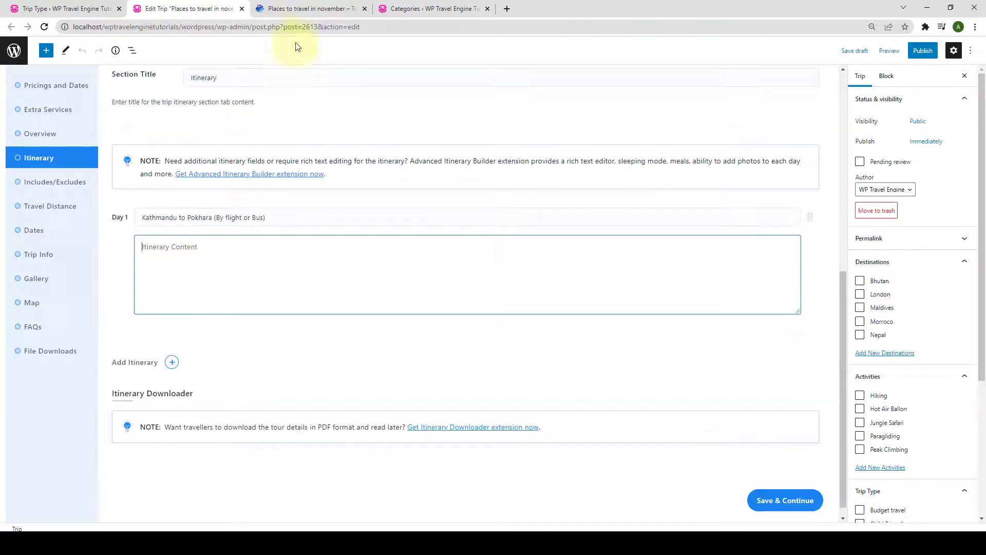
pyautogui.click(303, 8)
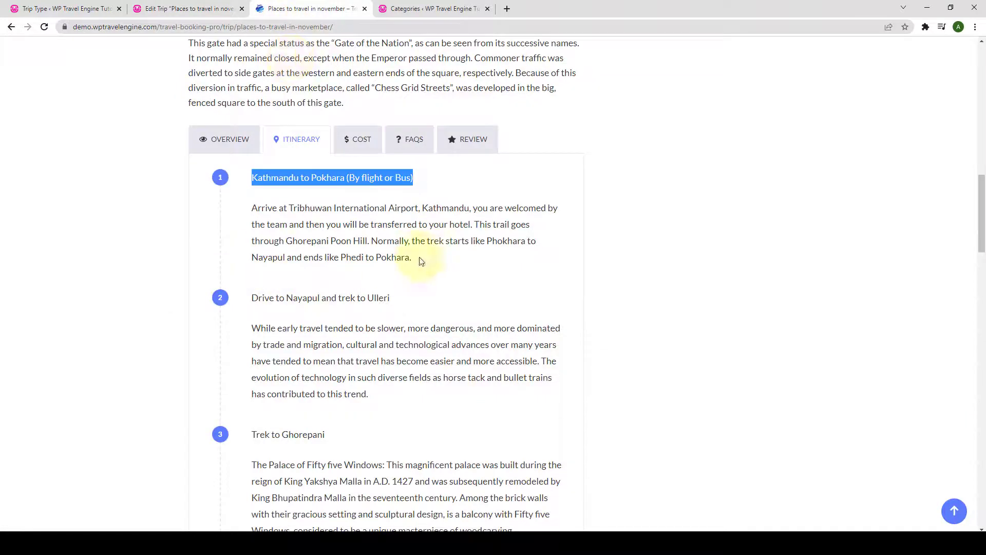
pyautogui.moveTo(419, 261); pyautogui.dragTo(251, 207)
pyautogui.rightClick(268, 213)
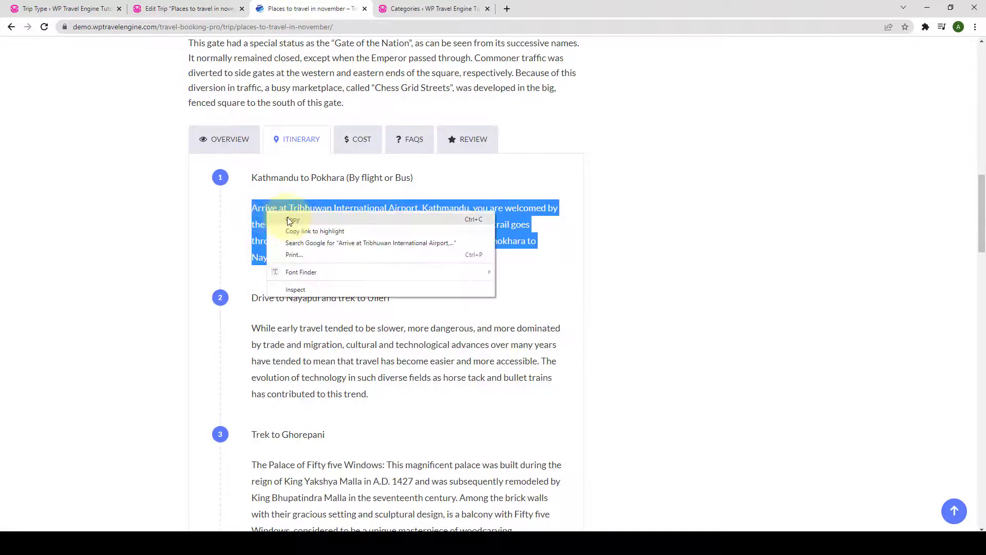
pyautogui.click(289, 220)
pyautogui.click(190, 9)
pyautogui.rightClick(186, 243)
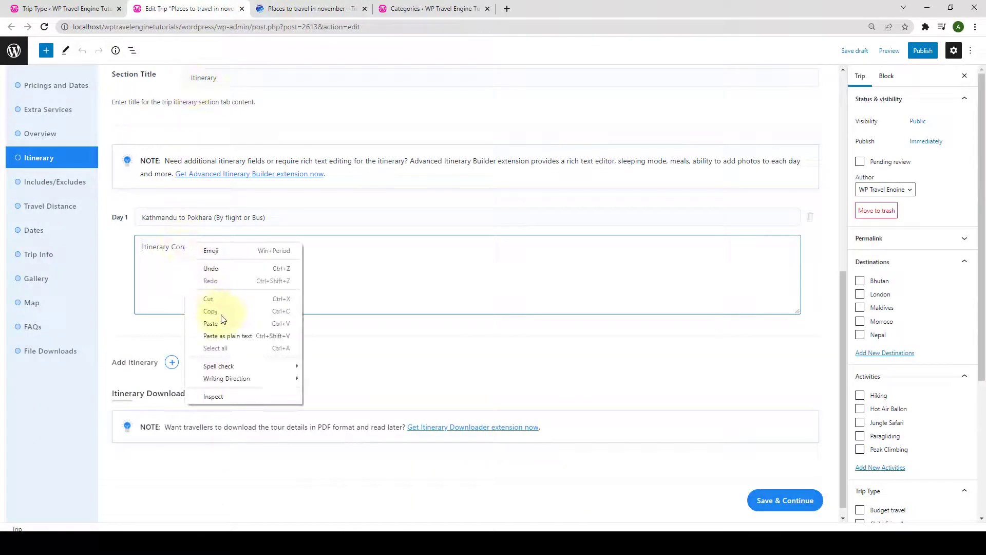
pyautogui.click(223, 320)
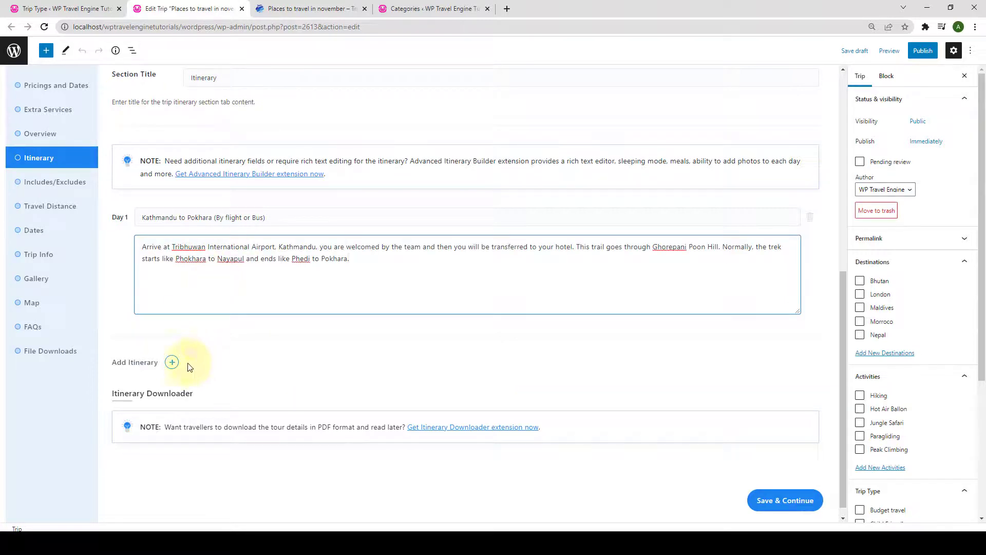
# Add the remaining itinerary days through Day 7 "Dovan to Deurali" with their descriptions, and save and continue to Includes/Excludes
pyautogui.click(172, 362)
pyautogui.scroll(-2, 173, 363)
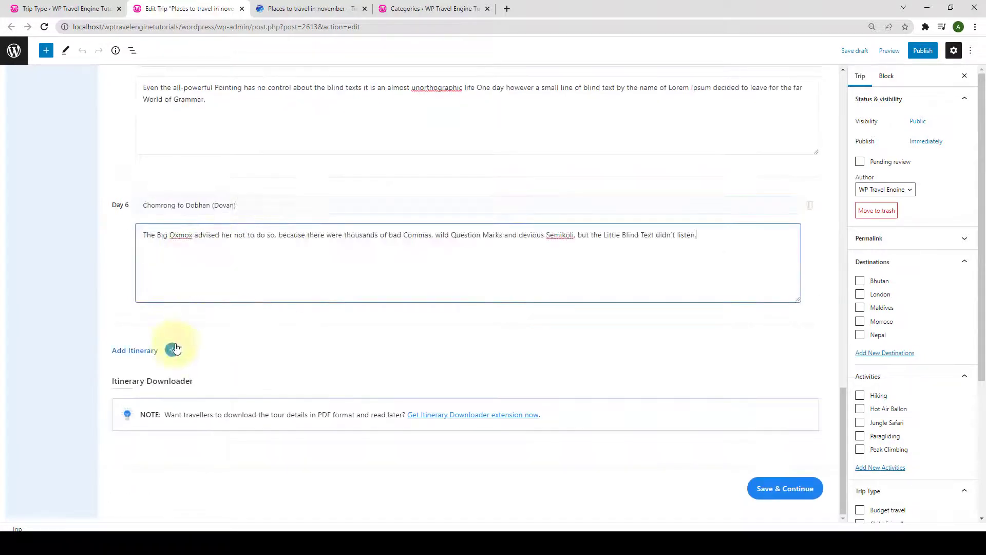
pyautogui.click(174, 349)
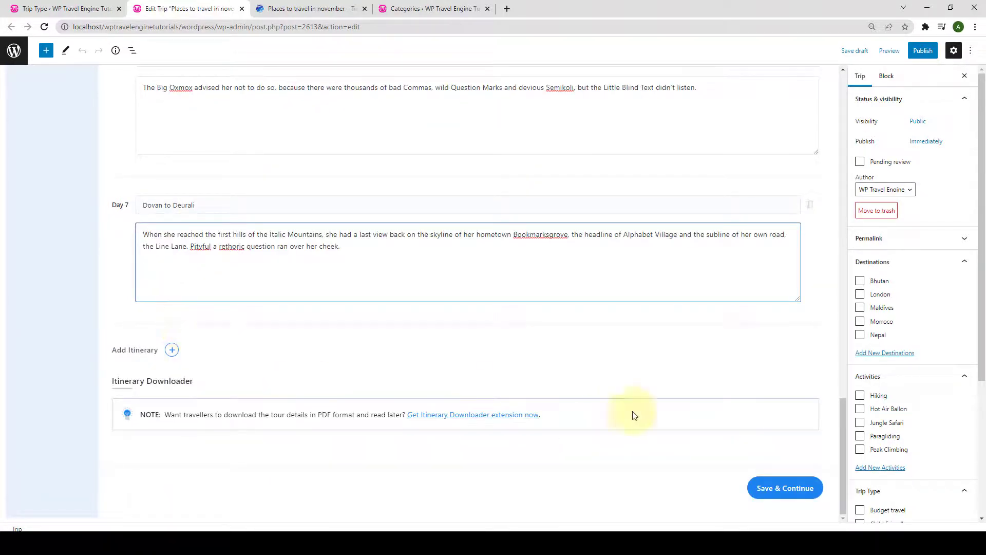
pyautogui.click(783, 492)
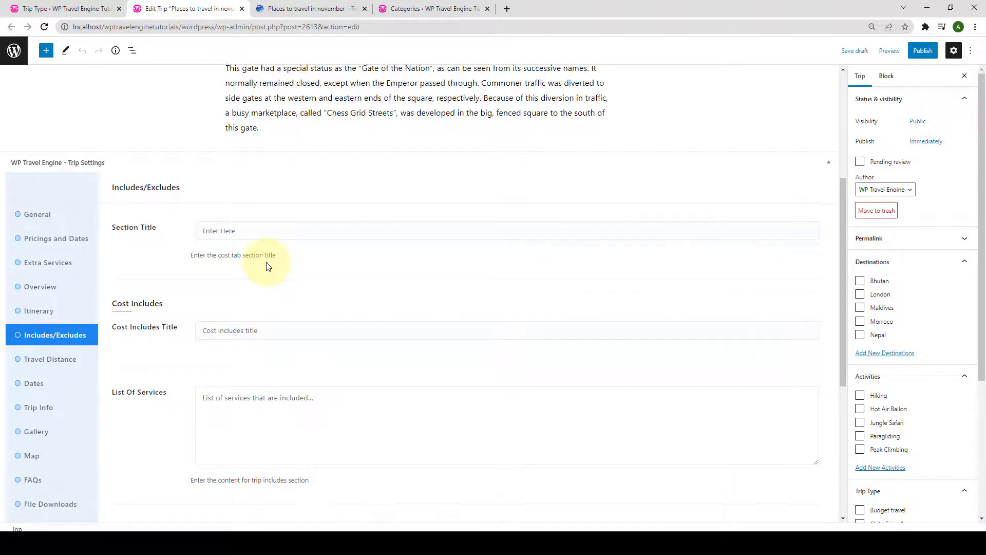
# Set the section title of Includes/Excludes to "COST"
pyautogui.scroll(-1, 267, 266)
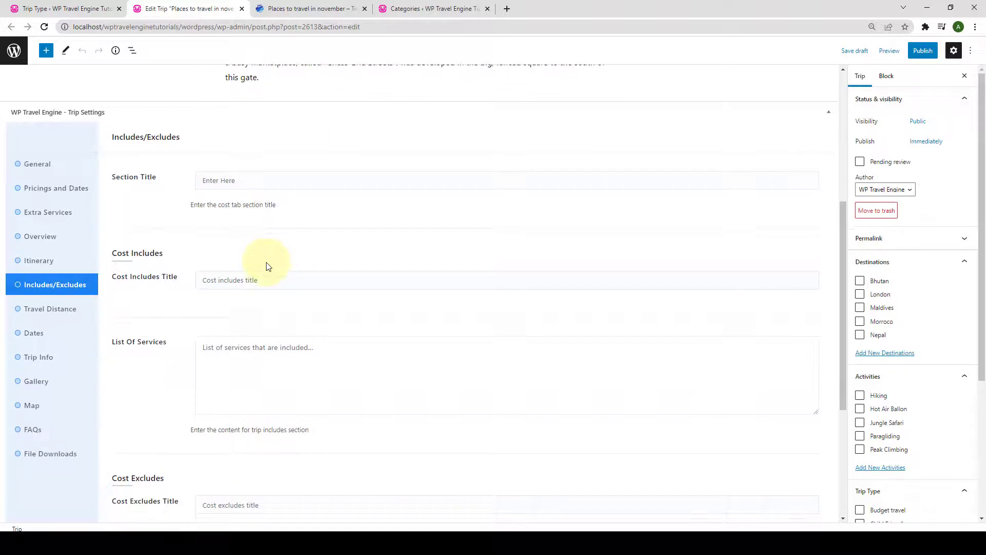
pyautogui.click(265, 178)
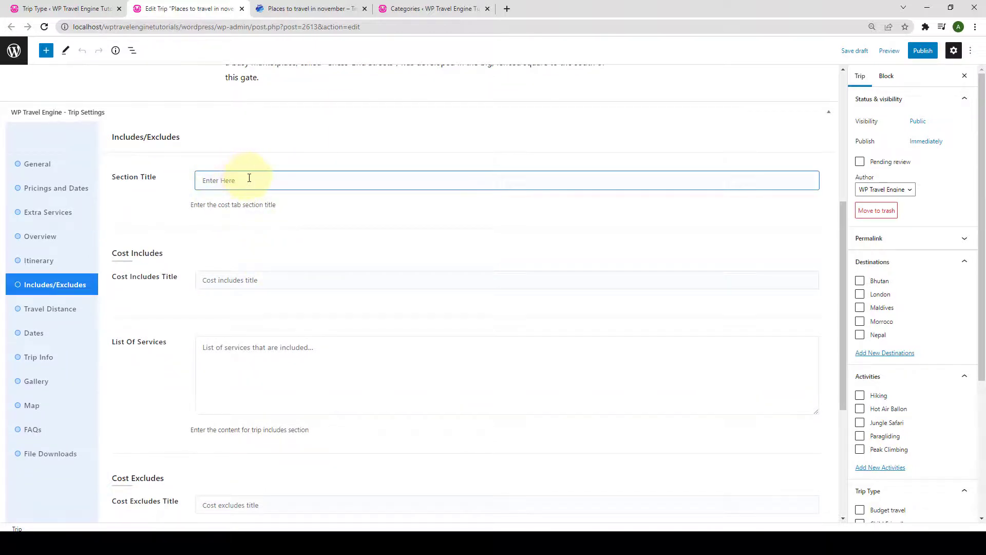
pyautogui.write('coST')
pyautogui.scroll(-1, 219, 206)
# Set the Cost Includes Title to "The Trip Cost Includes", copied from the cost section of the demo trip page
pyautogui.click(210, 228)
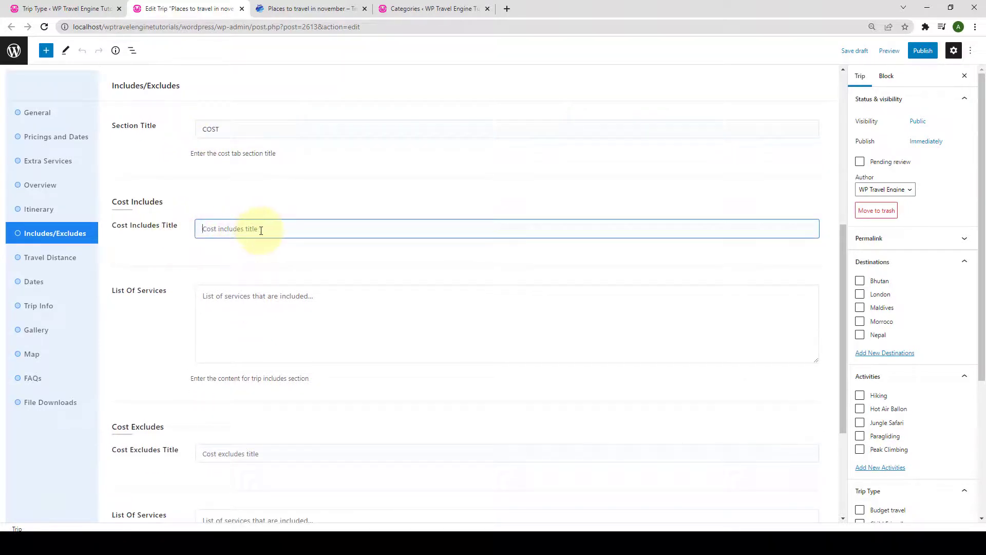
pyautogui.click(297, 9)
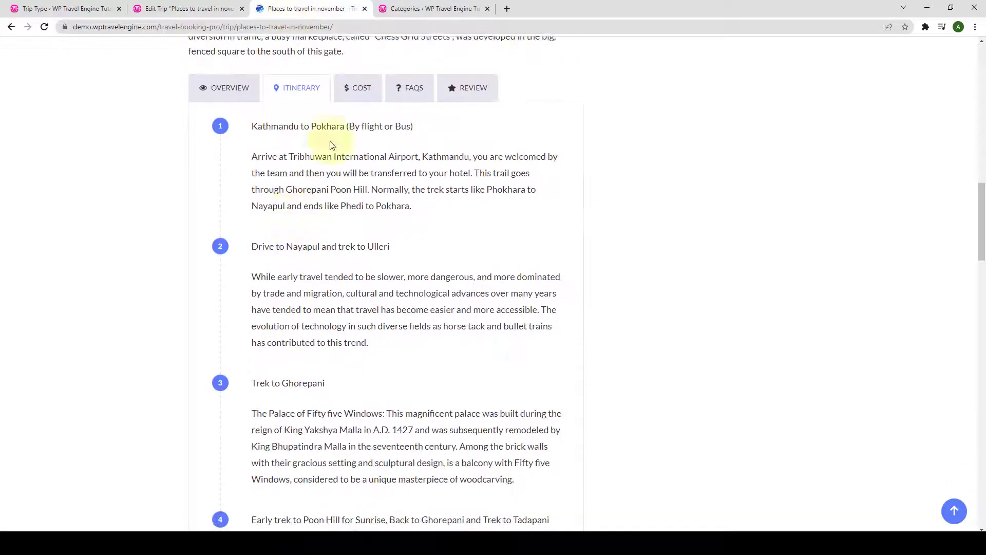
pyautogui.click(344, 92)
pyautogui.moveTo(301, 125); pyautogui.dragTo(201, 128)
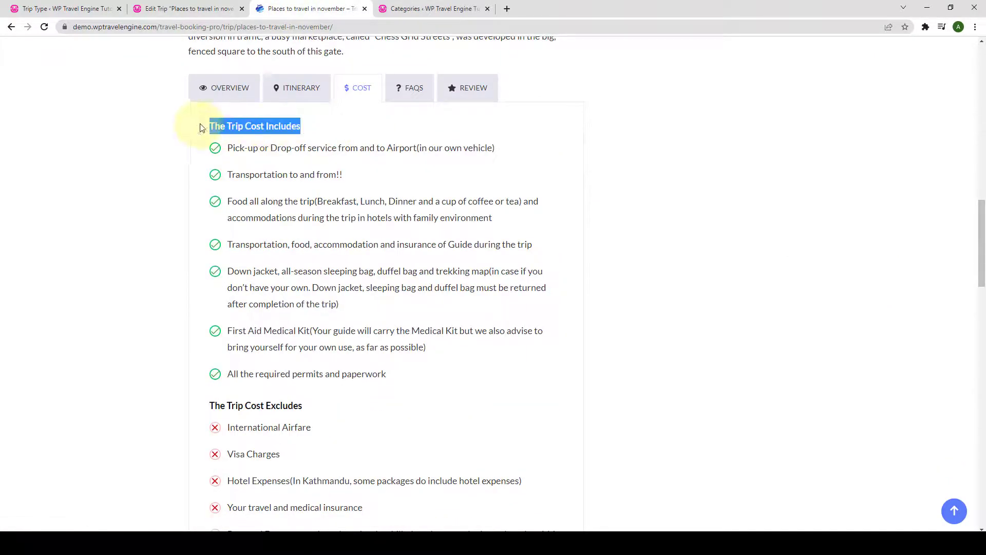
pyautogui.rightClick(253, 126)
pyautogui.click(265, 133)
pyautogui.click(211, 9)
pyautogui.click(199, 229)
pyautogui.rightClick(203, 232)
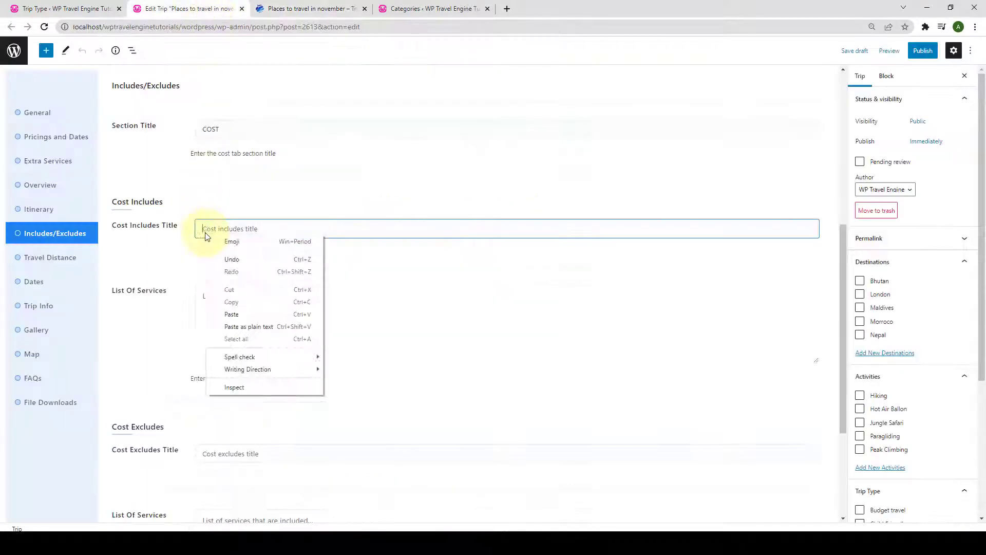
pyautogui.click(238, 313)
# Fill the Cost Includes list of services with all the included items copied from the demo trip page
pyautogui.scroll(-2, 238, 310)
pyautogui.click(229, 219)
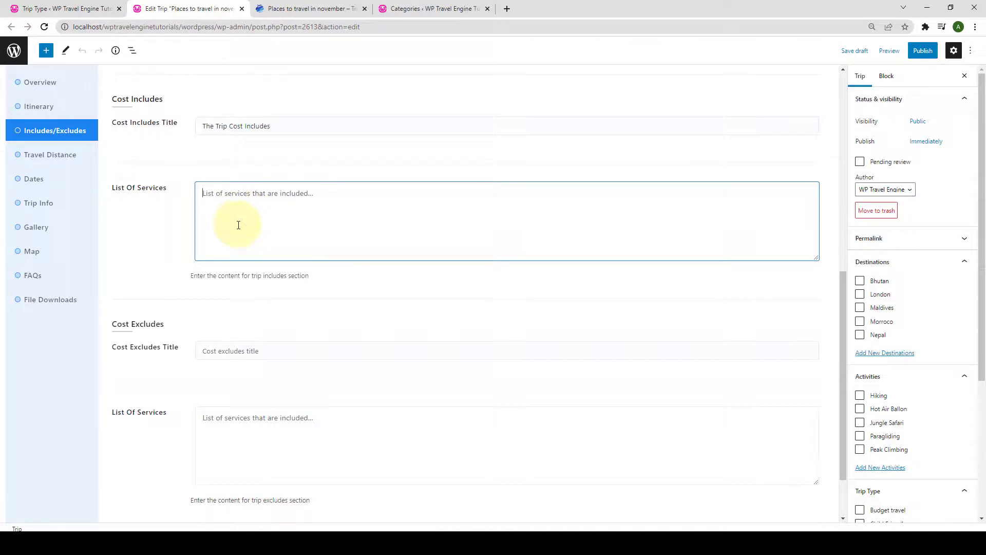
pyautogui.click(308, 9)
pyautogui.scroll(-2, 315, 193)
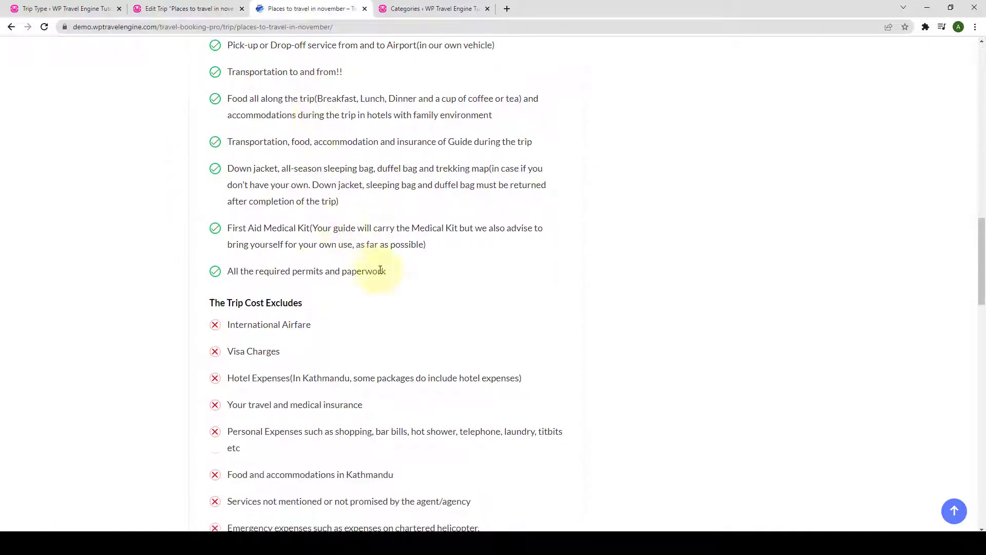
pyautogui.moveTo(394, 276); pyautogui.dragTo(234, 44)
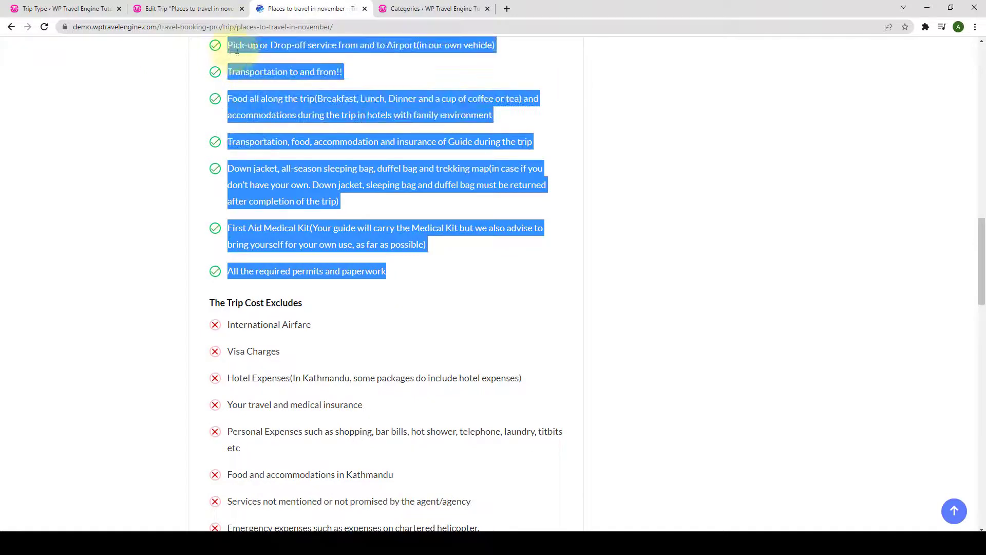
pyautogui.rightClick(238, 51)
pyautogui.click(257, 58)
pyautogui.click(190, 8)
pyautogui.rightClick(272, 194)
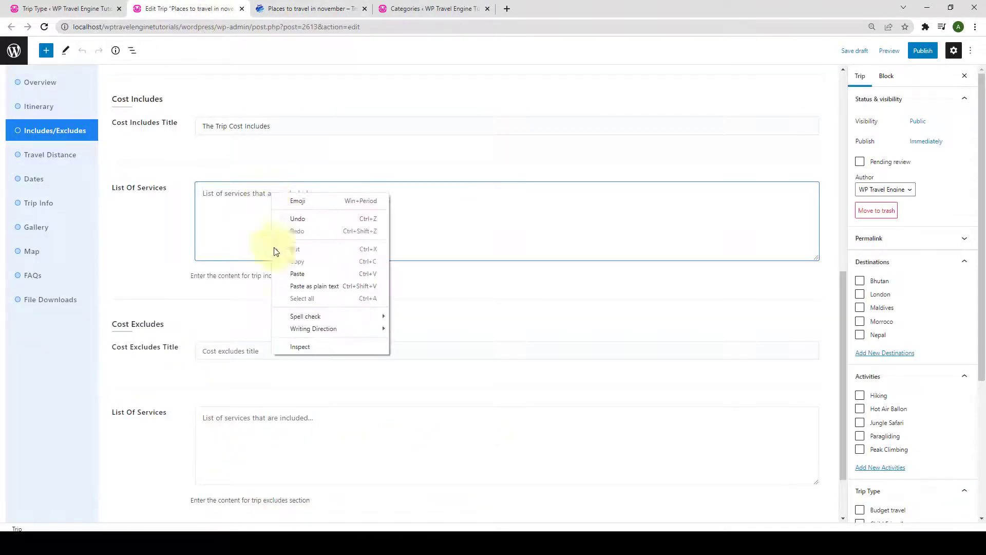
pyautogui.click(307, 273)
# Set the Cost Excludes Title to "The Trip Cost Excludes", copied from the cost section of the demo trip page
pyautogui.scroll(-2, 306, 270)
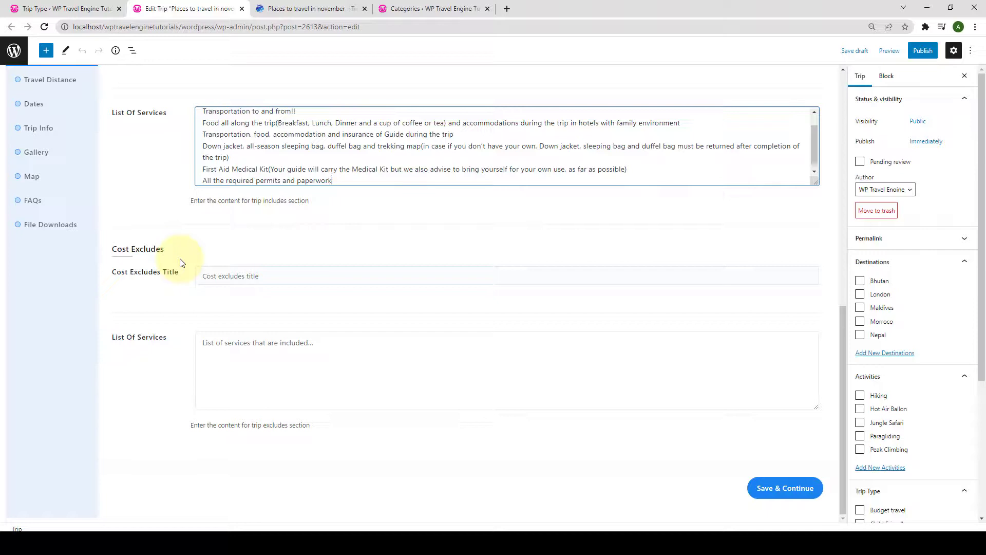
pyautogui.click(226, 275)
pyautogui.click(298, 8)
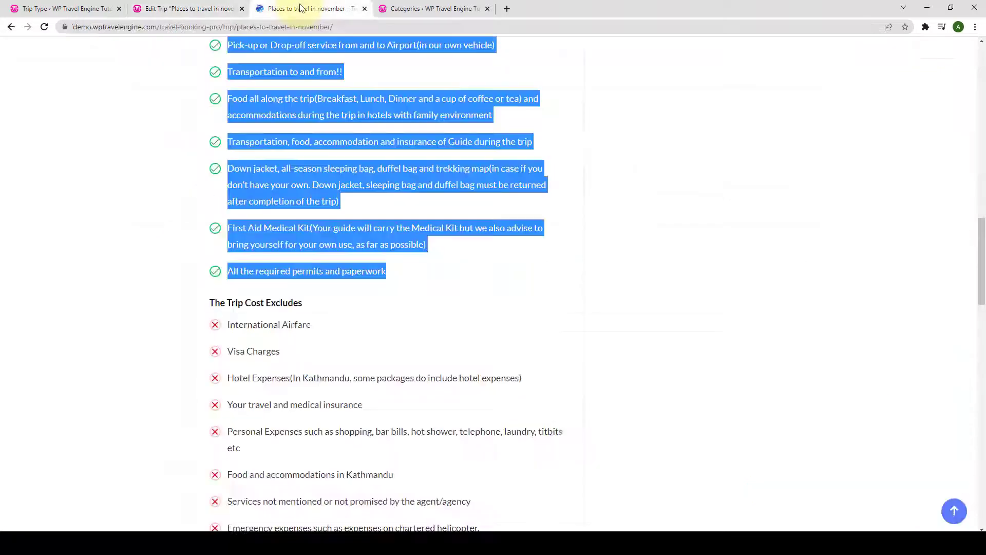
pyautogui.scroll(-4, 307, 221)
pyautogui.moveTo(301, 97); pyautogui.dragTo(206, 97)
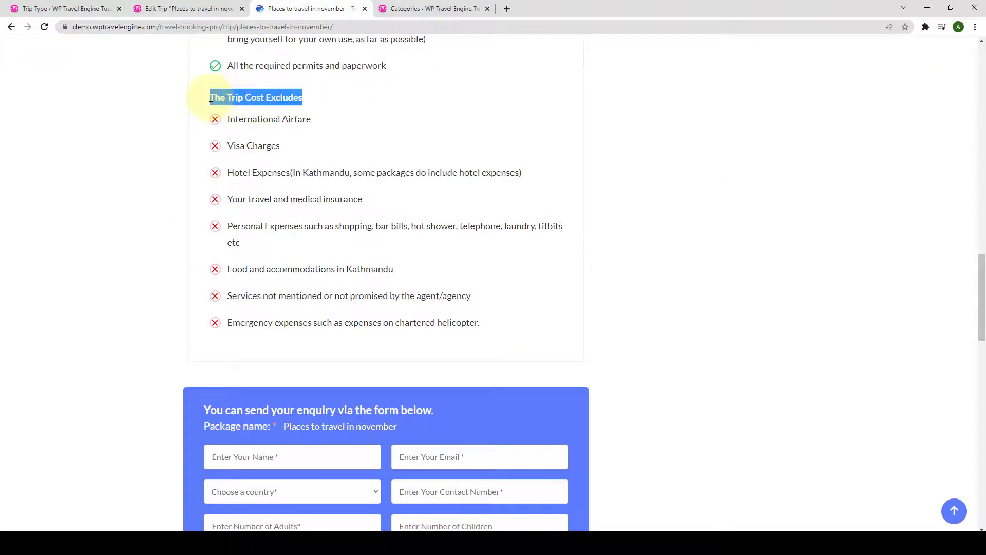
pyautogui.rightClick(259, 107)
pyautogui.click(259, 105)
pyautogui.click(227, 9)
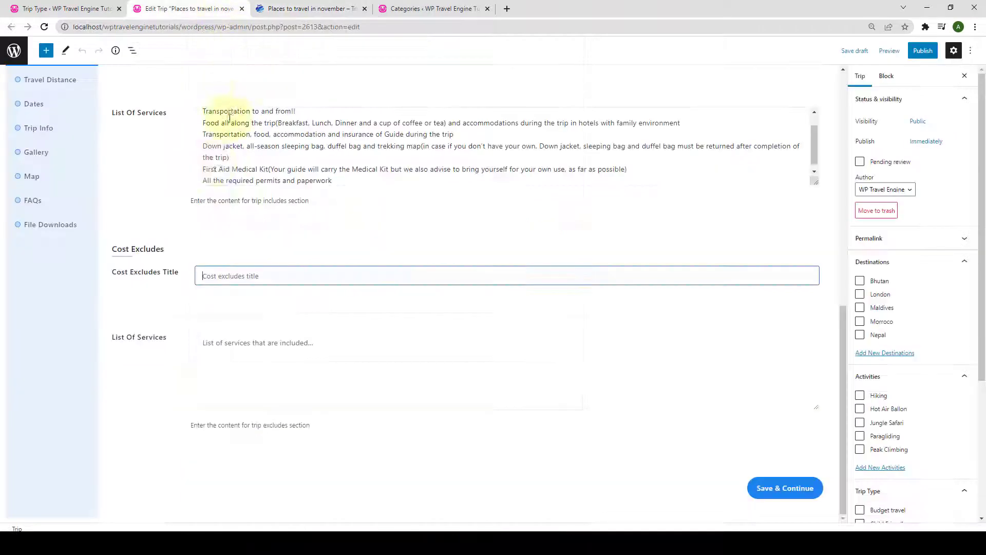
pyautogui.rightClick(220, 277)
pyautogui.click(247, 357)
# Fill the Cost Excludes list of services with all the excluded items copied from the demo trip page, and save and continue
pyautogui.click(257, 340)
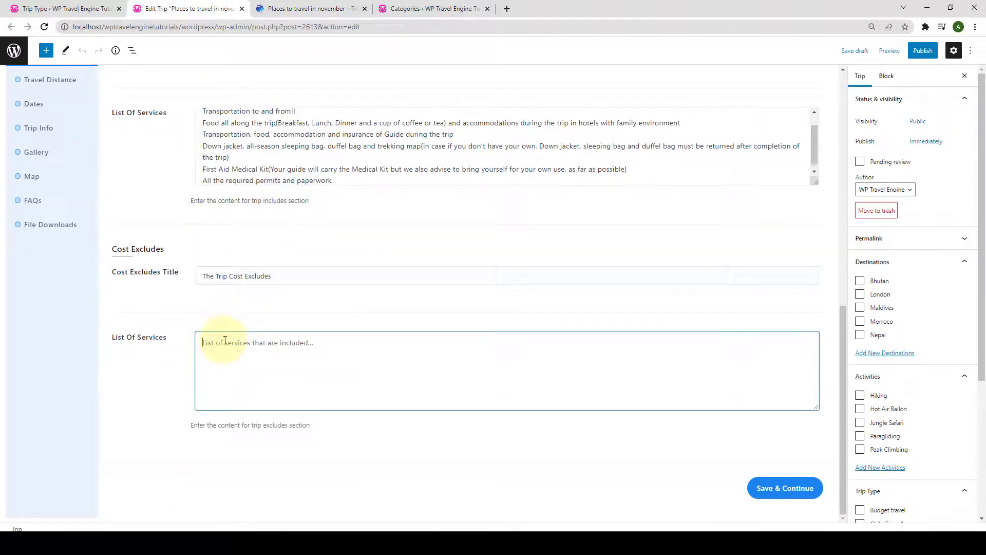
pyautogui.click(315, 9)
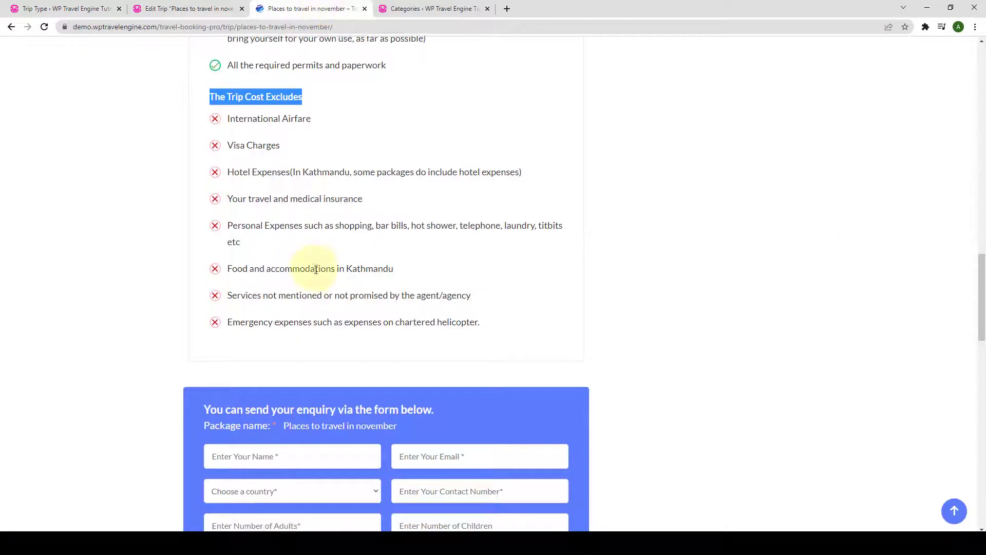
pyautogui.scroll(-2, 315, 265)
pyautogui.moveTo(481, 221); pyautogui.dragTo(218, 198)
pyautogui.rightClick(241, 198)
pyautogui.click(266, 206)
pyautogui.click(229, 8)
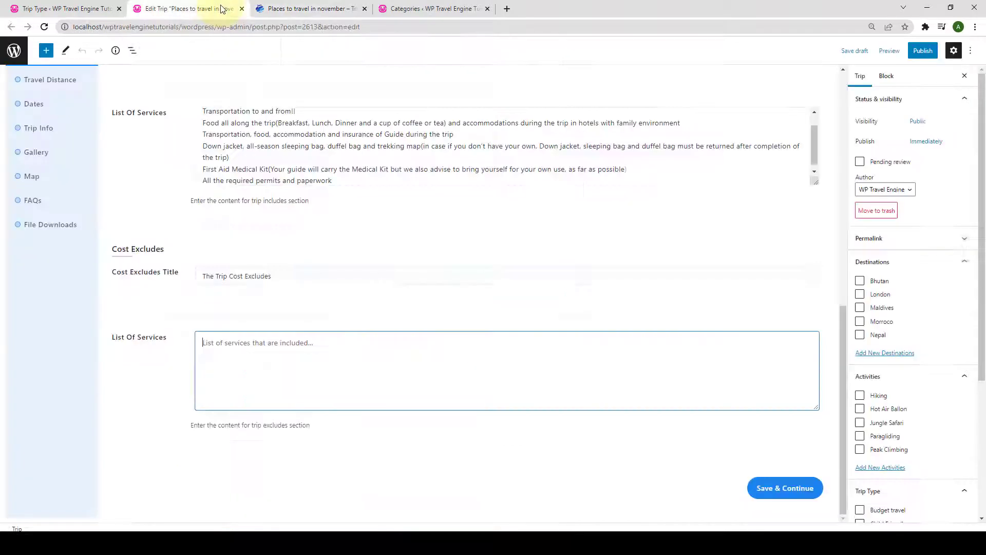
pyautogui.rightClick(242, 351)
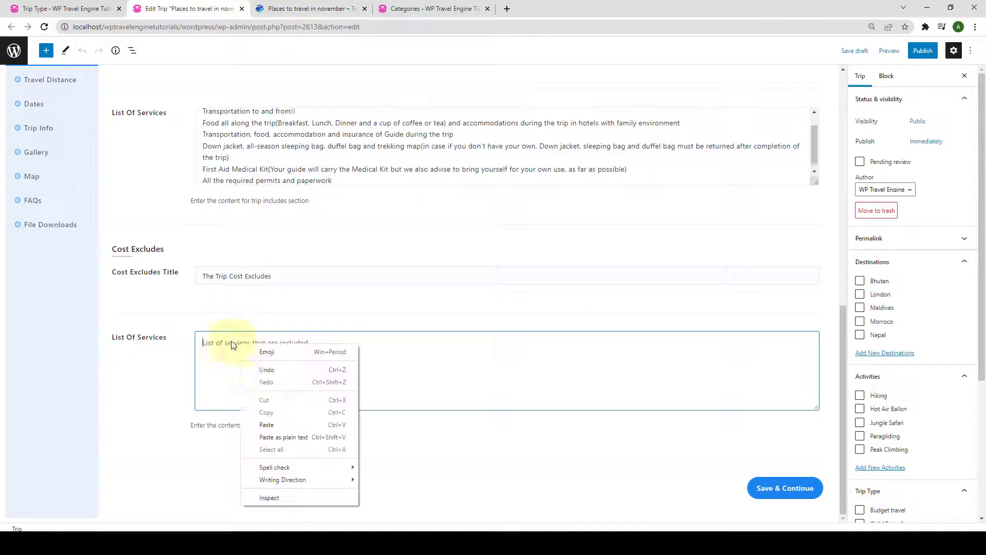
pyautogui.click(264, 424)
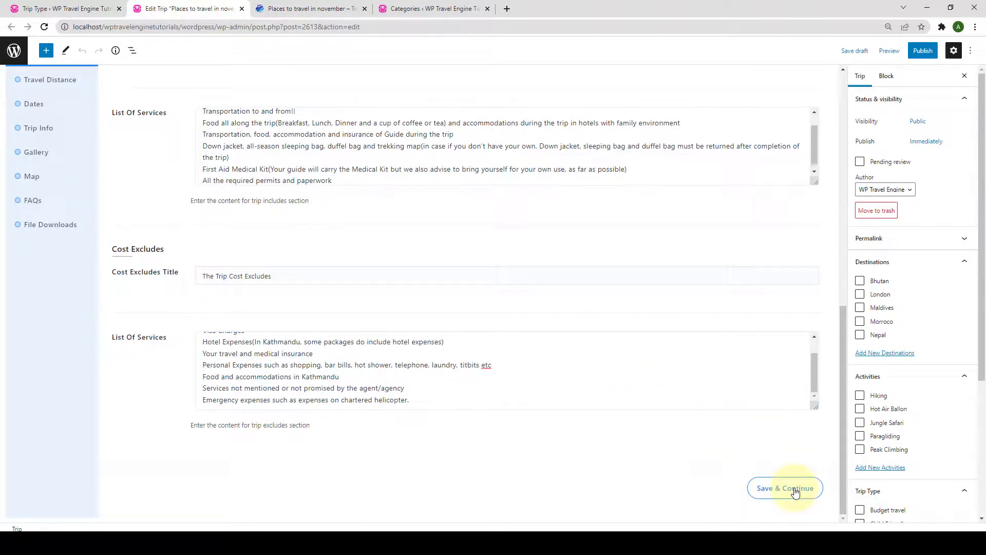
pyautogui.click(796, 491)
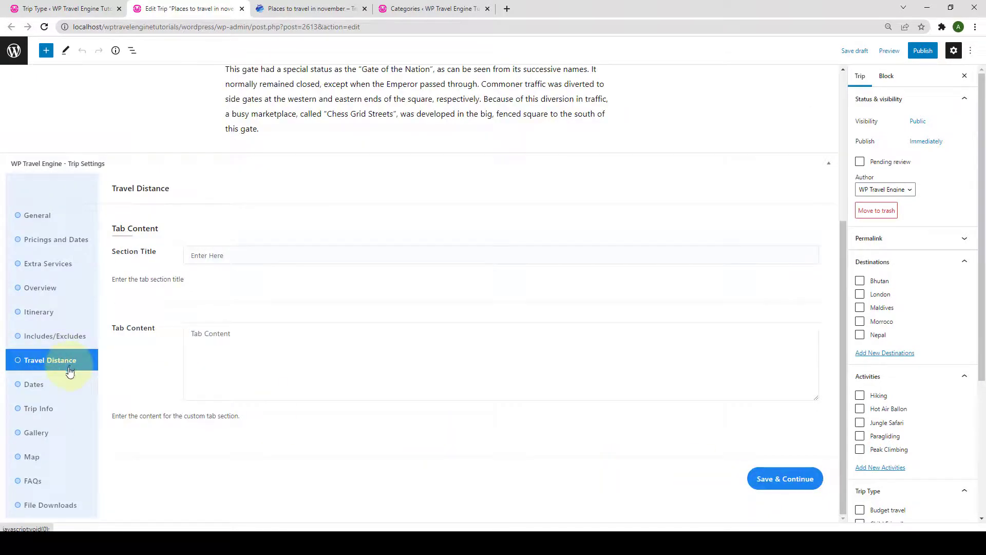
# Skip Travel Distance and Dates without filling them in, and set the section title of Trip Info to "Trip Facts"
pyautogui.click(54, 384)
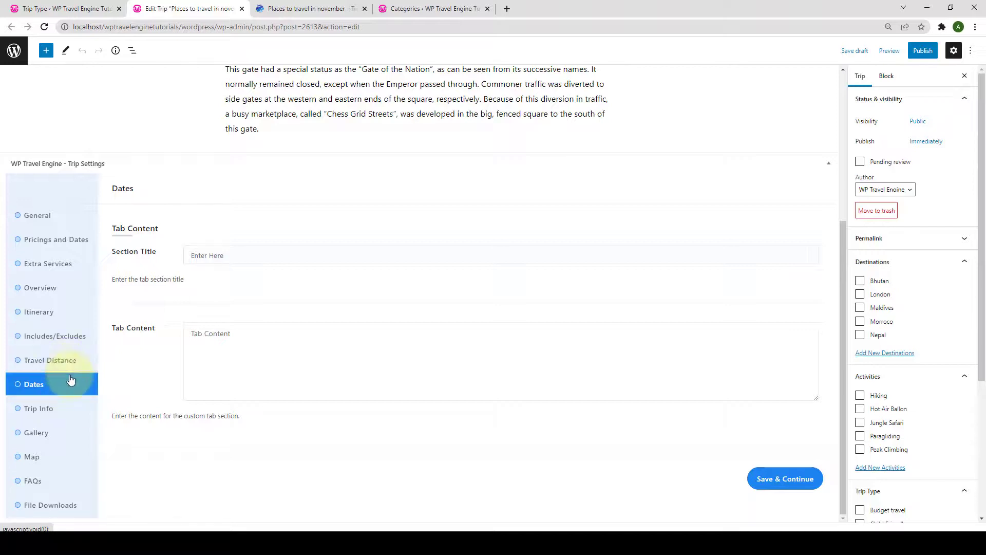
pyautogui.click(787, 475)
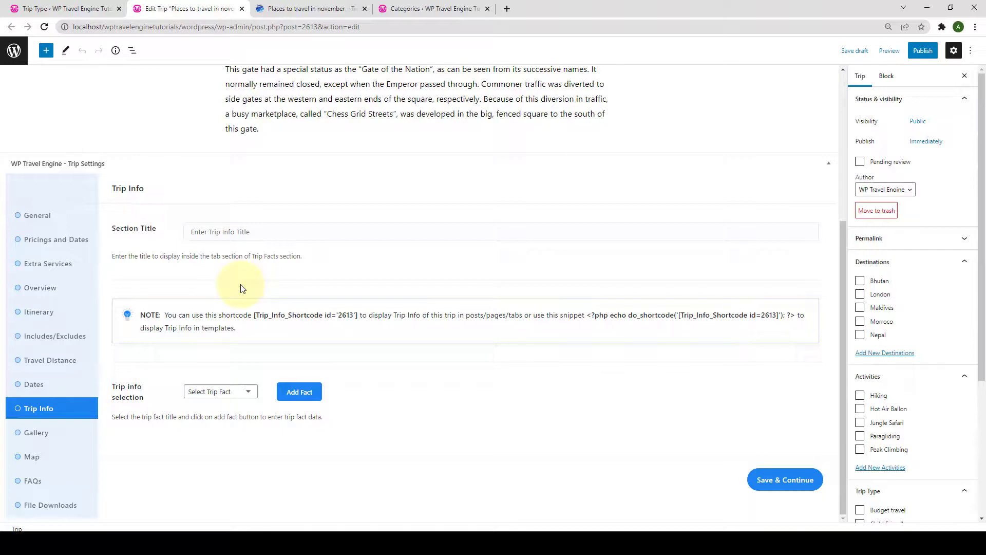
pyautogui.click(242, 232)
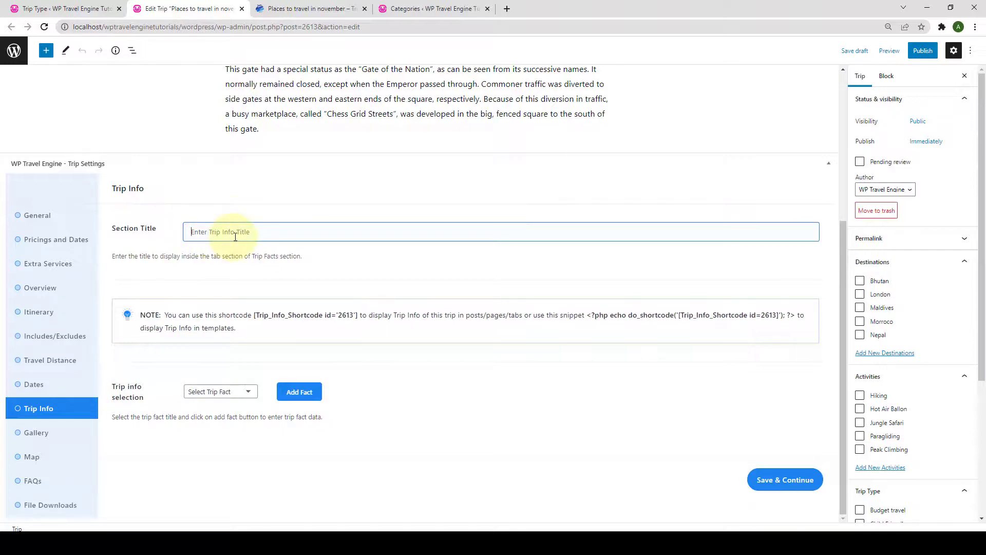
pyautogui.write('Th')
pyautogui.click(165, 382)
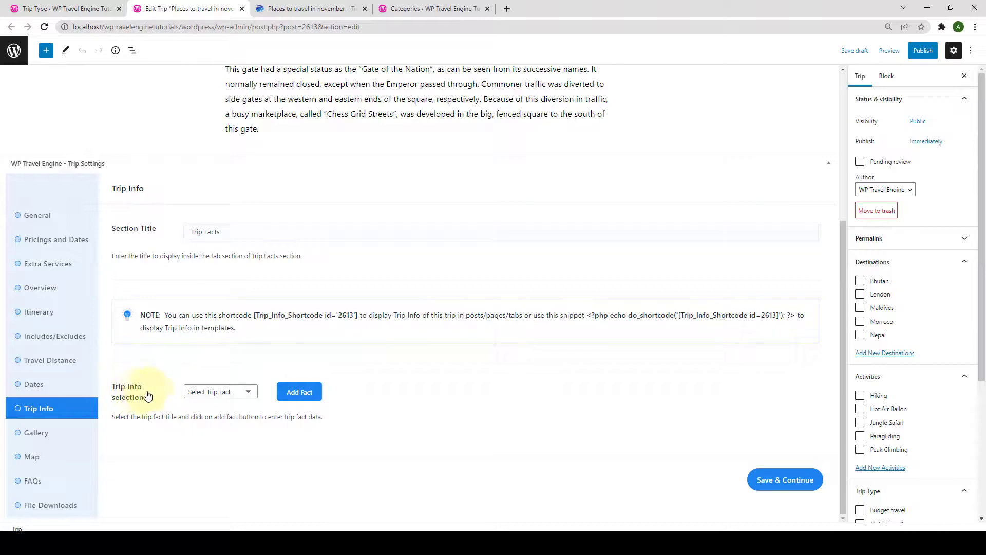
# Add the Transportation fact to the trip info and open its value for editing
pyautogui.click(234, 396)
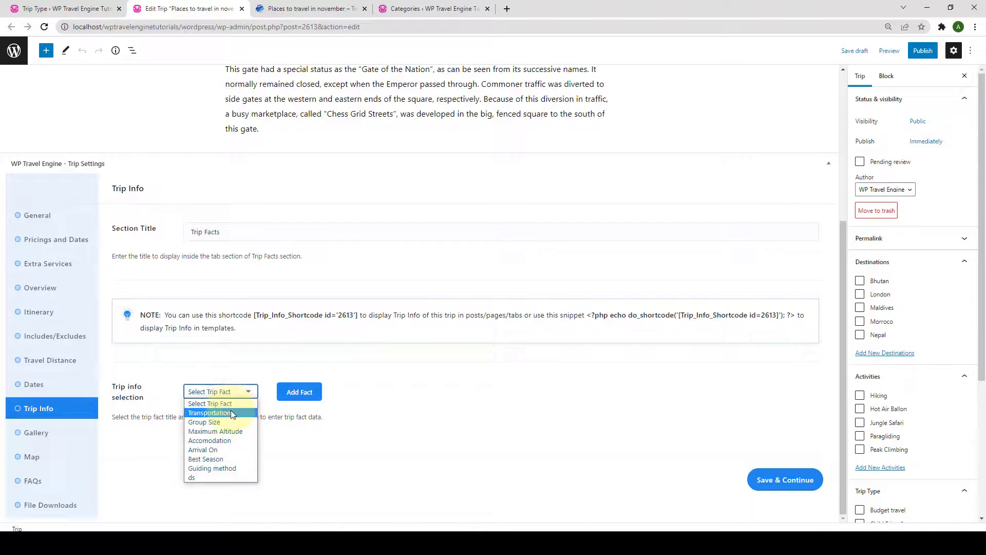
pyautogui.click(230, 413)
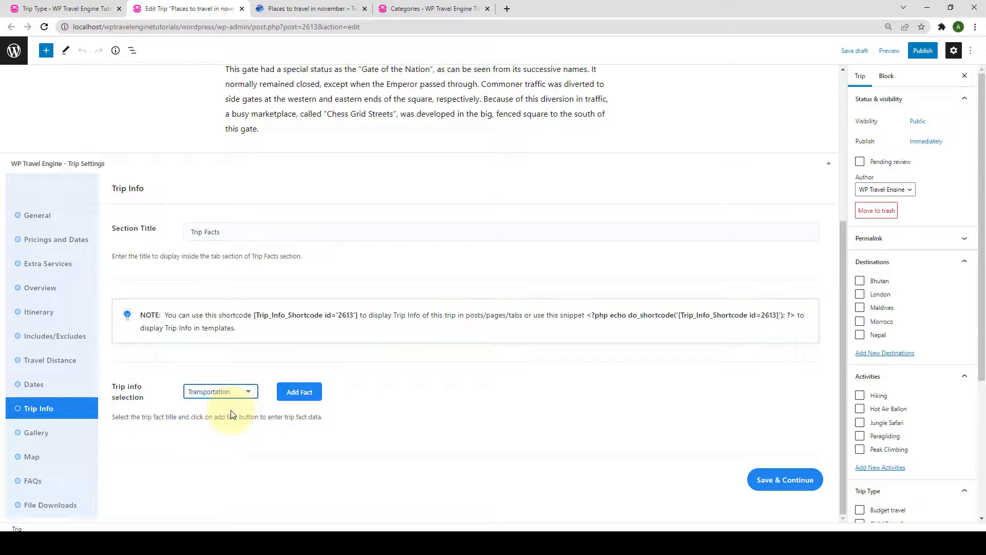
pyautogui.click(303, 396)
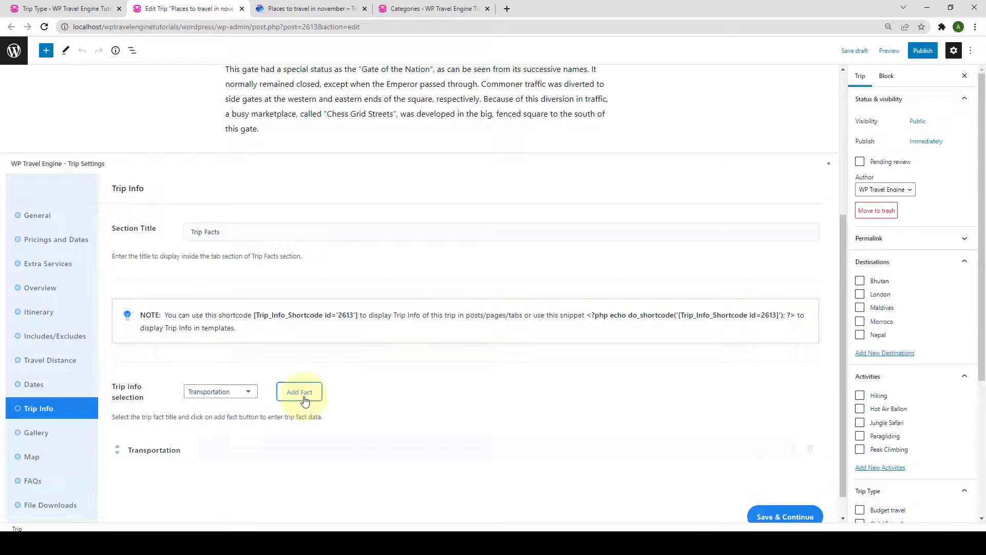
pyautogui.click(274, 449)
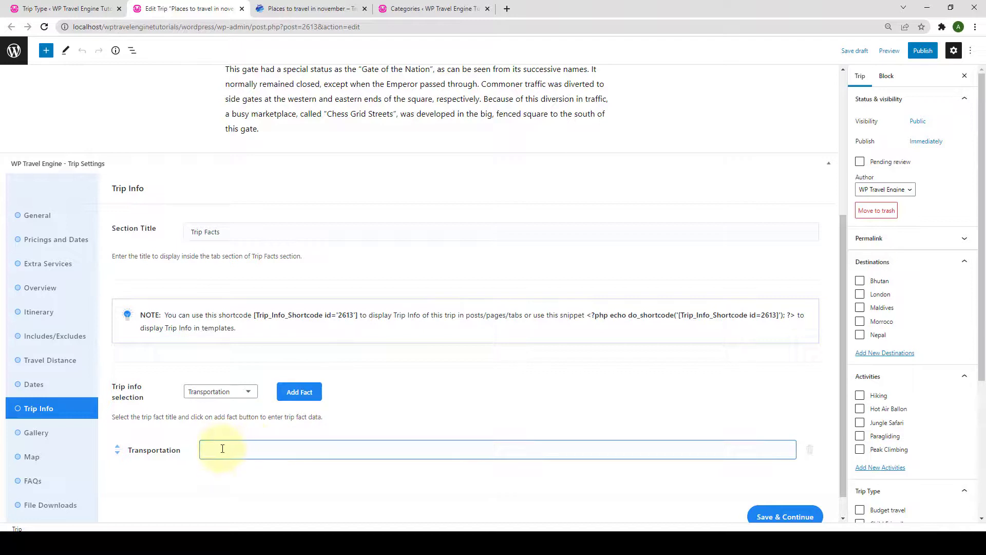
# Enter "Mode Of Transportation" as the Transportation fact, and add a Group Size fact of 5-15
pyautogui.hotkey('ctrl', 'v')
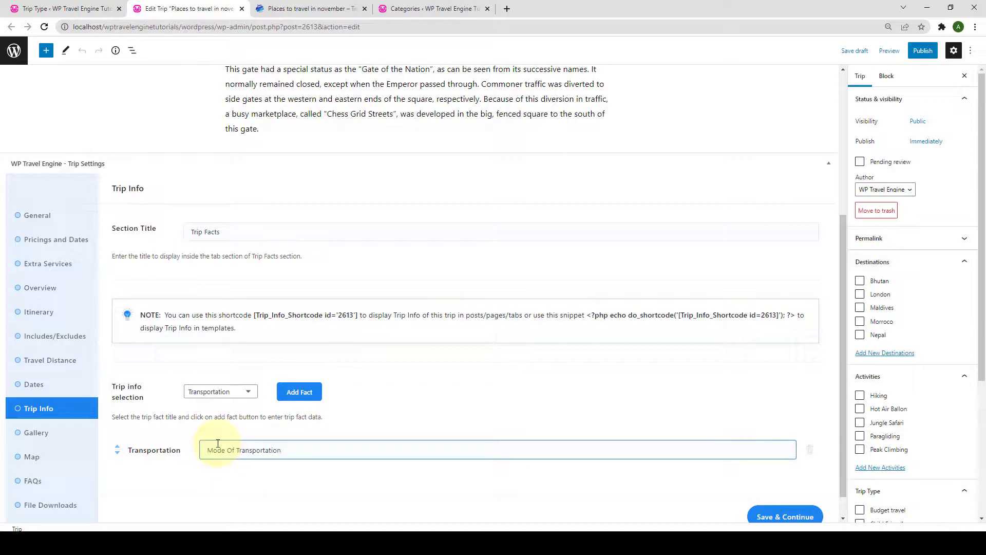
pyautogui.click(247, 392)
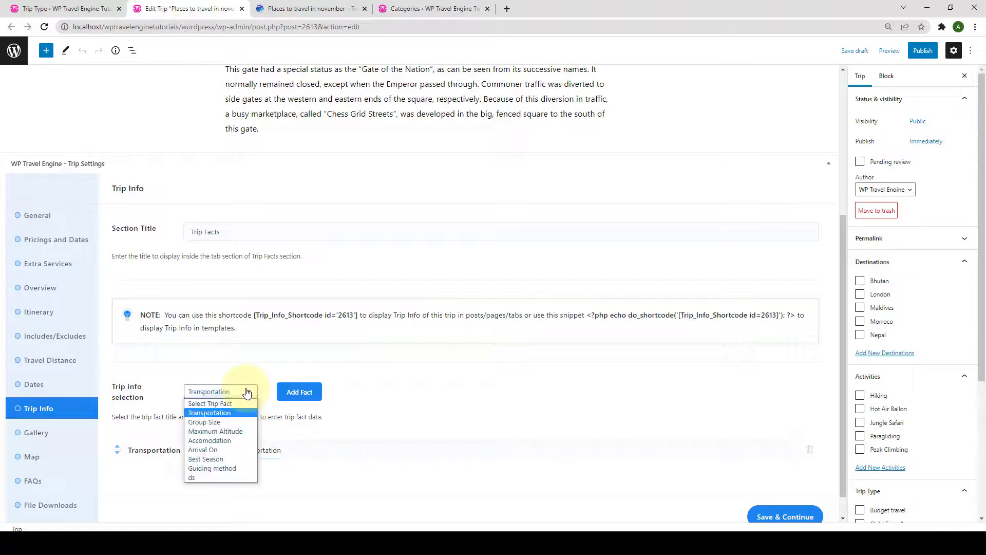
pyautogui.click(222, 422)
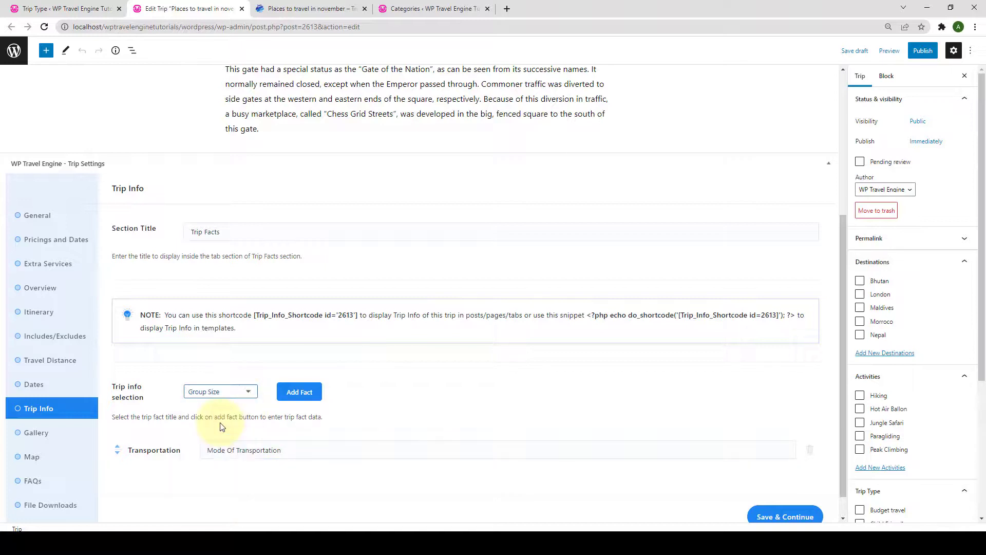
pyautogui.click(308, 399)
pyautogui.scroll(-1, 273, 436)
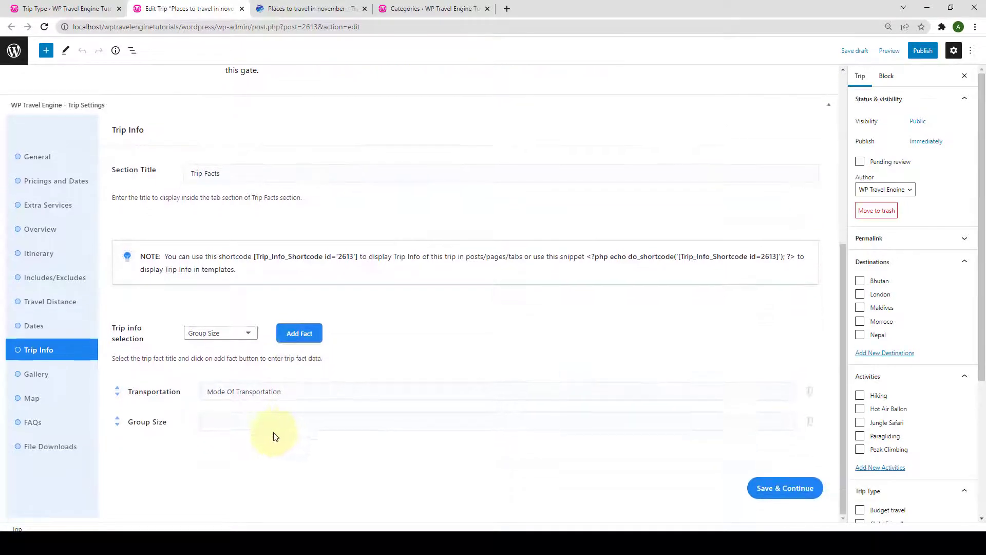
pyautogui.click(225, 424)
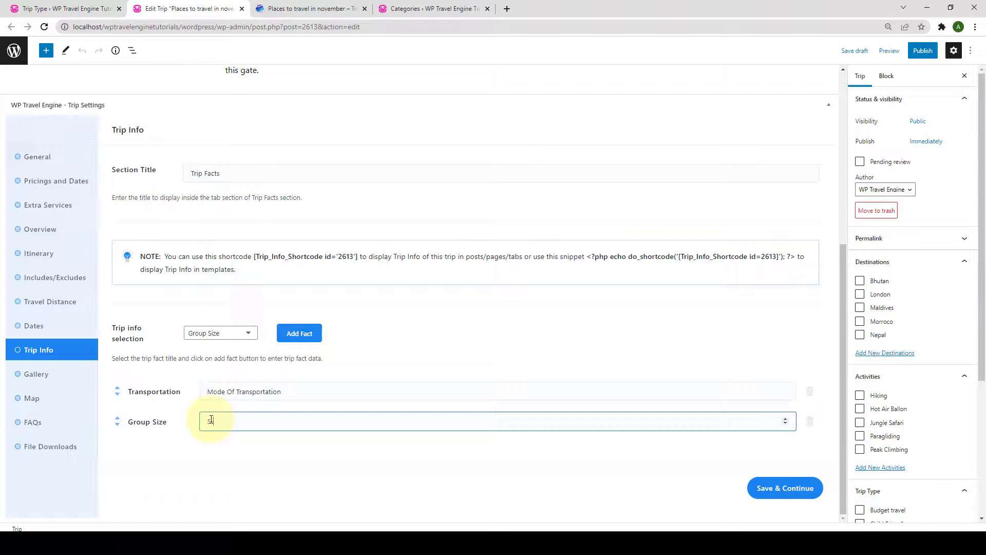
# Add a Maximum Altitude fact to the trip with the value 5554
pyautogui.click(234, 336)
pyautogui.click(225, 372)
pyautogui.click(300, 334)
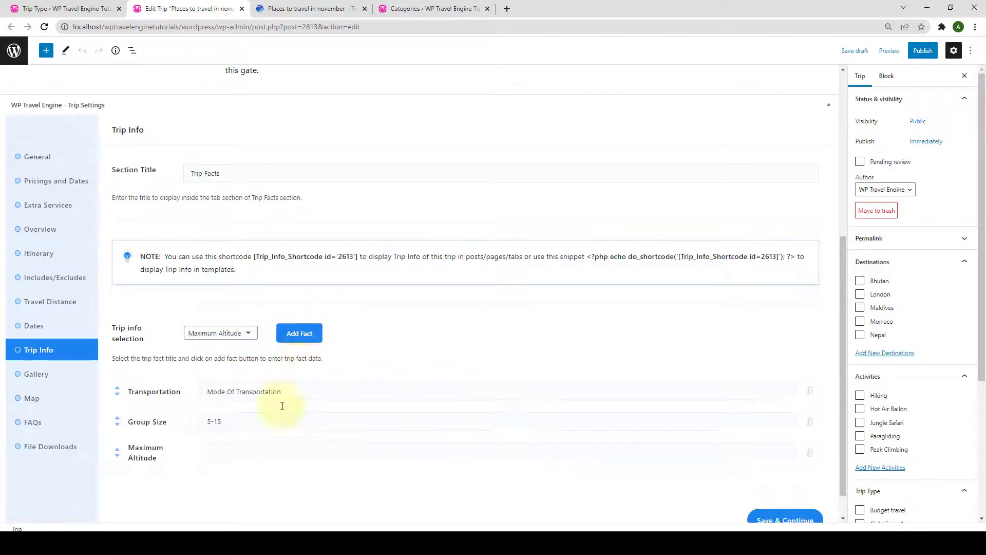
pyautogui.scroll(-1, 282, 406)
pyautogui.click(224, 422)
pyautogui.write('5554')
# Add an Accomodation fact reading "Hotel Accomodation in Paris Hotels"
pyautogui.click(239, 307)
pyautogui.click(219, 350)
pyautogui.click(299, 301)
pyautogui.scroll(-1, 262, 390)
pyautogui.click(224, 422)
pyautogui.write('Hotel Accomodation in Paris Hotels')
# Add an Arrival On fact of 6 and a Best Season fact reading "All Seasons"
pyautogui.click(248, 271)
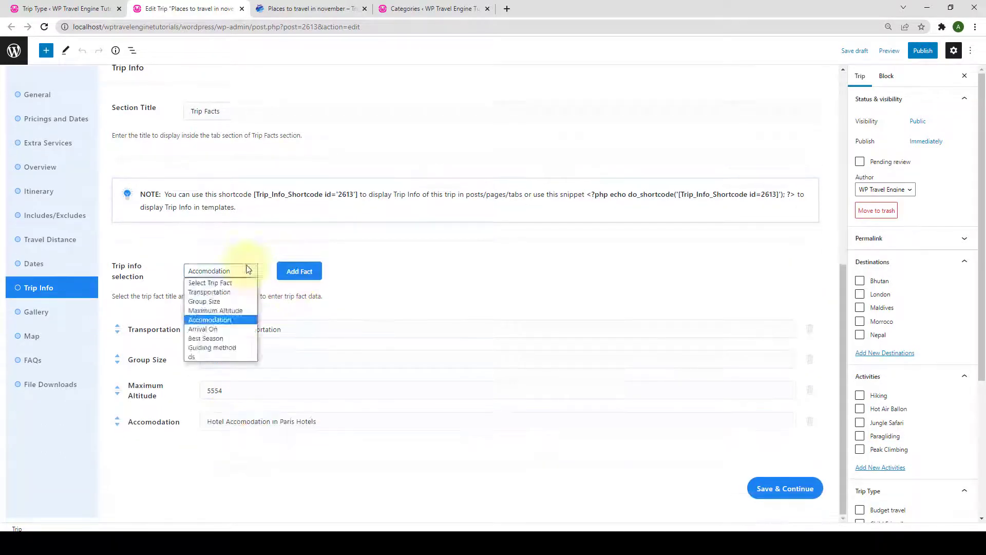
pyautogui.click(216, 329)
pyautogui.click(206, 308)
pyautogui.click(300, 241)
pyautogui.click(224, 421)
pyautogui.write('All Seasons')
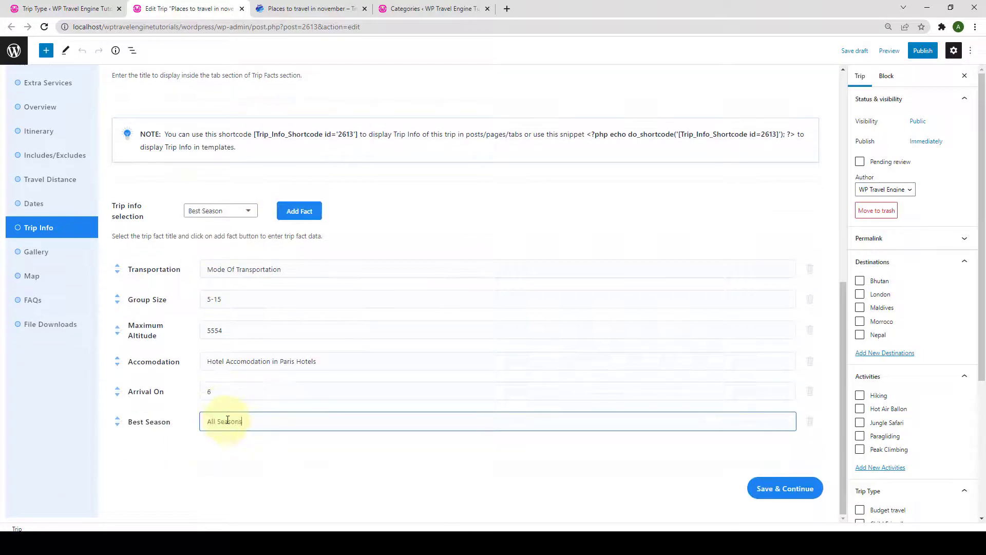
# Add a Guiding method fact with the value "Moderate"
pyautogui.click(220, 214)
pyautogui.click(214, 286)
pyautogui.click(299, 213)
pyautogui.write('Moderate')
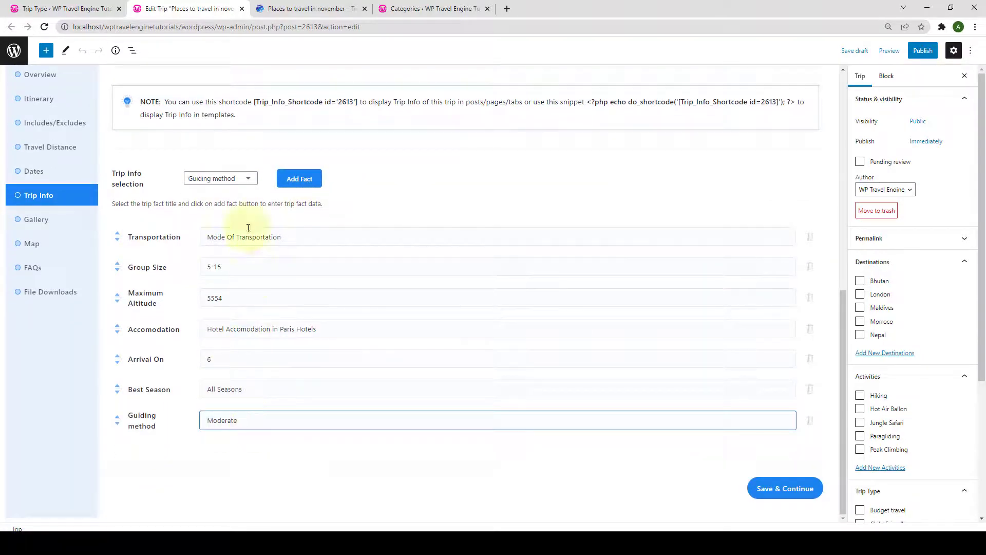
# Check the selectable trip facts, and open the Trip Info section of the WP Travel Engine general settings
pyautogui.click(240, 183)
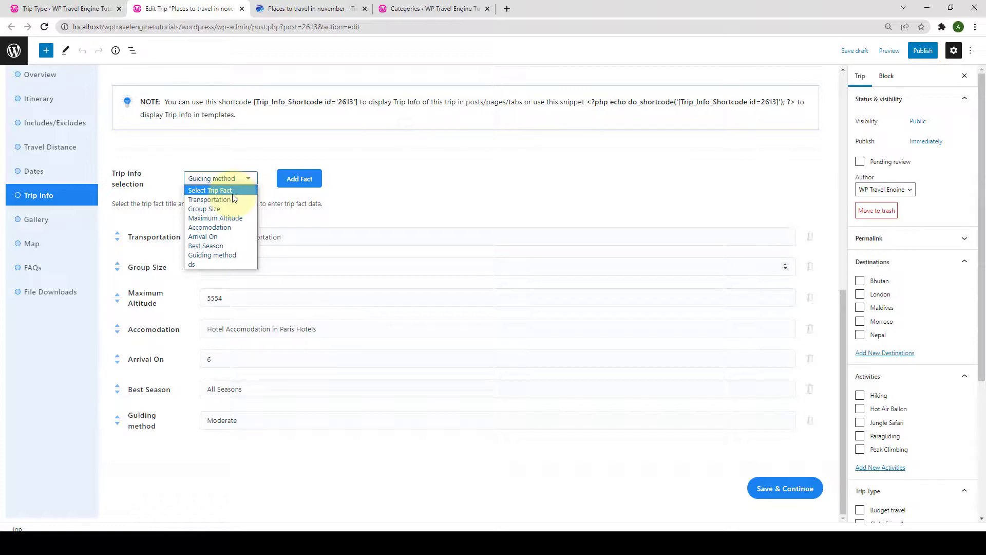
pyautogui.click(359, 177)
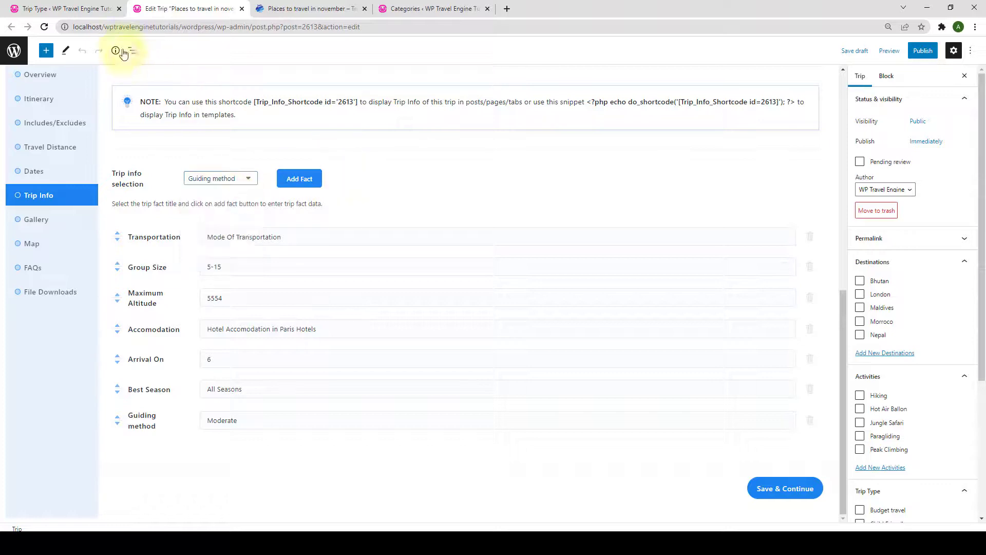
pyautogui.click(90, 11)
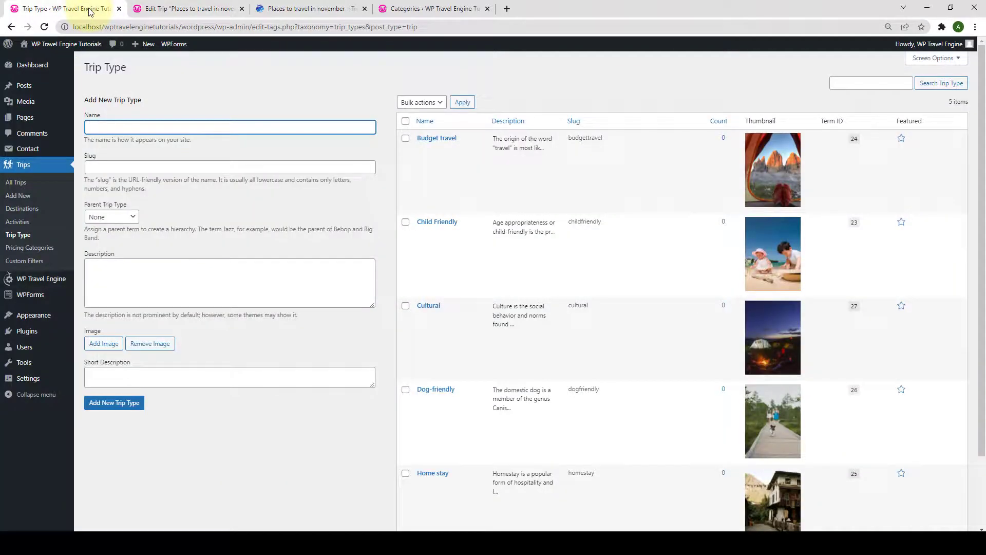
pyautogui.moveTo(30, 286)
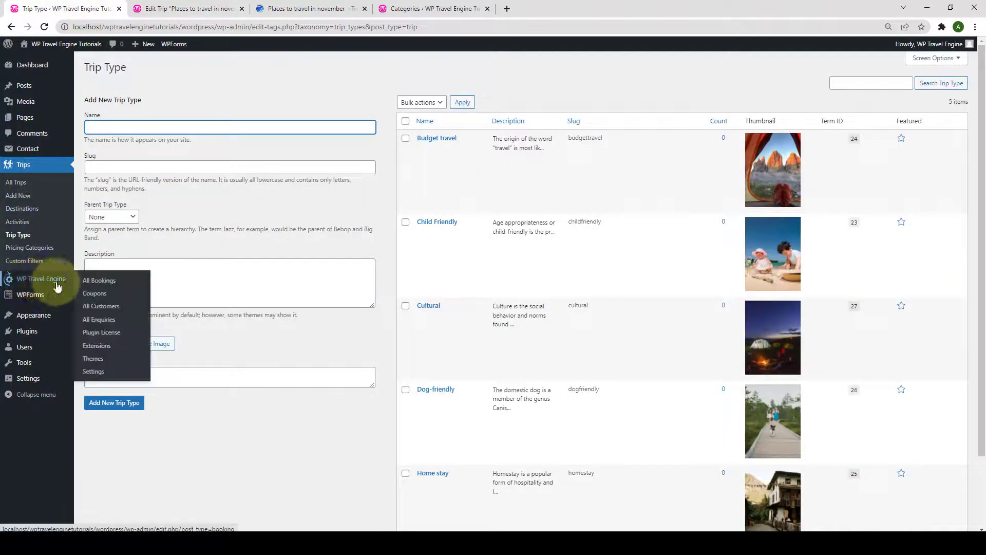
pyautogui.click(103, 374)
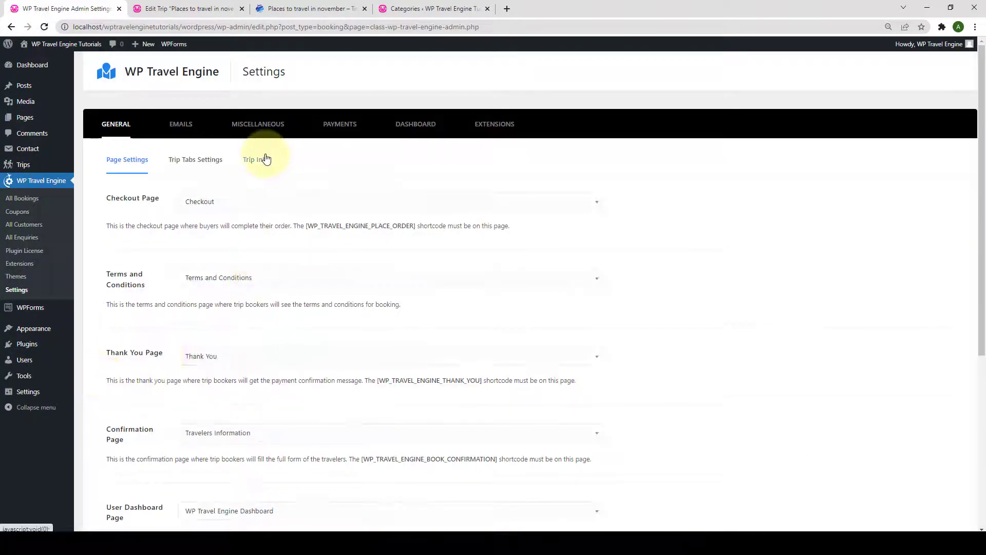
pyautogui.click(258, 161)
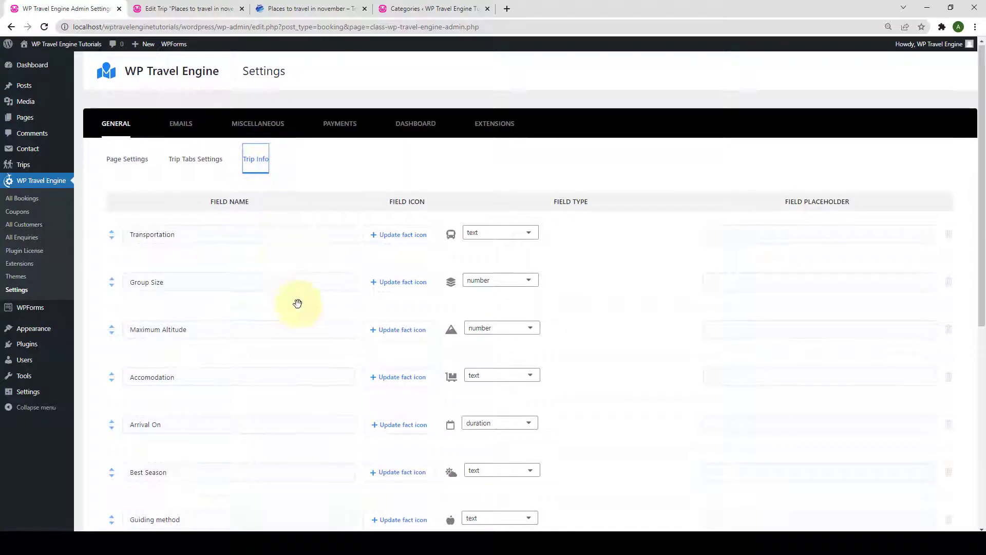
# Add a new trip info field named "Destination" after the existing fields
pyautogui.scroll(-6, 298, 305)
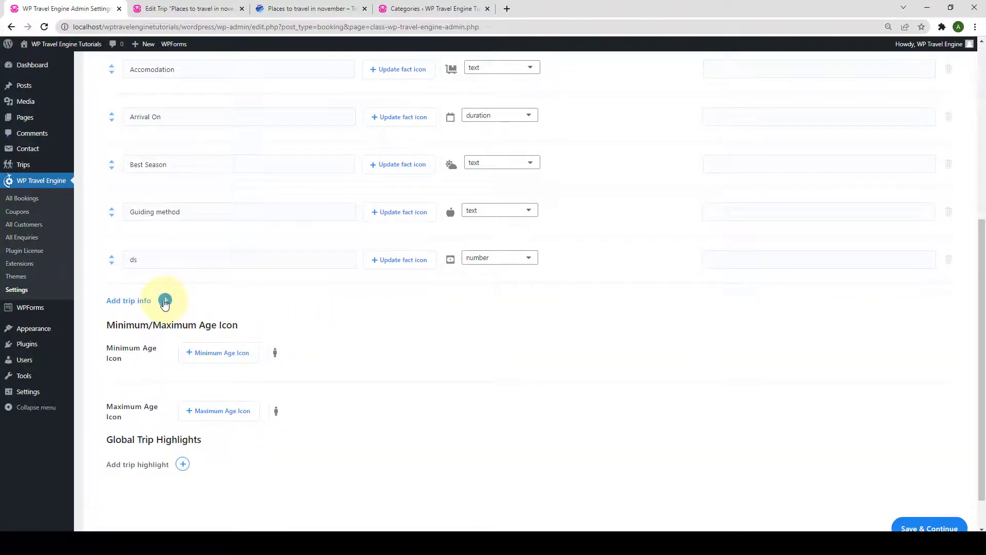
pyautogui.click(165, 301)
pyautogui.scroll(-1, 165, 314)
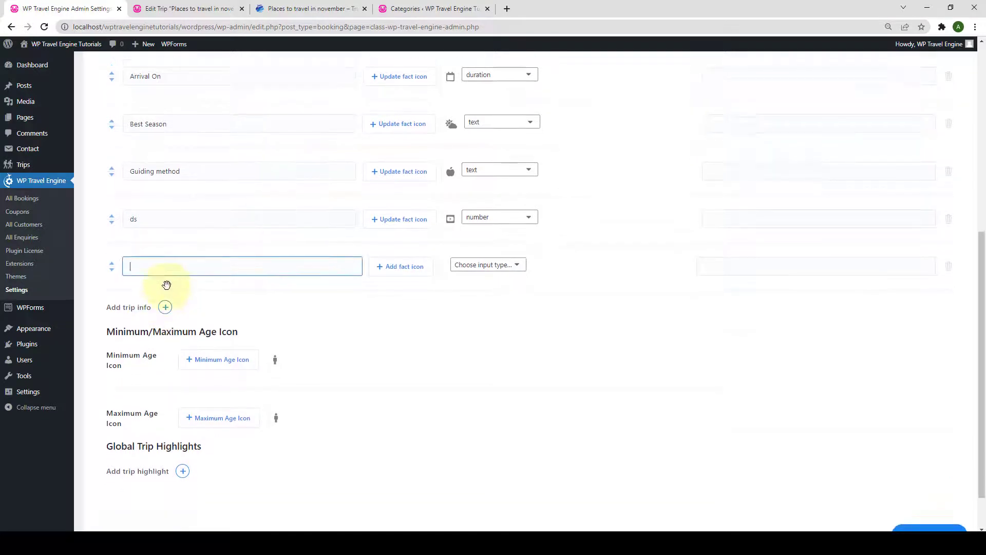
pyautogui.scroll(3, 160, 277)
pyautogui.scroll(4, 162, 260)
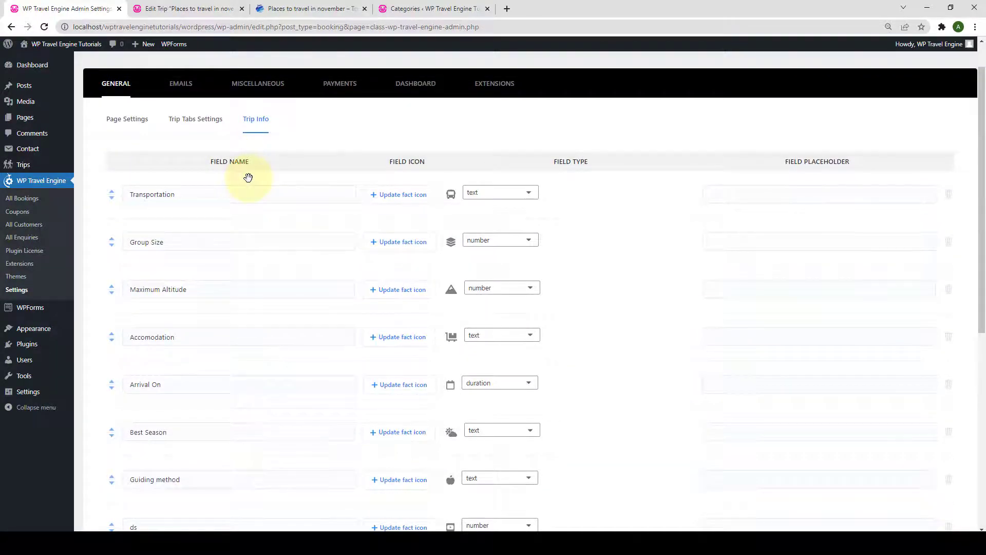
pyautogui.scroll(-4, 241, 226)
pyautogui.scroll(-3, 231, 276)
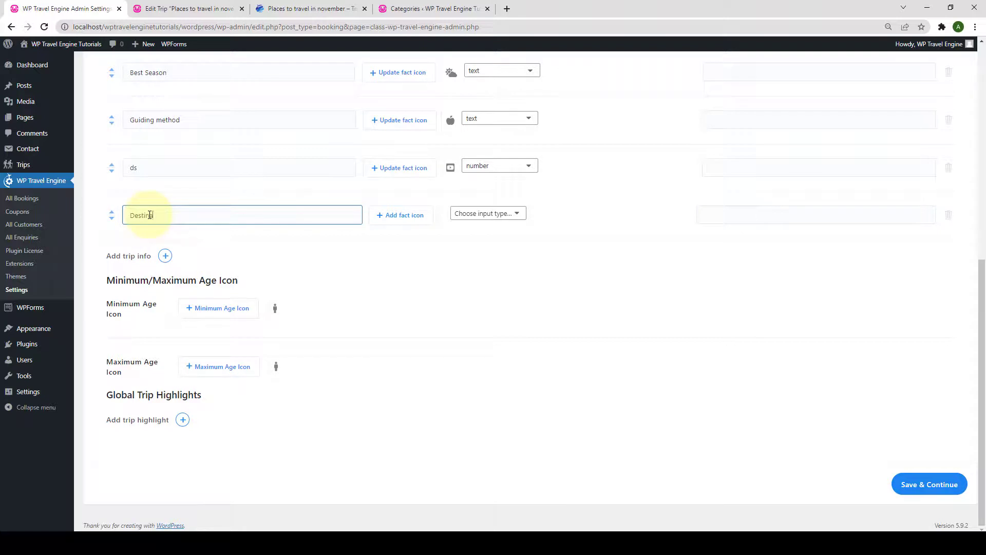
pyautogui.write('Destination')
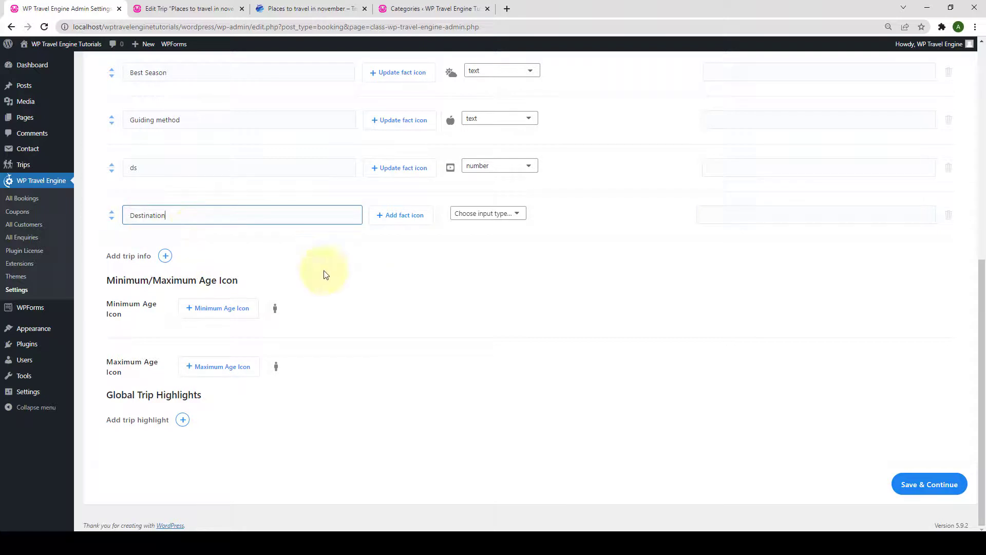
# Search the fact icons for "location" and assign the magnifying-glass location icon to the Destination field
pyautogui.click(381, 218)
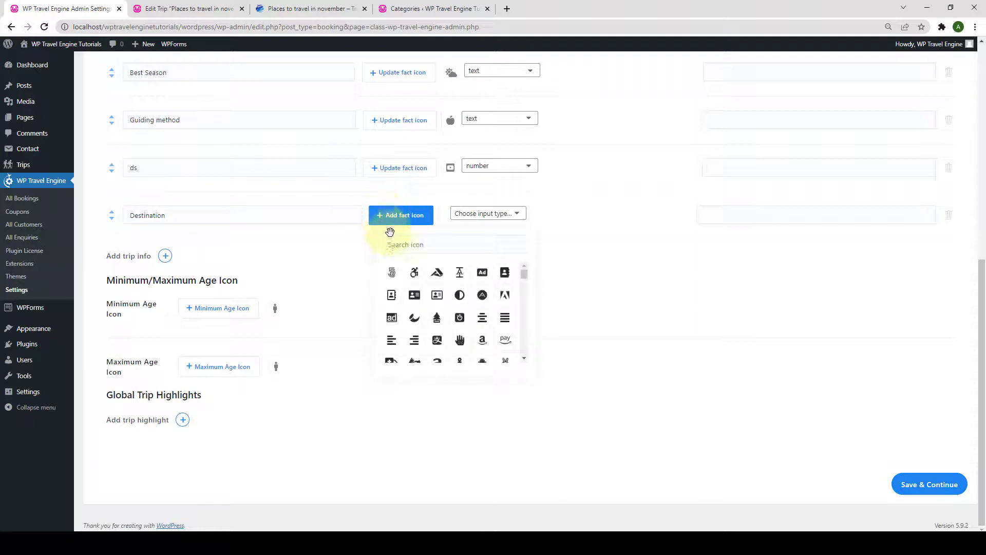
pyautogui.scroll(-10, 436, 308)
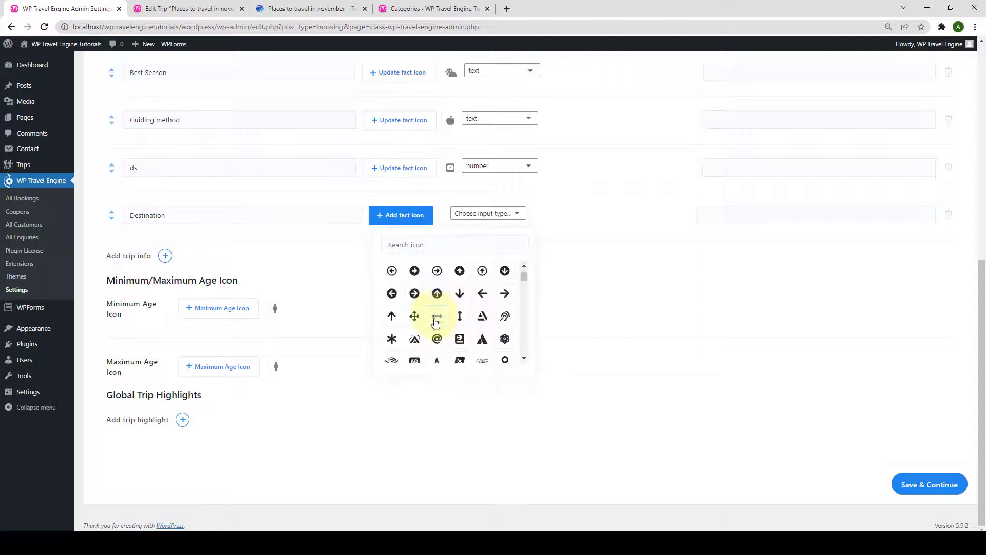
pyautogui.scroll(-3, 473, 330)
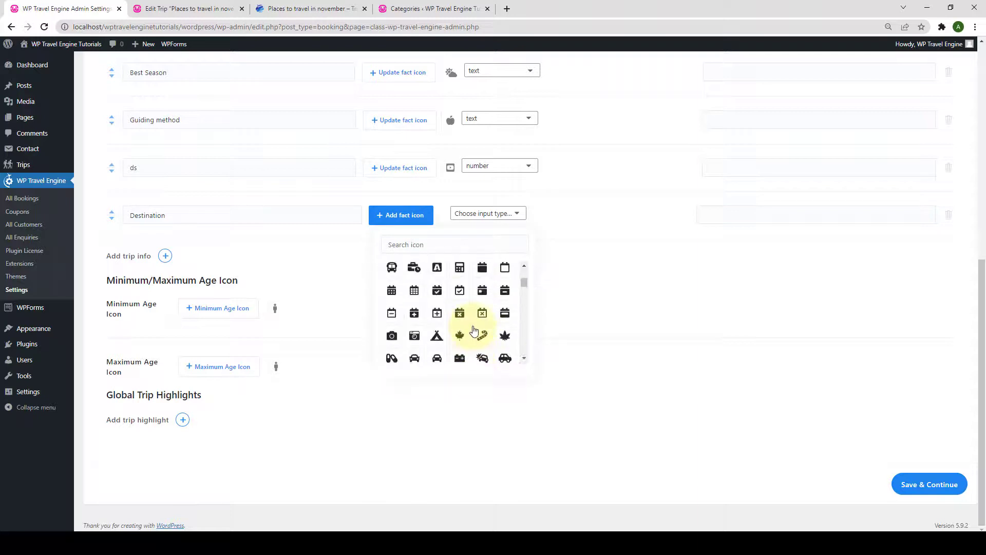
pyautogui.click(445, 246)
pyautogui.write('location')
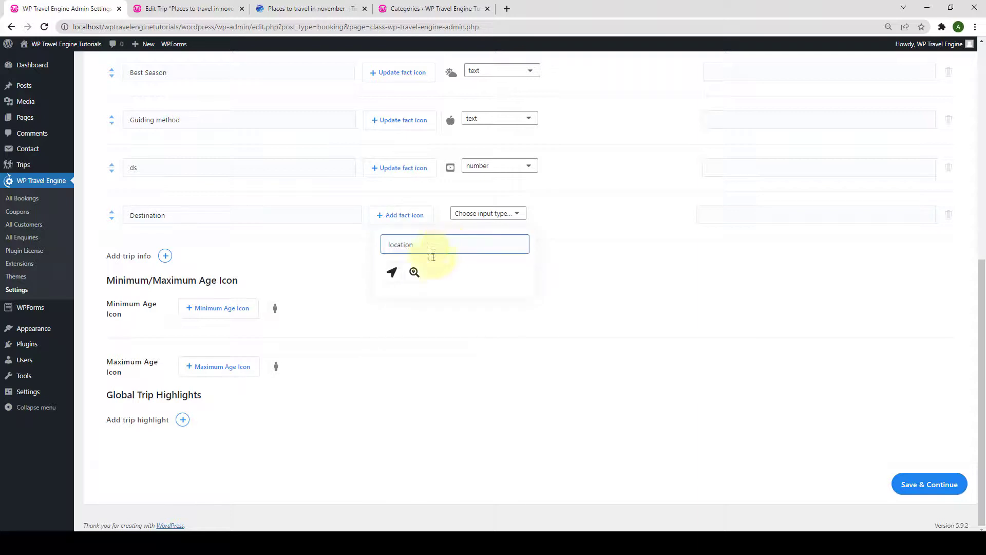
pyautogui.click(415, 272)
# Set the Destination field's input type to text and save the settings
pyautogui.click(509, 214)
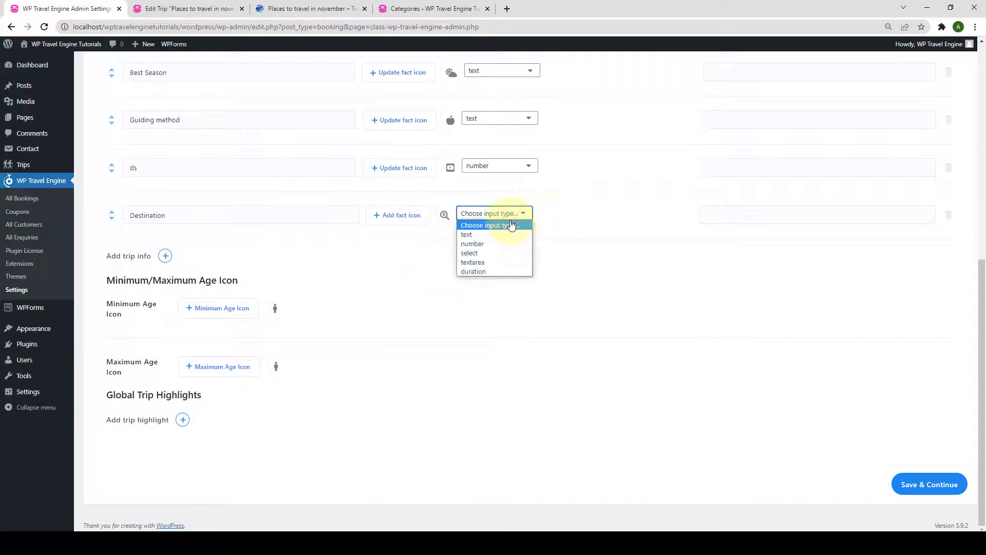
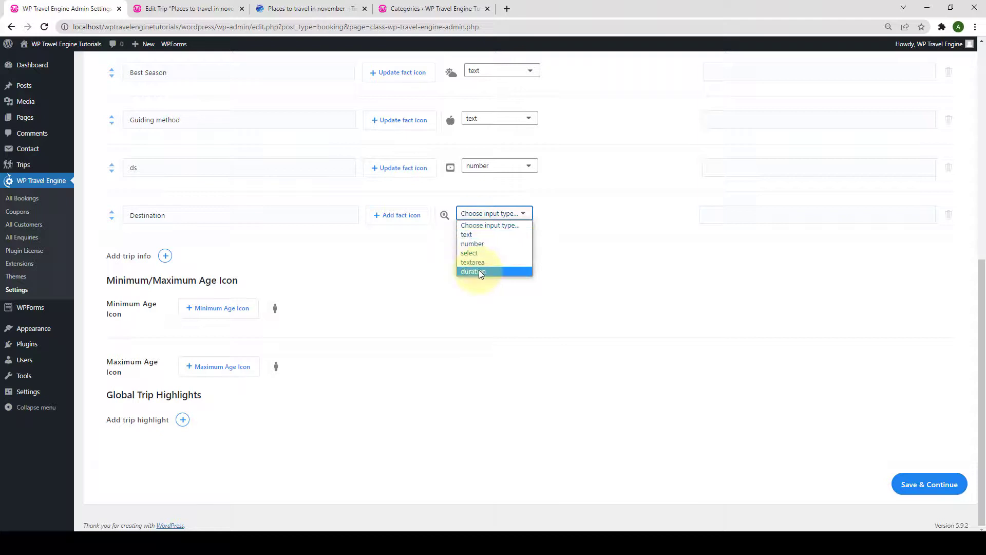
pyautogui.click(480, 235)
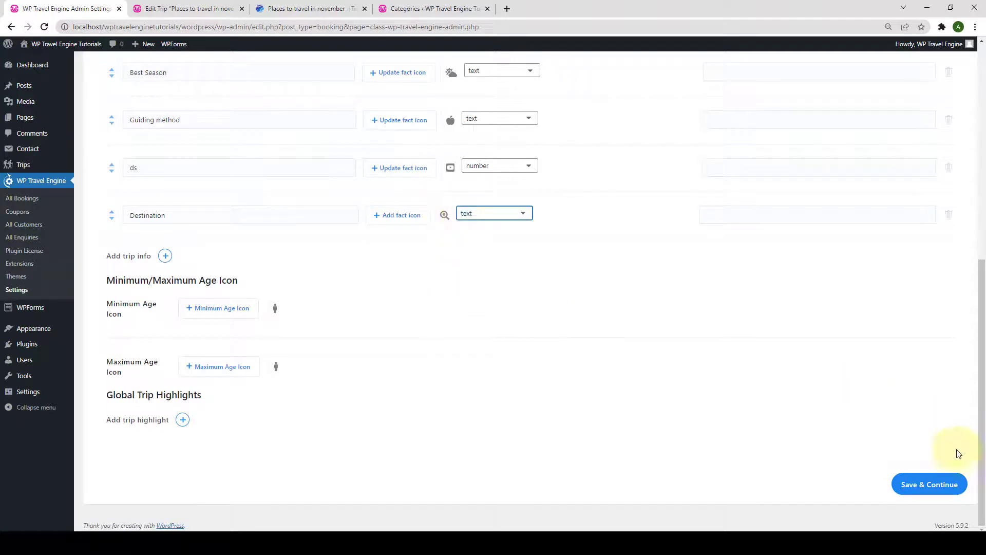
pyautogui.click(944, 485)
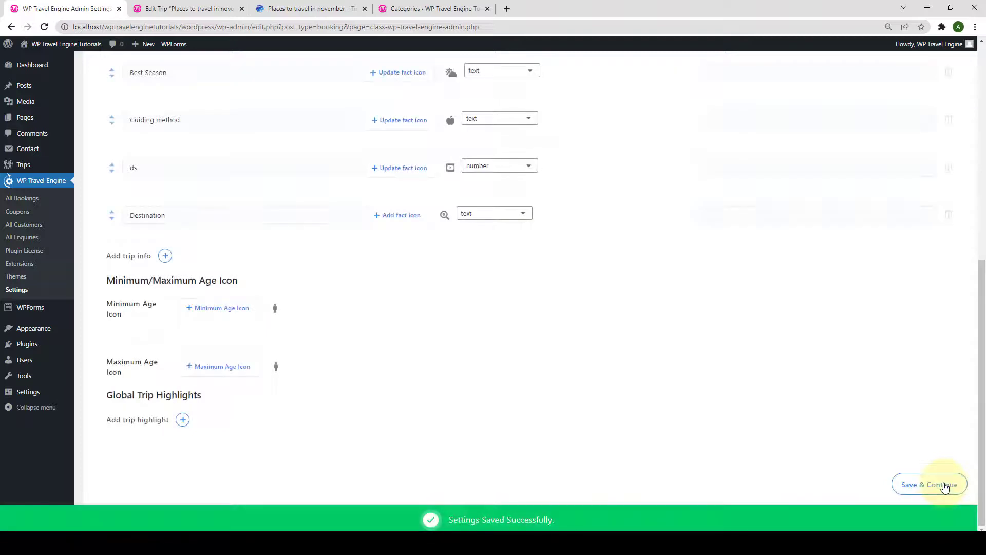
# Save the trip's Trip Info facts in the trip editor and reload the page
pyautogui.click(189, 10)
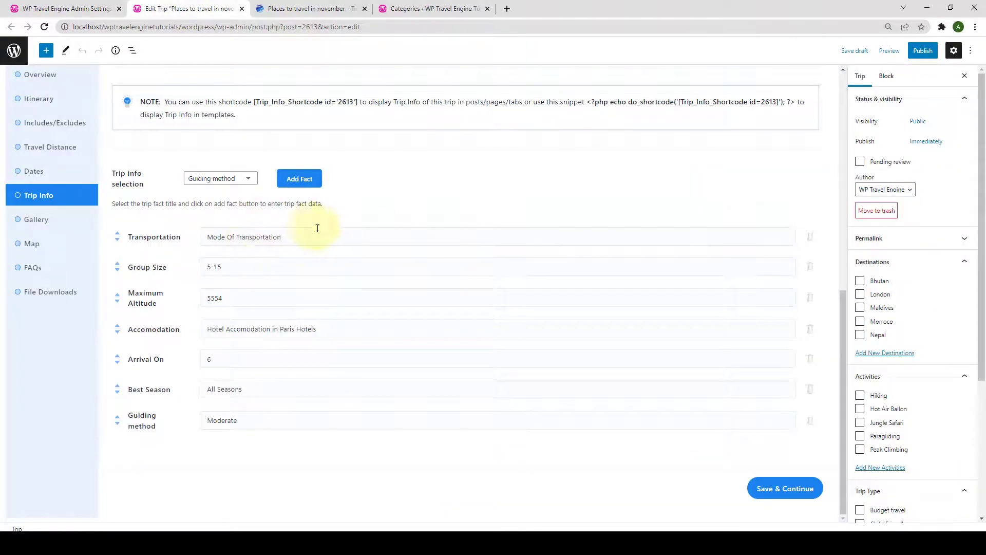
pyautogui.click(795, 492)
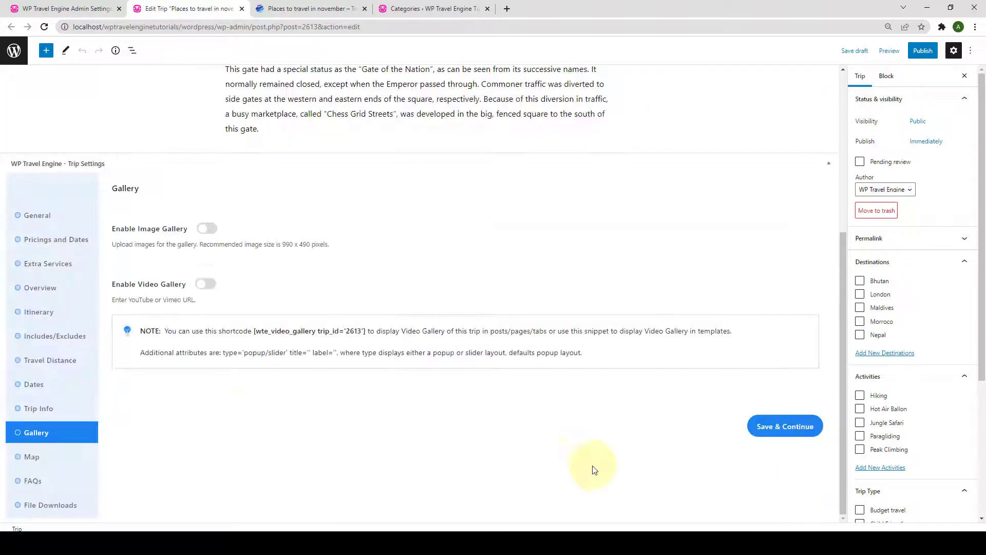
pyautogui.click(38, 411)
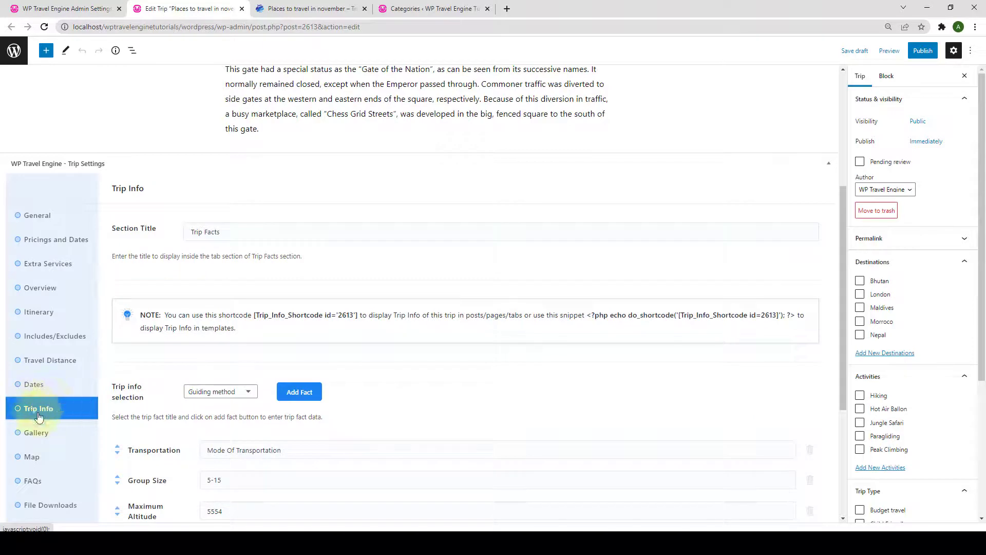
pyautogui.click(44, 27)
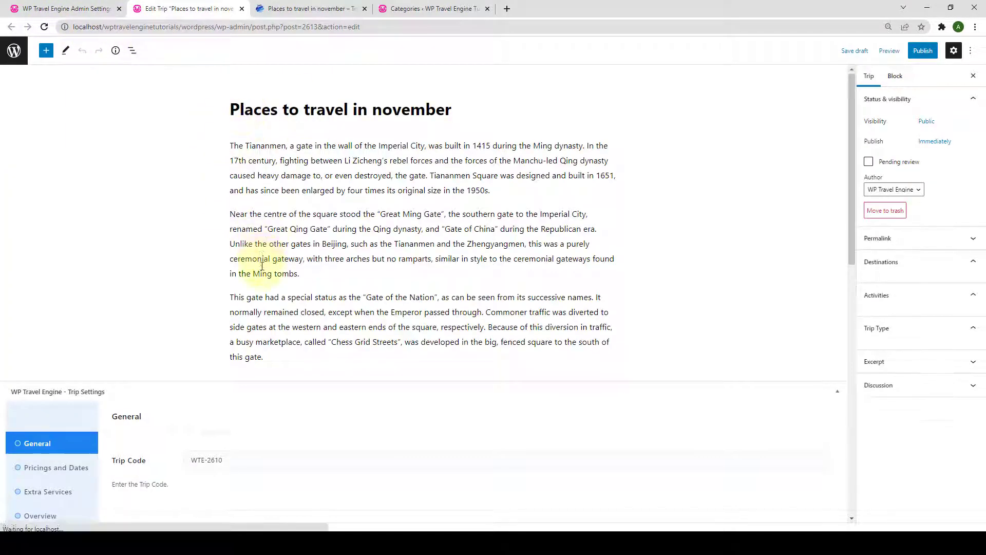
# Add the Destination fact to the trip's Trip Info and set its value to "France"
pyautogui.scroll(-8, 259, 278)
pyautogui.click(58, 229)
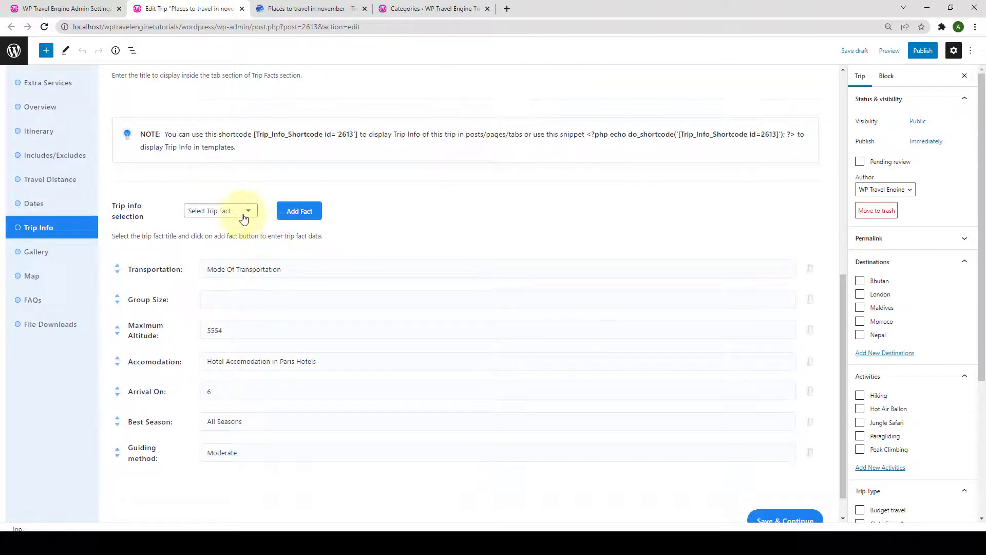
pyautogui.click(244, 219)
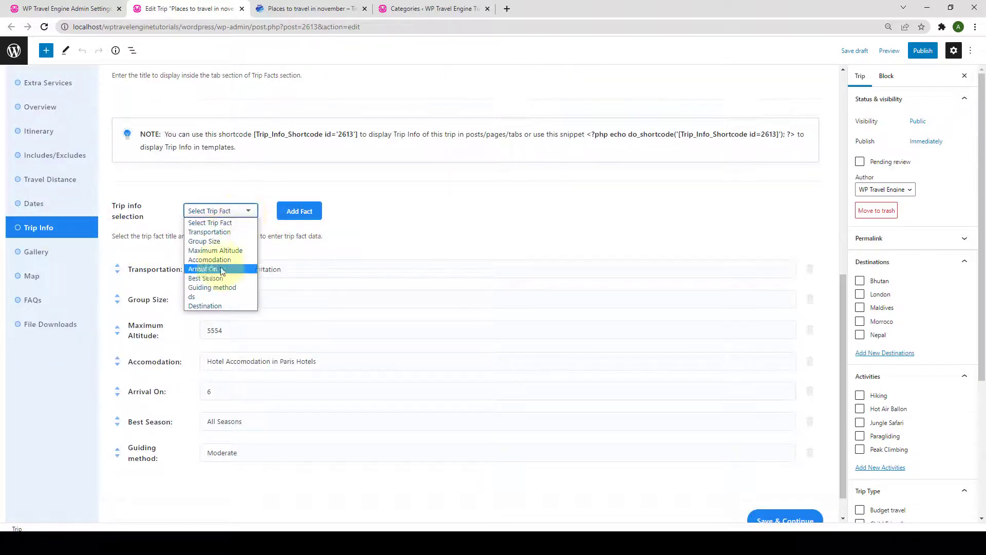
pyautogui.click(218, 306)
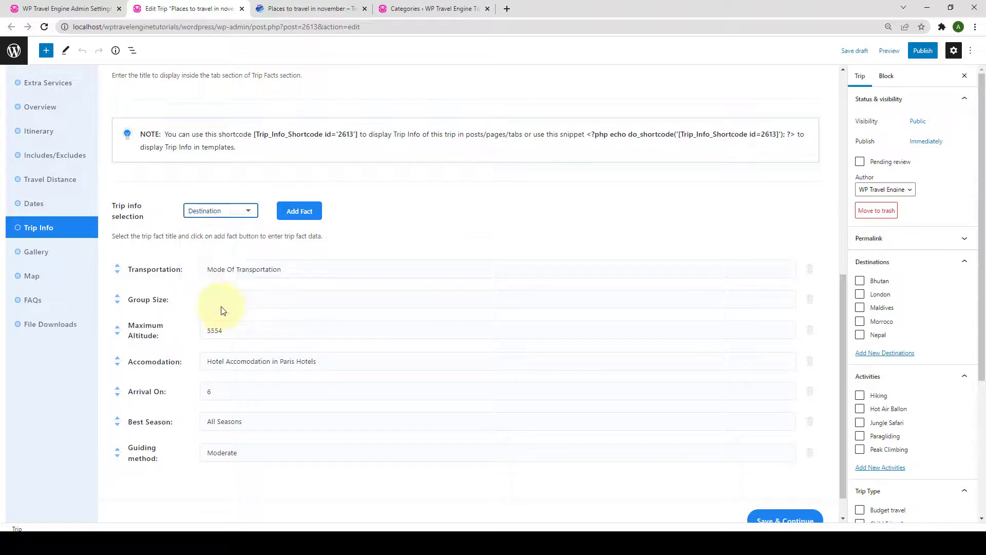
pyautogui.click(296, 214)
pyautogui.scroll(-1, 273, 353)
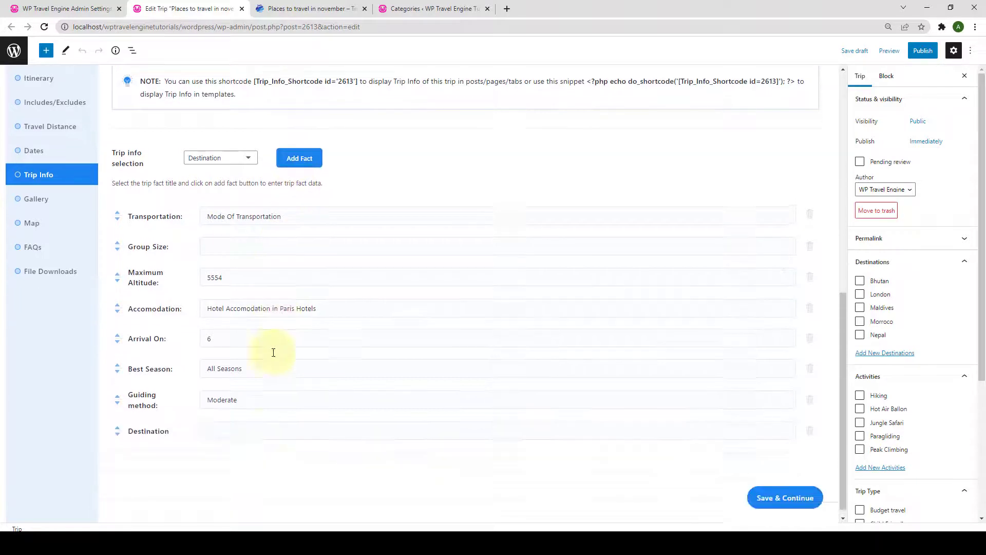
pyautogui.click(224, 423)
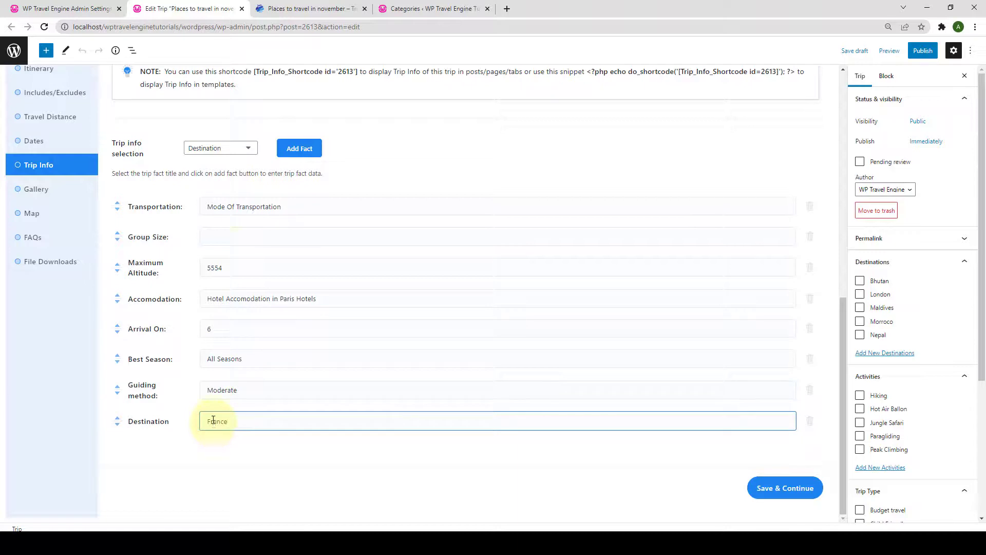
# Set the Group Size fact to 5-15 and save the Trip Info section
pyautogui.click(227, 240)
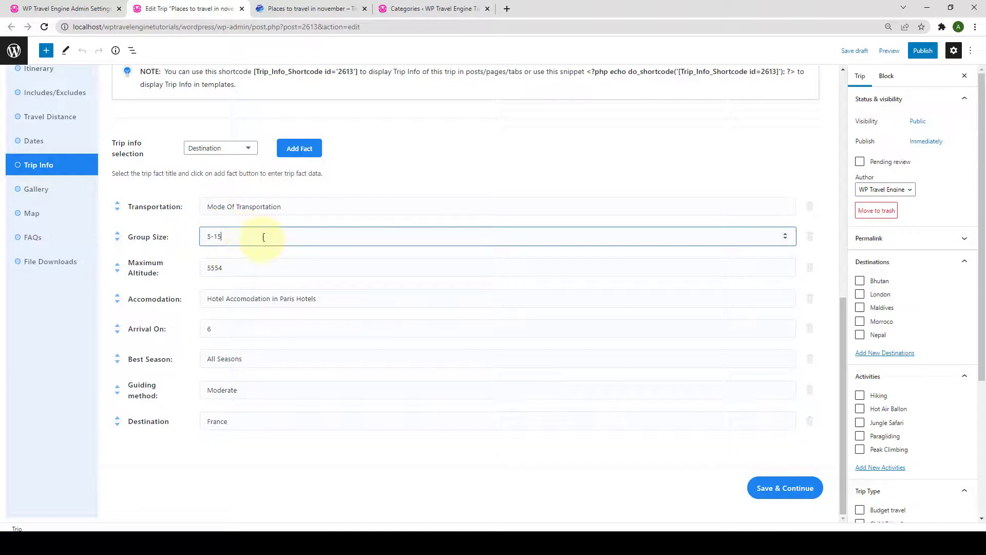
pyautogui.click(367, 465)
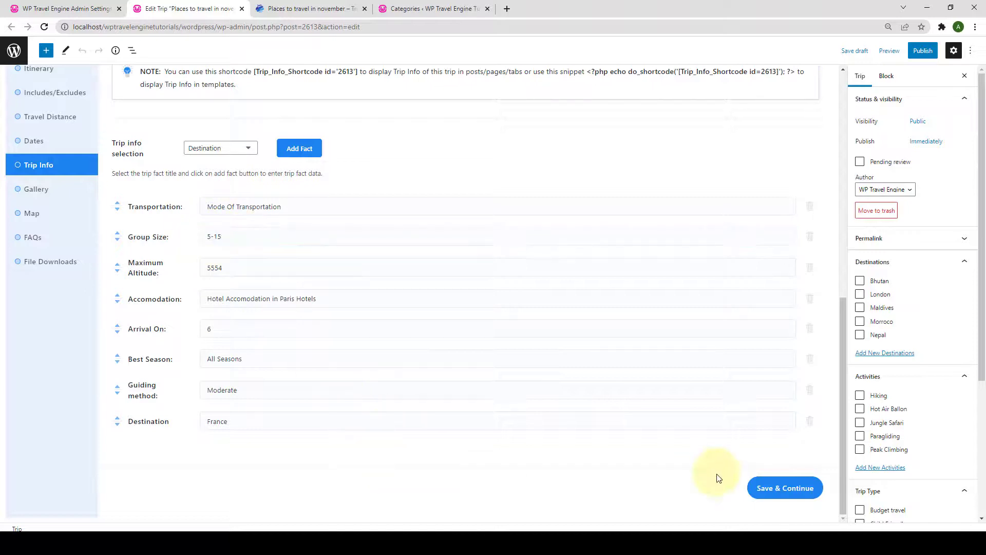
pyautogui.click(788, 489)
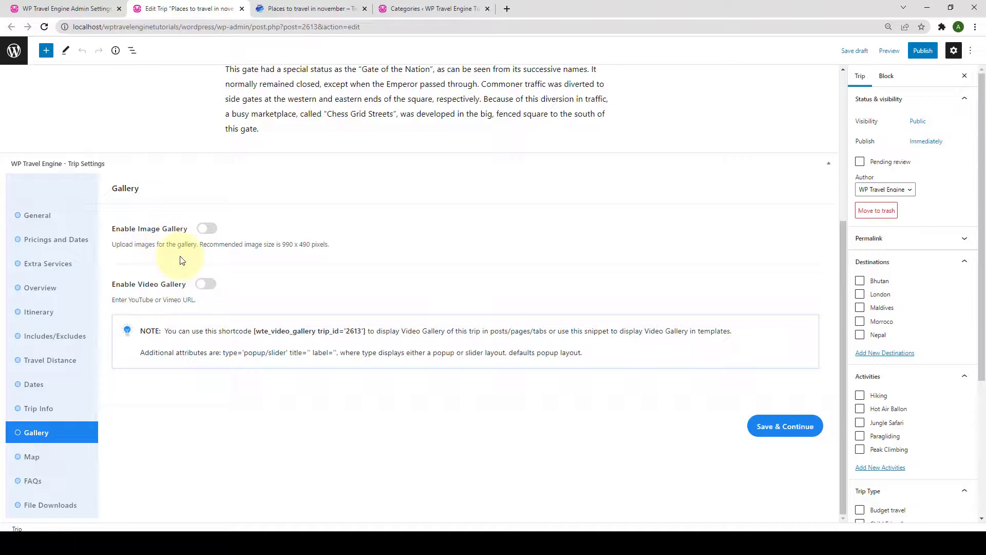
# Enable the image gallery and add the blue bay, woman in winter hat and hiking group photos from the media library
pyautogui.click(208, 229)
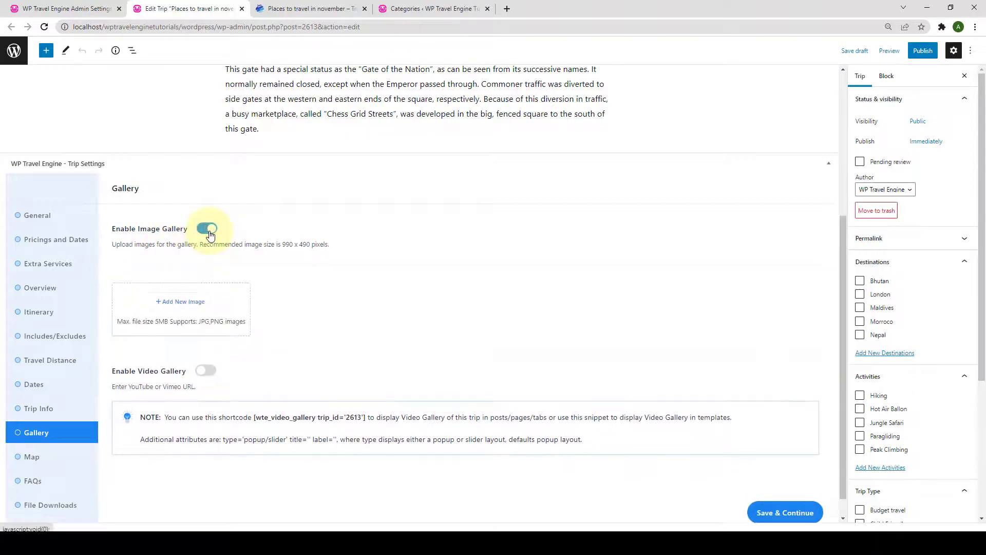
pyautogui.click(177, 303)
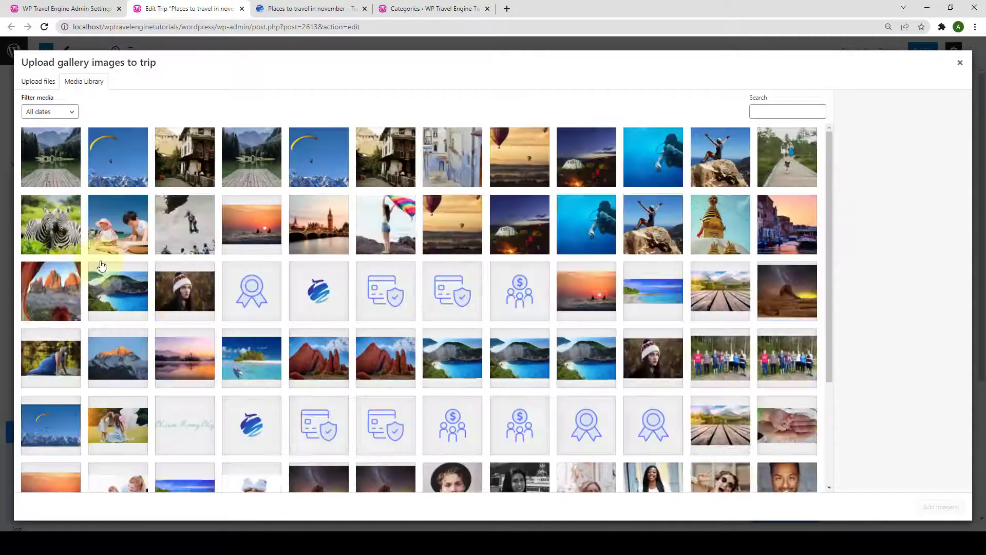
pyautogui.scroll(-5, 418, 310)
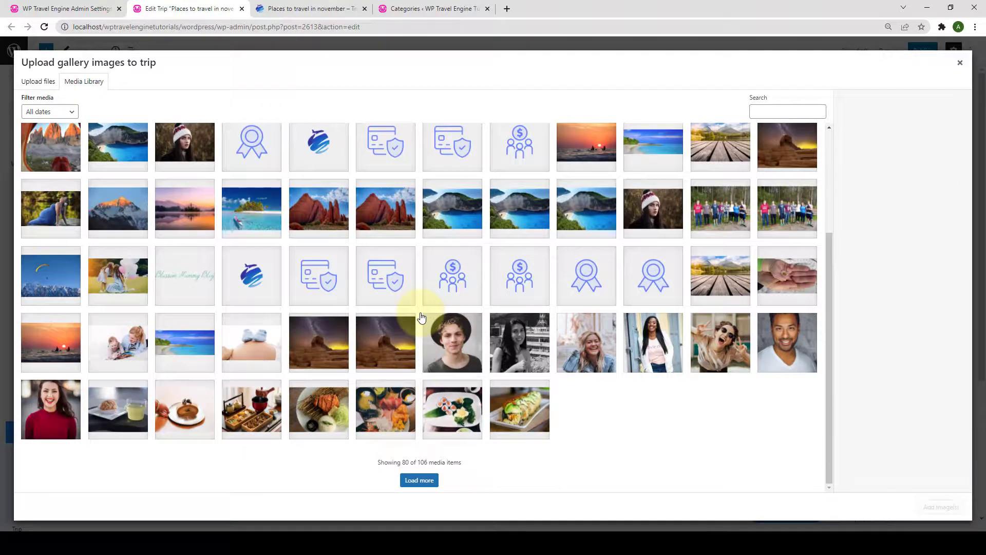
pyautogui.click(577, 210)
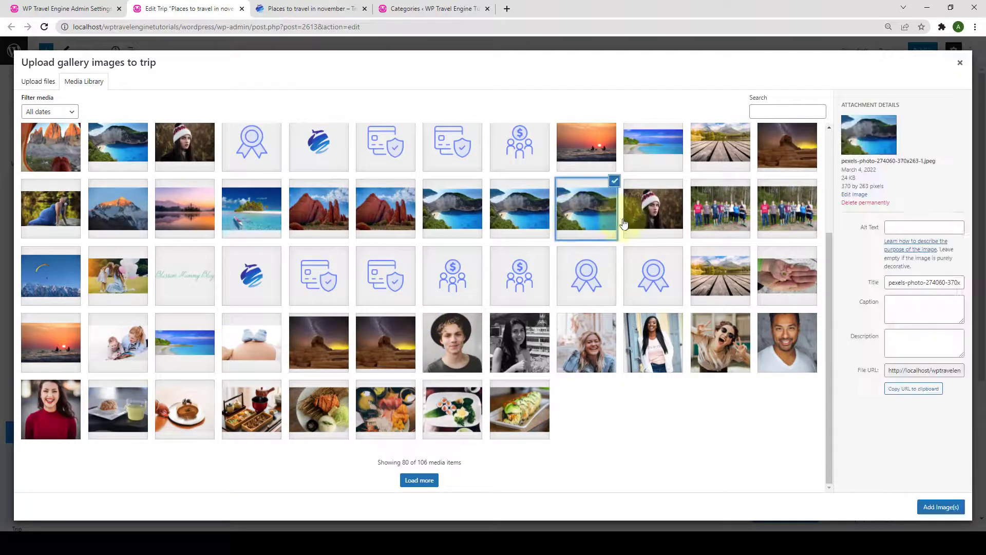
pyautogui.click(662, 222)
pyautogui.click(720, 208)
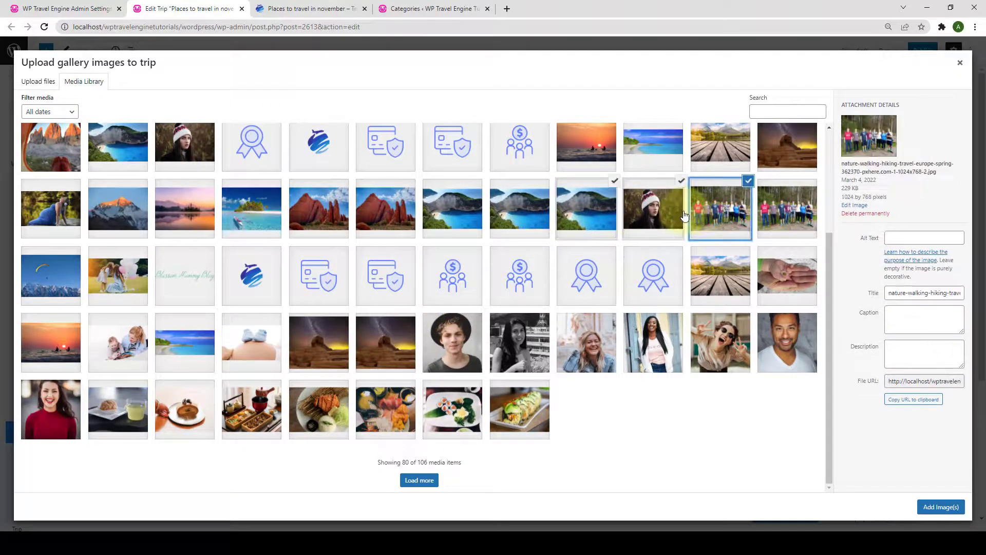
pyautogui.click(943, 508)
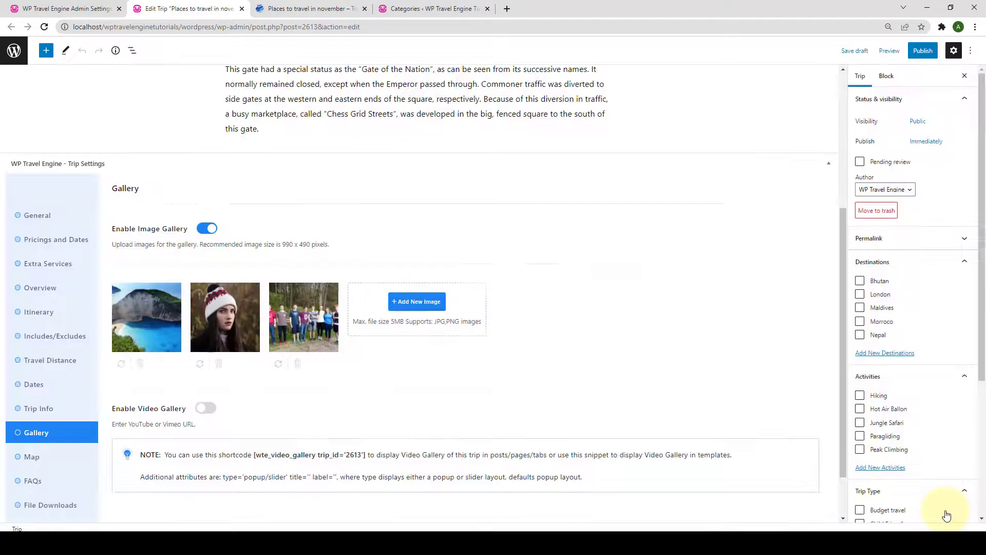
# Add the red rock formation and tropical island photos from the media library to the trip's image gallery
pyautogui.click(416, 304)
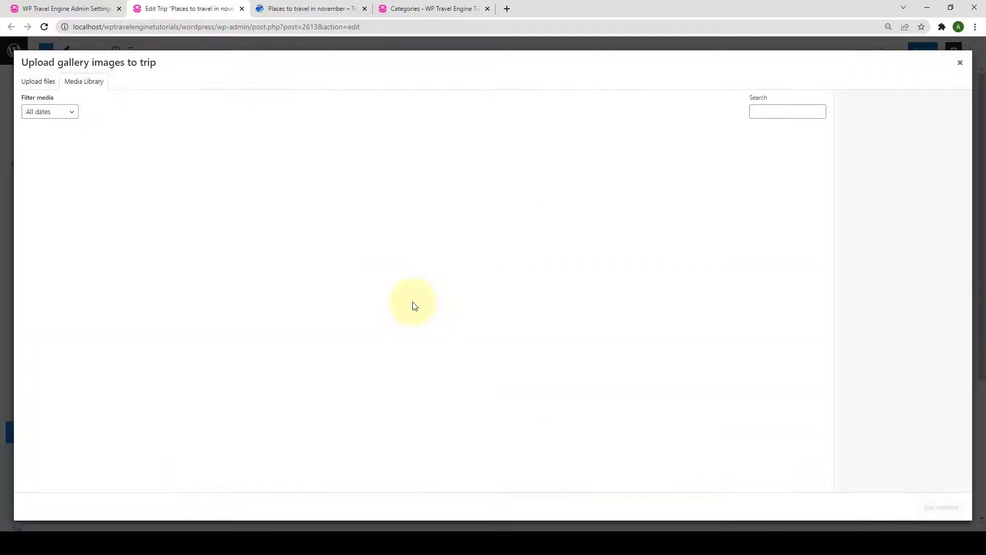
pyautogui.scroll(-3, 514, 304)
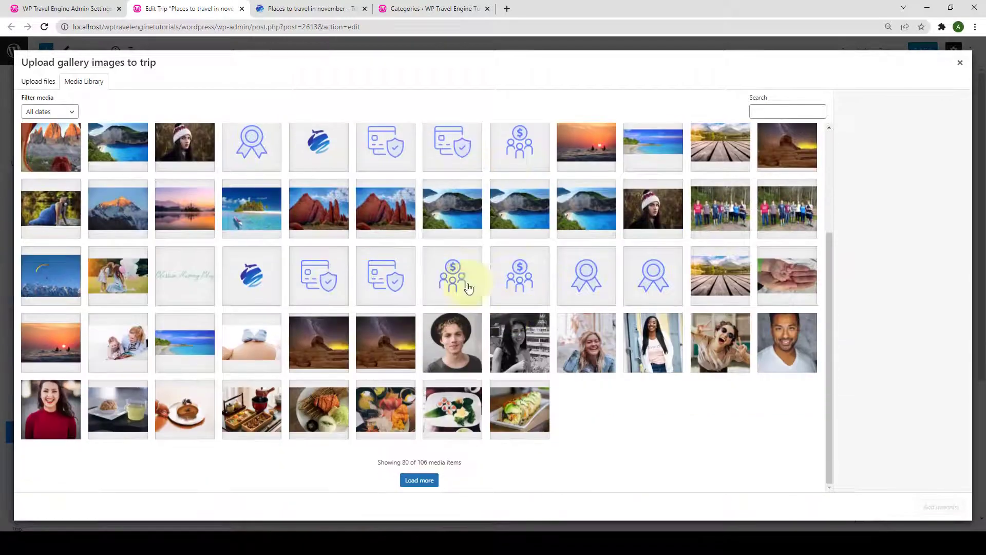
pyautogui.click(315, 226)
pyautogui.click(238, 222)
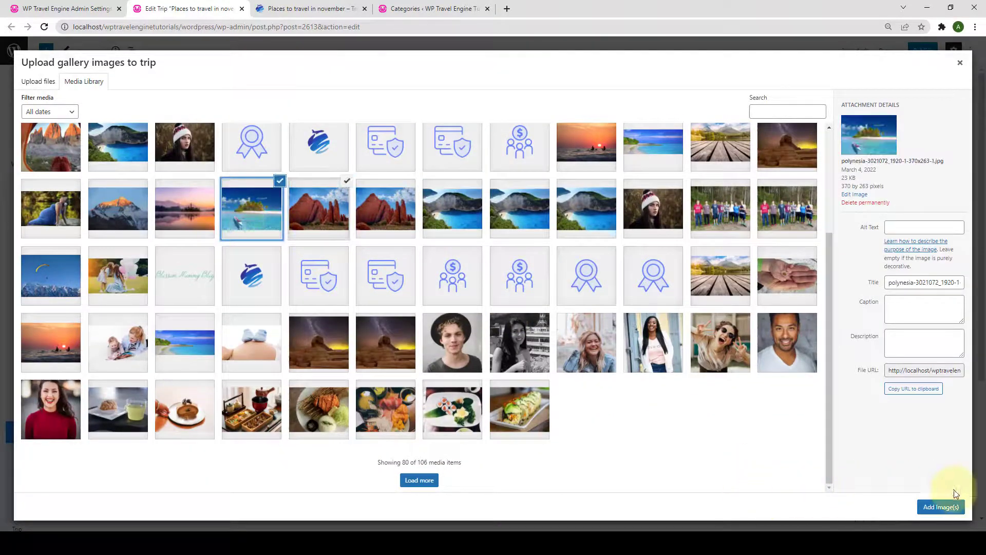
pyautogui.click(948, 508)
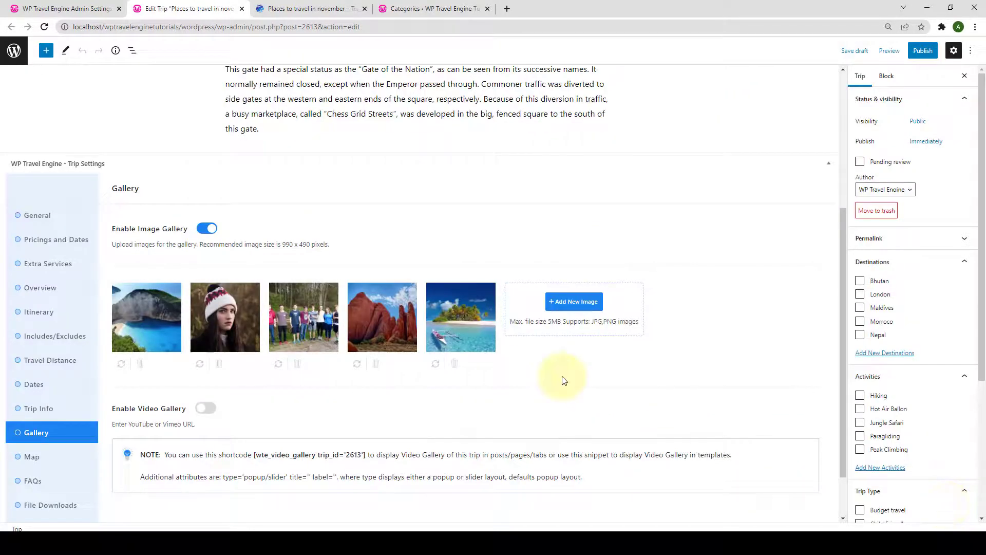
pyautogui.scroll(-1, 564, 378)
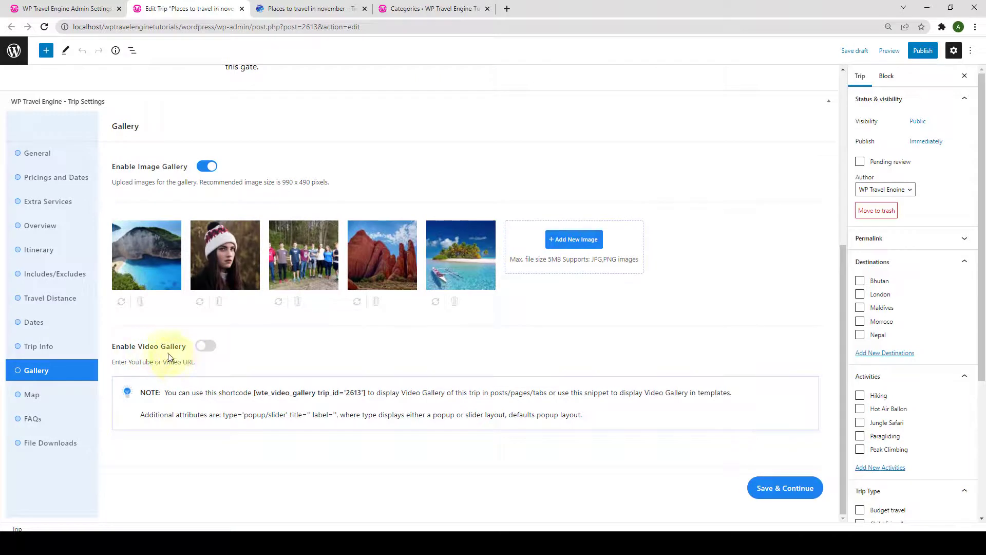
pyautogui.click(206, 346)
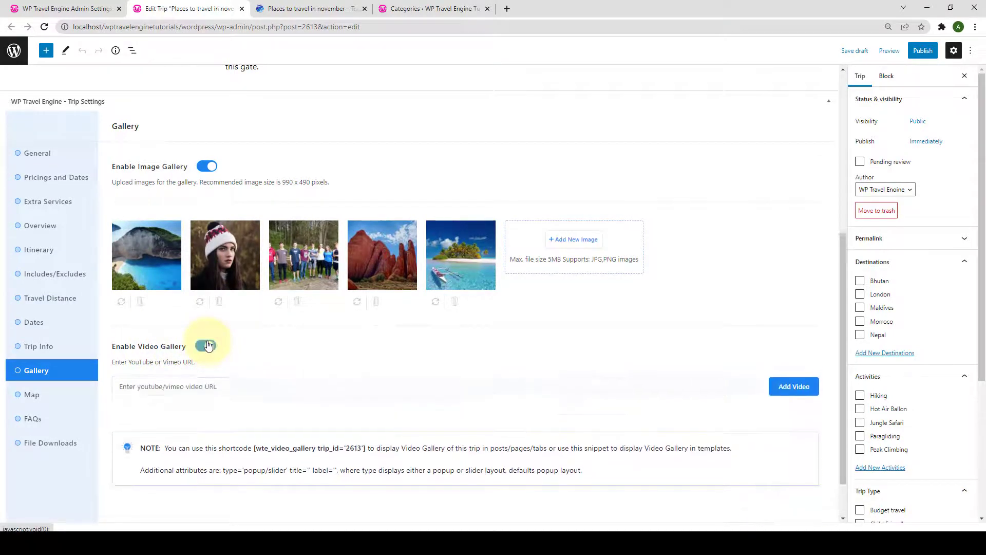
pyautogui.scroll(-1, 207, 345)
pyautogui.click(204, 313)
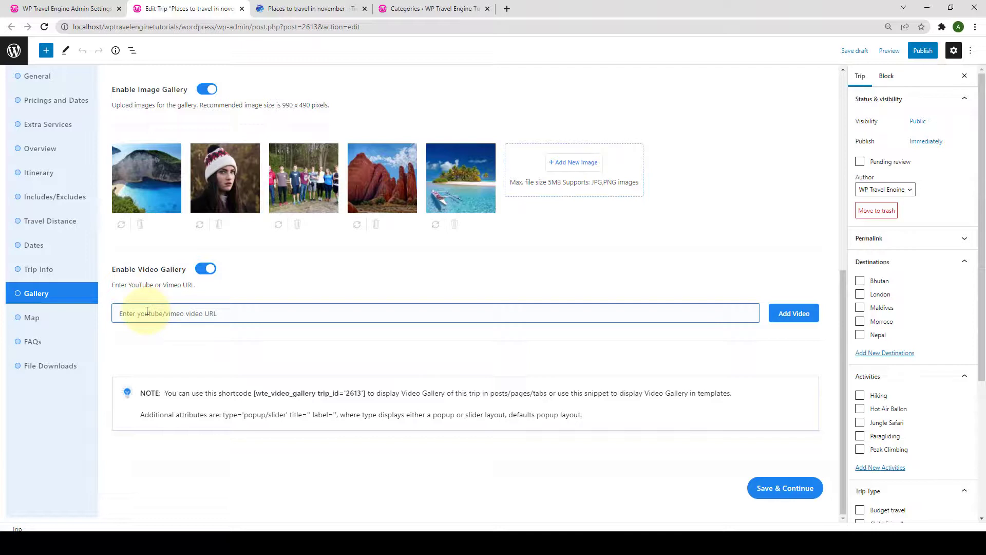
pyautogui.write('https://www.youtube.com/watch?v=jCbEI2-mFMQ')
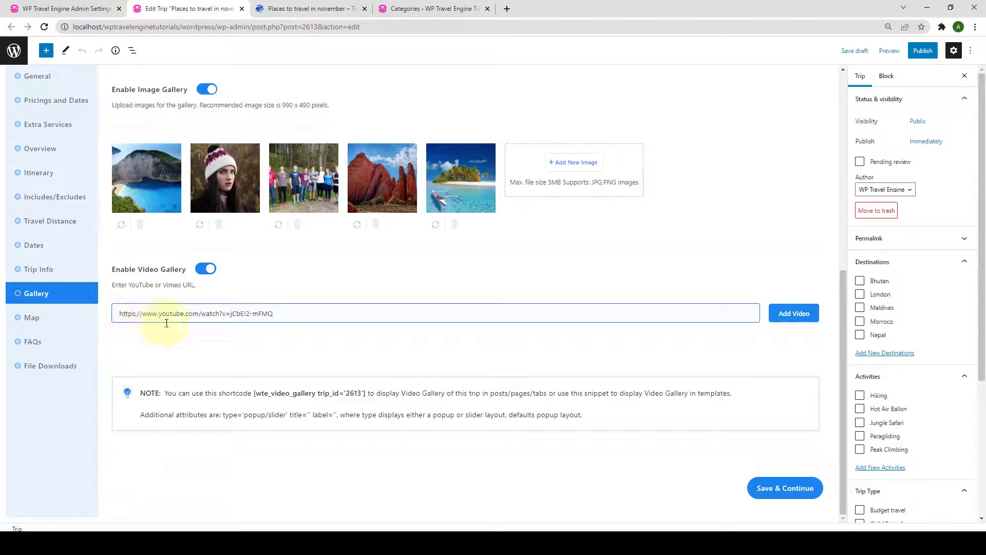
pyautogui.click(795, 314)
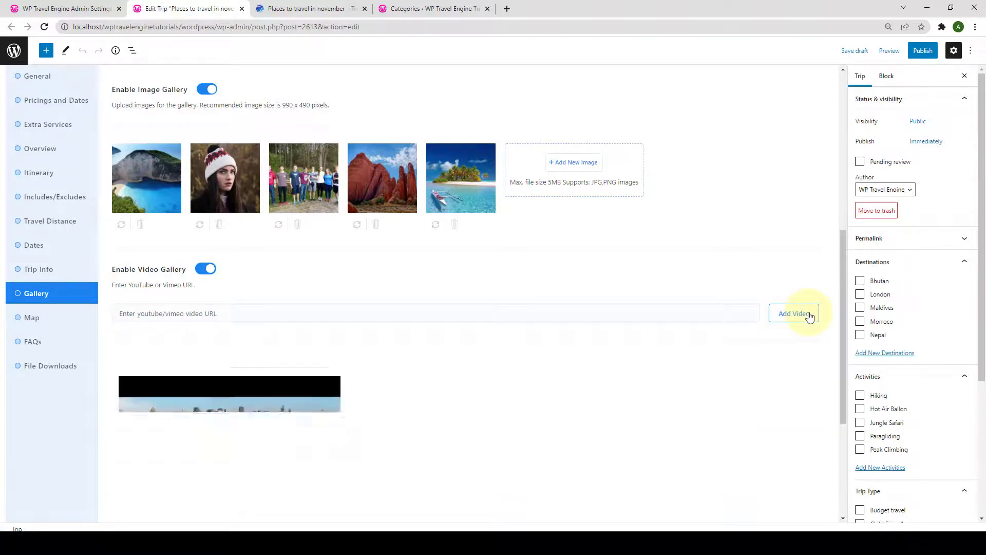
# Save the trip's Gallery section and continue to the Map section
pyautogui.scroll(-1, 430, 399)
pyautogui.scroll(-2, 429, 398)
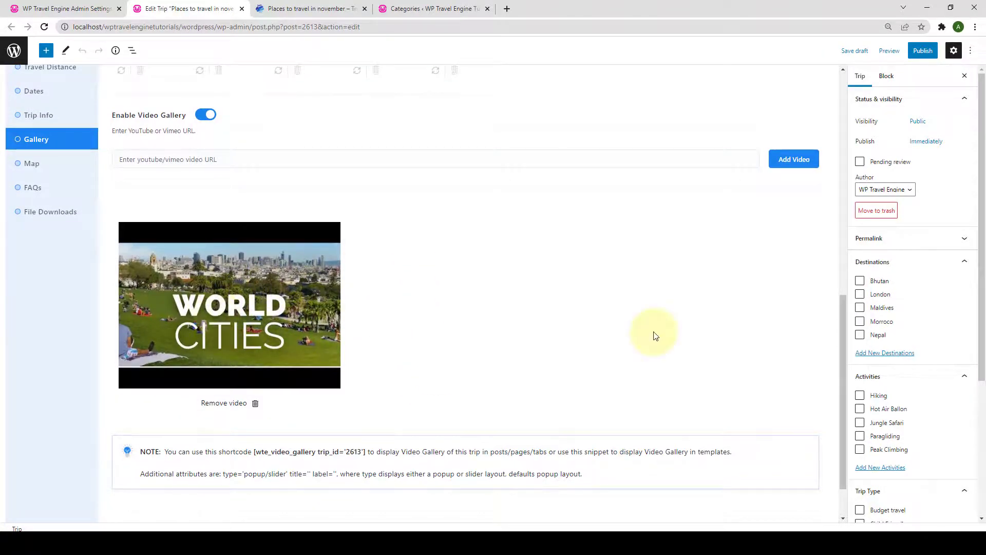
pyautogui.scroll(-1, 668, 349)
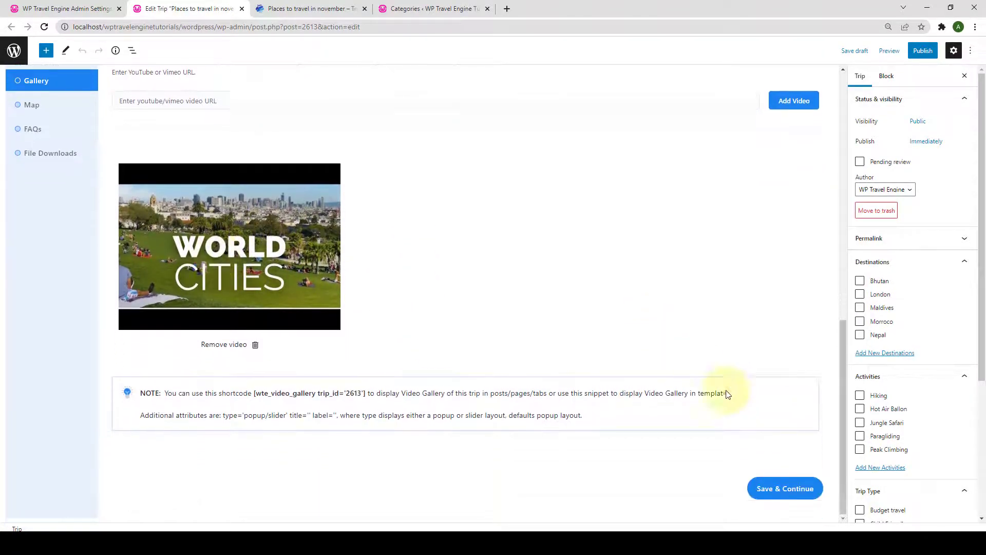
pyautogui.click(808, 489)
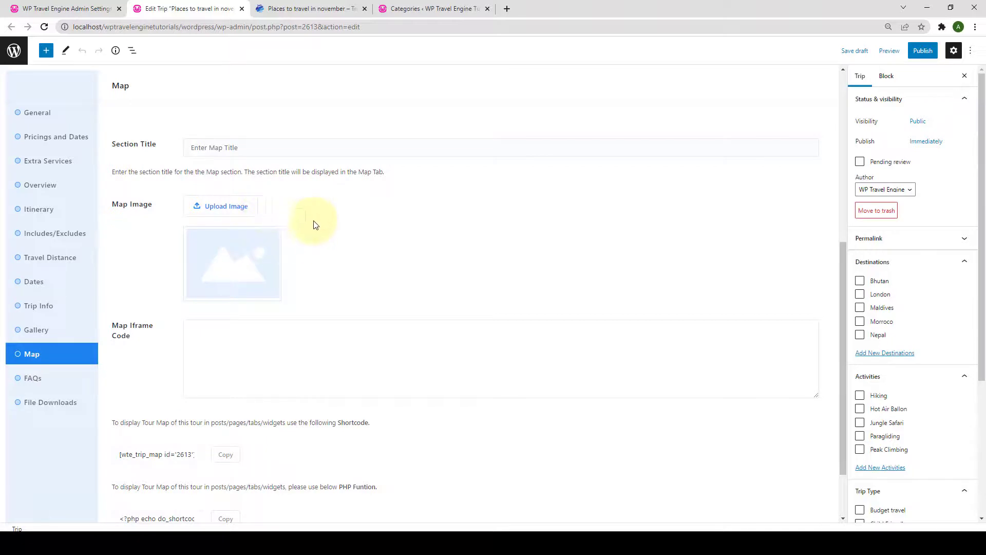
# Title the Map section "MAP" and view the media library for the map image without choosing one
pyautogui.click(193, 150)
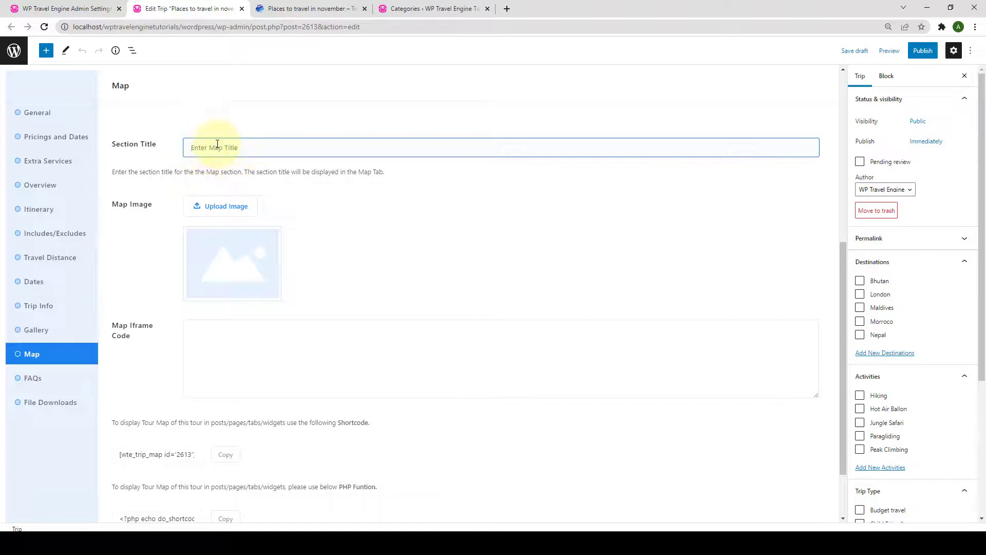
pyautogui.write('MAP')
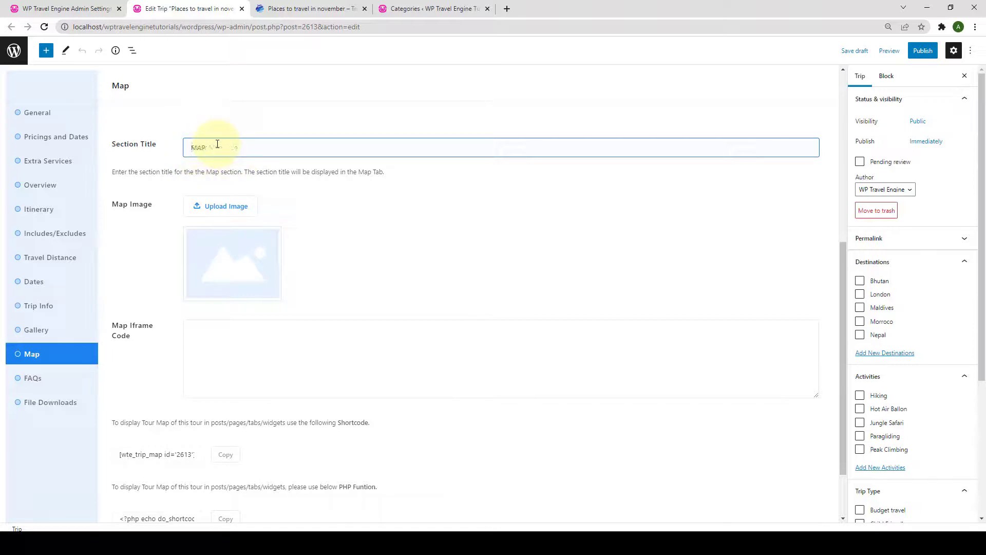
pyautogui.click(237, 207)
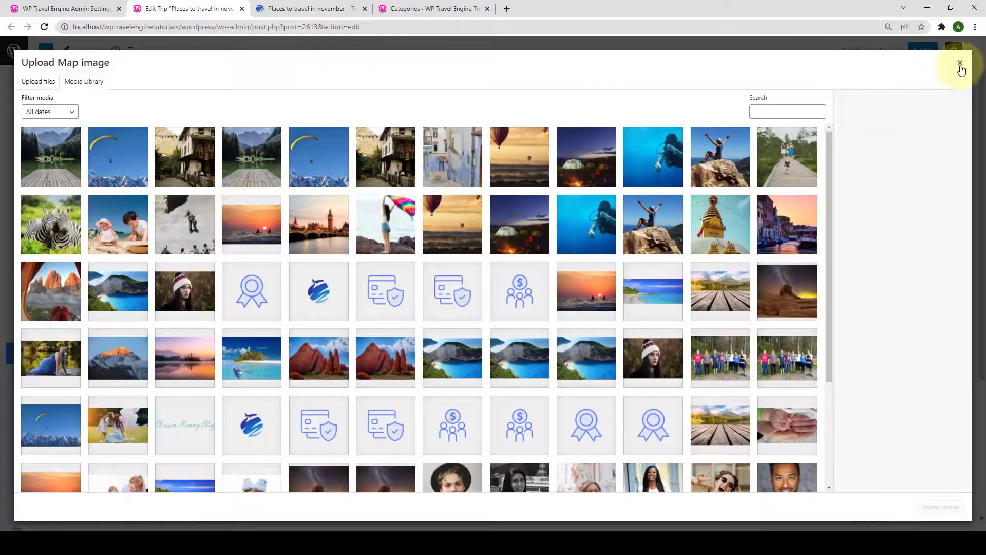
pyautogui.click(960, 62)
# Search Google for "GOOGLE MAP" in a new browser tab to find a source for the map iframe code
pyautogui.scroll(-2, 205, 278)
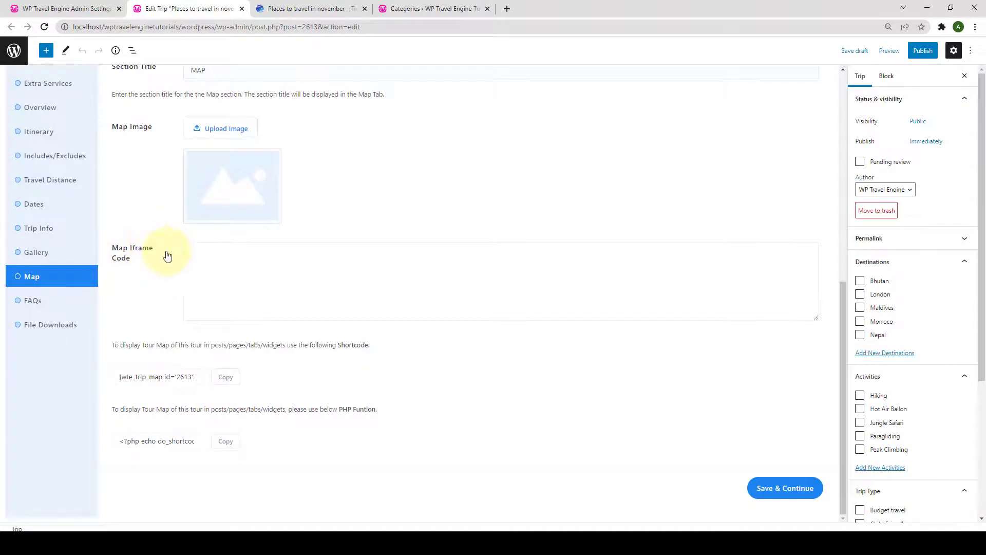
pyautogui.click(207, 258)
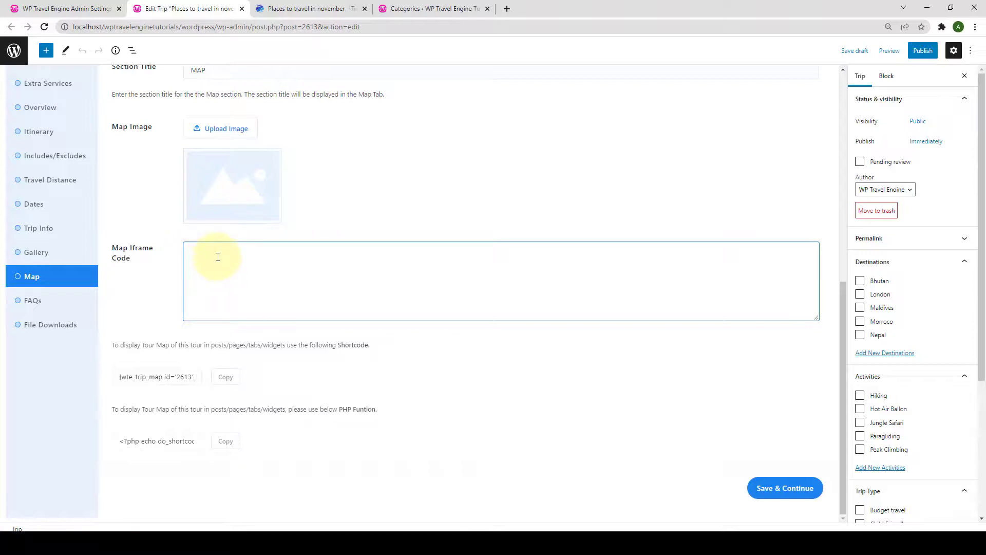
pyautogui.click(507, 8)
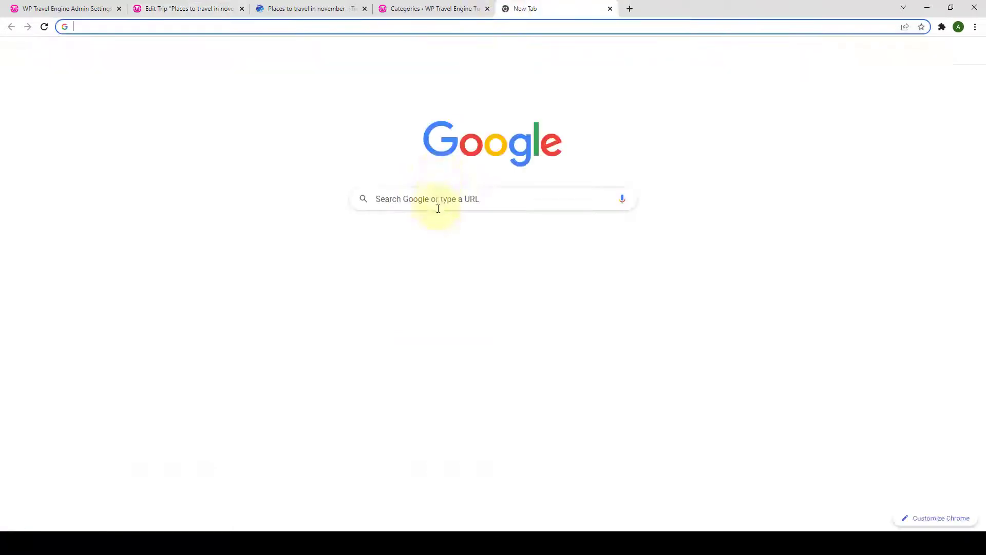
pyautogui.click(455, 199)
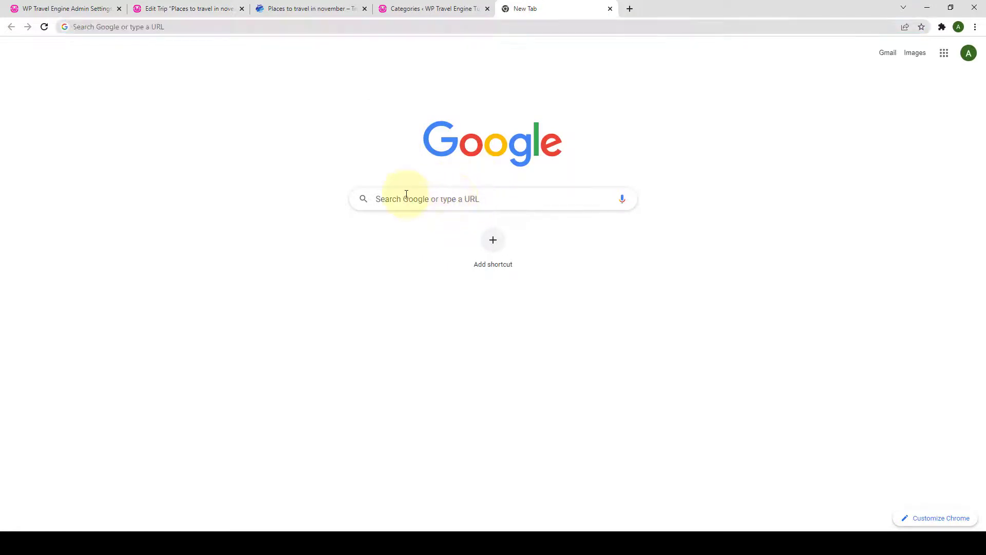
pyautogui.write('GOOGLE MAP')
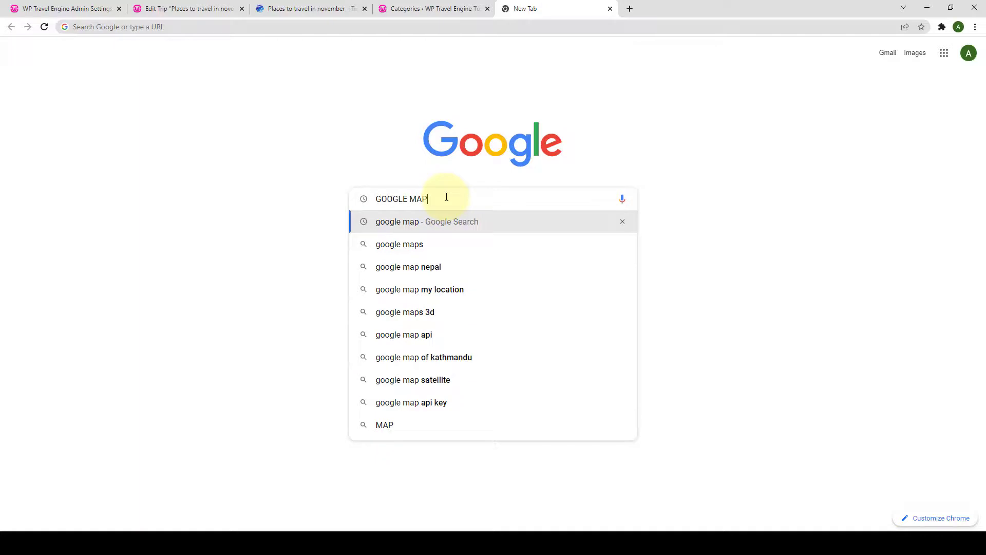
pyautogui.press('Return')
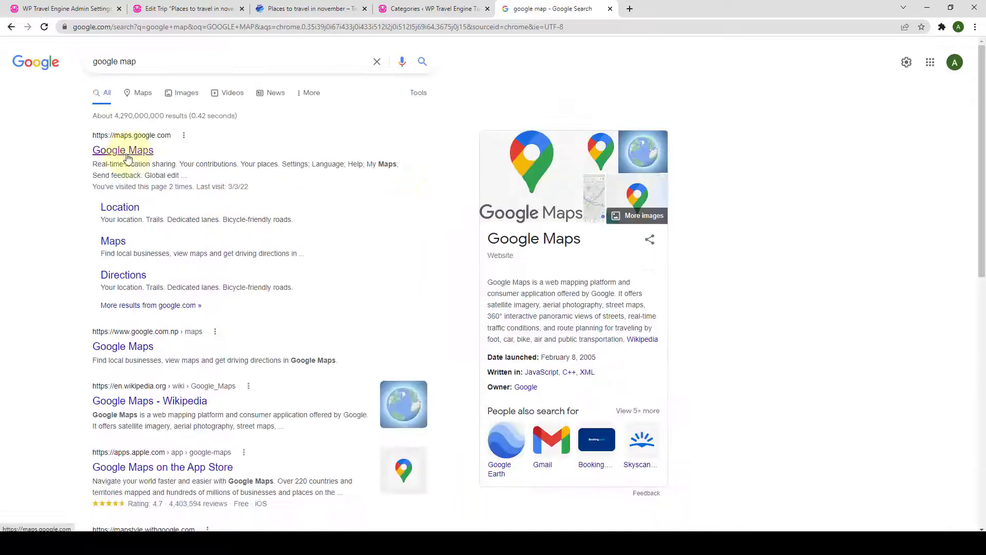
# Look up Orly Airport, Orly, France in Google Maps and copy its medium-size embed map HTML
pyautogui.click(137, 156)
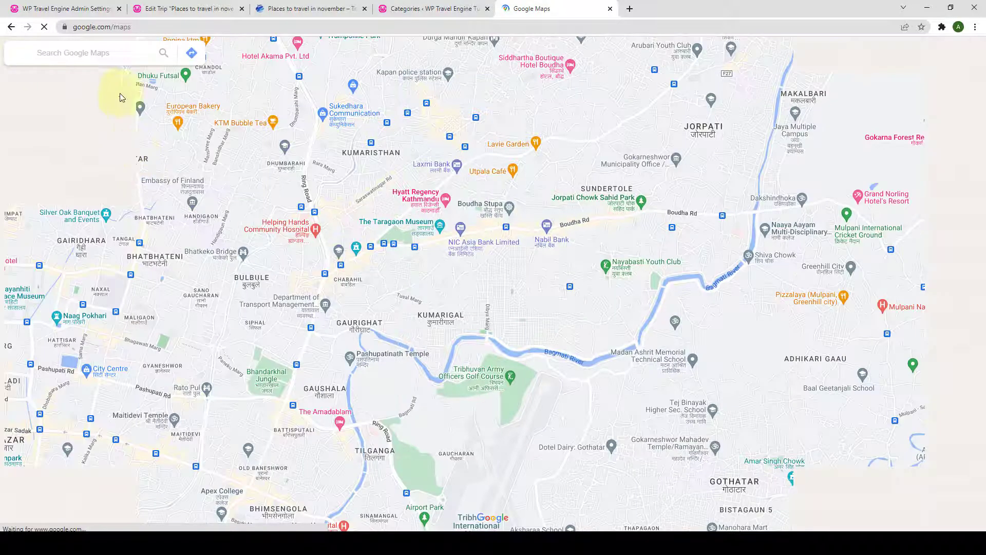
pyautogui.click(109, 50)
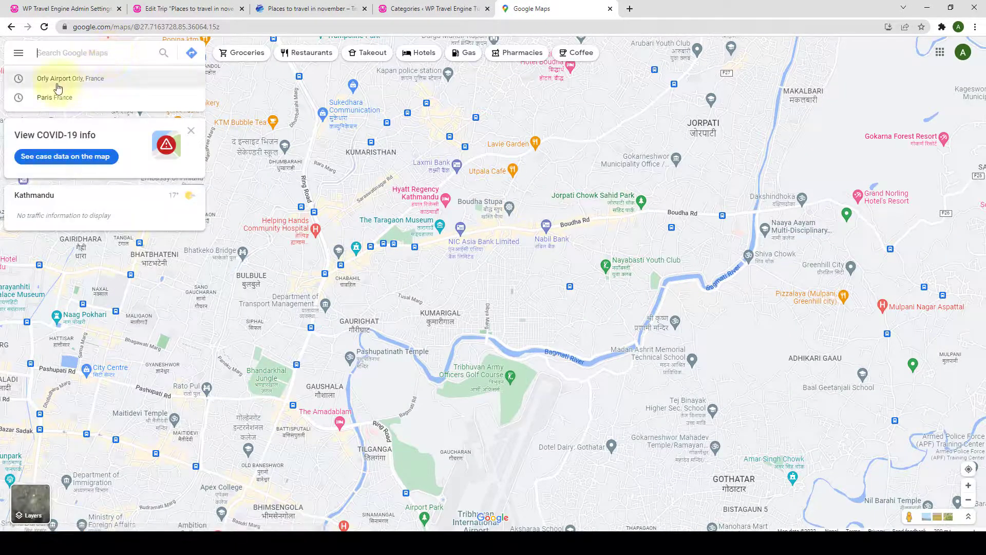
pyautogui.click(84, 82)
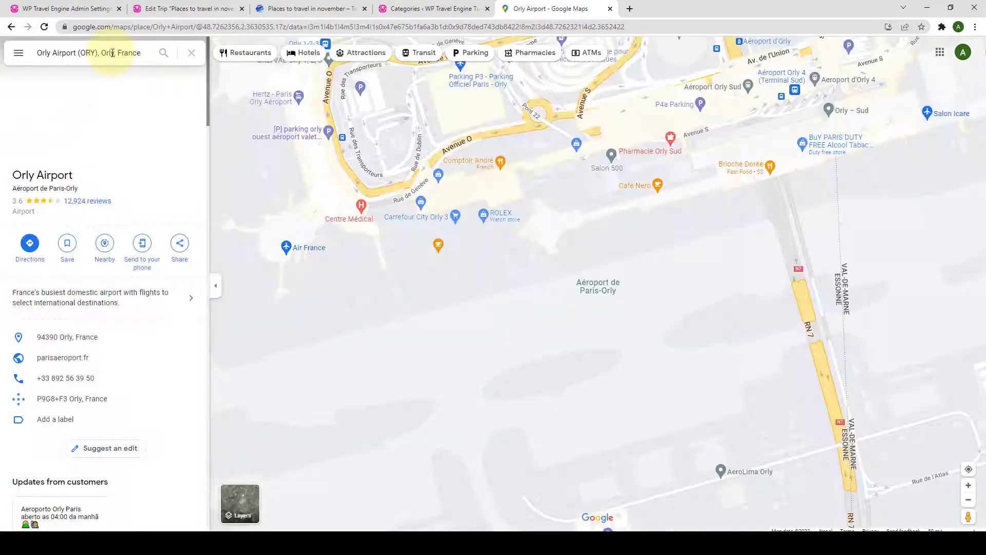
pyautogui.click(181, 246)
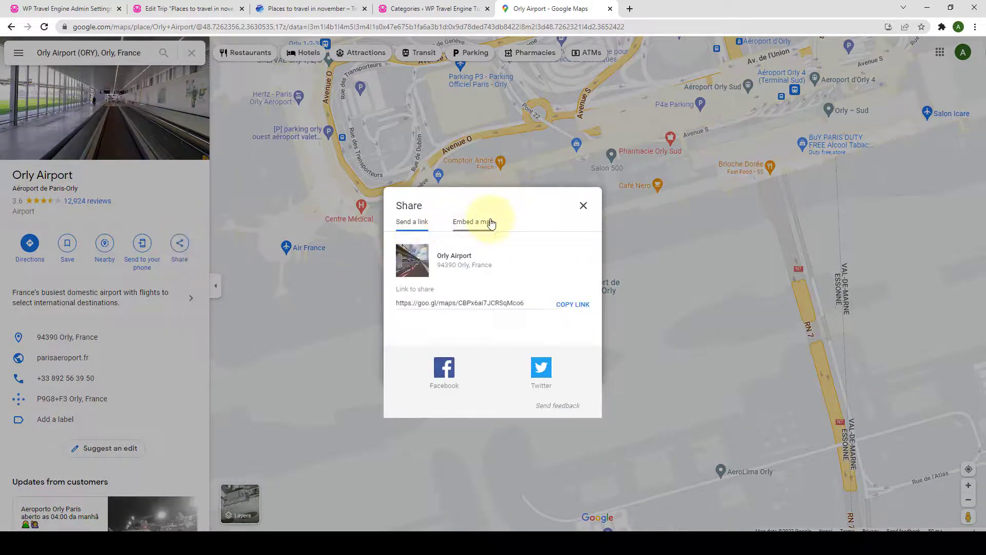
pyautogui.click(490, 223)
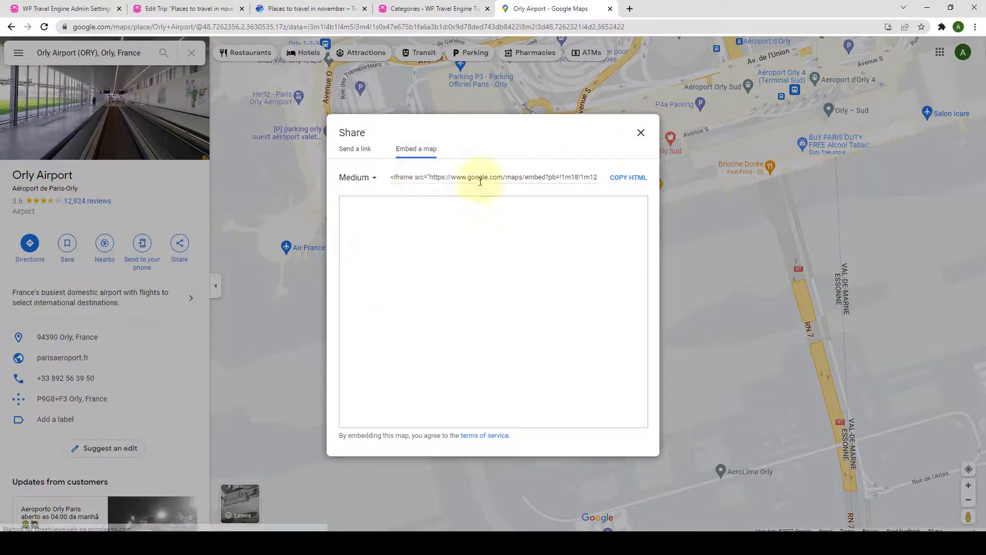
pyautogui.click(637, 180)
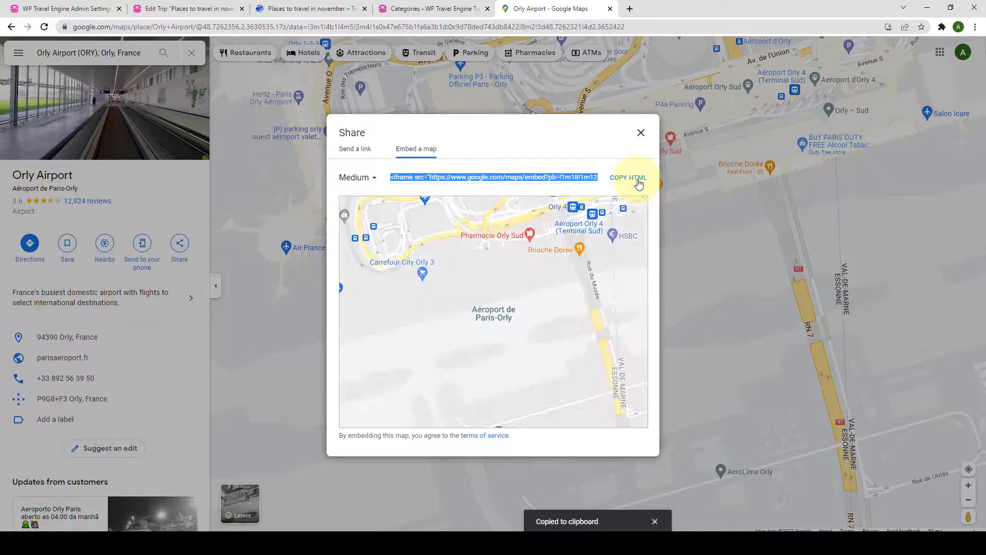
pyautogui.click(641, 133)
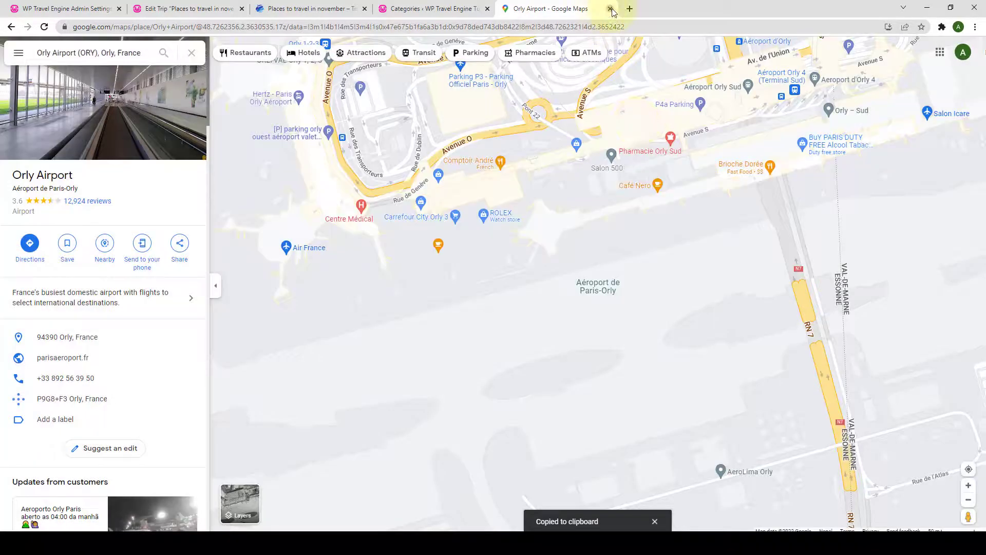
# Paste the copied Google Maps embed code as the trip's Map Iframe Code and save the Map section
pyautogui.click(611, 9)
pyautogui.rightClick(247, 261)
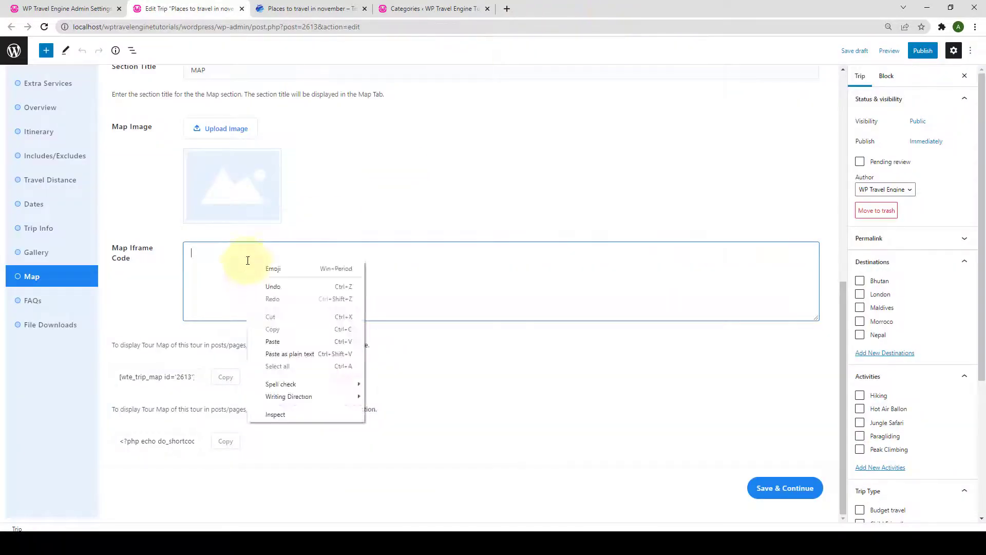
pyautogui.click(273, 342)
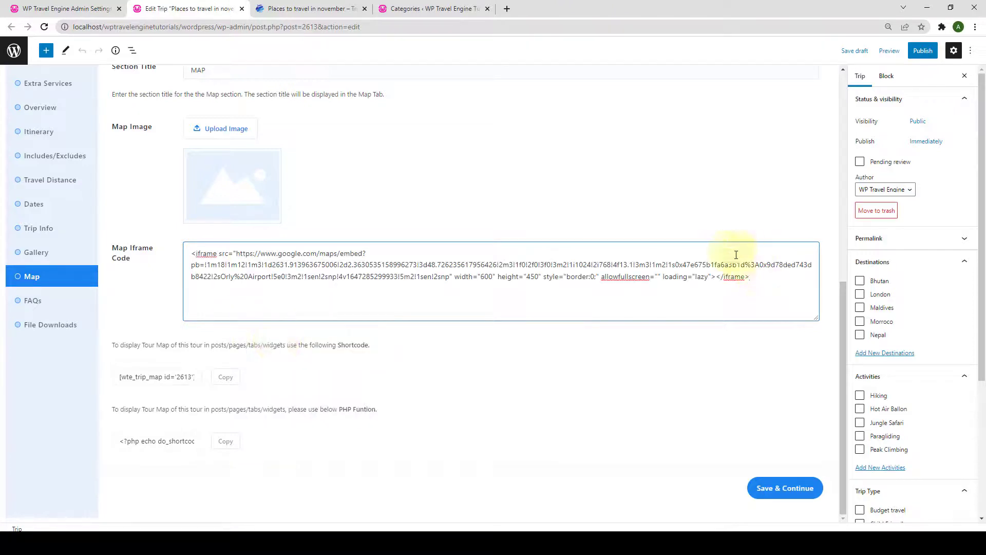
pyautogui.click(791, 493)
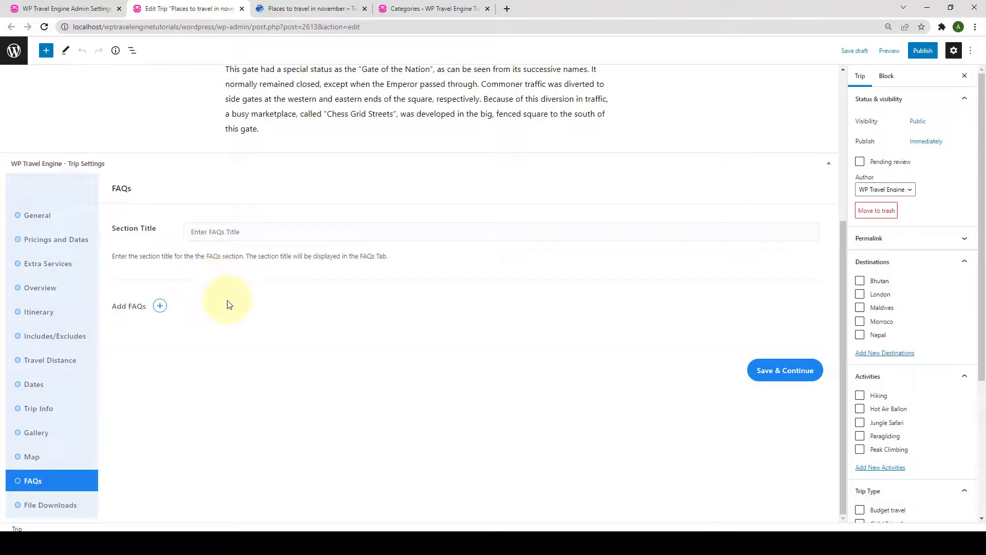
# Title the FAQs section "FAQs" and add a first blank FAQ entry
pyautogui.click(239, 236)
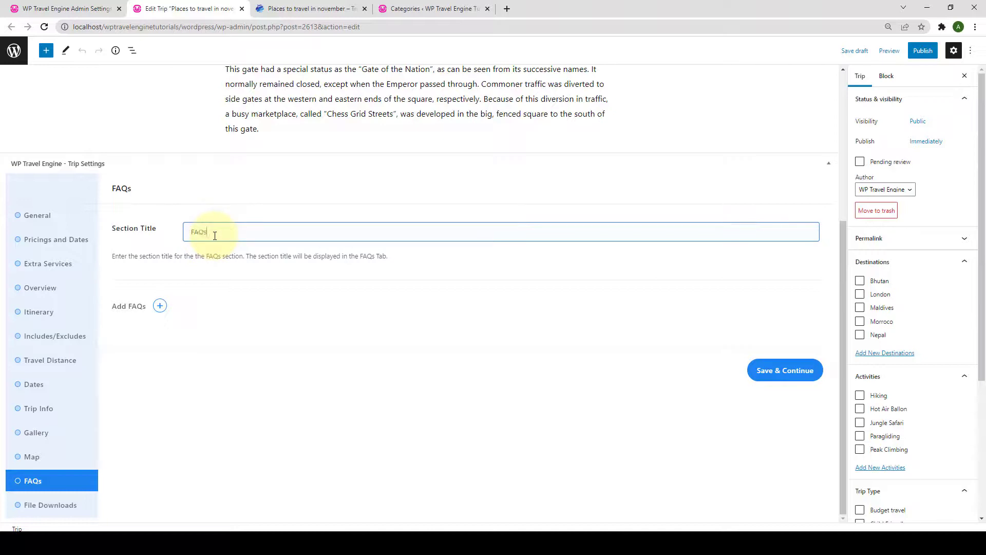
pyautogui.click(160, 306)
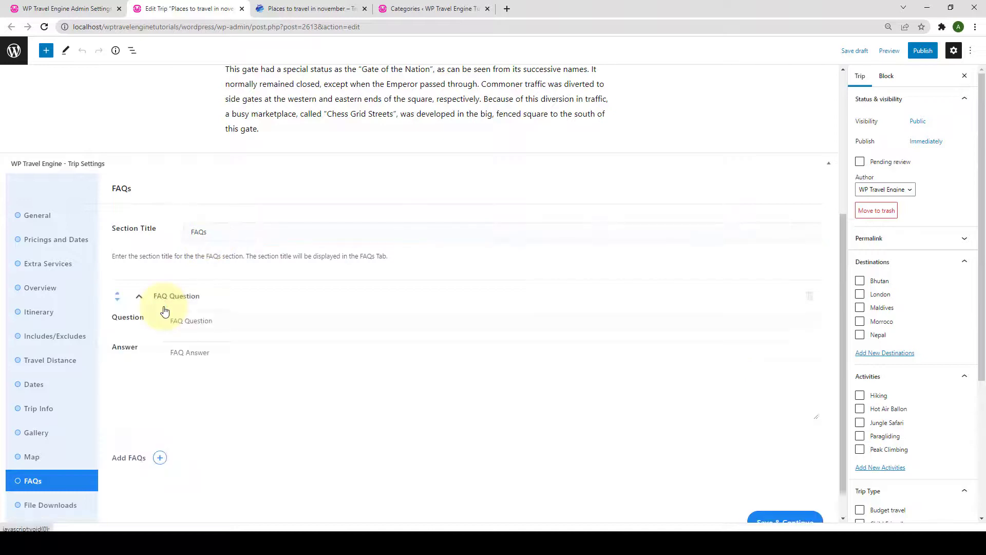
pyautogui.scroll(-1, 164, 311)
pyautogui.click(192, 288)
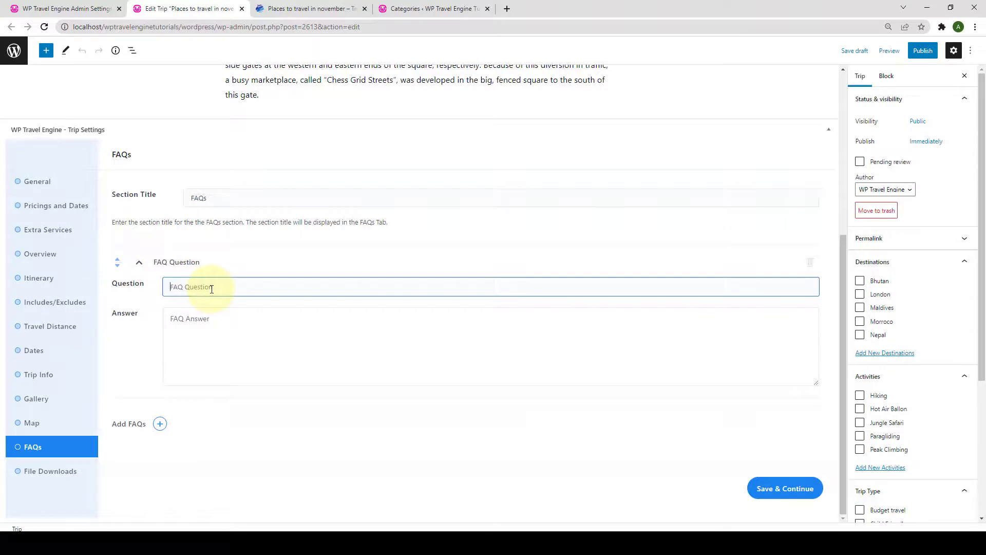
pyautogui.click(203, 319)
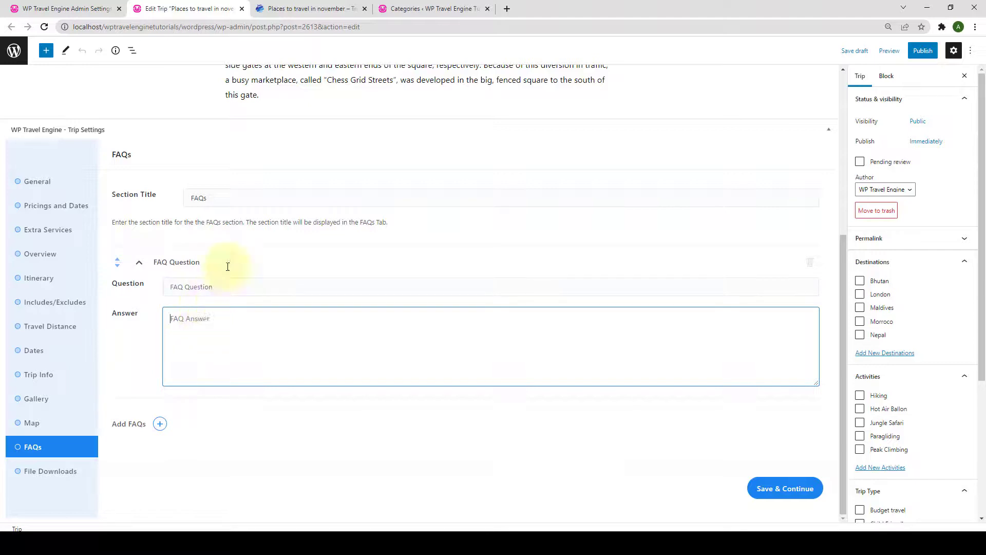
# Copy "How fit do I need to be to do this trek?" from the demo trip's FAQs into the first FAQ's question
pyautogui.click(278, 8)
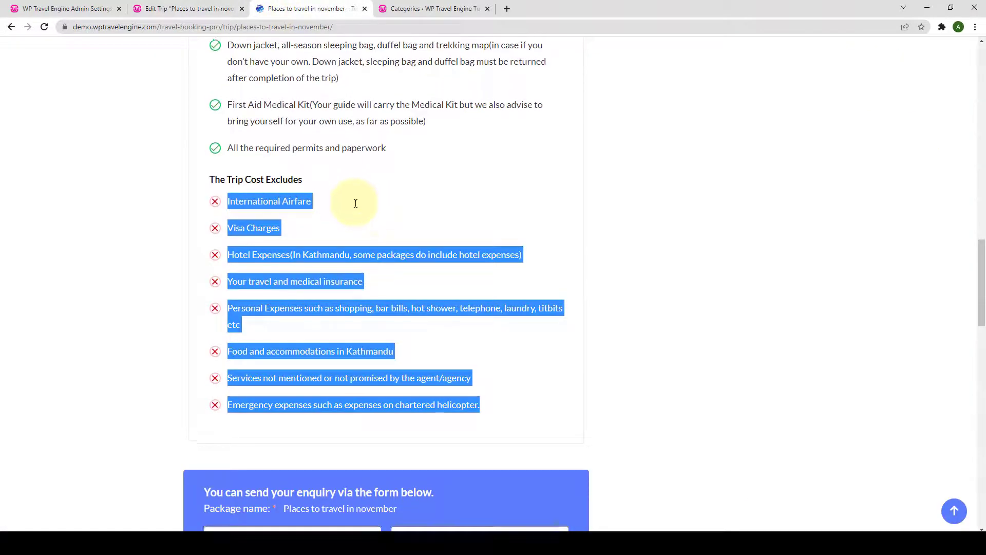
pyautogui.scroll(4, 375, 324)
pyautogui.click(419, 145)
pyautogui.scroll(1, 419, 145)
pyautogui.click(409, 126)
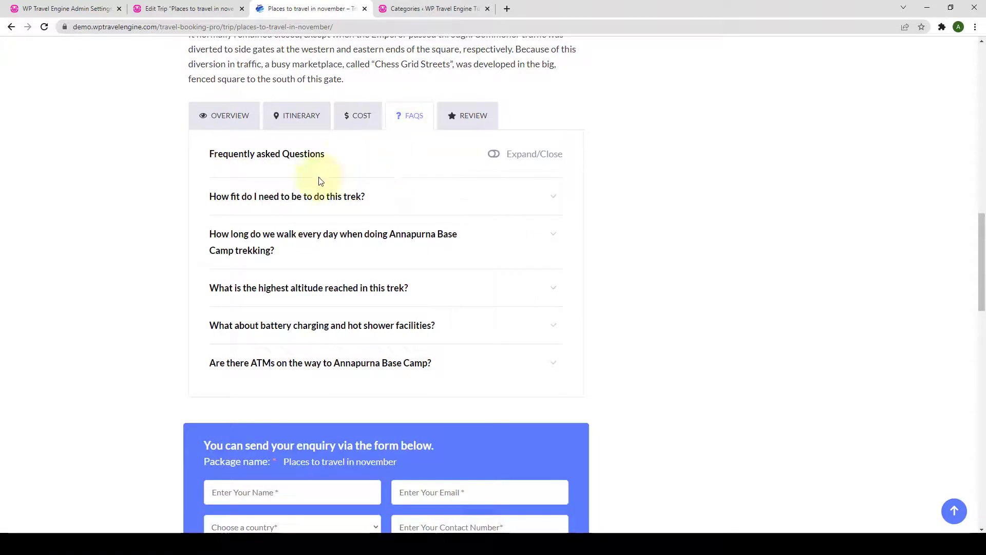
pyautogui.moveTo(204, 197); pyautogui.dragTo(371, 207)
pyautogui.rightClick(371, 206)
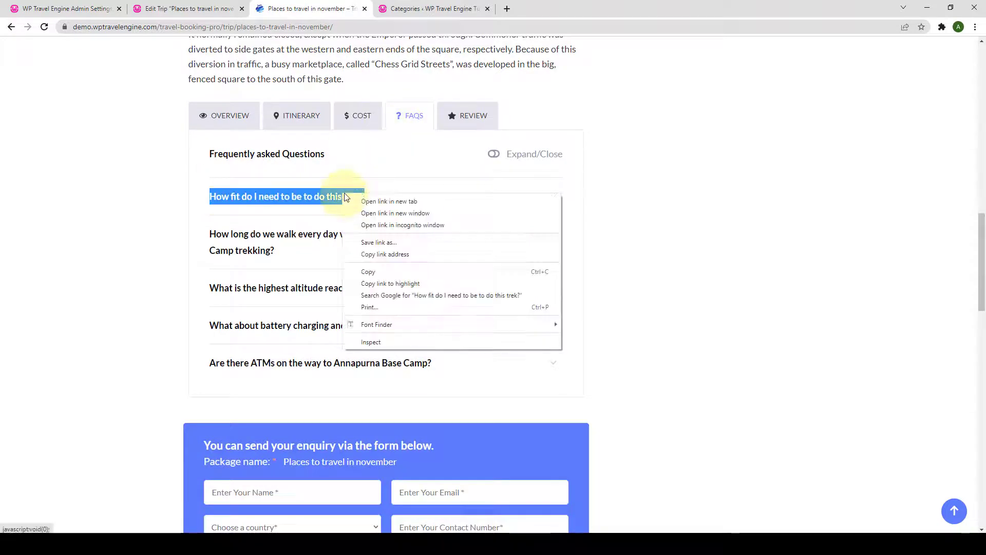
pyautogui.click(380, 269)
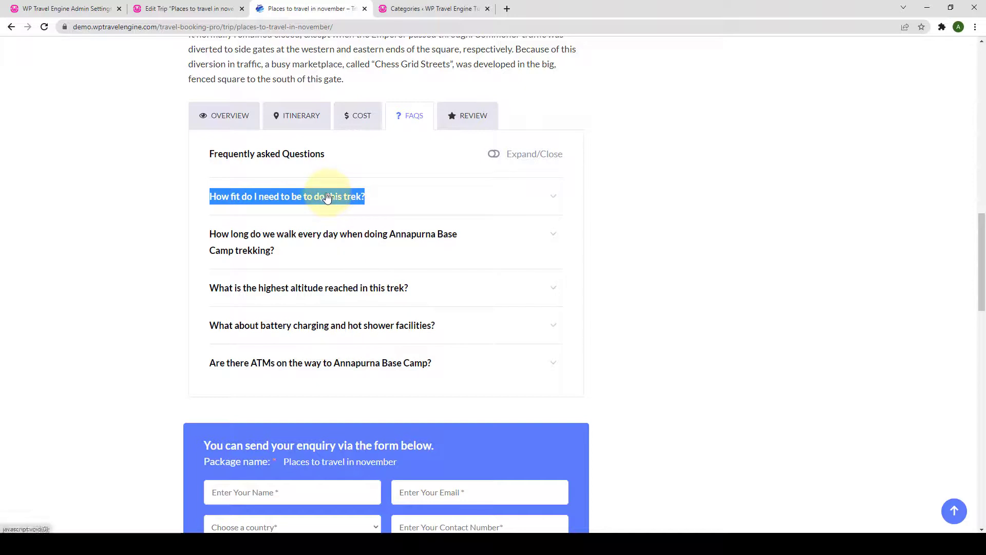
pyautogui.click(188, 8)
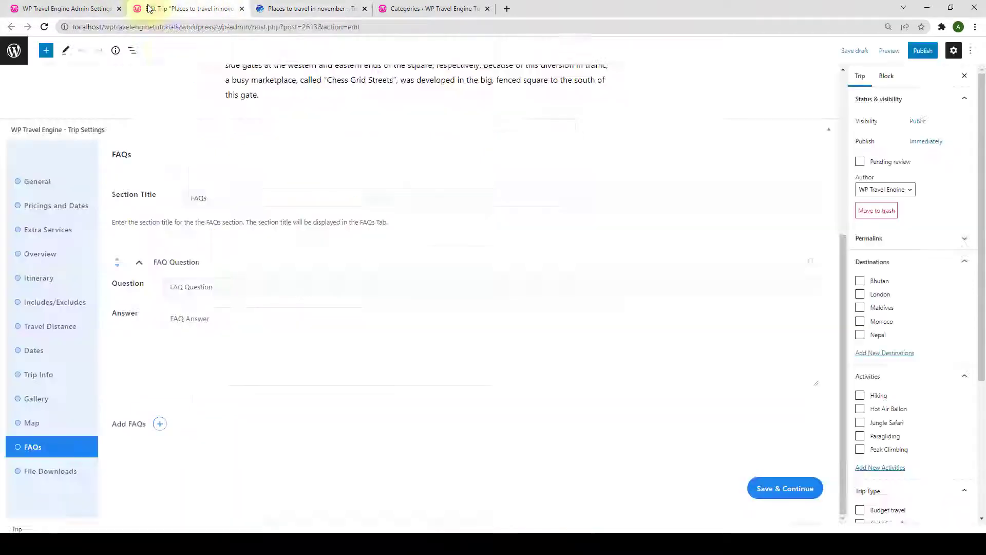
pyautogui.rightClick(220, 292)
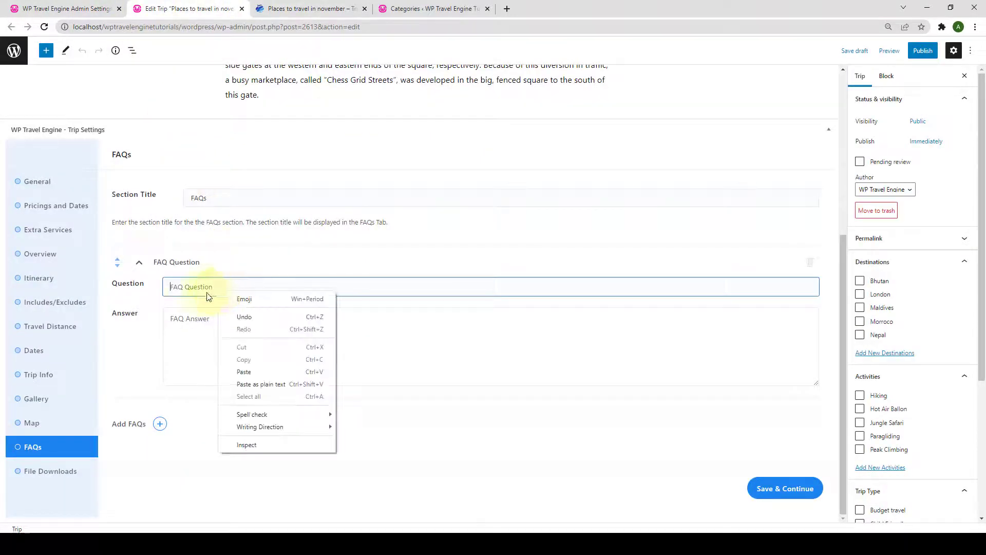
pyautogui.click(254, 372)
# Copy the demo trip's answer about Annapurna Base Camp being a Grade B trekking route into the first FAQ's answer
pyautogui.click(249, 337)
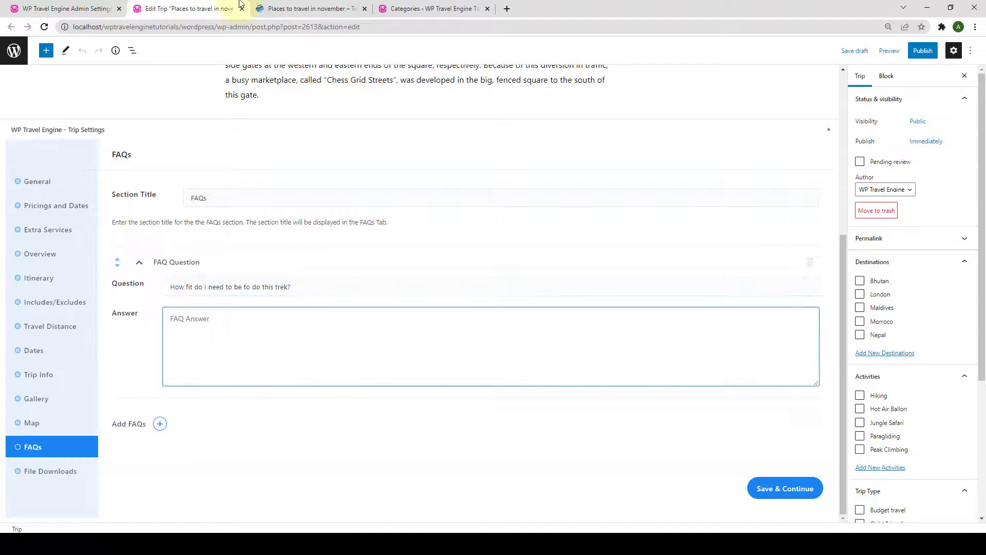
pyautogui.click(254, 4)
pyautogui.click(375, 206)
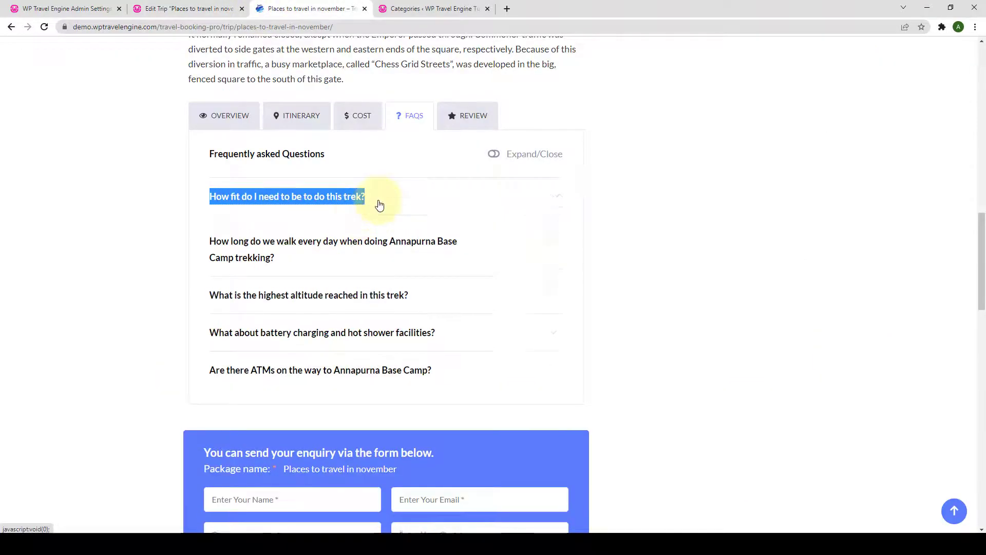
pyautogui.moveTo(567, 265); pyautogui.dragTo(203, 226)
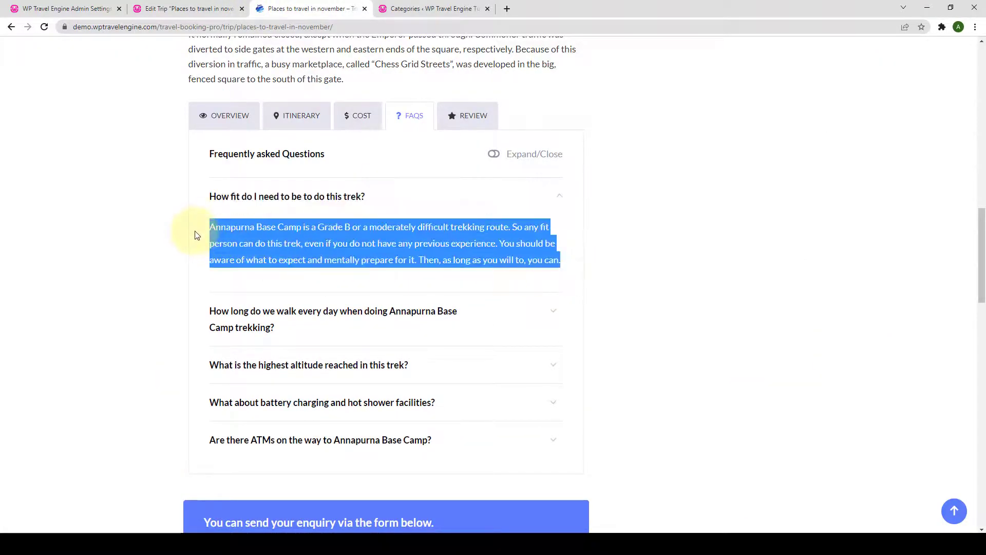
pyautogui.rightClick(243, 241)
pyautogui.click(278, 245)
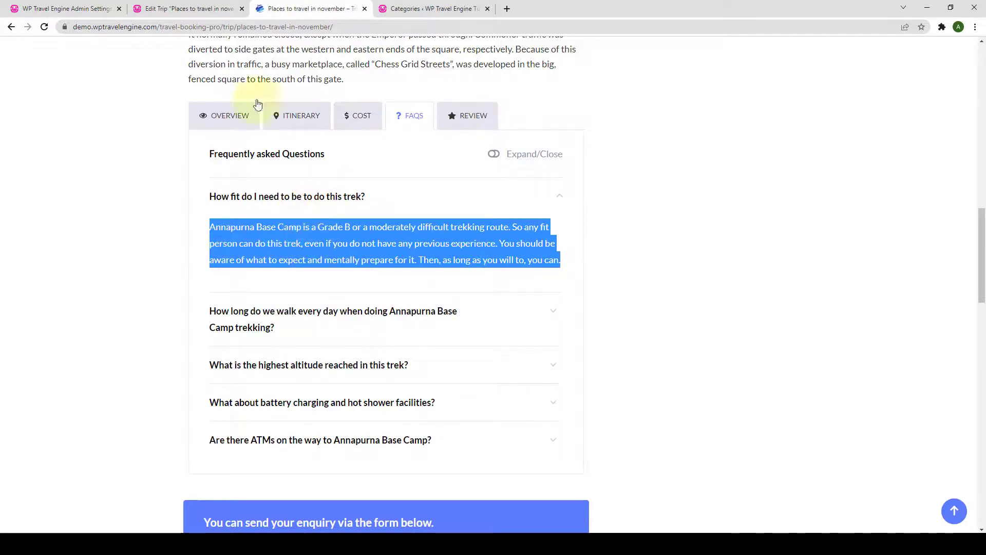
pyautogui.click(203, 6)
pyautogui.rightClick(188, 322)
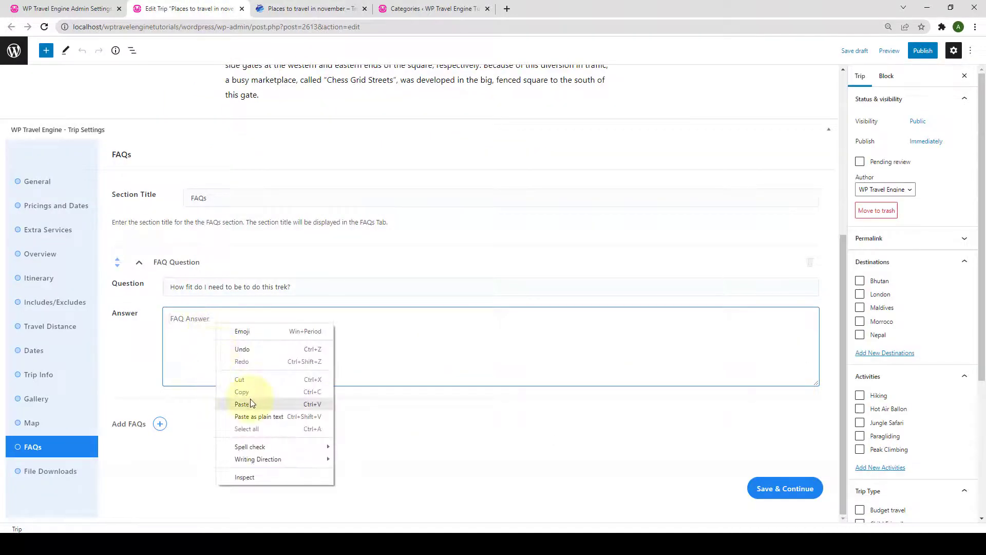
pyautogui.click(249, 402)
# Add the FAQ "How long do we walk every day when doing Annapurna Base Camp trekking?" with its answer of 4 to 6 hours per day
pyautogui.click(160, 424)
pyautogui.click(242, 284)
pyautogui.hotkey('ctrl', 'v')
pyautogui.click(220, 322)
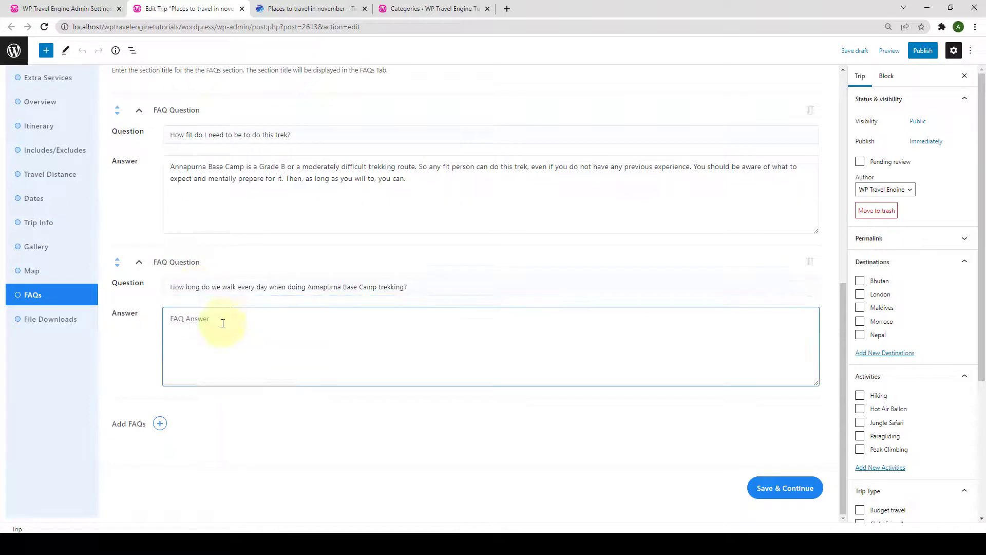
pyautogui.hotkey('ctrl', 'v')
# Add the FAQ "What is the highest altitude reached in this trek?" with its answer giving 4190m at Annapurna Base Camp
pyautogui.click(159, 423)
pyautogui.click(193, 286)
pyautogui.hotkey('ctrl', 'v')
pyautogui.click(193, 330)
pyautogui.hotkey('ctrl', 'v')
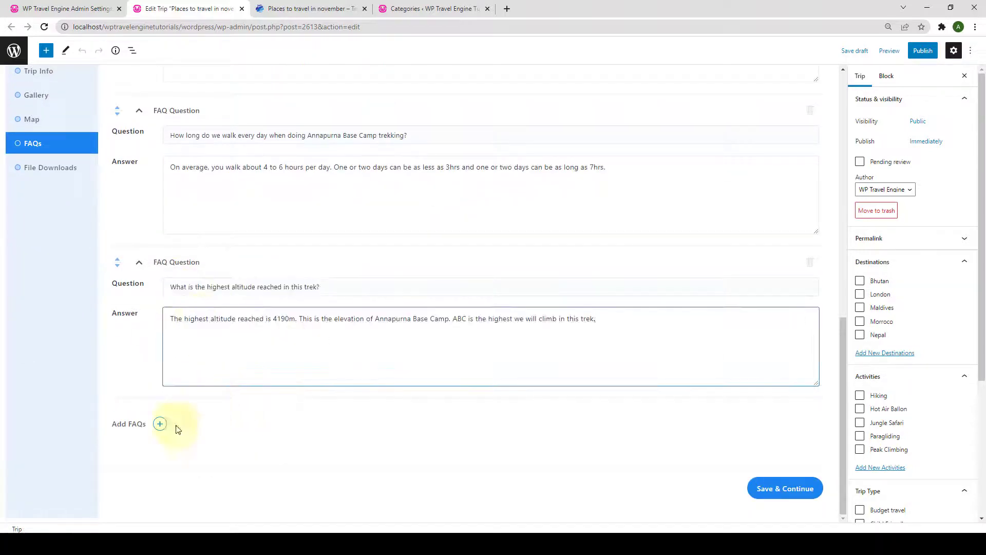
# Add the FAQ "What about battery charging and hot shower facilities?" with its answer about charging en route and paying $1-$2
pyautogui.click(160, 423)
pyautogui.click(219, 284)
pyautogui.hotkey('ctrl', 'v')
pyautogui.click(193, 326)
pyautogui.hotkey('ctrl', 'v')
# Add the FAQ "Are there ATMs on the way to Annapurna Base Camp?" with its answer about drawing cash in Pokhara or Kathmandu
pyautogui.click(159, 424)
pyautogui.click(238, 287)
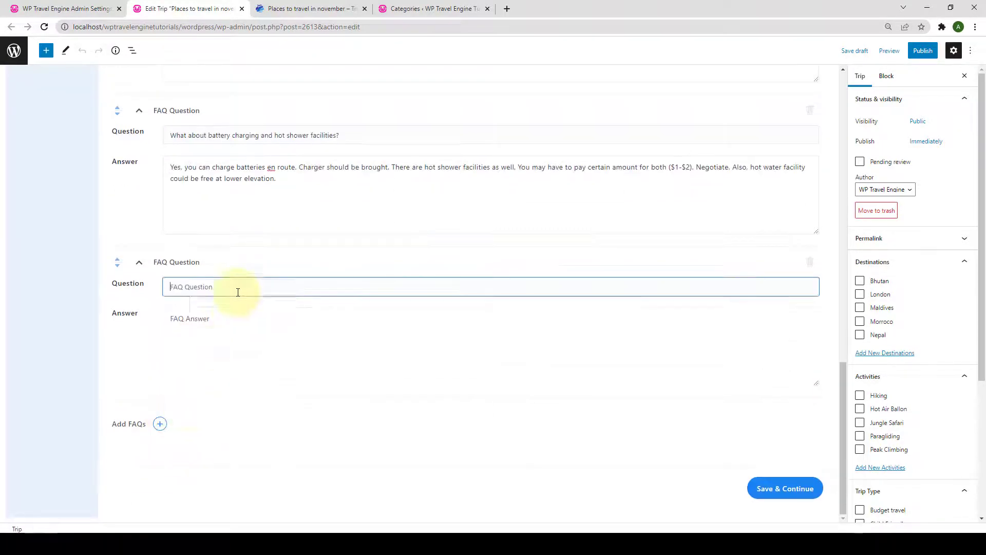
pyautogui.hotkey('ctrl', 'v')
pyautogui.click(204, 318)
pyautogui.hotkey('ctrl', 'v')
# Review the FAQ entries and save the FAQs section, continuing to File Downloads
pyautogui.scroll(6, 260, 370)
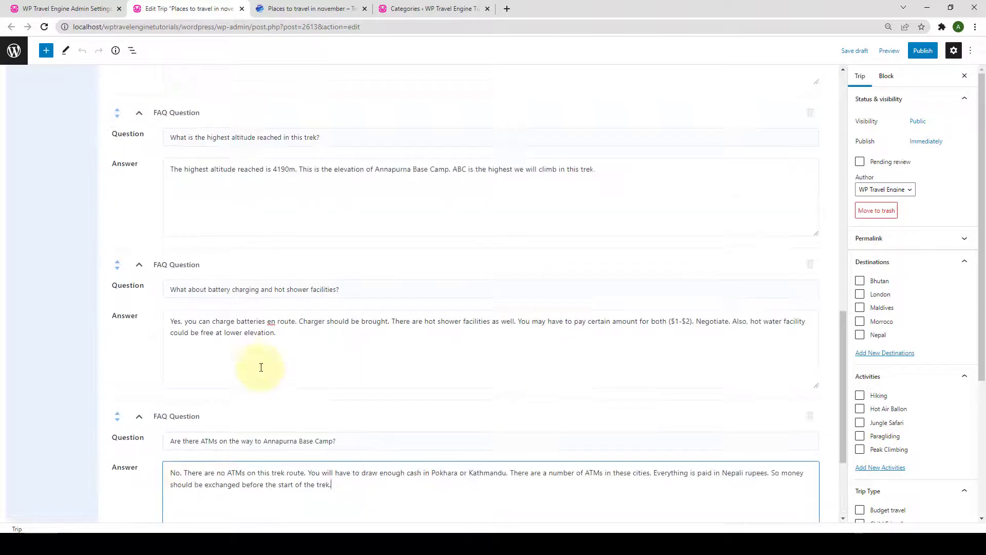
pyautogui.scroll(5, 261, 367)
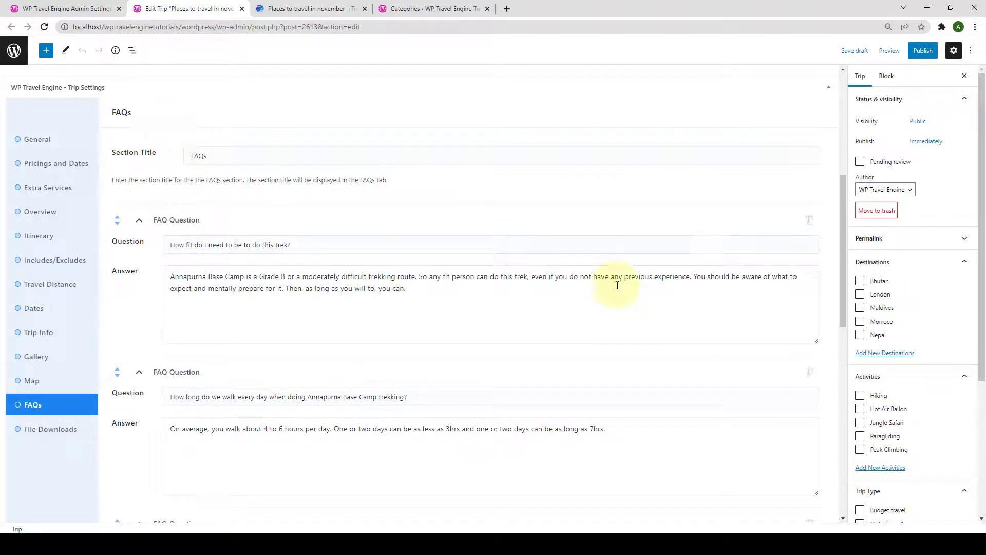
pyautogui.scroll(-8, 623, 291)
pyautogui.click(629, 308)
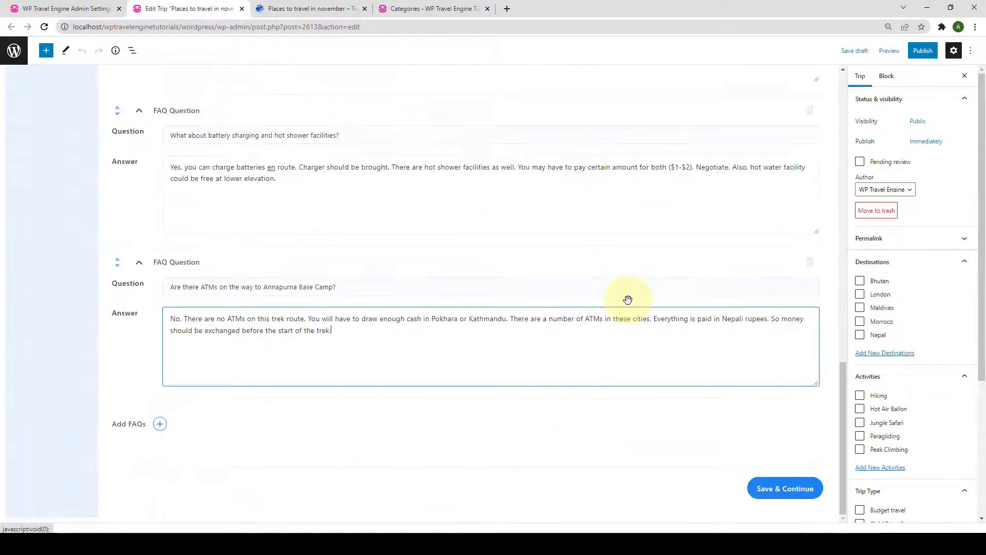
pyautogui.click(790, 491)
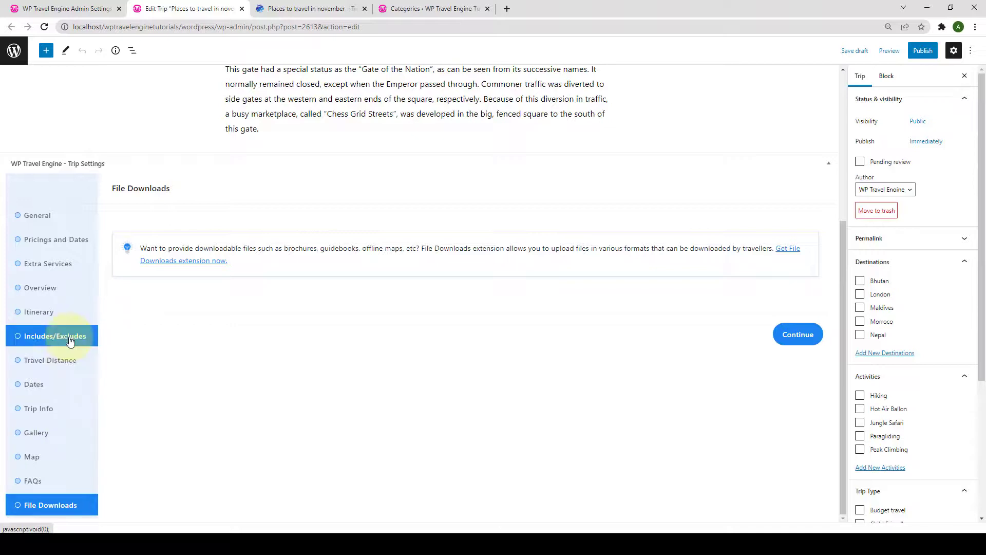
# View the trip's Travel Distance and Dates sections and the matching custom tabs in the plugin's Trip Tabs Settings
pyautogui.click(68, 369)
pyautogui.click(61, 384)
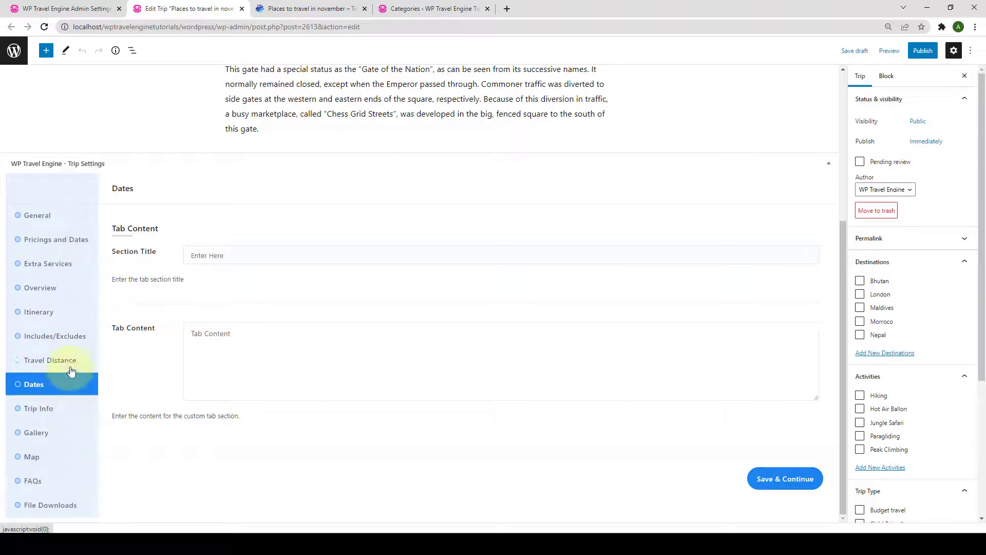
pyautogui.click(84, 9)
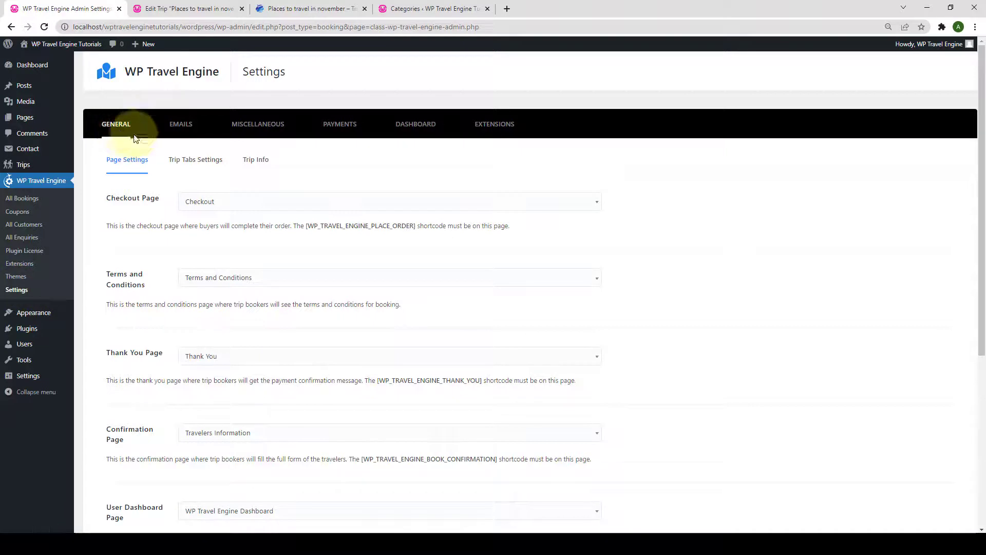
pyautogui.click(202, 162)
pyautogui.scroll(-4, 189, 257)
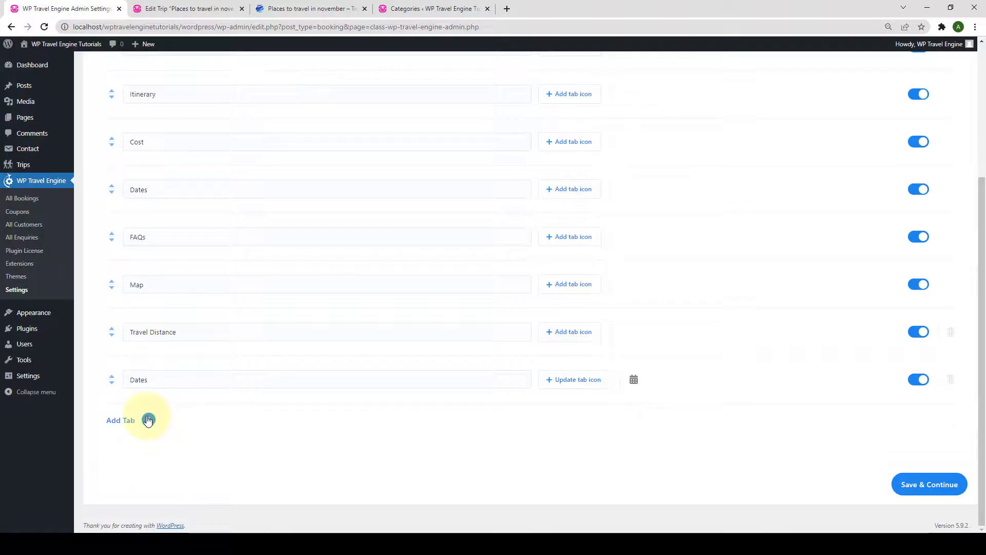
# Add a custom trip tab named "Meals" in the Trip Tabs Settings
pyautogui.click(148, 421)
pyautogui.scroll(-1, 146, 414)
pyautogui.click(165, 379)
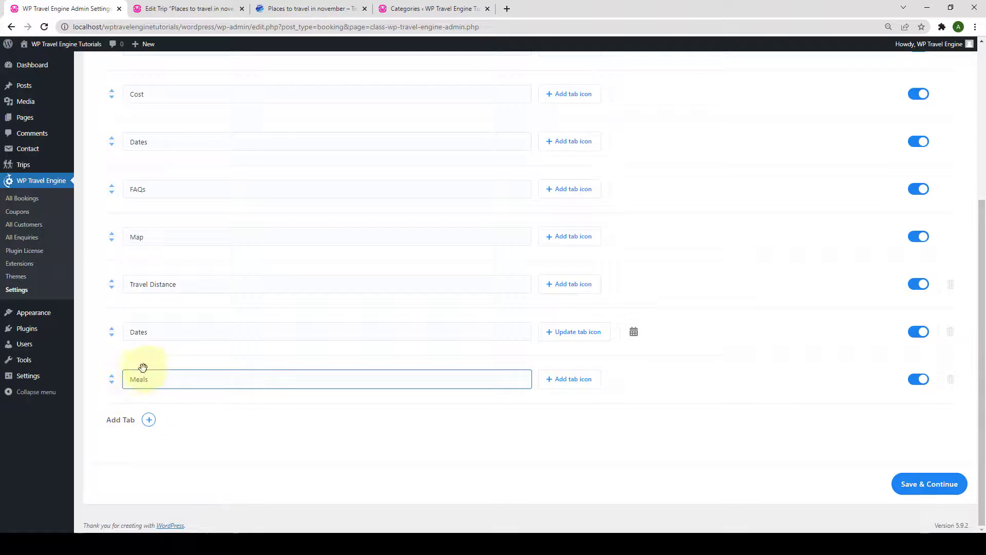
# Find the coffee icon, assign it to the Meals tab, and save the trip tabs settings
pyautogui.click(554, 381)
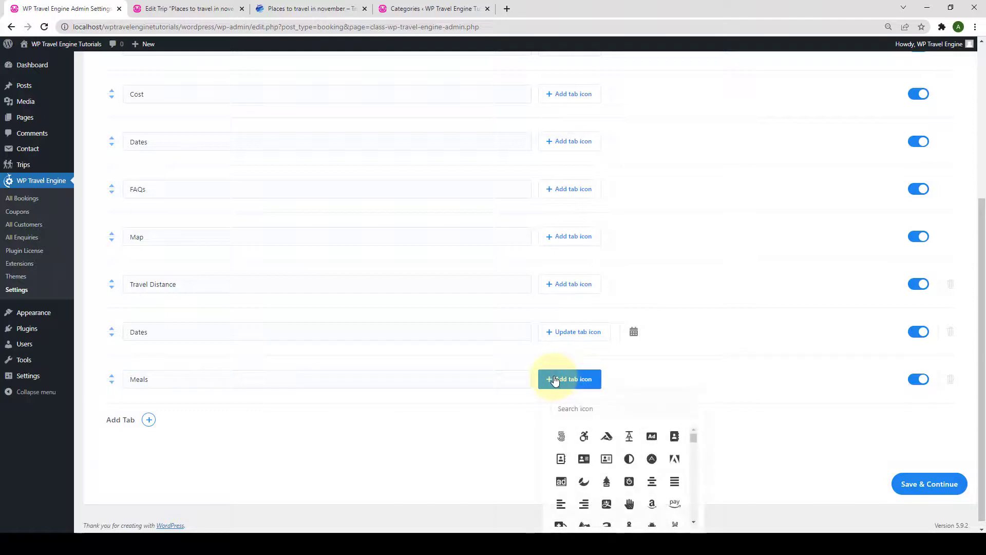
pyautogui.scroll(-5, 629, 447)
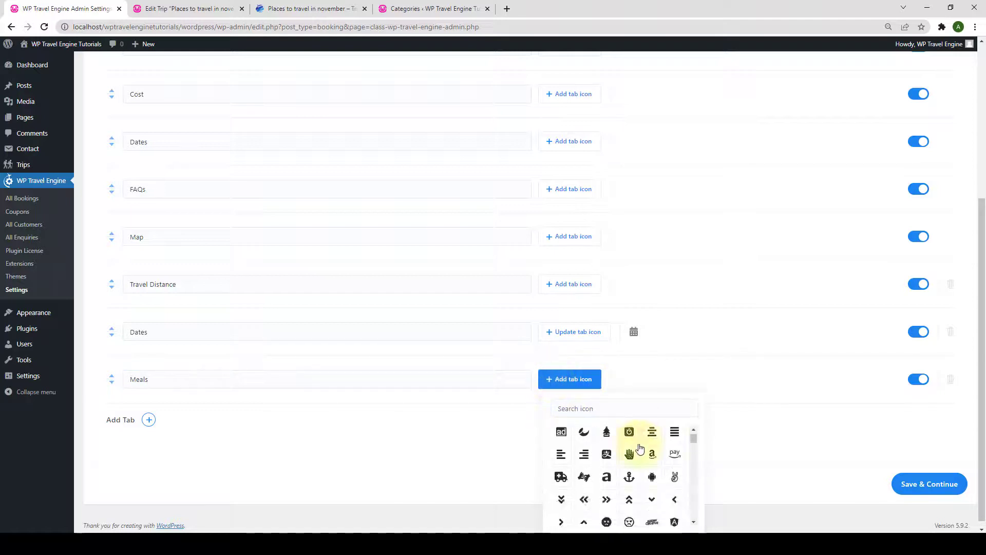
pyautogui.scroll(-8, 614, 462)
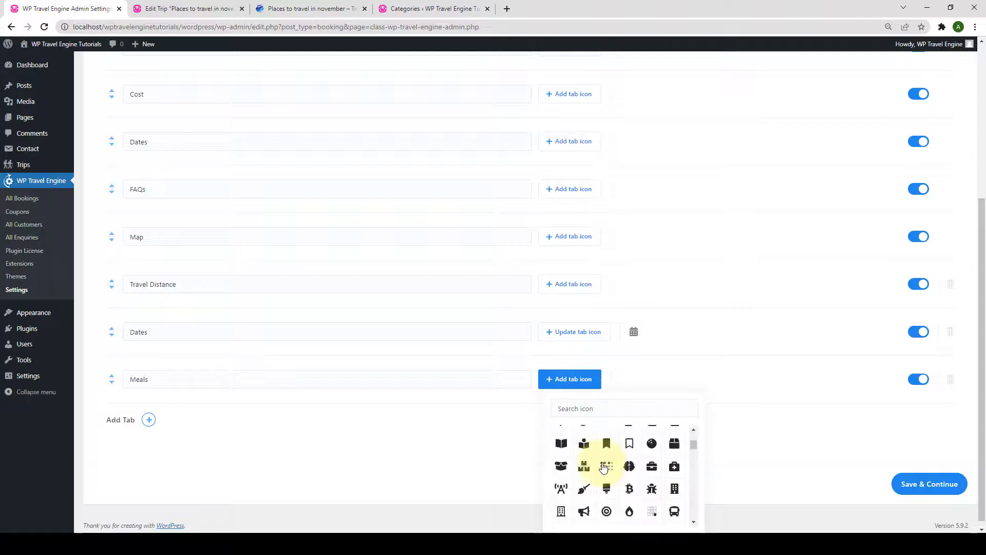
pyautogui.click(596, 409)
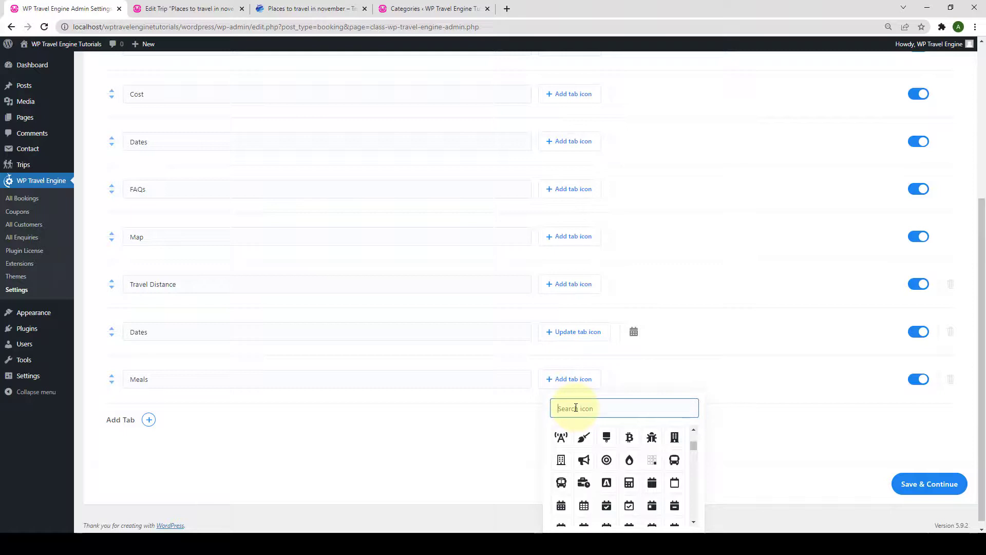
pyautogui.write('co')
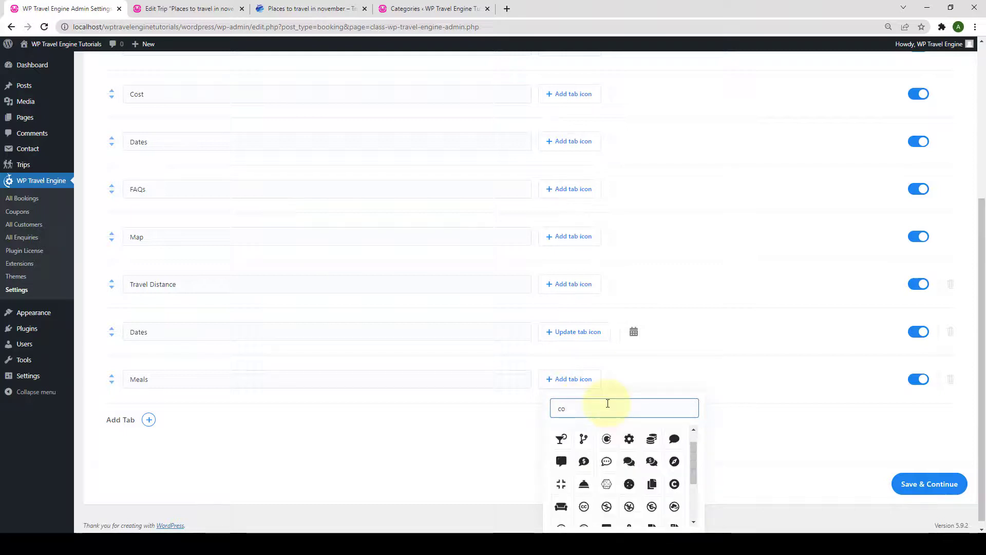
pyautogui.write('ffee')
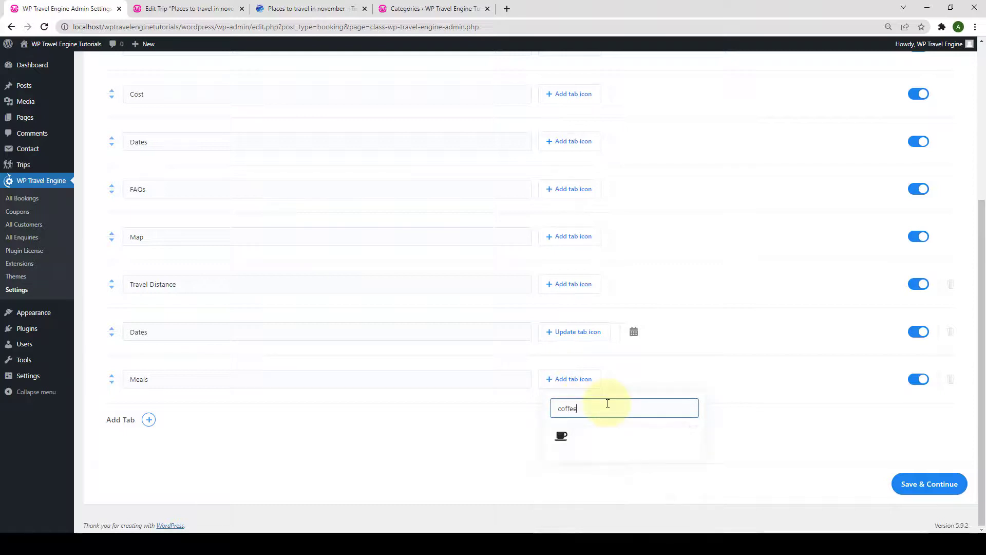
pyautogui.click(565, 443)
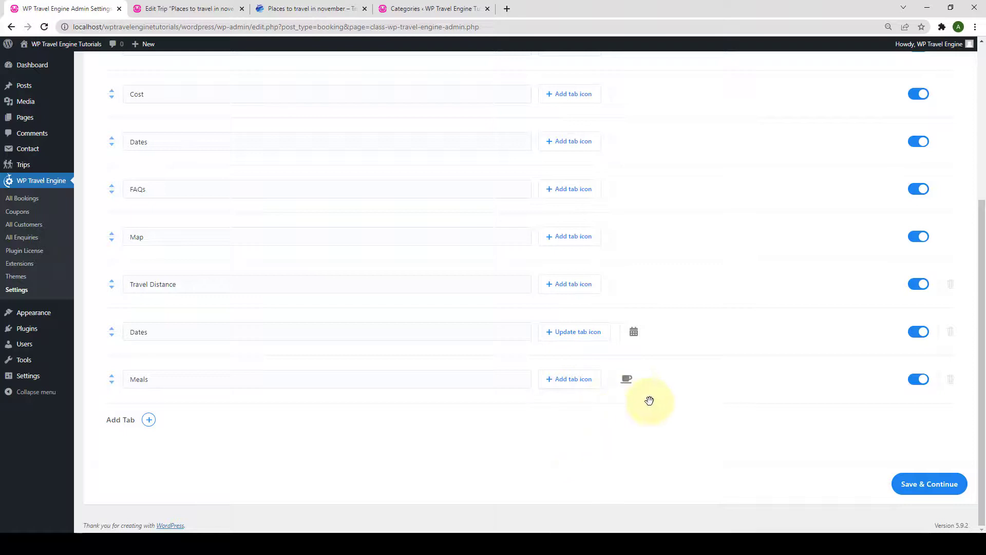
pyautogui.click(933, 485)
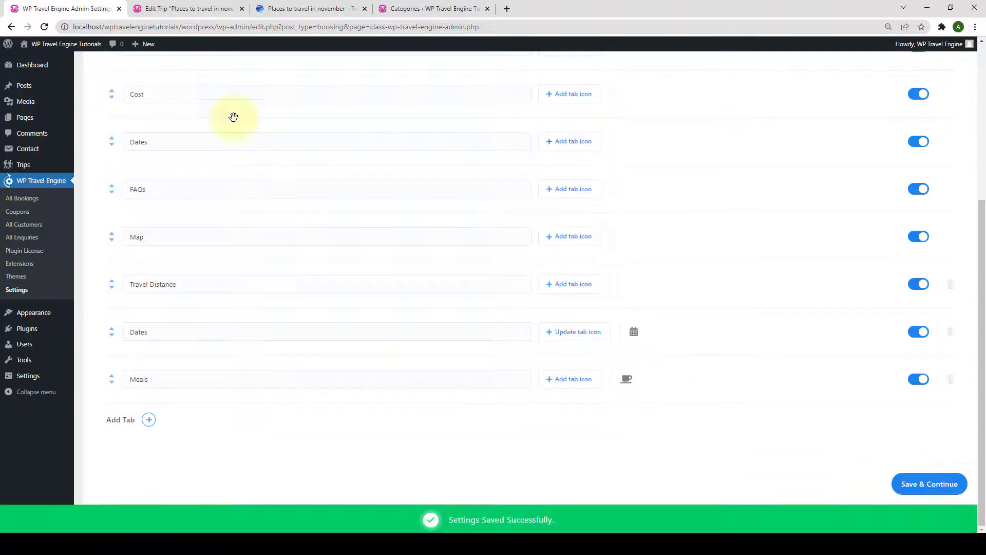
# Reload the trip editor for "Places to travel in november" and view the Meals section in its trip settings
pyautogui.click(183, 8)
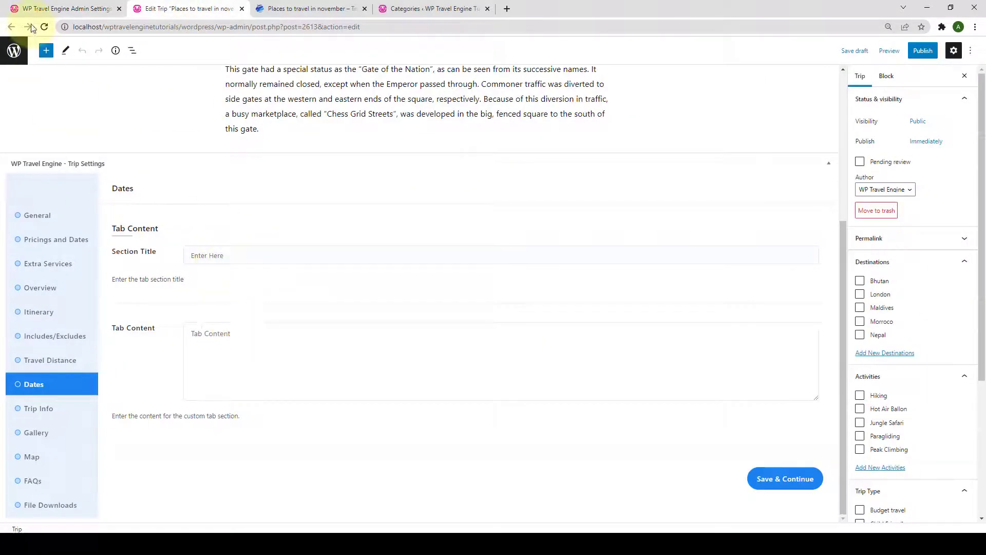
pyautogui.click(45, 27)
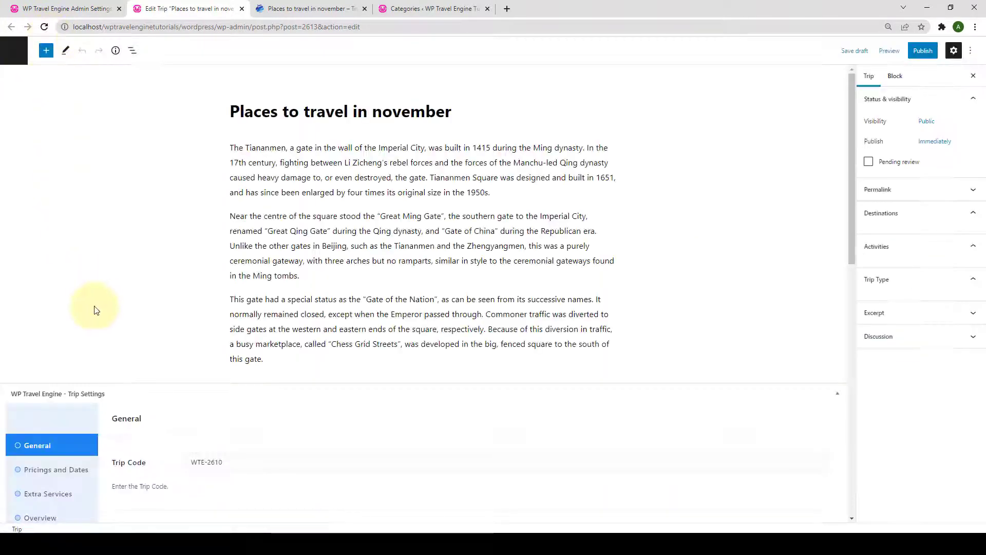
pyautogui.scroll(-3, 79, 351)
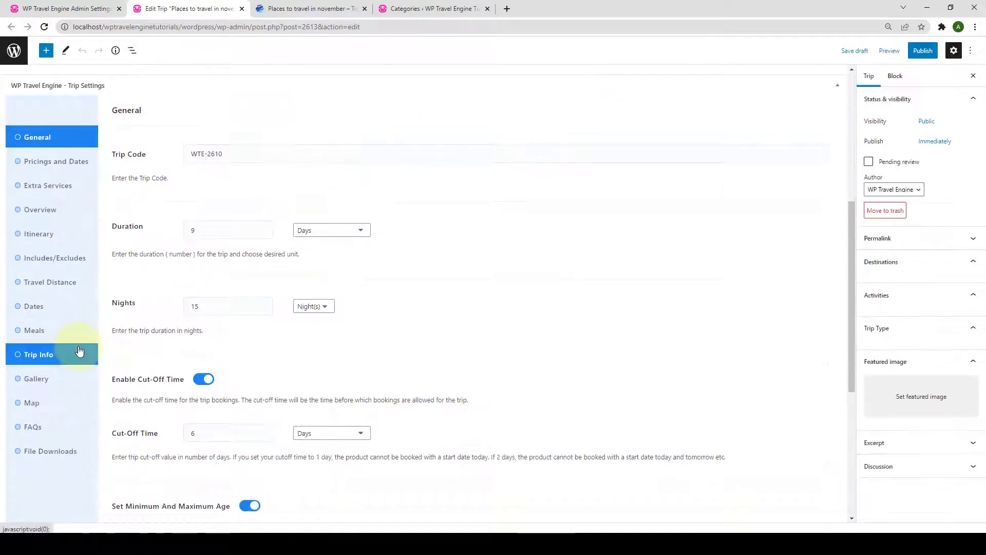
pyautogui.click(48, 333)
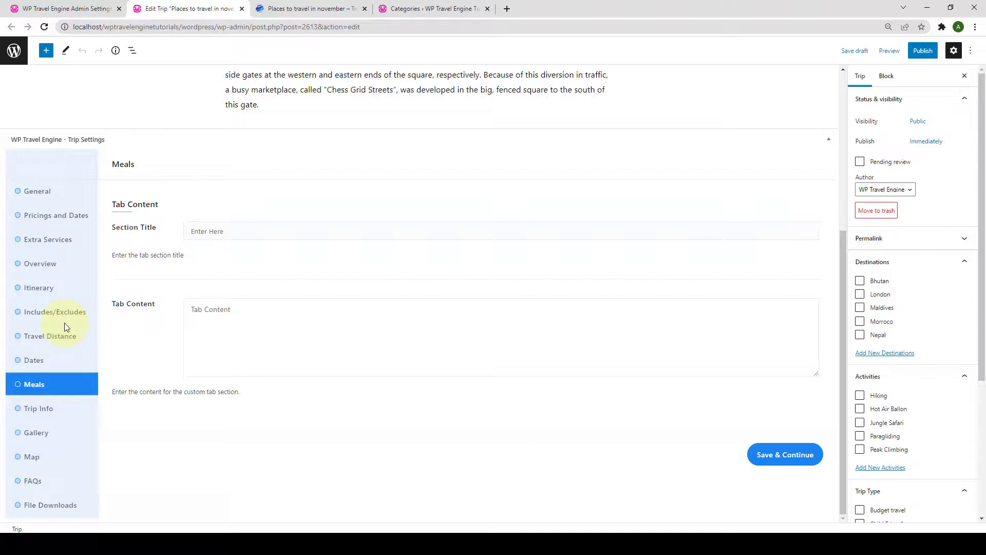
# Delete the custom tabs Meals, Dates and Travel Distance from the Trip Tabs Settings and save the settings
pyautogui.click(97, 9)
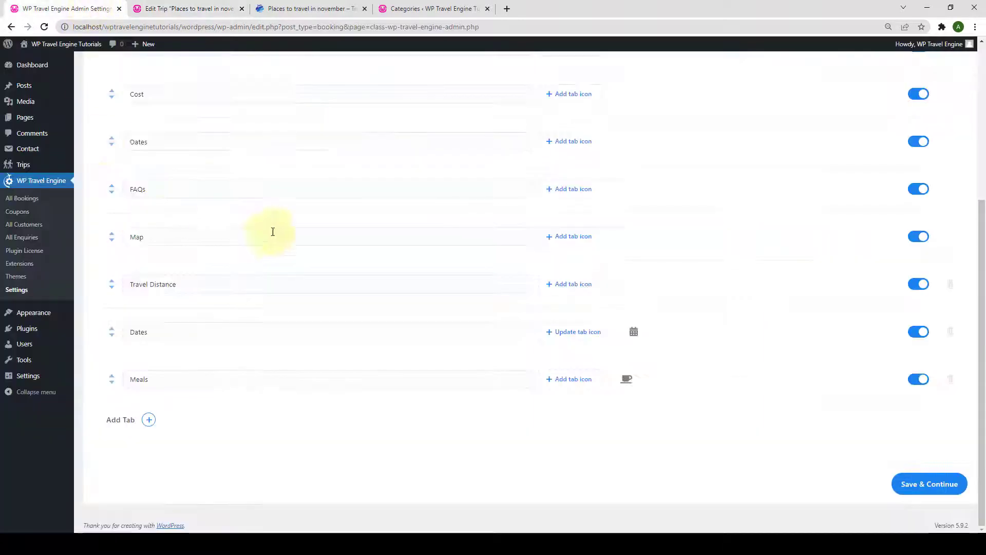
pyautogui.click(952, 379)
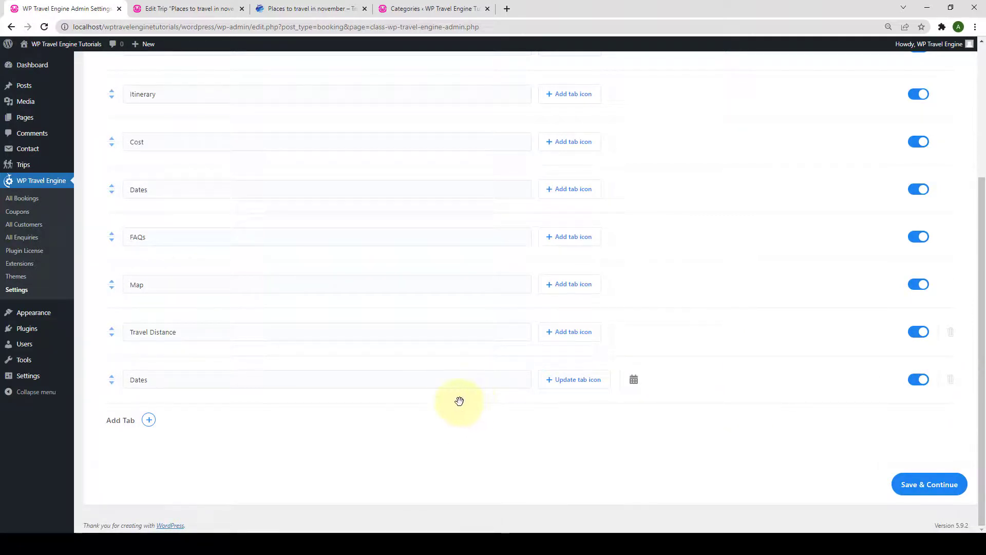
pyautogui.click(951, 380)
pyautogui.click(952, 383)
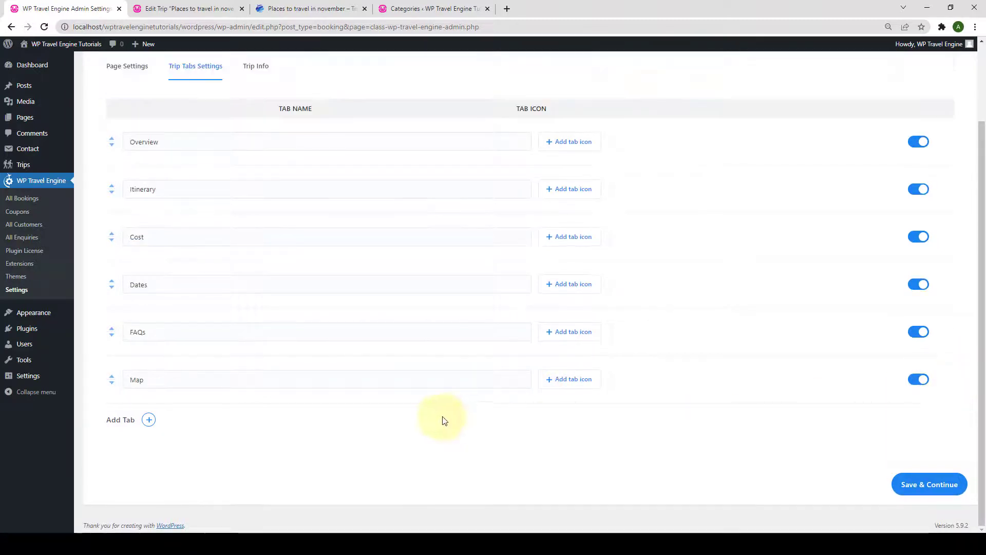
pyautogui.click(924, 490)
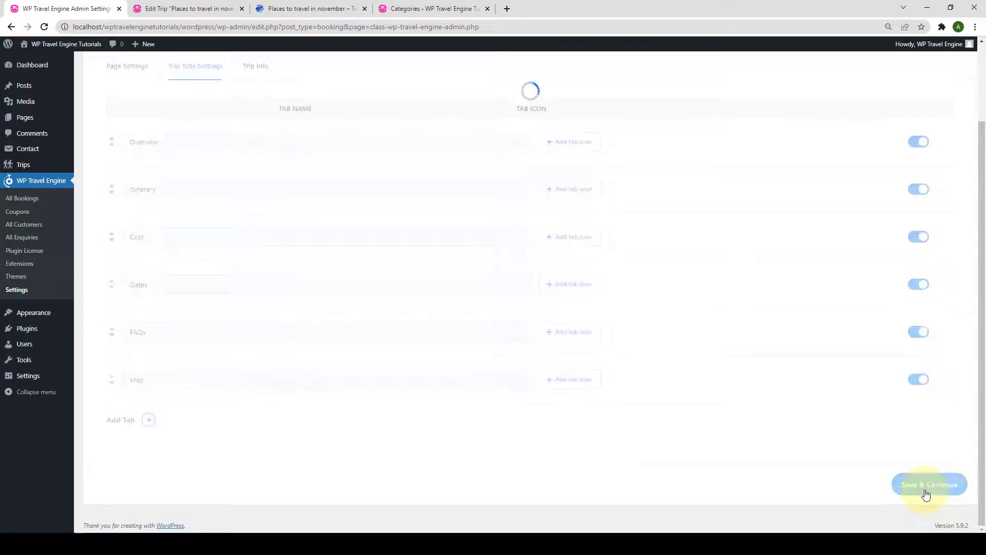
# Reload the trip editor, check the list of trip settings sections, and open File Downloads
pyautogui.click(215, 11)
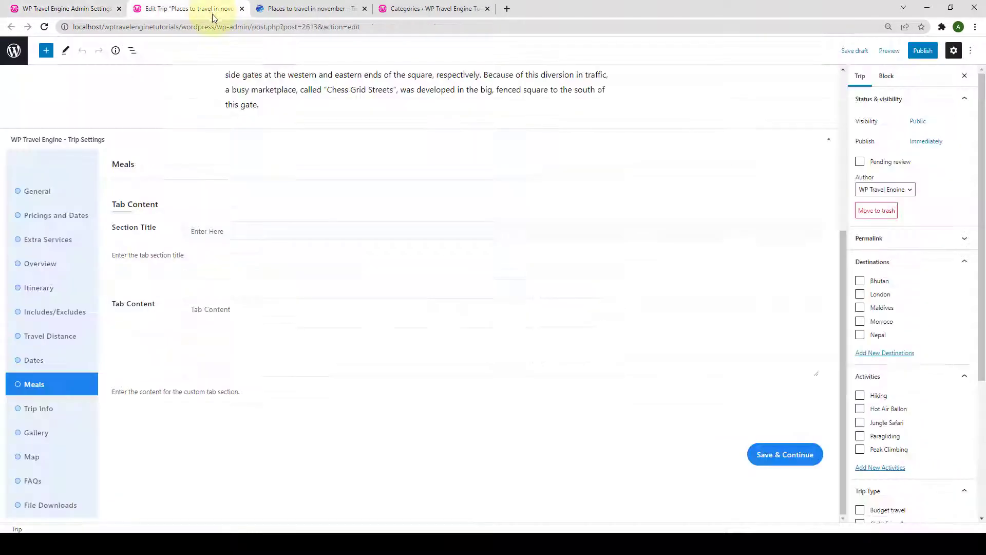
pyautogui.click(44, 28)
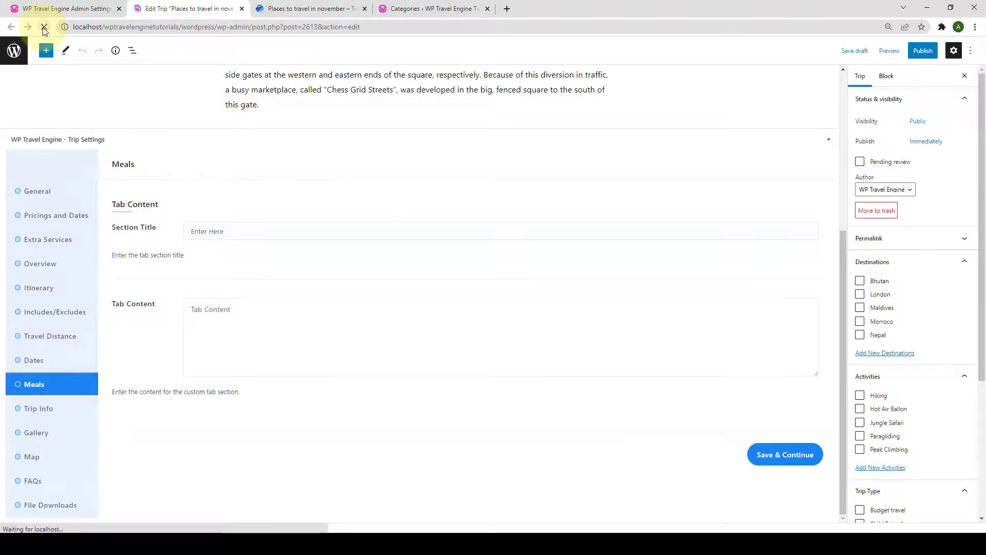
pyautogui.scroll(-9, 79, 273)
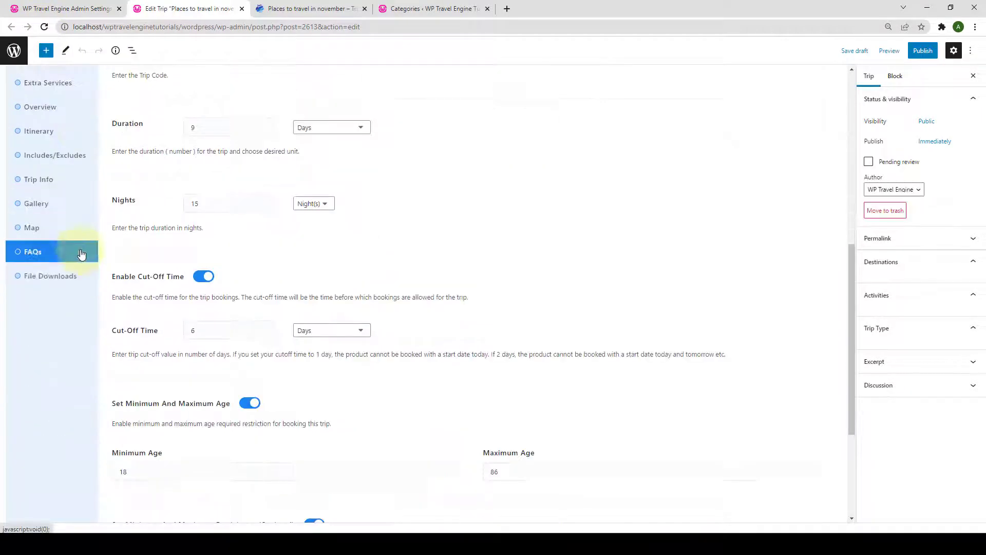
pyautogui.scroll(3, 79, 249)
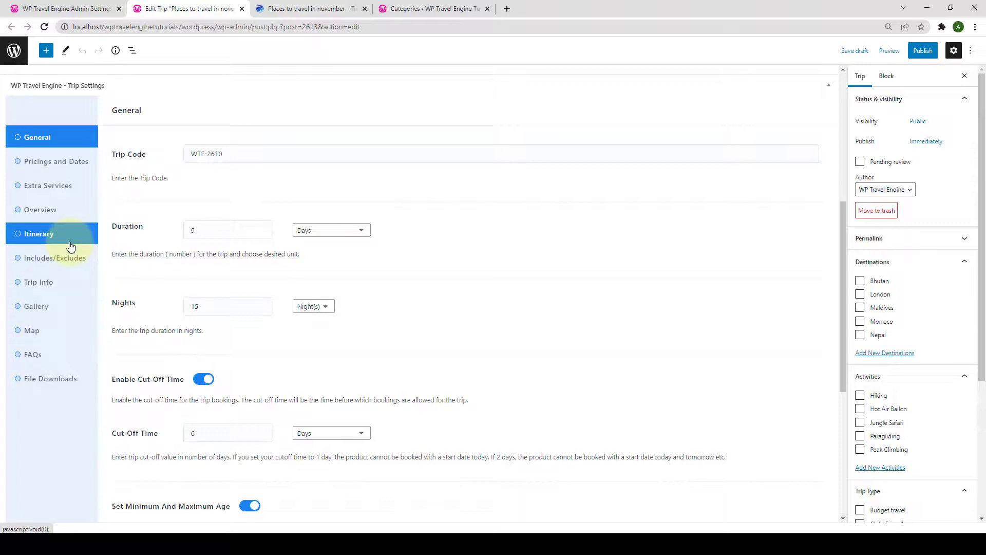
pyautogui.scroll(-1, 69, 324)
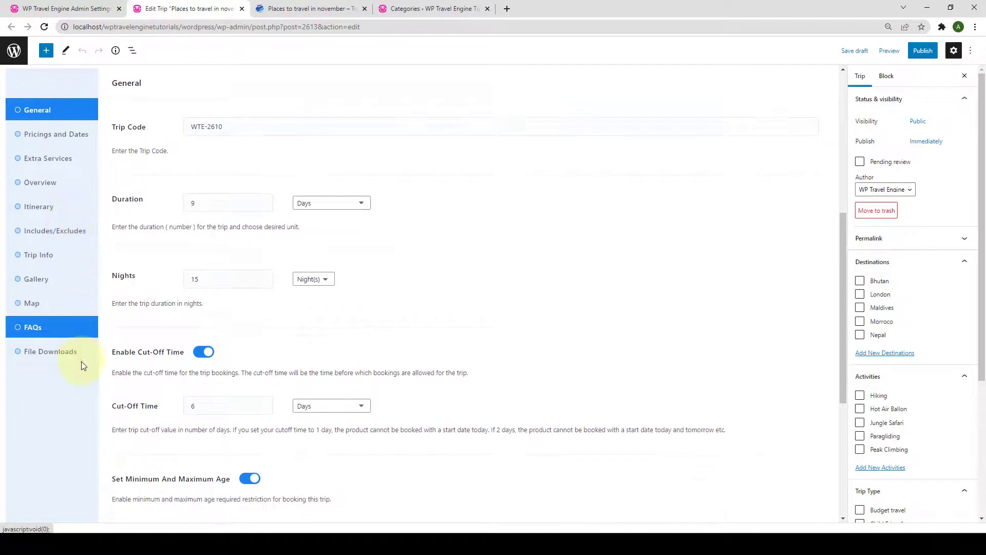
pyautogui.click(69, 332)
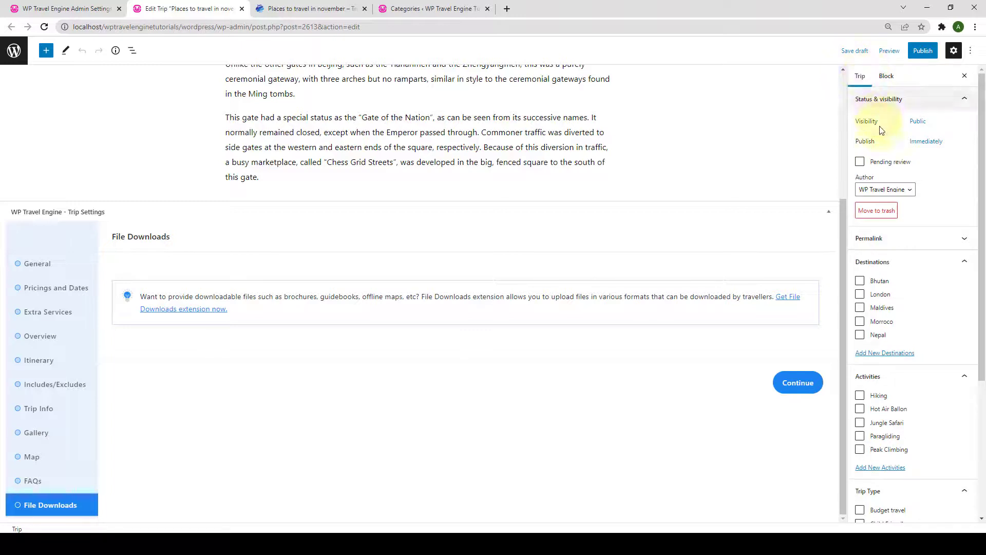
# Assign the trip to destination Bhutan, activity Hiking and trip type Budget travel
pyautogui.scroll(-2, 882, 216)
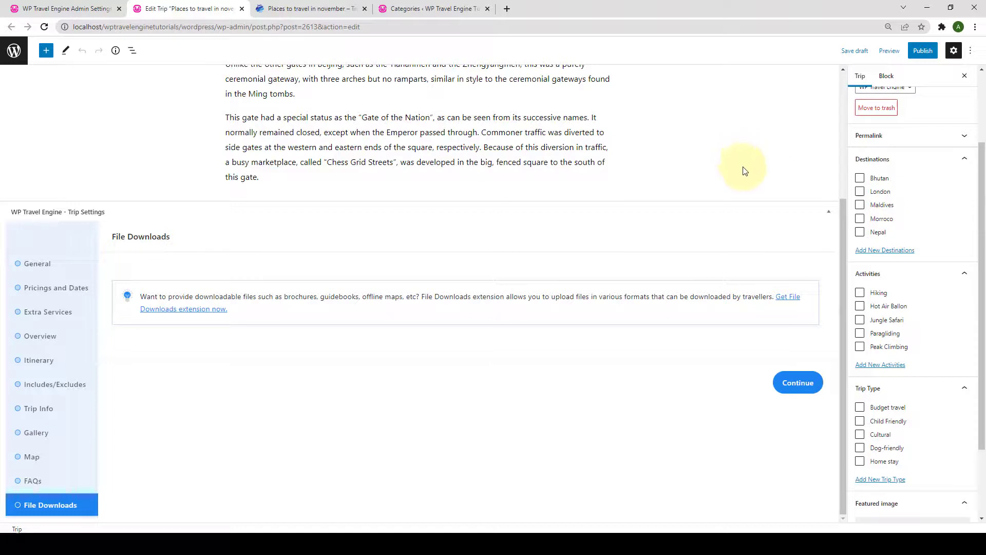
pyautogui.click(860, 178)
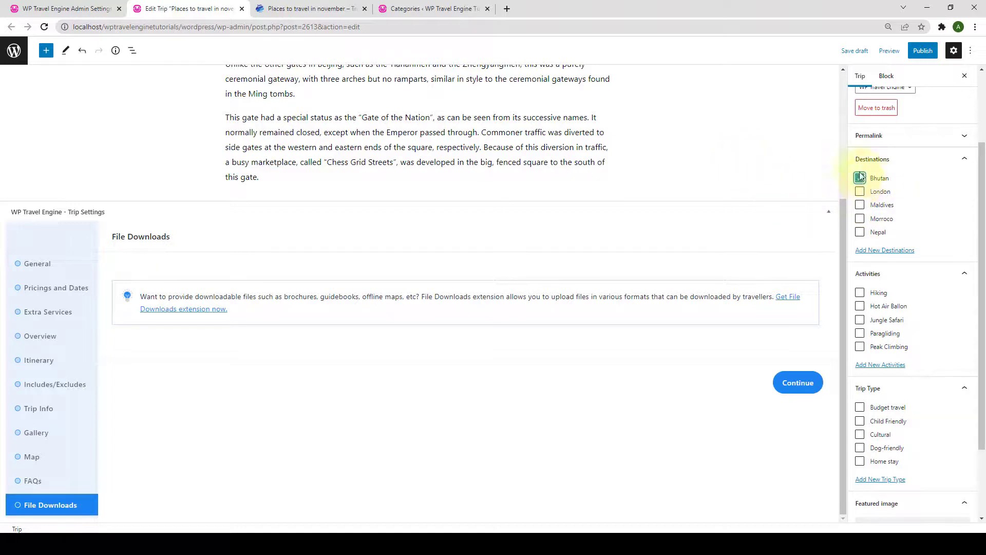
pyautogui.scroll(-1, 894, 273)
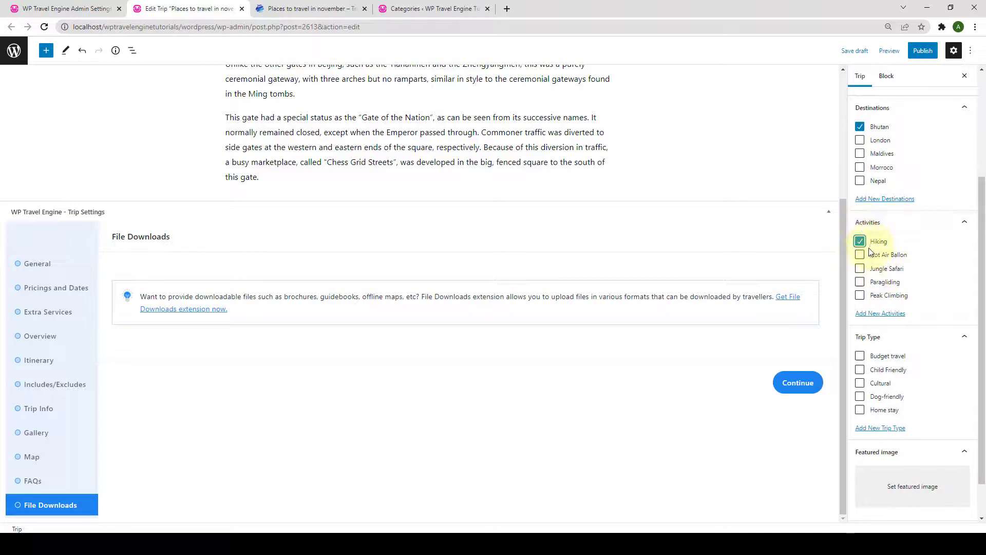
pyautogui.click(861, 357)
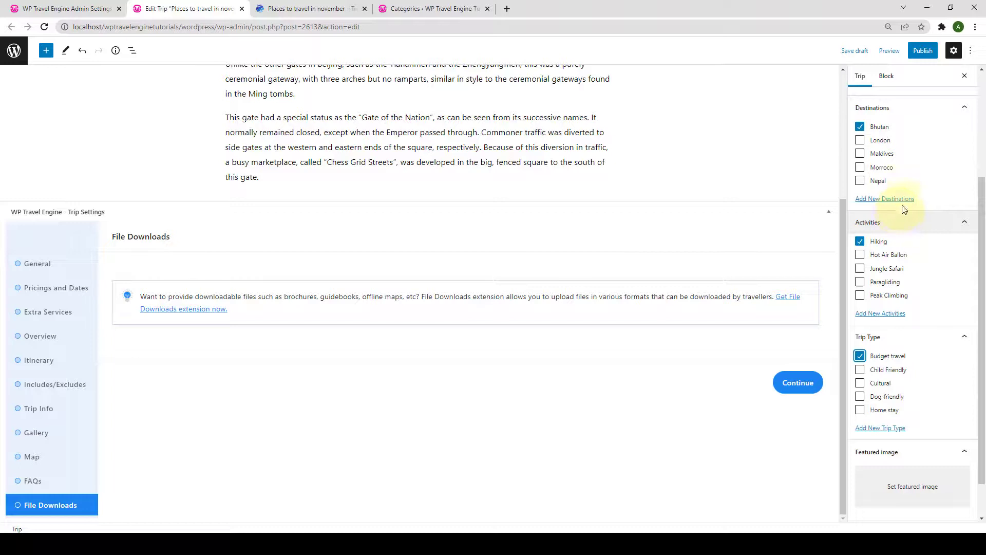
pyautogui.scroll(-2, 904, 209)
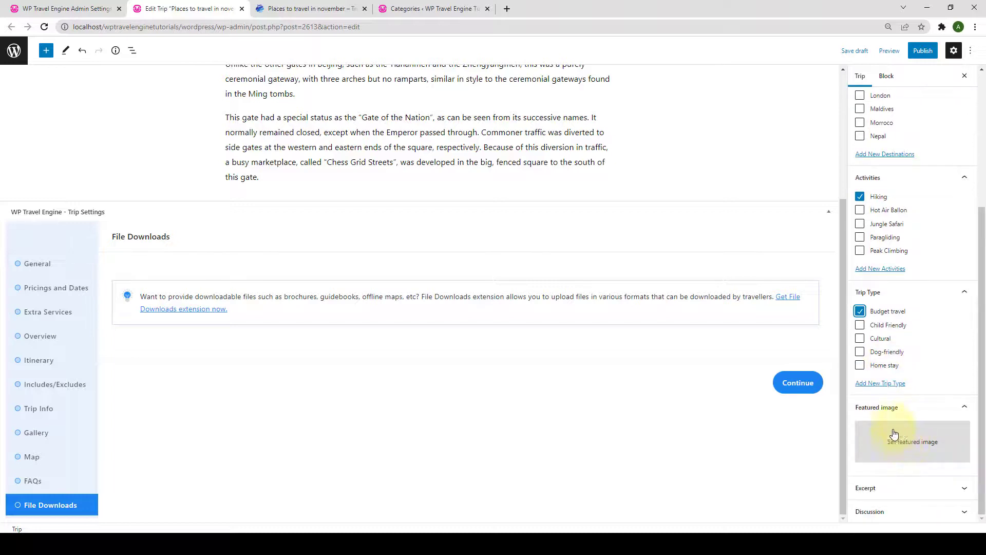
pyautogui.click(903, 440)
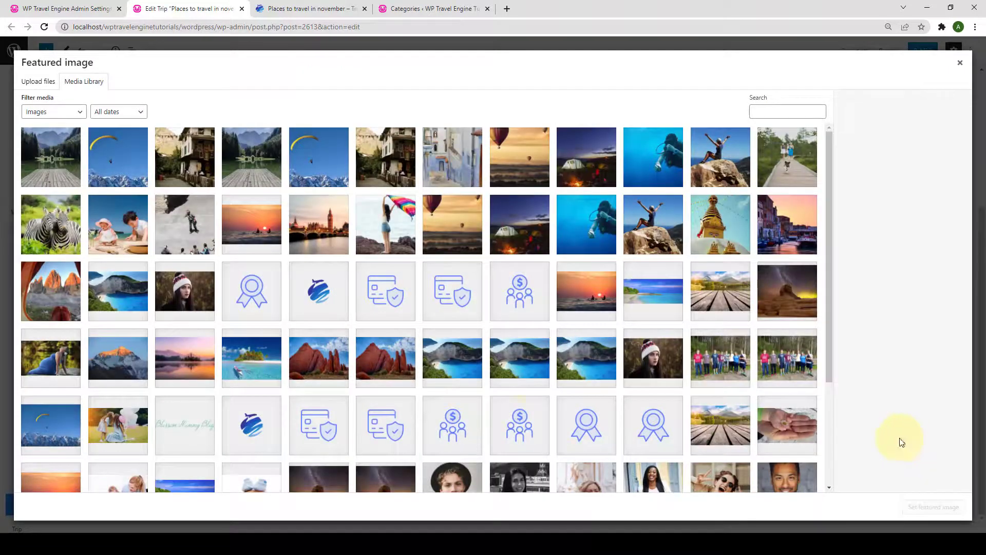
pyautogui.click(454, 356)
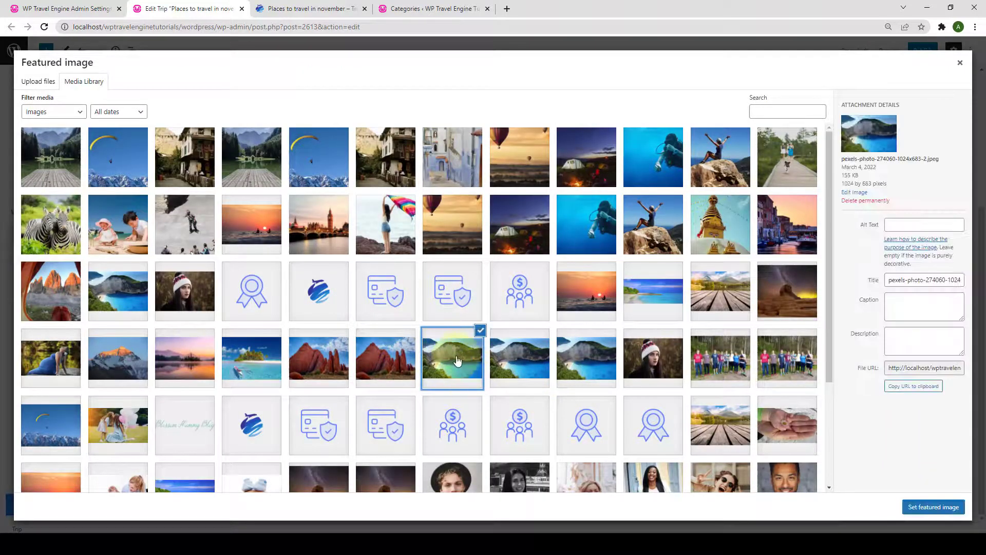
pyautogui.click(950, 509)
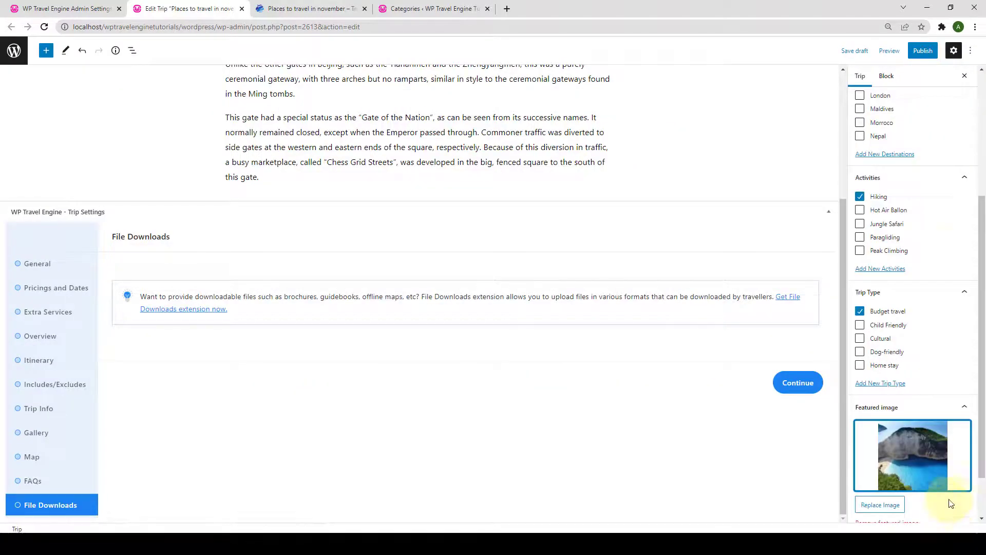
# Publish the trip and view its live page in a separate browser tab
pyautogui.click(922, 51)
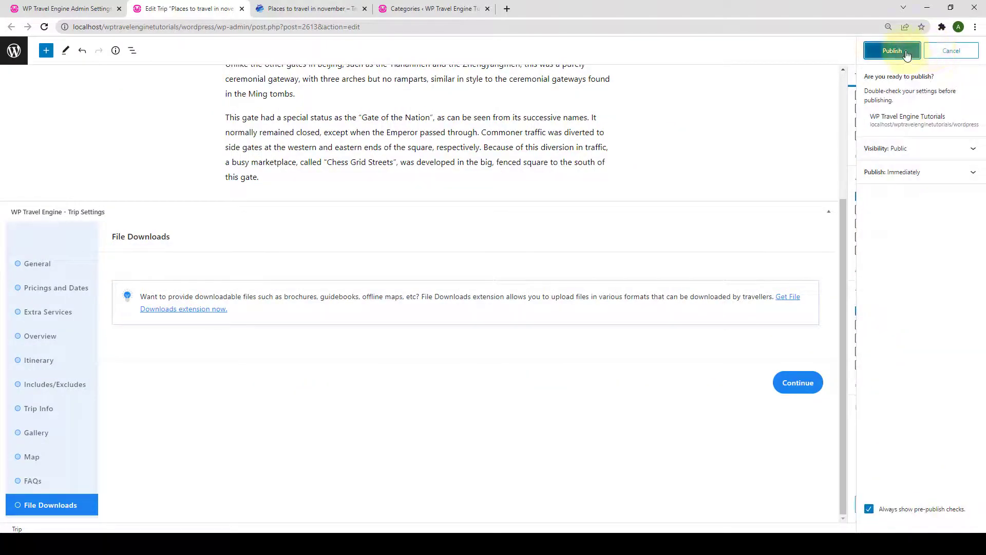
pyautogui.click(907, 53)
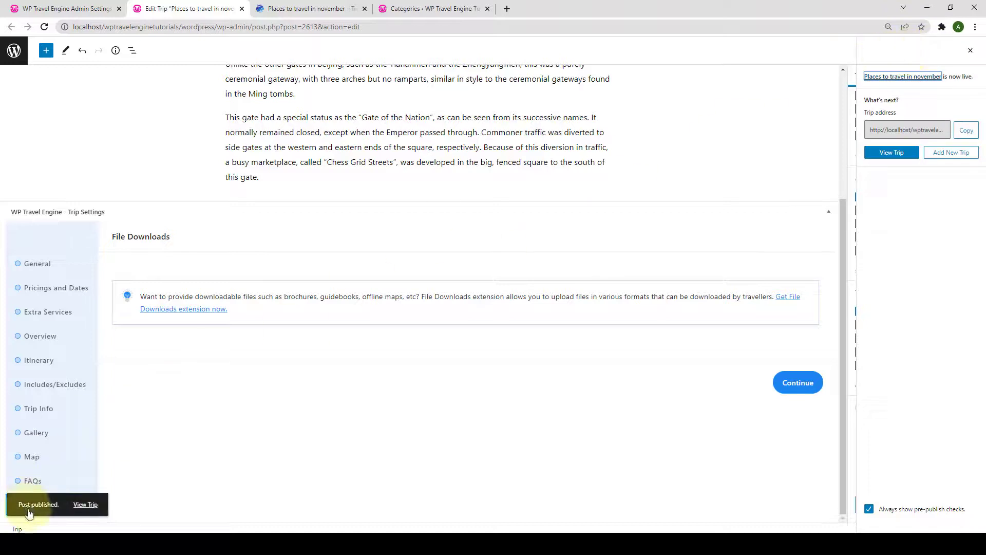
pyautogui.rightClick(96, 503)
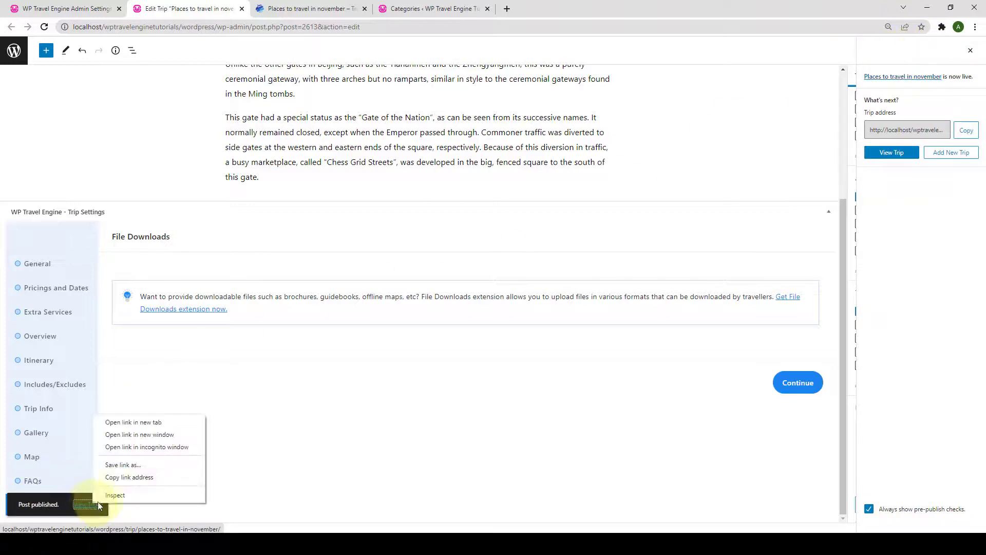
pyautogui.click(133, 422)
pyautogui.click(302, 5)
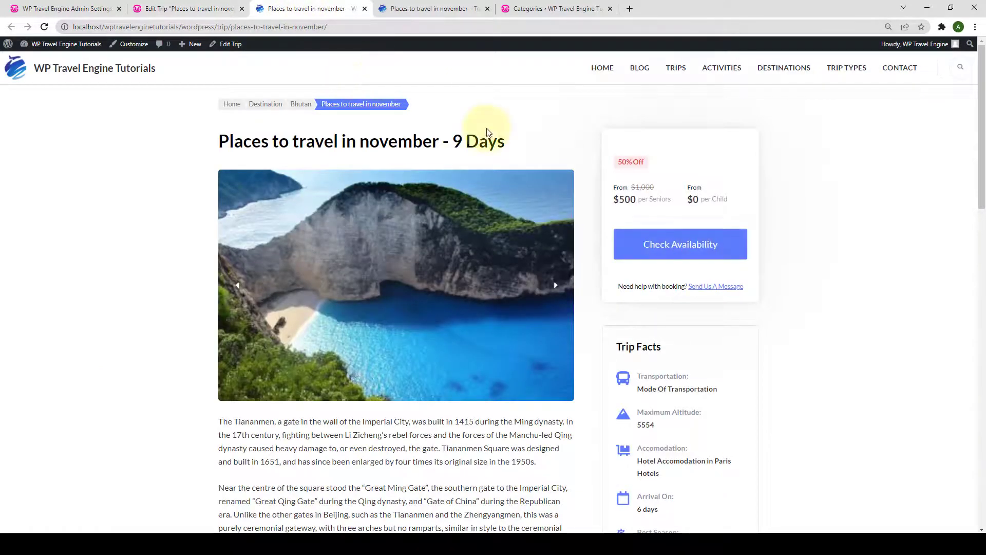
# Examine the live trip page's title, duration, photo gallery, description and Overview section down to the trip highlights
pyautogui.scroll(-3, 490, 137)
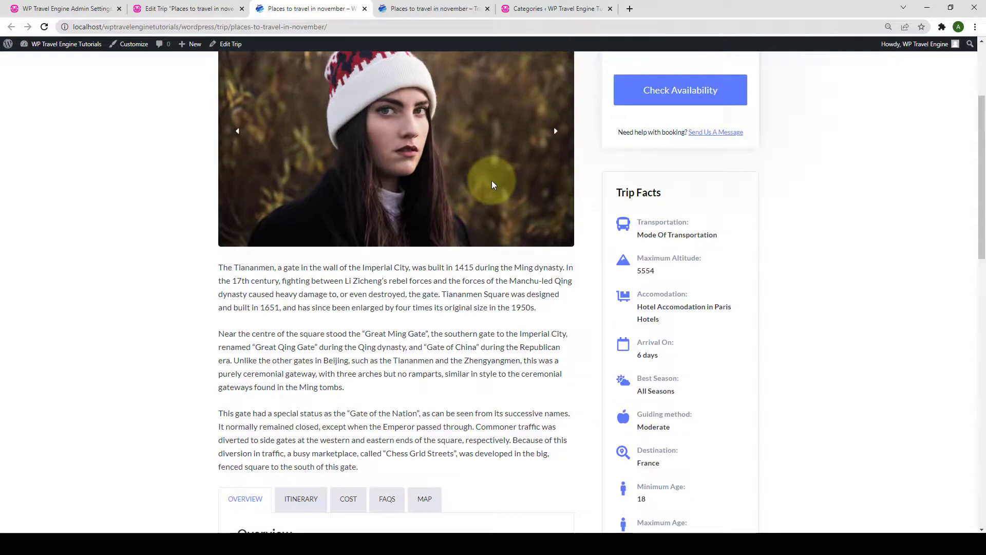
pyautogui.scroll(3, 491, 181)
pyautogui.moveTo(440, 141); pyautogui.dragTo(220, 142)
pyautogui.click(449, 158)
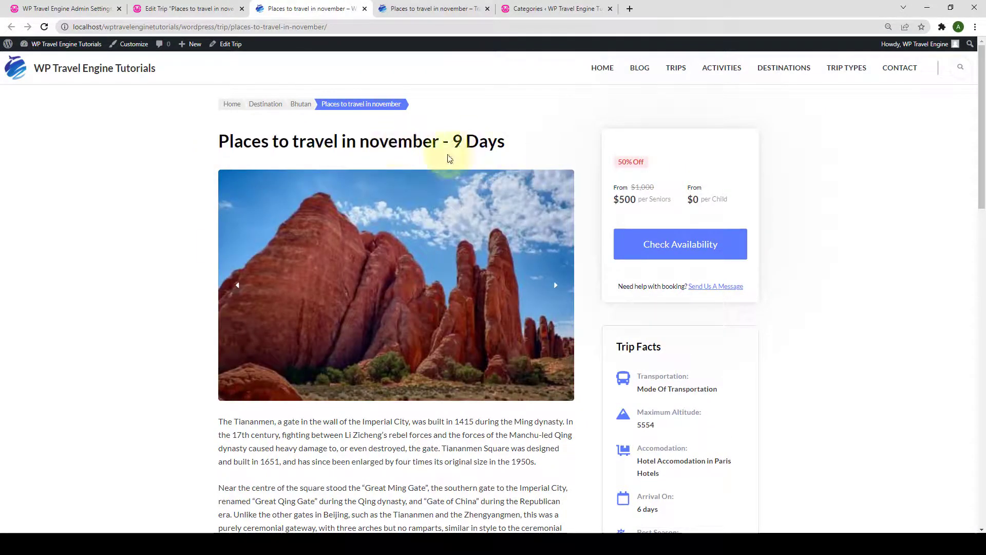
pyautogui.scroll(-1, 497, 157)
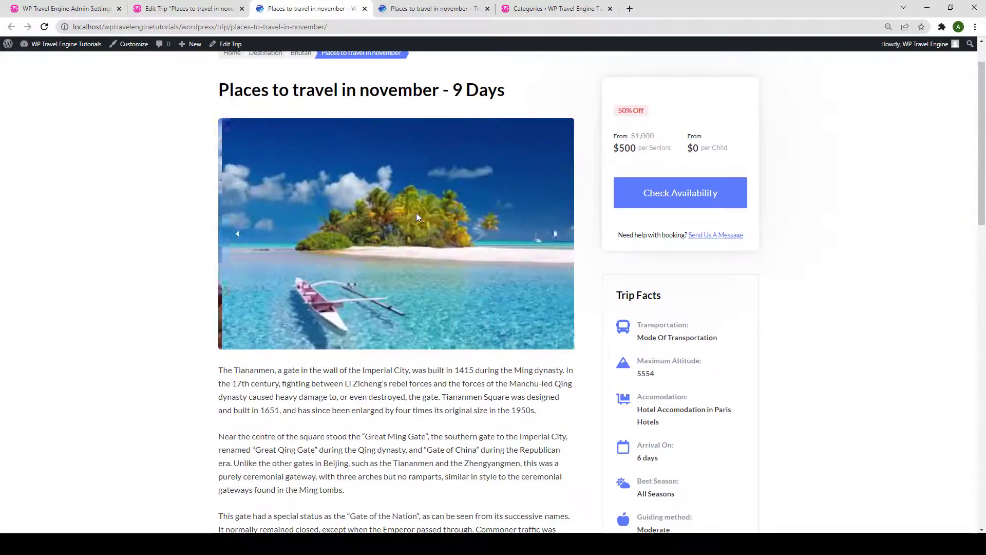
pyautogui.scroll(-1, 398, 229)
pyautogui.scroll(-6, 398, 230)
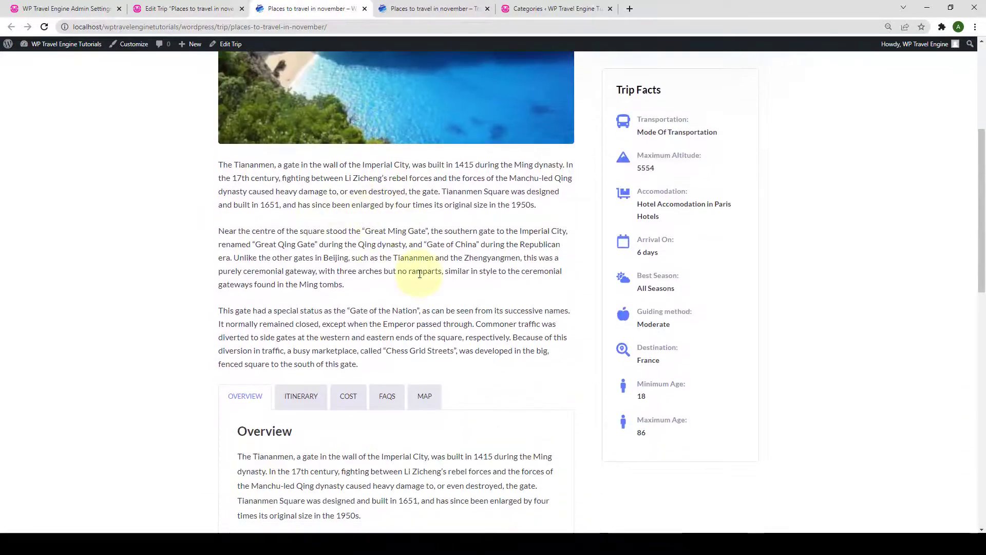
pyautogui.scroll(-5, 315, 291)
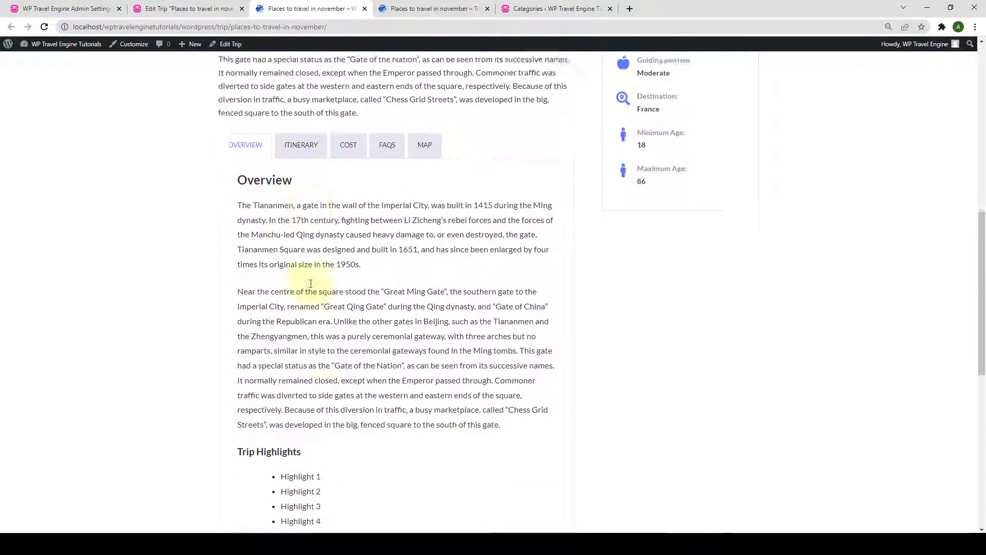
# Review the day-by-day Itinerary and the Cost section's included and excluded items on the live trip page
pyautogui.scroll(4, 357, 339)
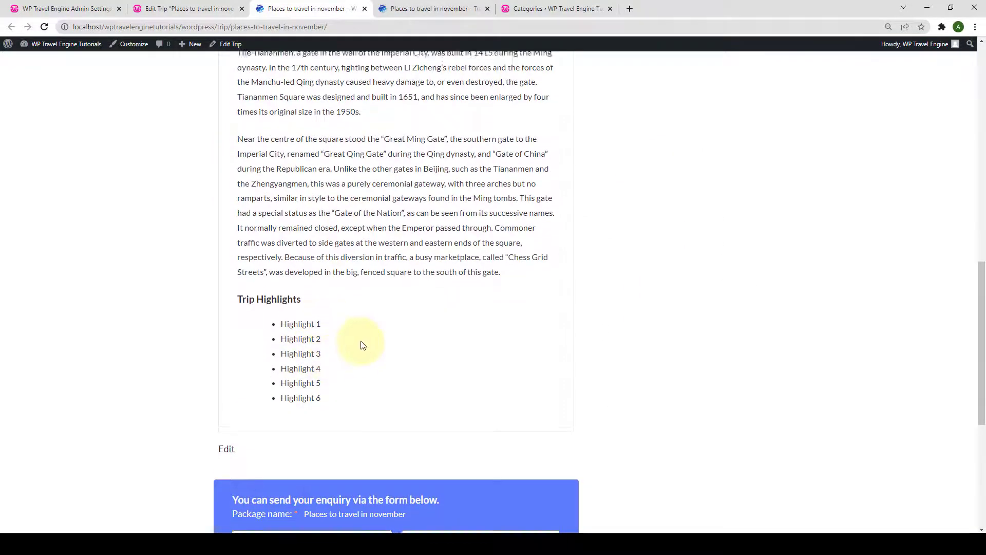
pyautogui.click(322, 192)
pyautogui.scroll(-6, 325, 280)
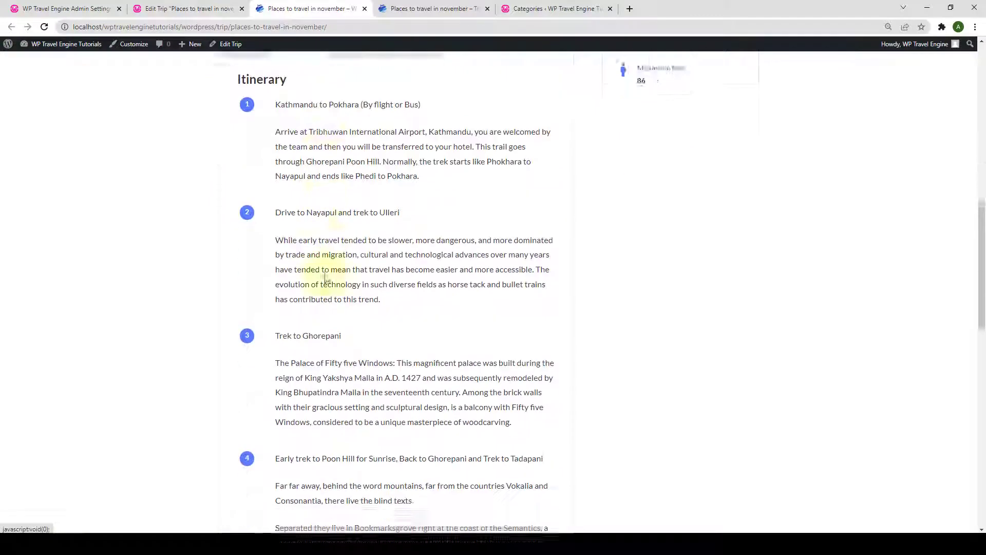
pyautogui.scroll(-6, 334, 333)
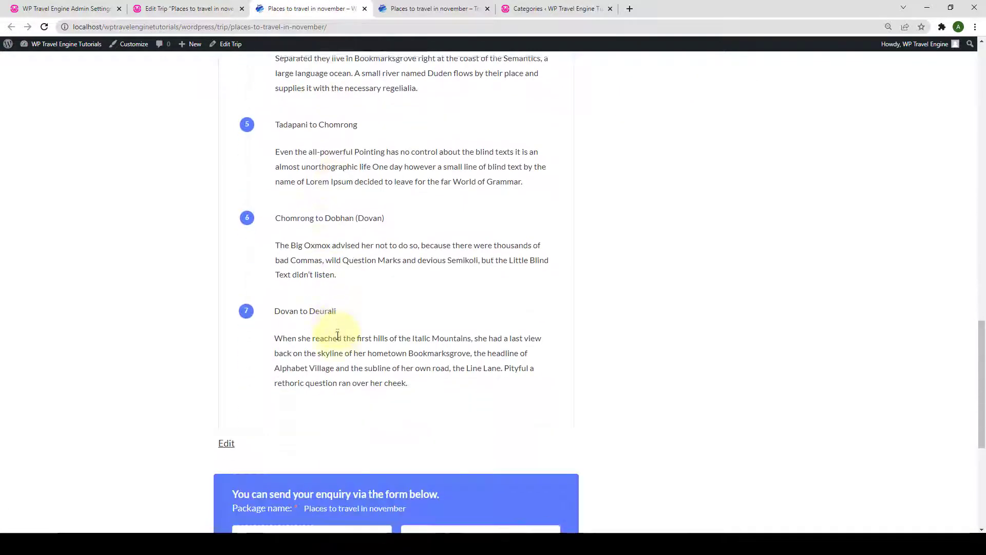
pyautogui.scroll(9, 352, 309)
pyautogui.scroll(2, 358, 273)
pyautogui.click(355, 143)
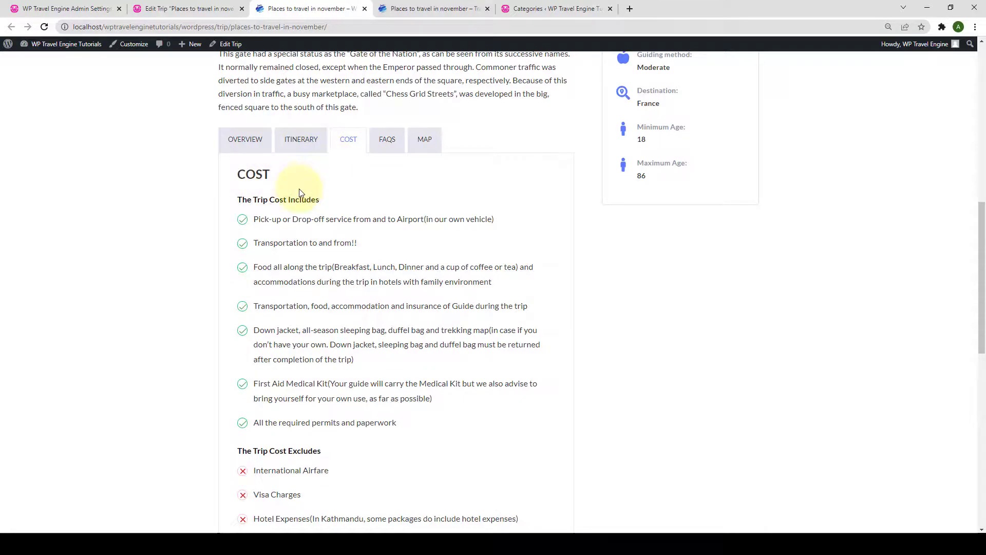
pyautogui.scroll(-4, 272, 211)
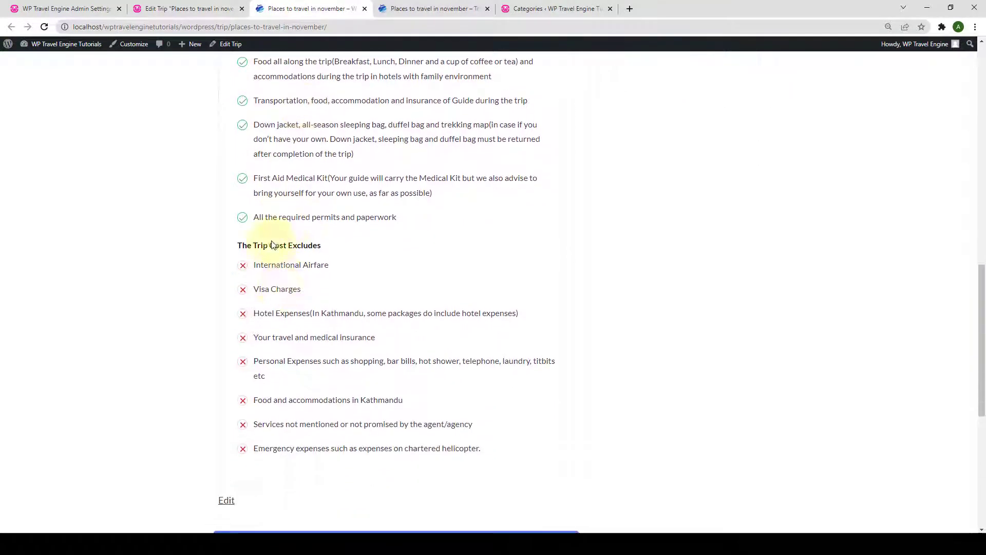
pyautogui.scroll(3, 329, 305)
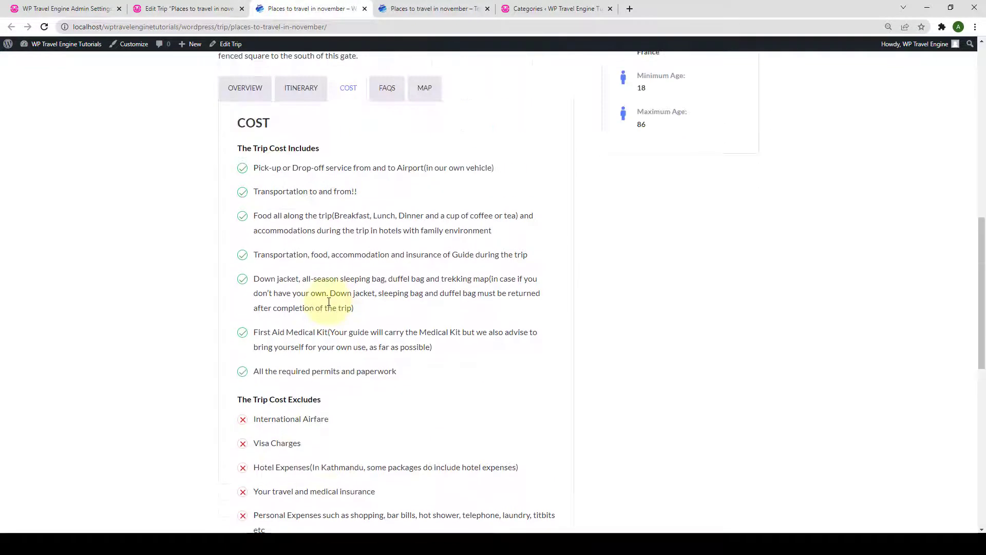
# View the trip's FAQs, opening the question about fitness for the trek, and toggle Expand/Close for all answers
pyautogui.click(389, 95)
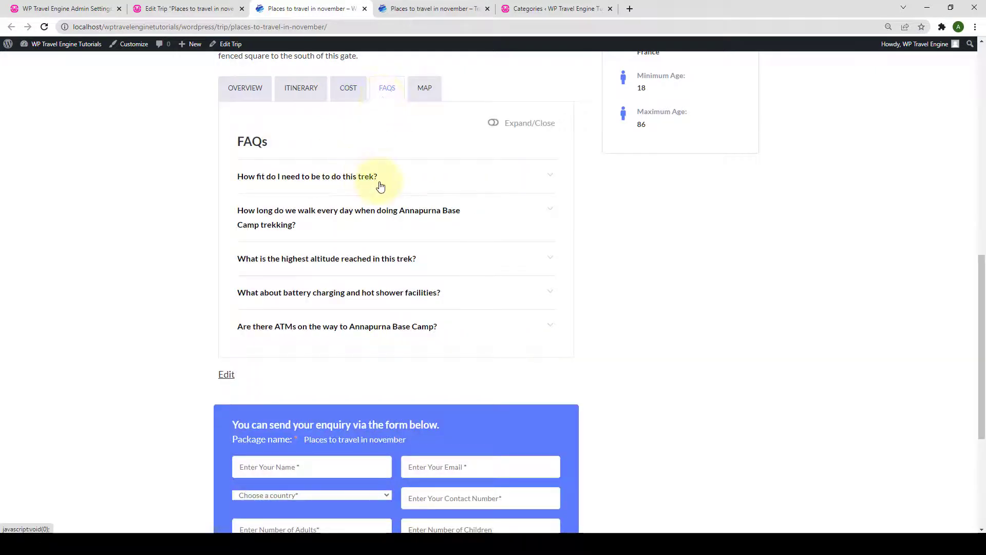
pyautogui.click(380, 181)
pyautogui.scroll(-3, 462, 149)
pyautogui.scroll(3, 493, 131)
pyautogui.click(502, 125)
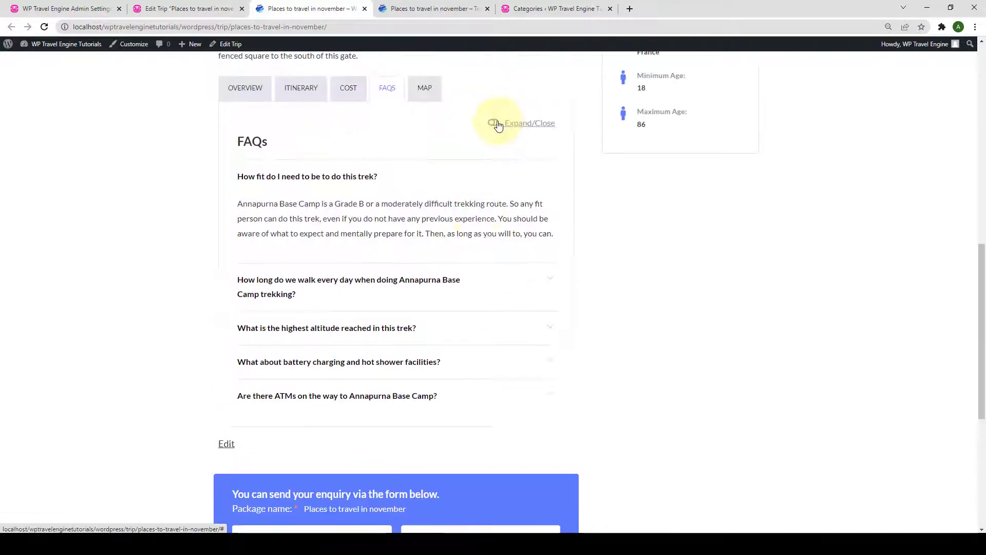
pyautogui.scroll(-3, 493, 163)
pyautogui.scroll(2, 495, 163)
pyautogui.scroll(2, 495, 164)
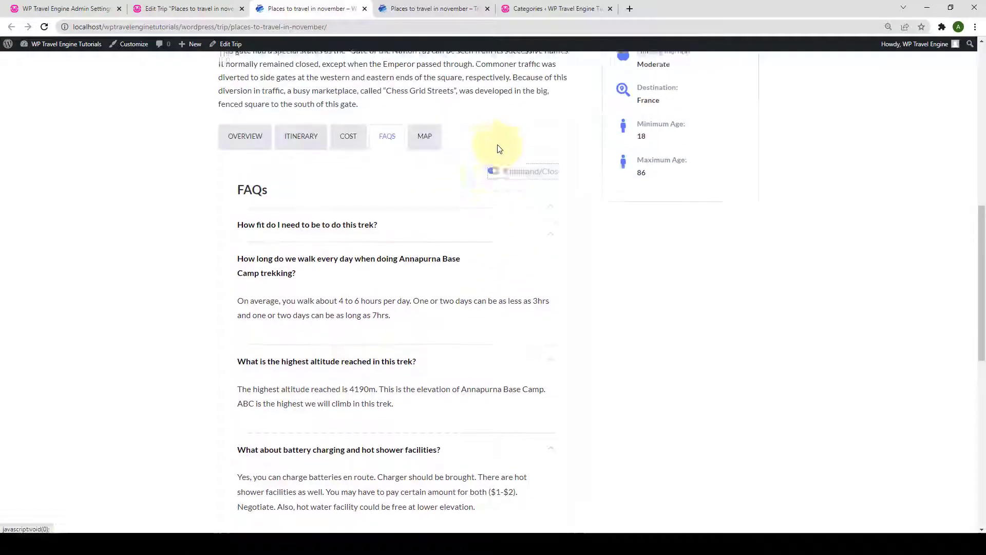
pyautogui.click(493, 174)
# View the trip's Map section and examine the pricing box and Trip Facts list beside the trip description
pyautogui.click(436, 151)
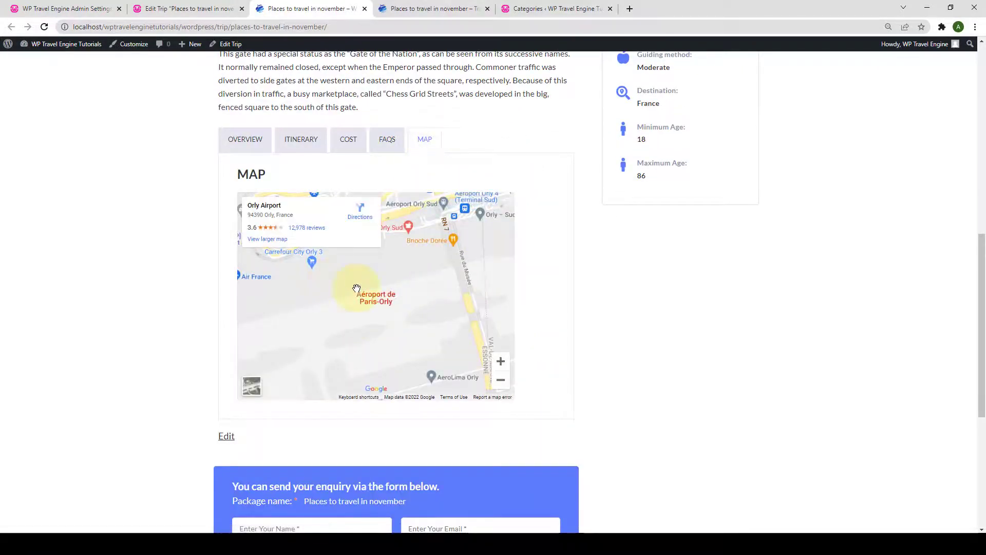
pyautogui.scroll(5, 639, 287)
pyautogui.scroll(2, 640, 285)
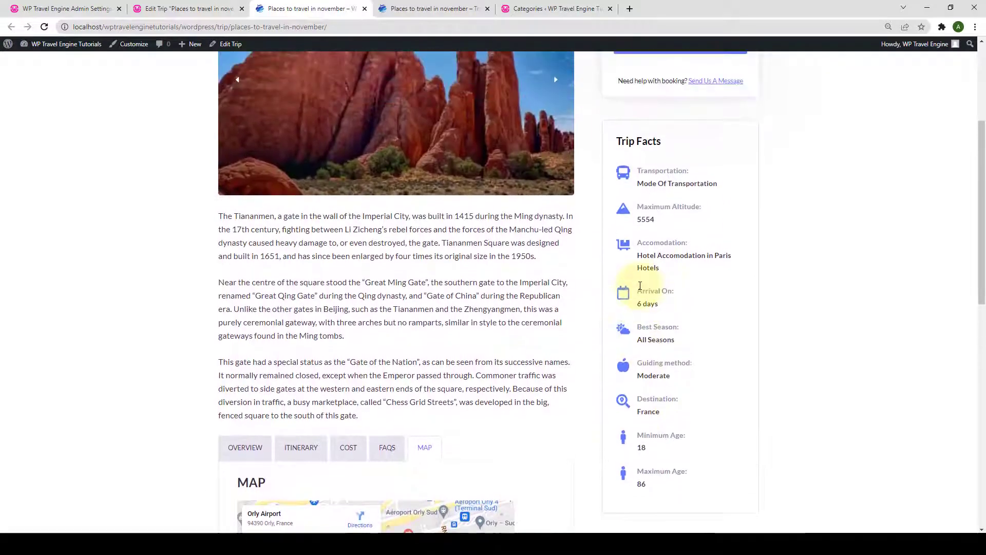
pyautogui.scroll(-2, 680, 284)
pyautogui.scroll(4, 679, 284)
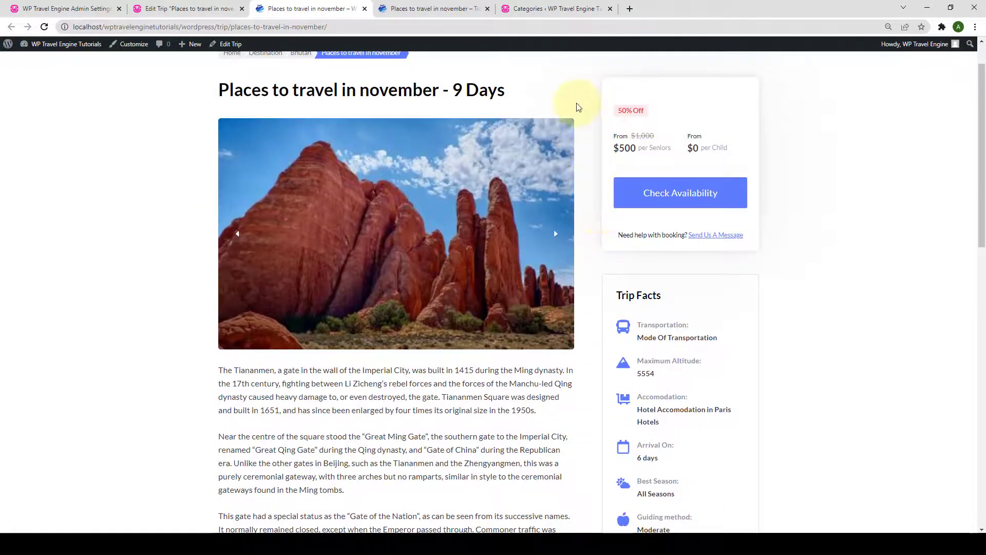
pyautogui.scroll(-1, 615, 144)
pyautogui.scroll(-3, 615, 144)
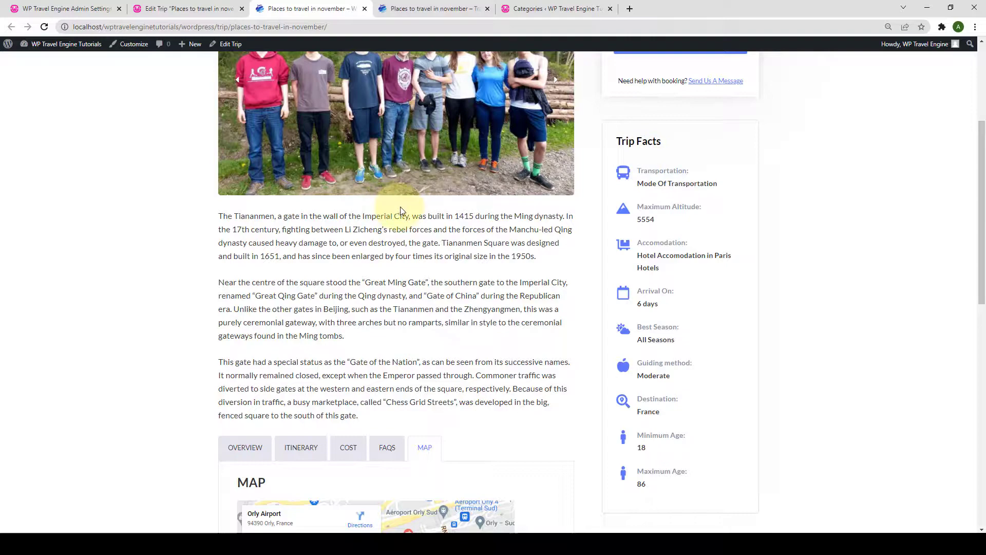
# Switch to the demo site's version of the trip and examine the Trip Facts block below its gallery
pyautogui.hotkey('ctrl', 'Tab')
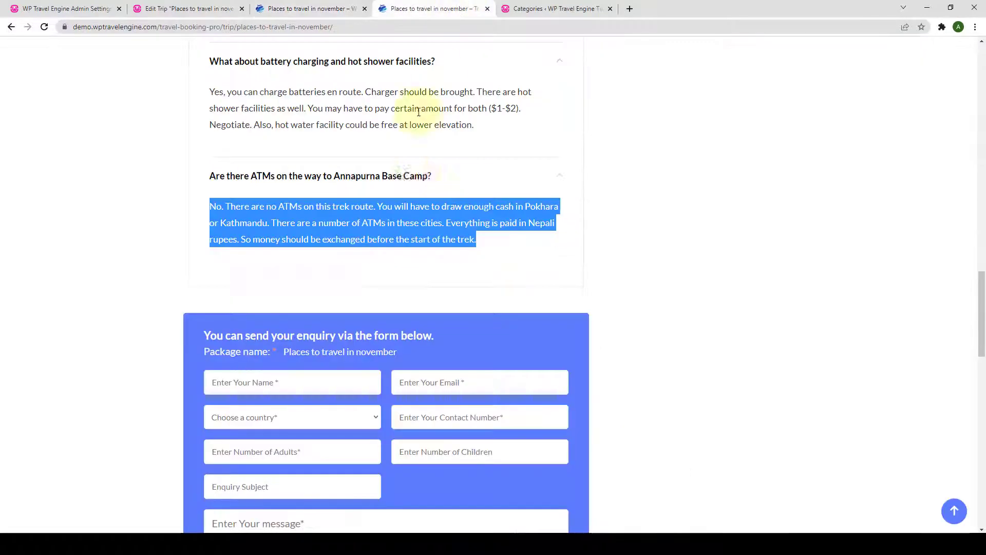
pyautogui.click(439, 202)
pyautogui.scroll(15, 439, 206)
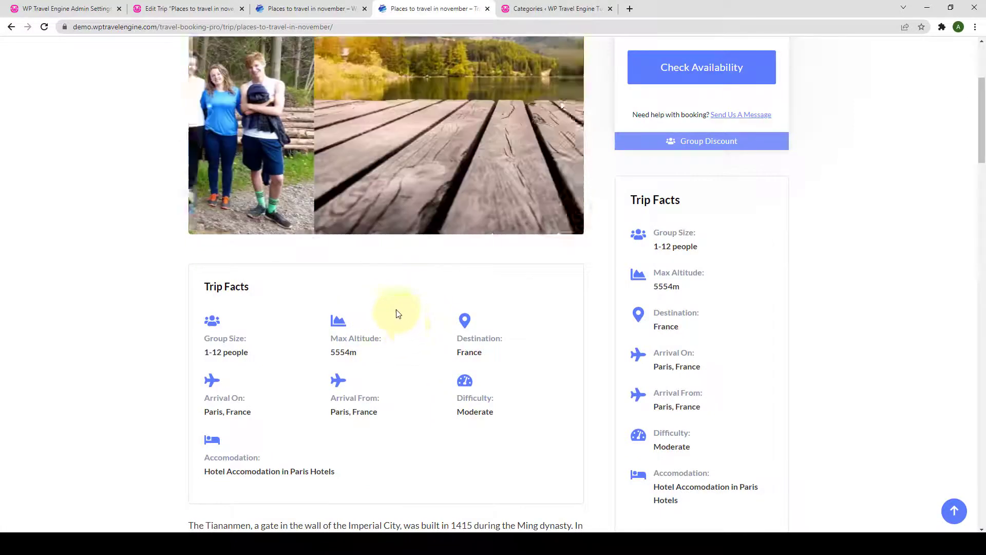
# In the trip editor's Trip Info settings, copy the shortcode [Trip_Info_Shortcode id='2613'] from the note
pyautogui.click(175, 11)
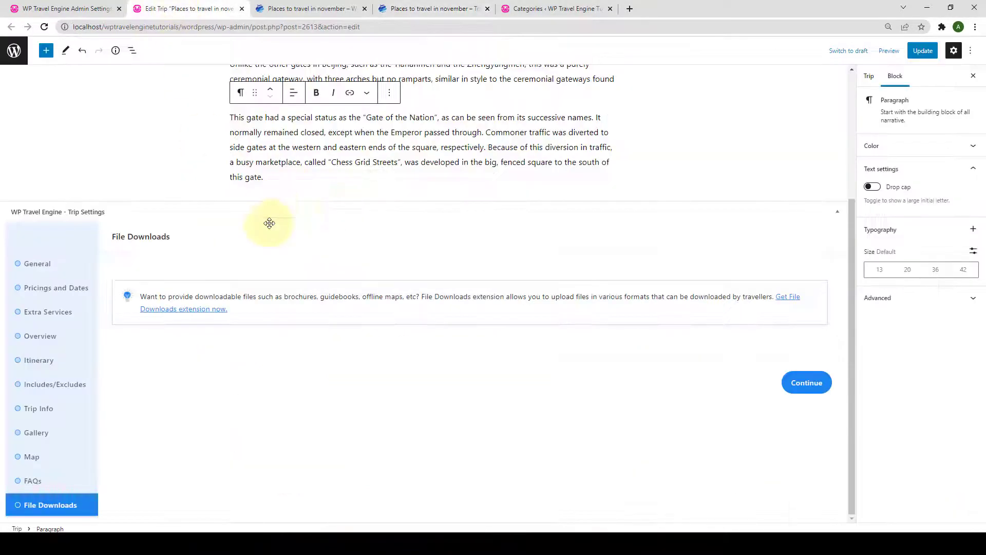
pyautogui.click(67, 414)
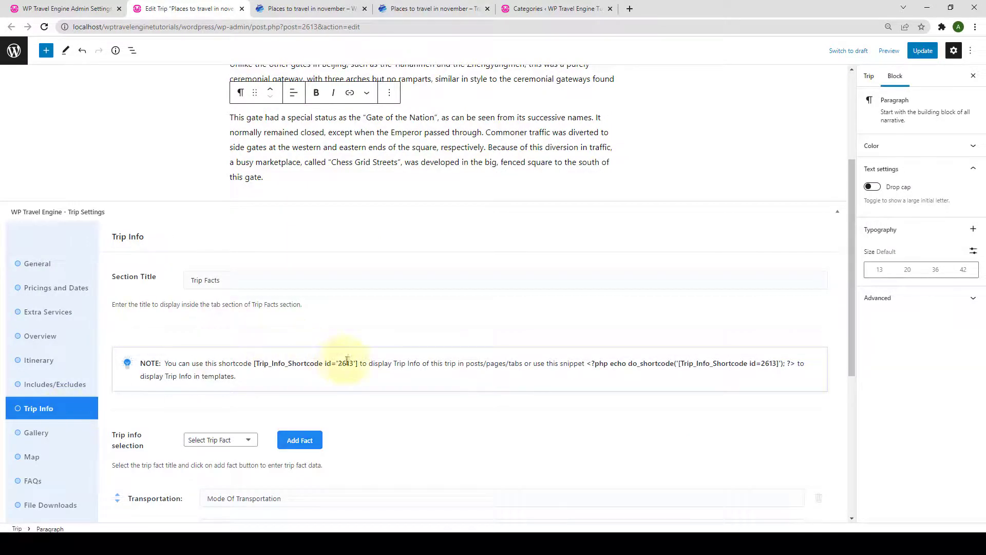
pyautogui.moveTo(355, 365); pyautogui.dragTo(257, 365)
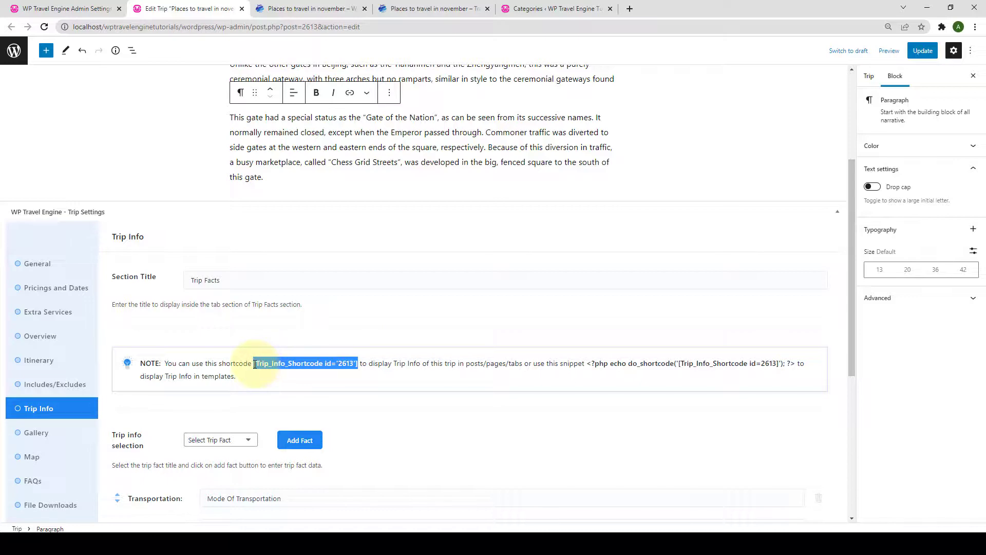
pyautogui.rightClick(255, 365)
pyautogui.click(282, 373)
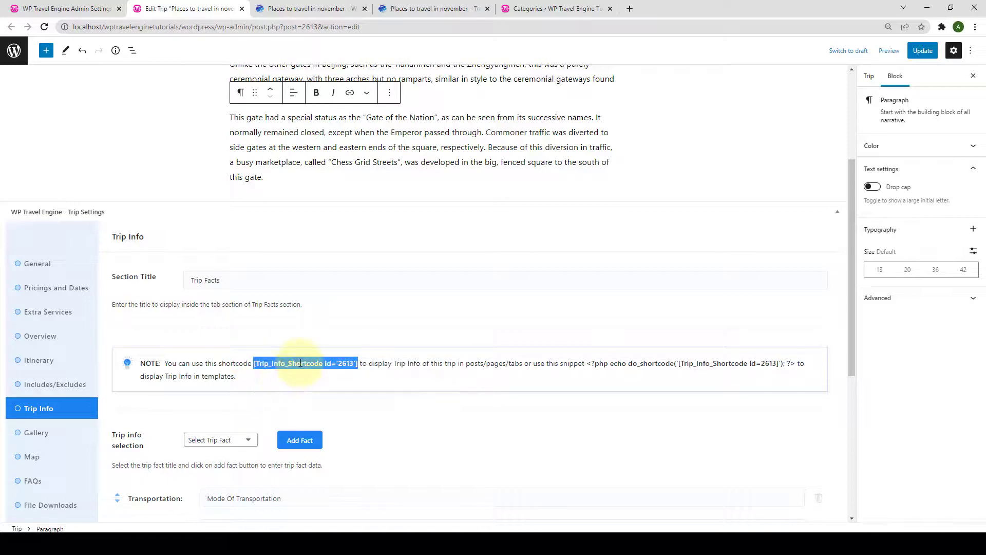
pyautogui.click(295, 367)
# Paste the [Trip_Info_Shortcode id='2613'] shortcode into a new paragraph above the trip description and update the trip
pyautogui.scroll(4, 396, 242)
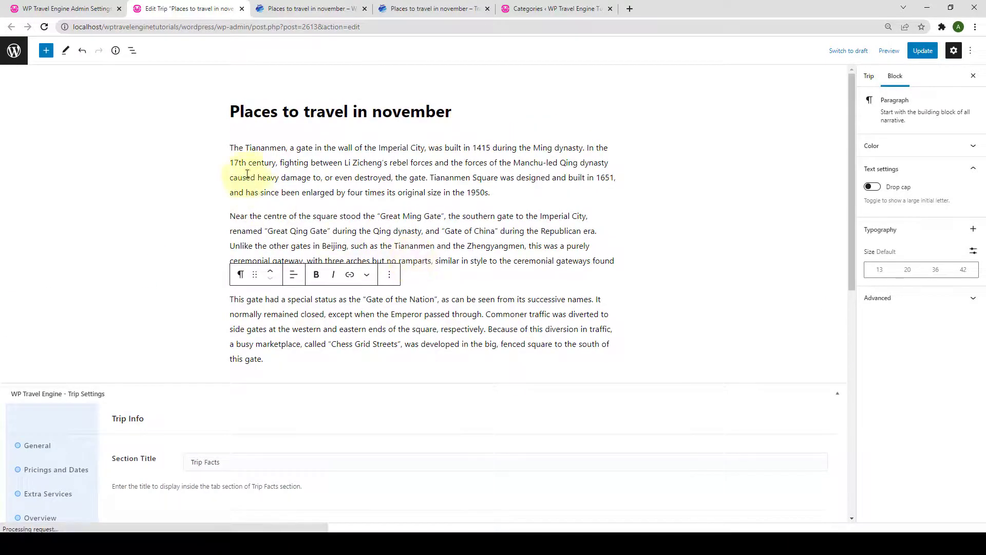
pyautogui.click(235, 148)
pyautogui.press('Return')
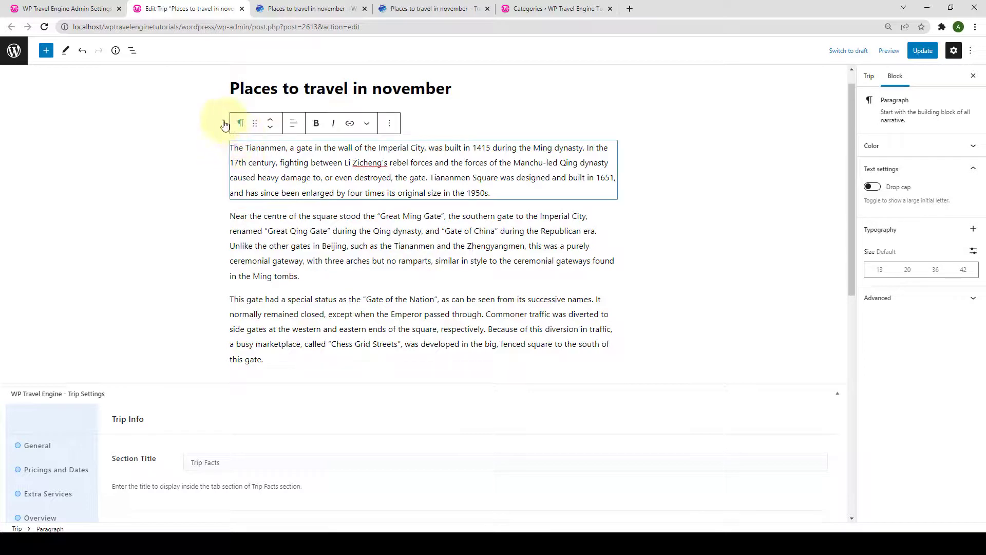
pyautogui.click(233, 128)
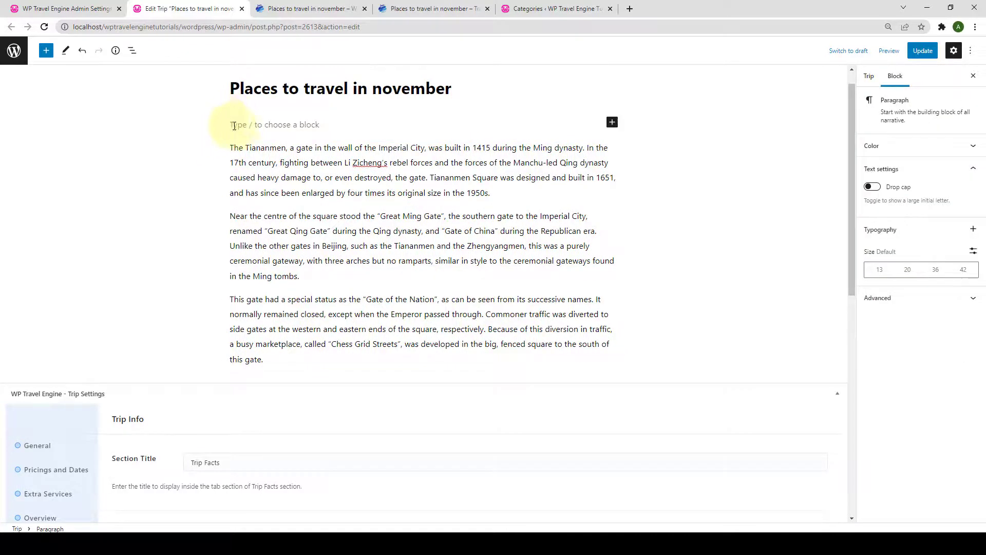
pyautogui.rightClick(240, 126)
pyautogui.click(265, 210)
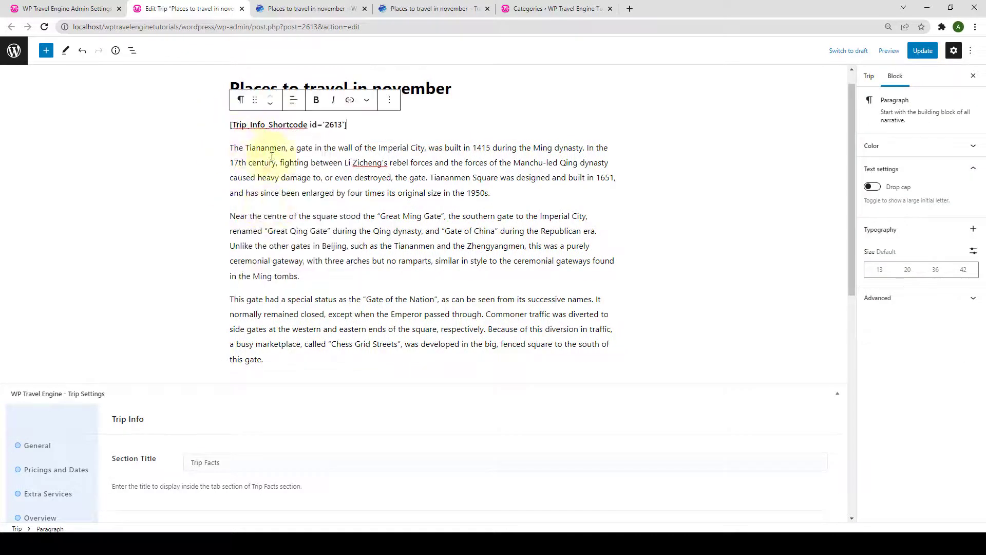
pyautogui.click(923, 50)
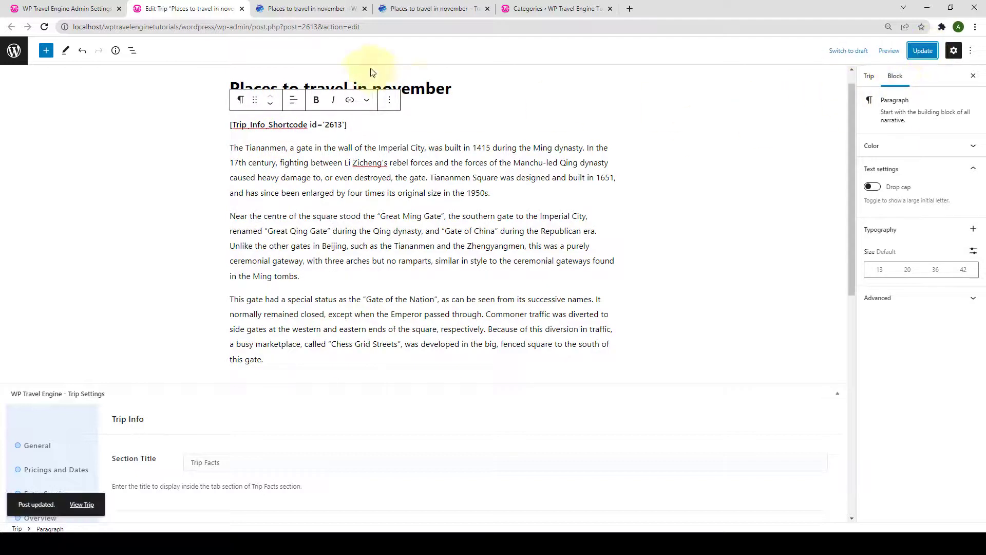
# Reload the live trip page and check the area below the gallery for the Trip Facts block
pyautogui.click(310, 8)
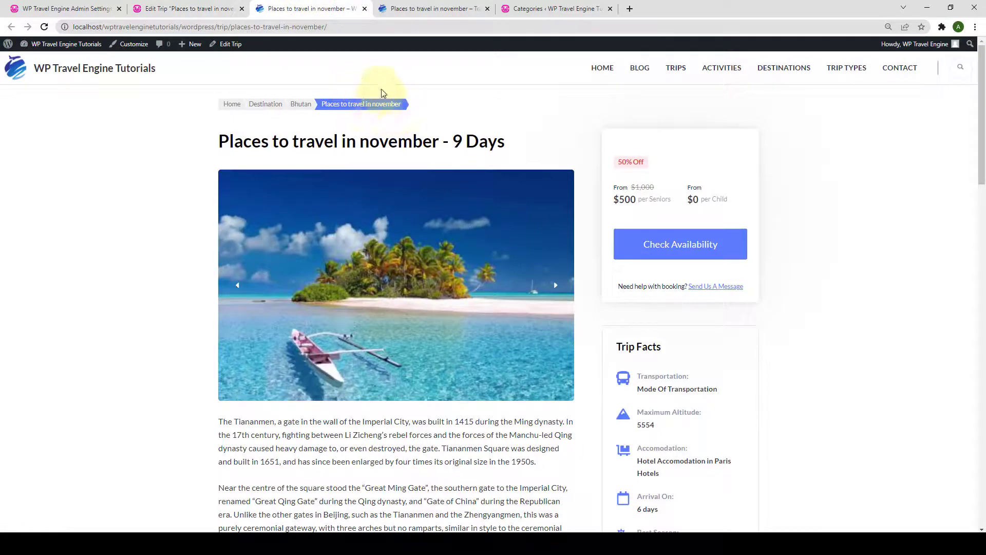
pyautogui.click(45, 27)
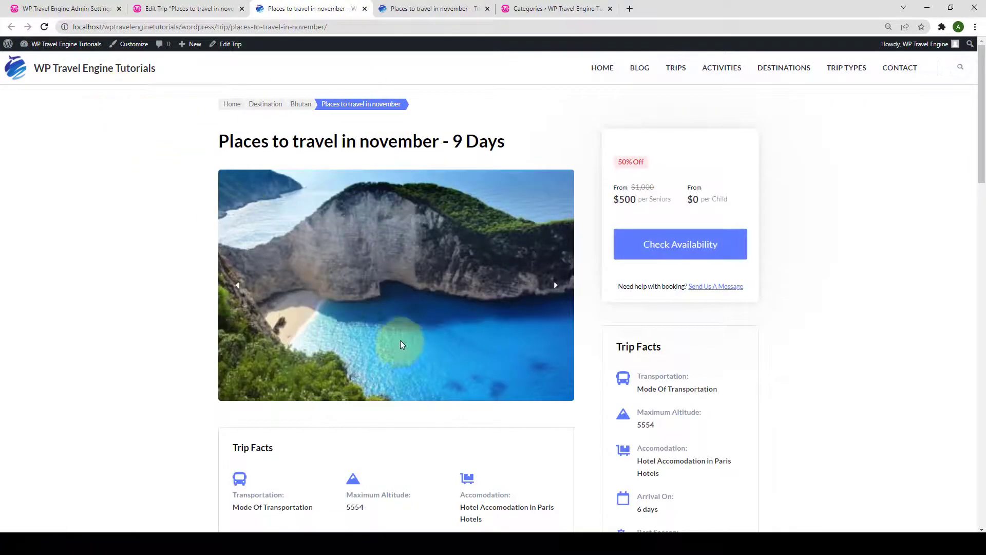
pyautogui.scroll(-2, 401, 349)
pyautogui.scroll(-3, 403, 354)
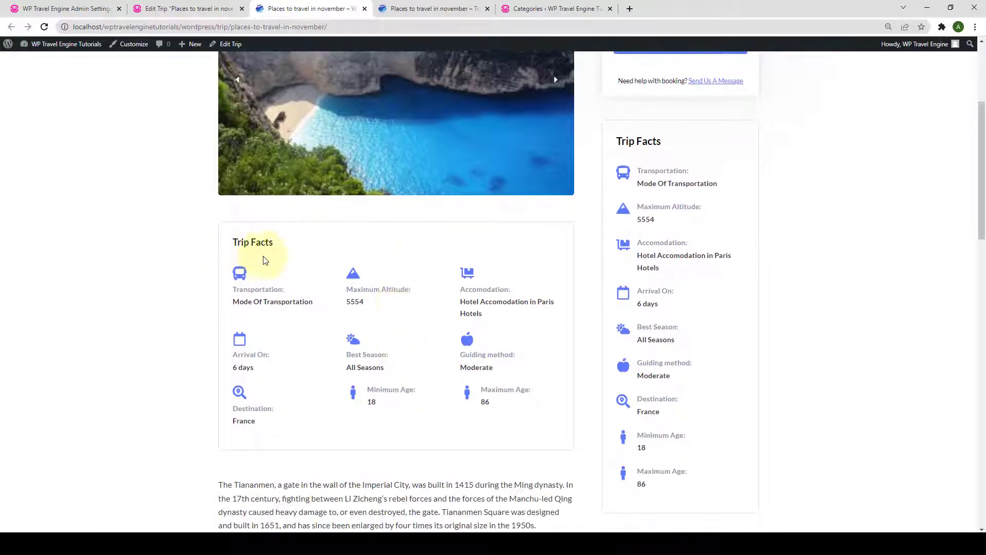
pyautogui.scroll(2, 385, 291)
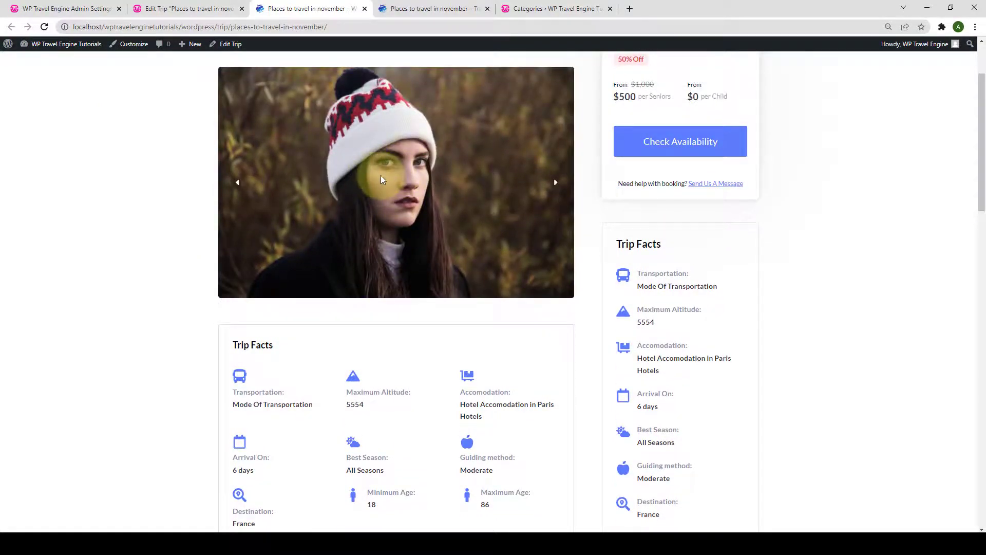
# Return to the trip editor and examine the shortcode note in the Trip Info settings
pyautogui.click(208, 8)
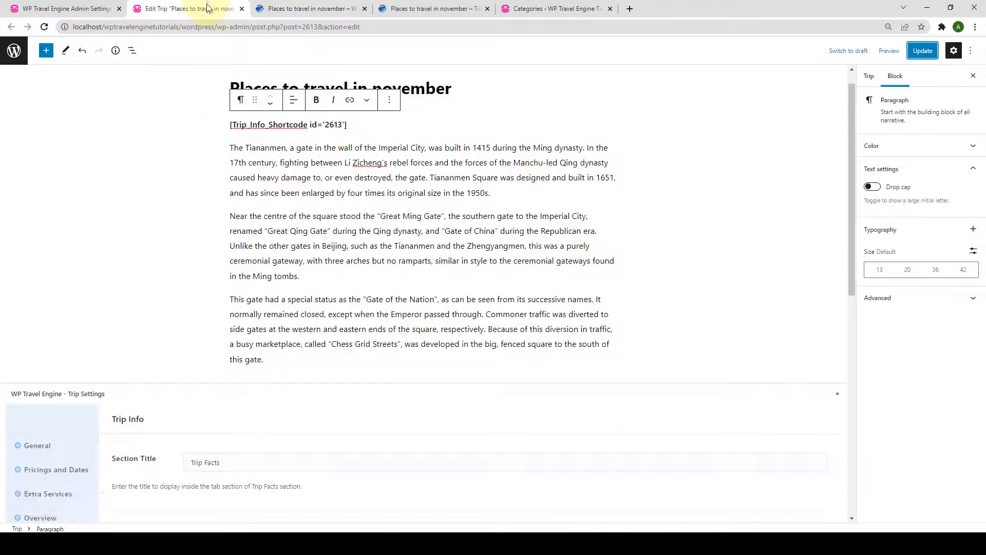
pyautogui.scroll(-5, 238, 124)
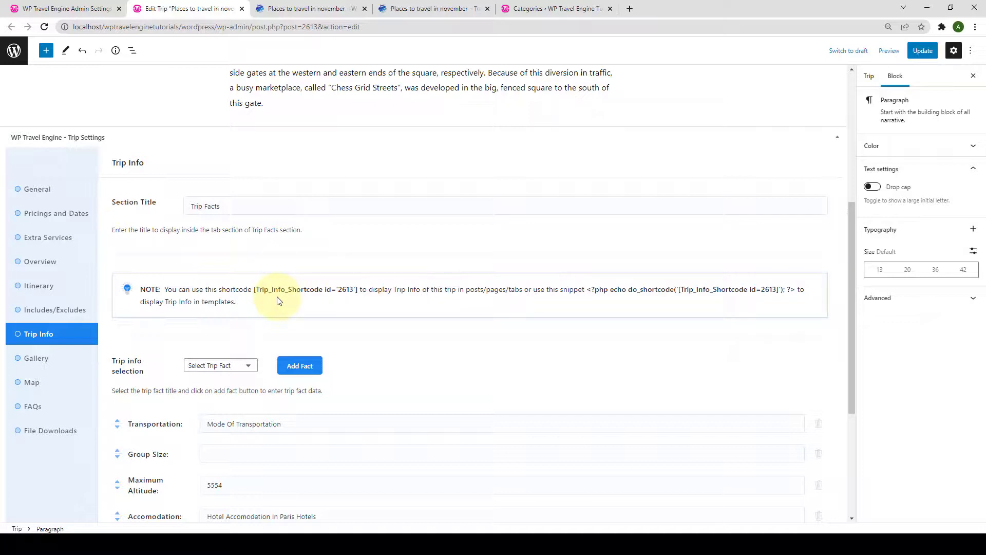
# Copy the tour map shortcode [wte_trip_map id='2613'] from the trip's Map settings
pyautogui.click(42, 390)
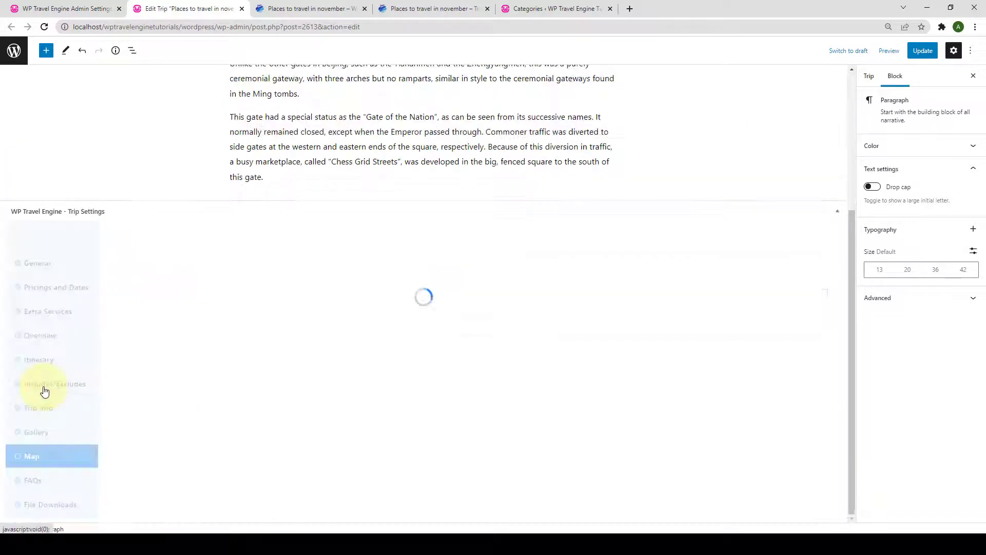
pyautogui.scroll(-3, 204, 370)
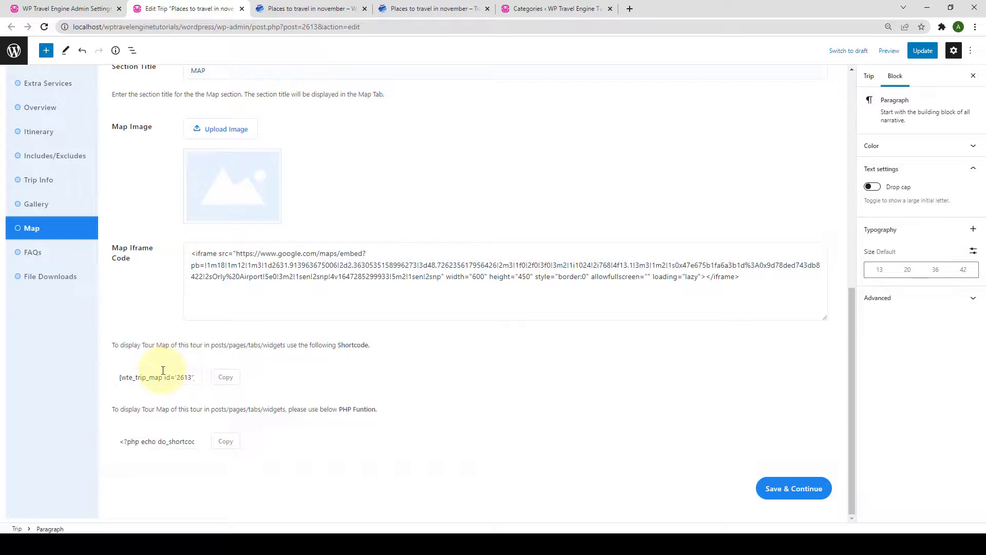
pyautogui.click(225, 378)
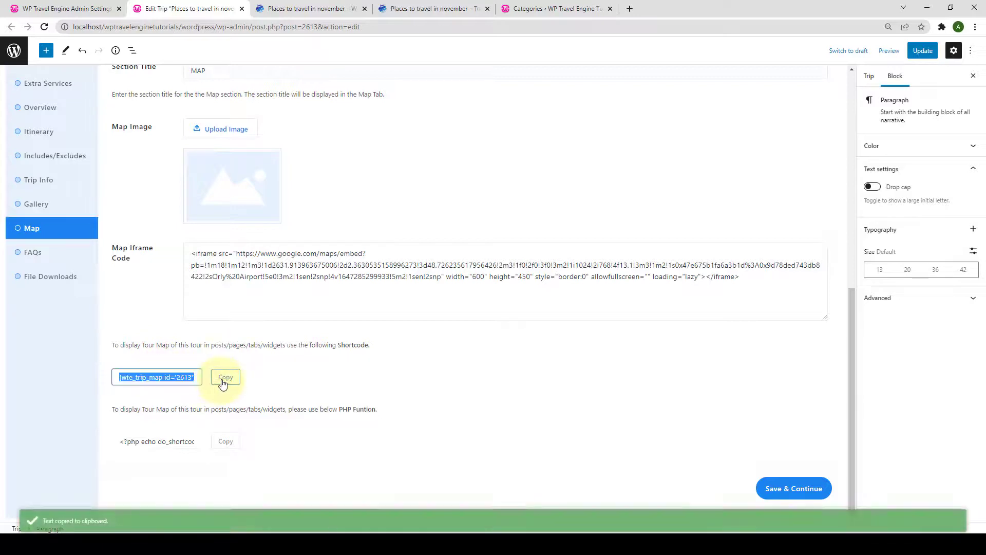
# Paste the [wte_trip_map id='2613'] shortcode into a new block below the trip description and update the trip
pyautogui.scroll(8, 327, 380)
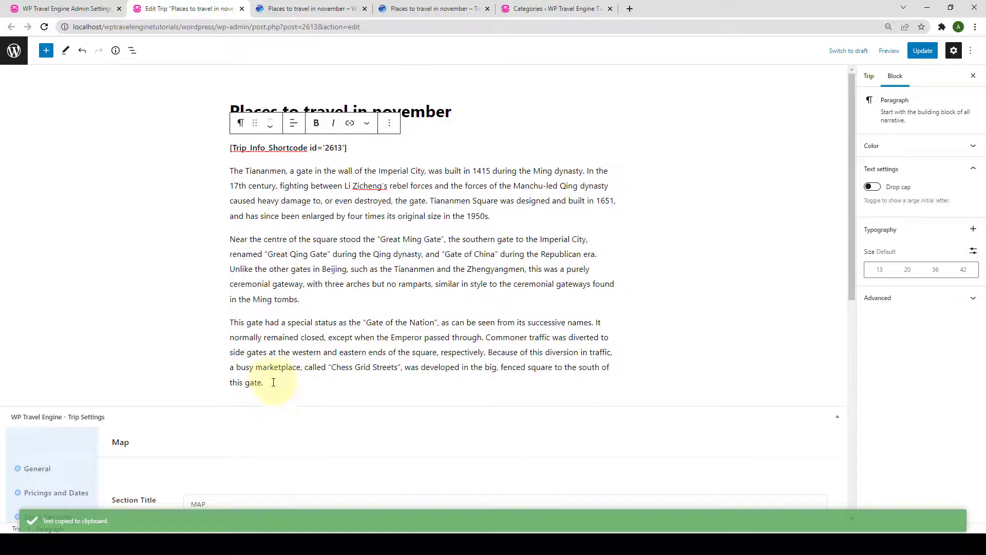
pyautogui.click(269, 383)
pyautogui.press('Return')
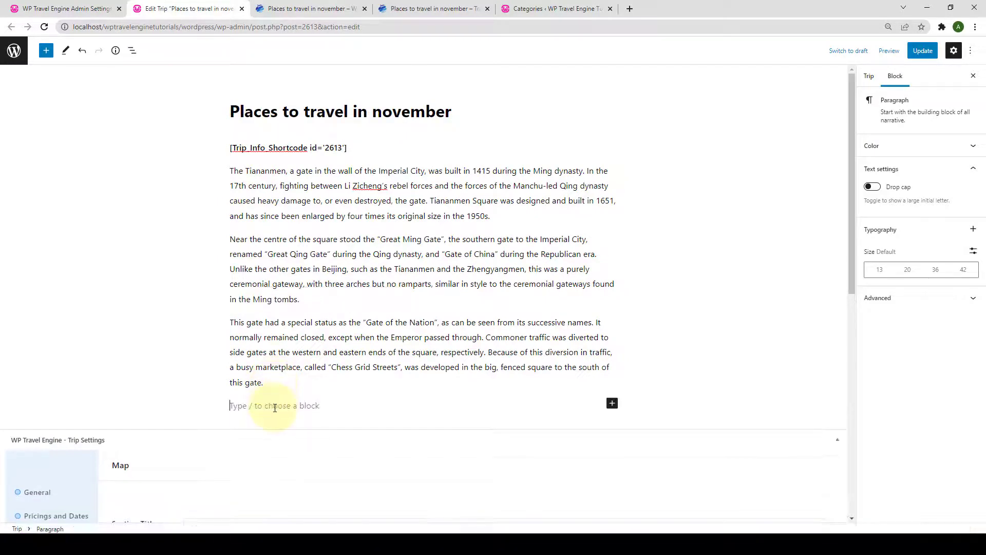
pyautogui.rightClick(267, 408)
pyautogui.click(311, 330)
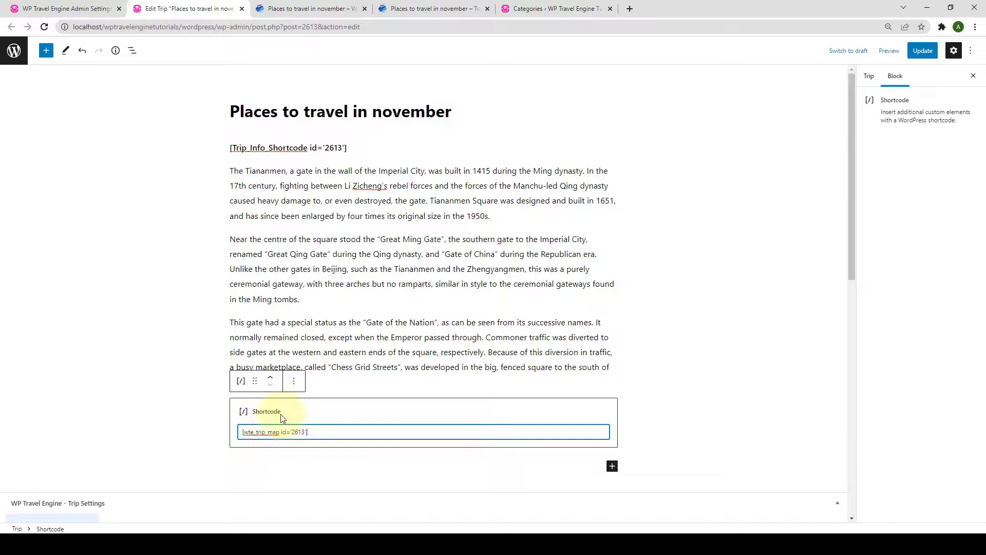
pyautogui.click(933, 50)
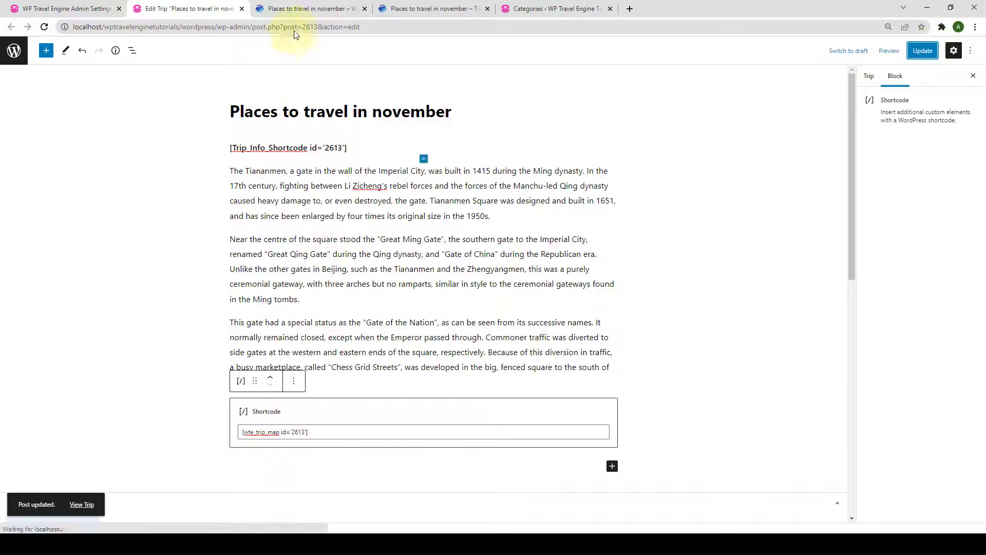
# Reload the live trip page and compare the map below the description with the one in the trip's Map section
pyautogui.click(308, 8)
pyautogui.scroll(-8, 339, 267)
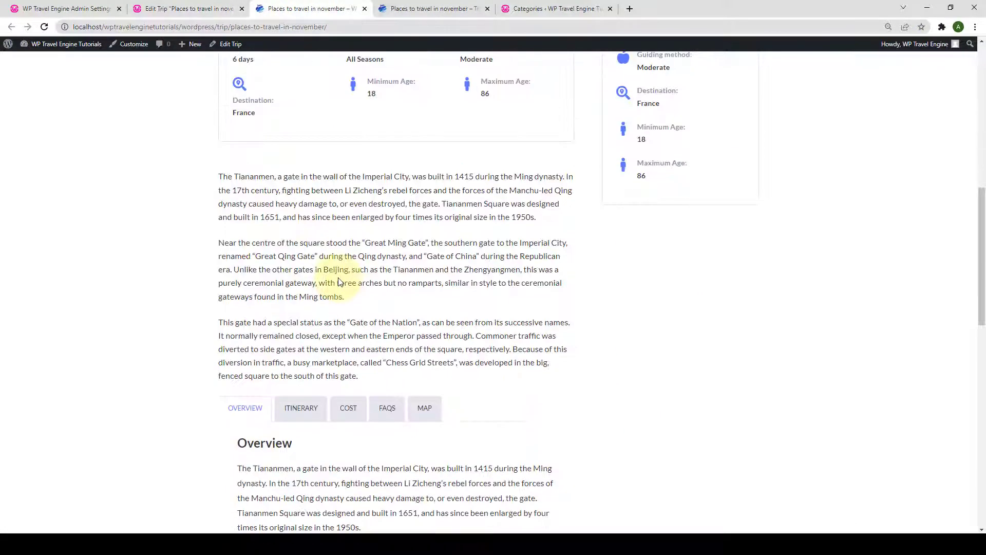
pyautogui.click(40, 27)
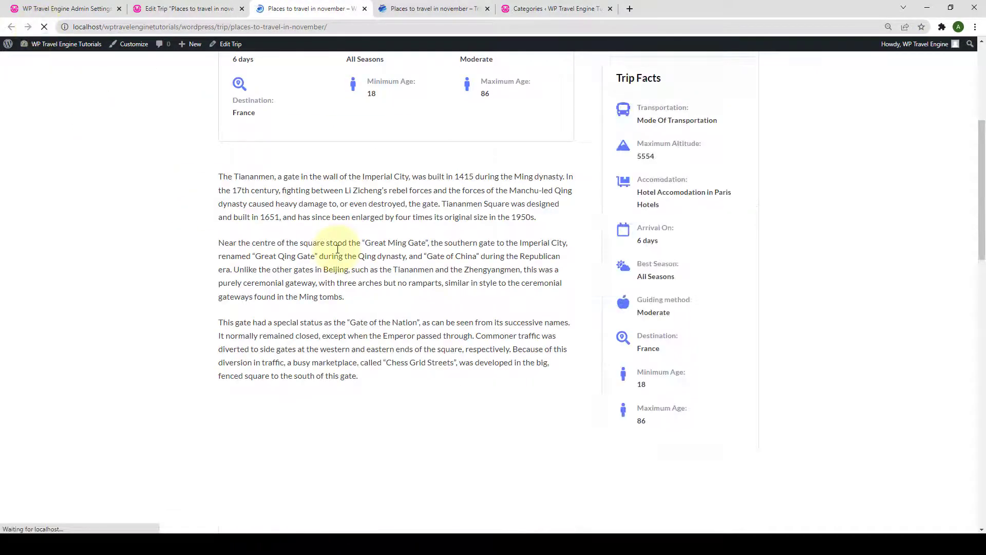
pyautogui.scroll(-4, 338, 249)
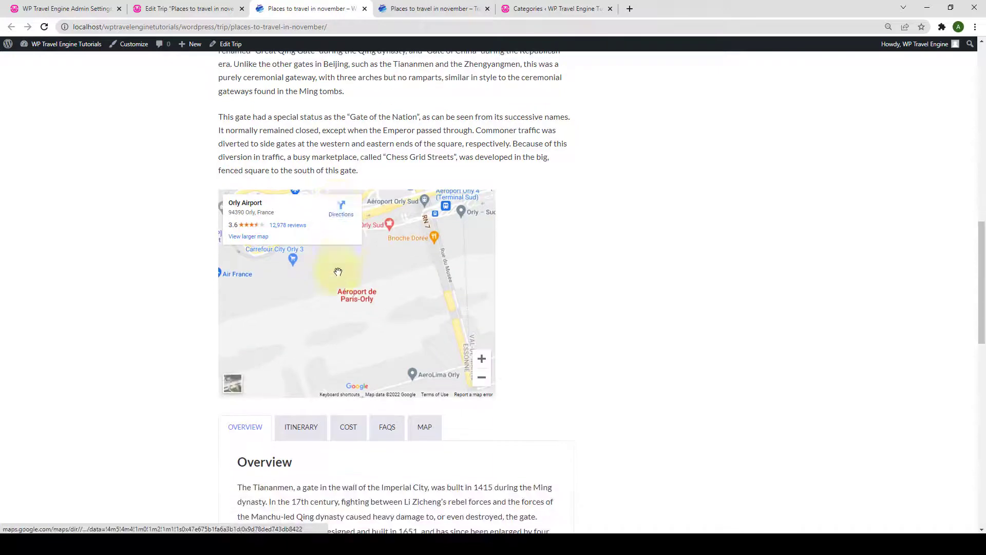
pyautogui.scroll(3, 383, 288)
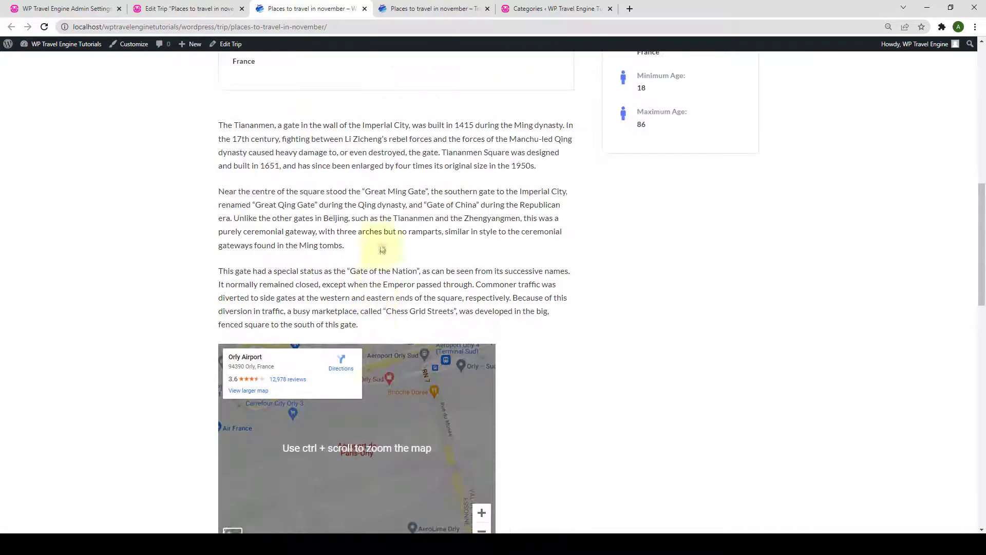
pyautogui.scroll(-4, 390, 355)
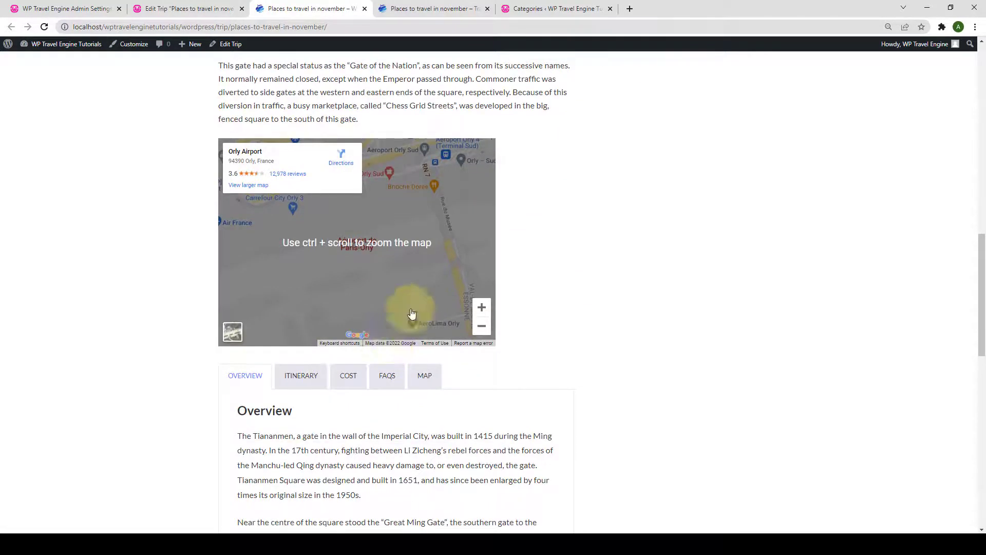
pyautogui.click(435, 388)
pyautogui.scroll(-4, 361, 286)
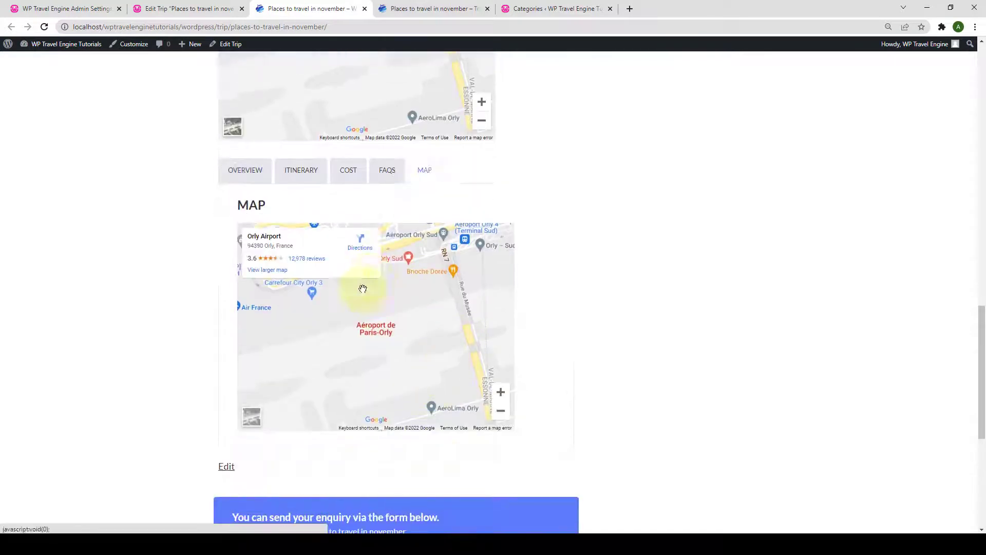
pyautogui.scroll(6, 384, 328)
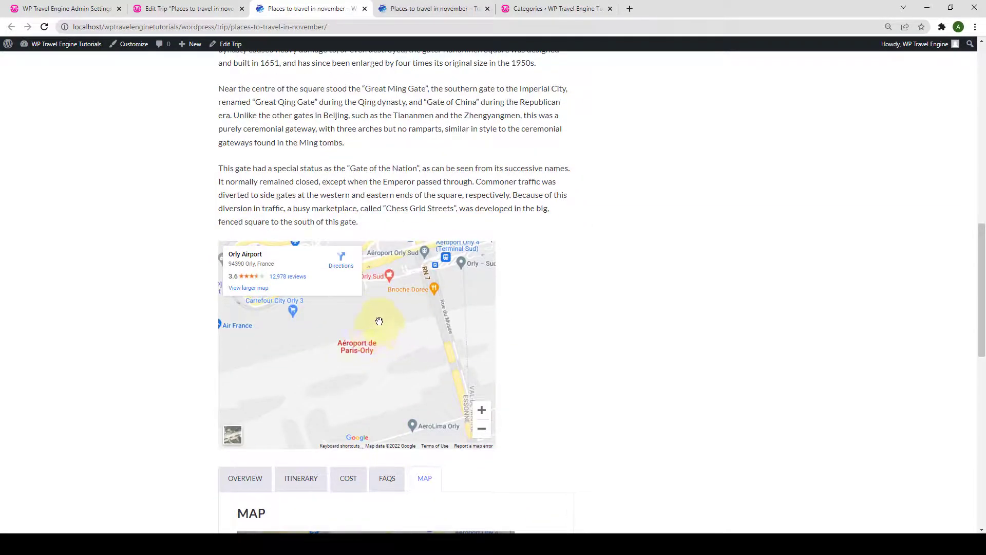
pyautogui.scroll(10, 379, 323)
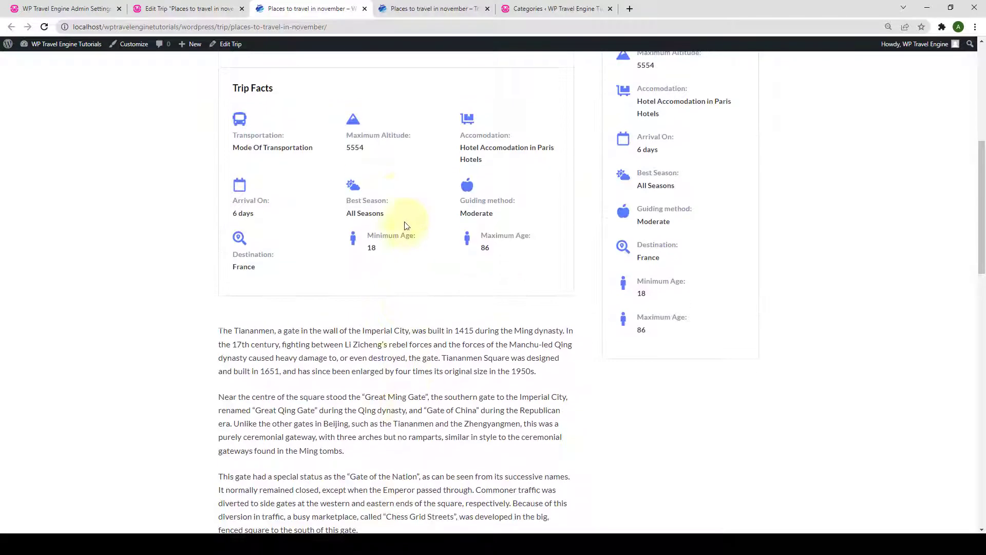
pyautogui.scroll(-10, 402, 235)
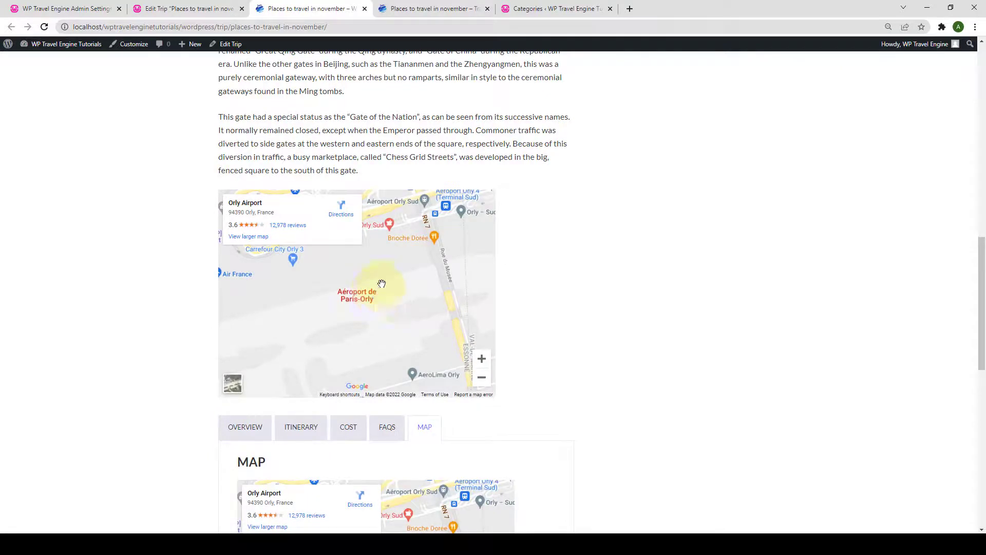
# Create a new page titled "Trips For Best Season" from the WordPress admin and publish it
pyautogui.click(94, 6)
pyautogui.moveTo(36, 120)
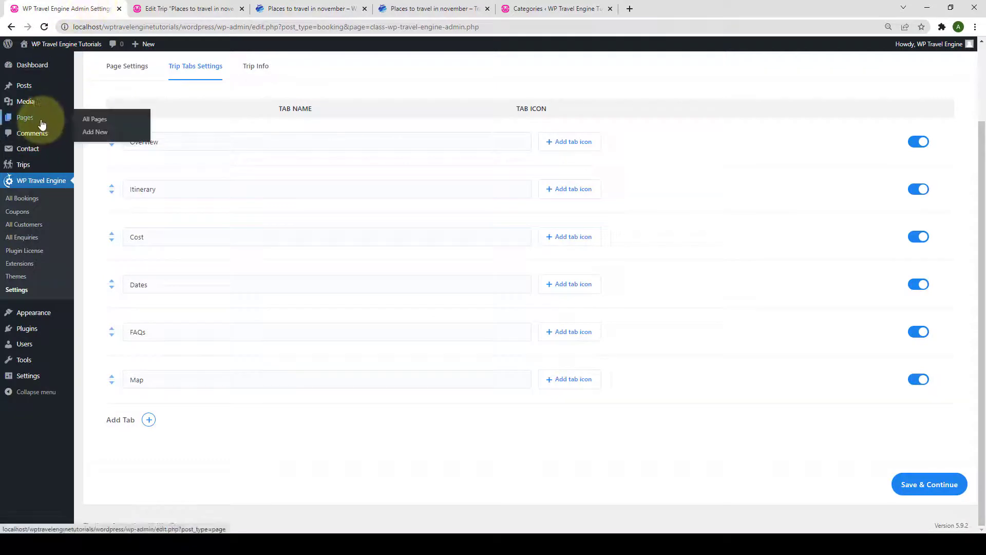
pyautogui.click(104, 133)
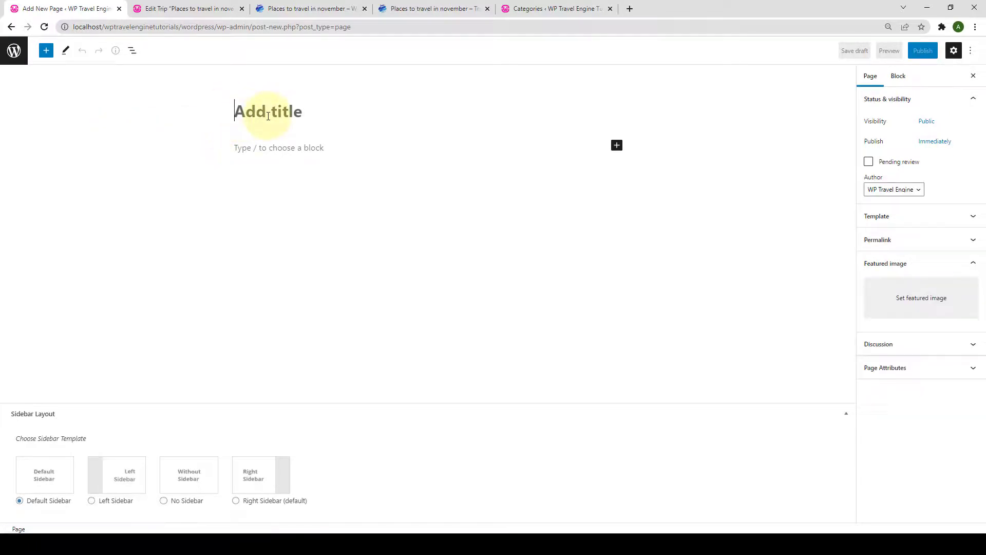
pyautogui.hotkey('ctrl', 'v')
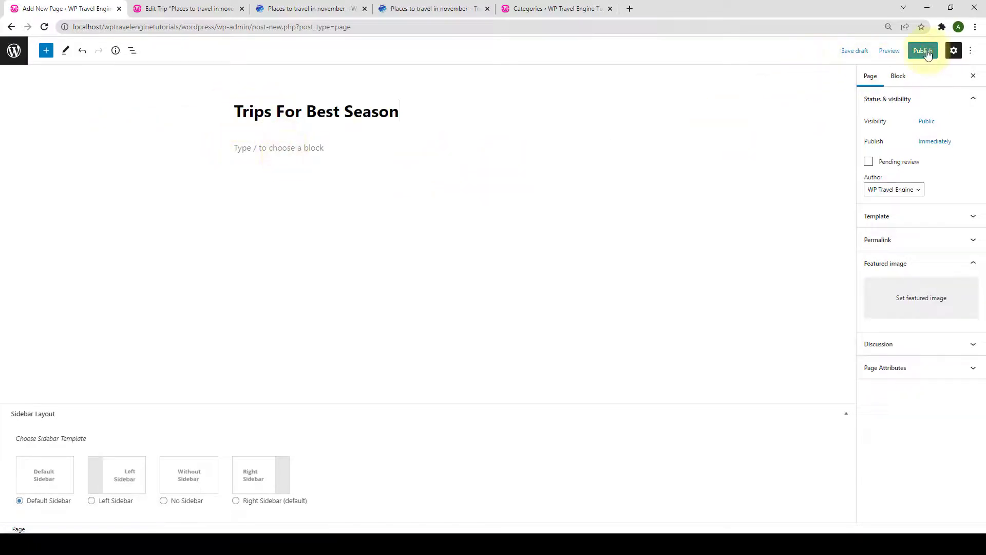
pyautogui.click(924, 50)
pyautogui.click(897, 52)
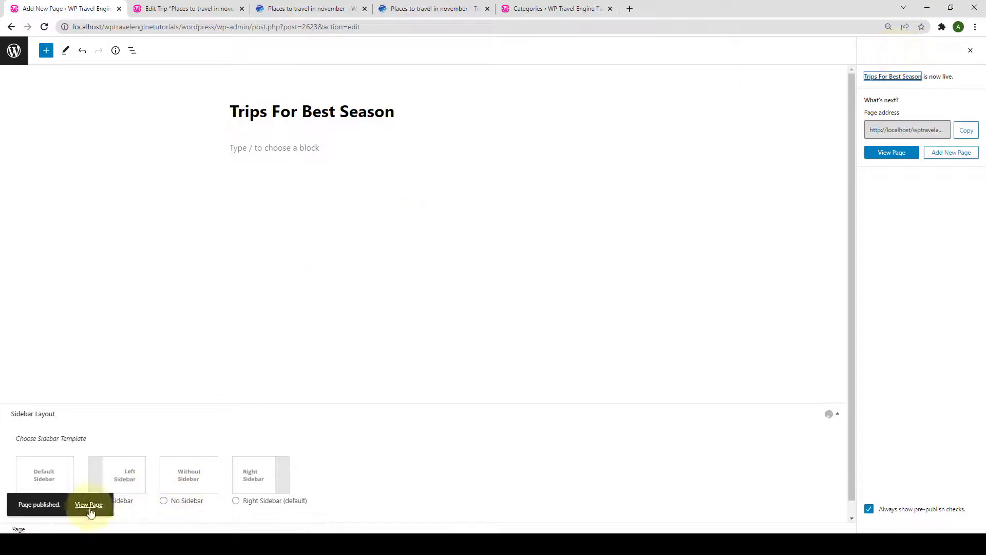
# View the published "Trips For Best Season" page in a separate browser tab and return to its editor
pyautogui.rightClick(84, 509)
pyautogui.click(129, 422)
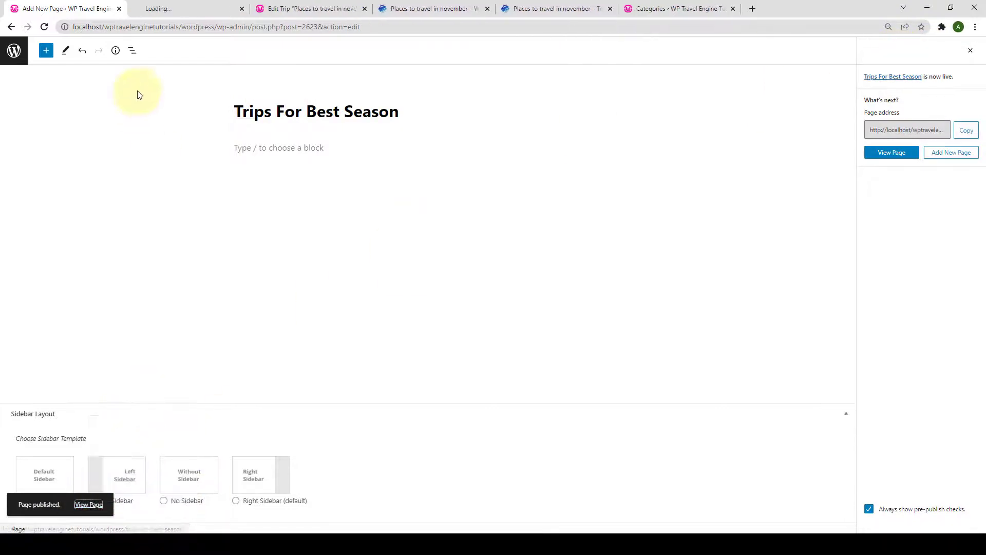
pyautogui.click(180, 11)
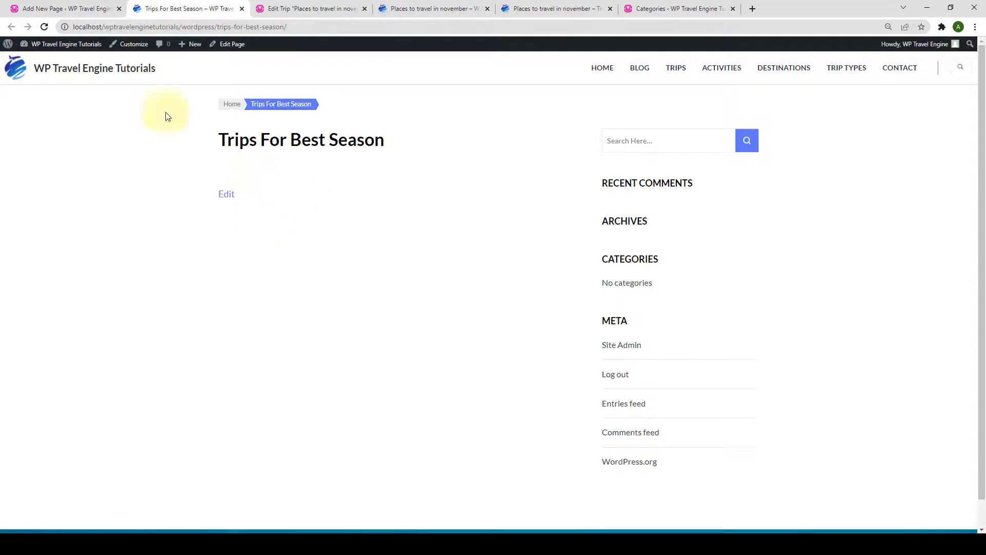
pyautogui.click(91, 12)
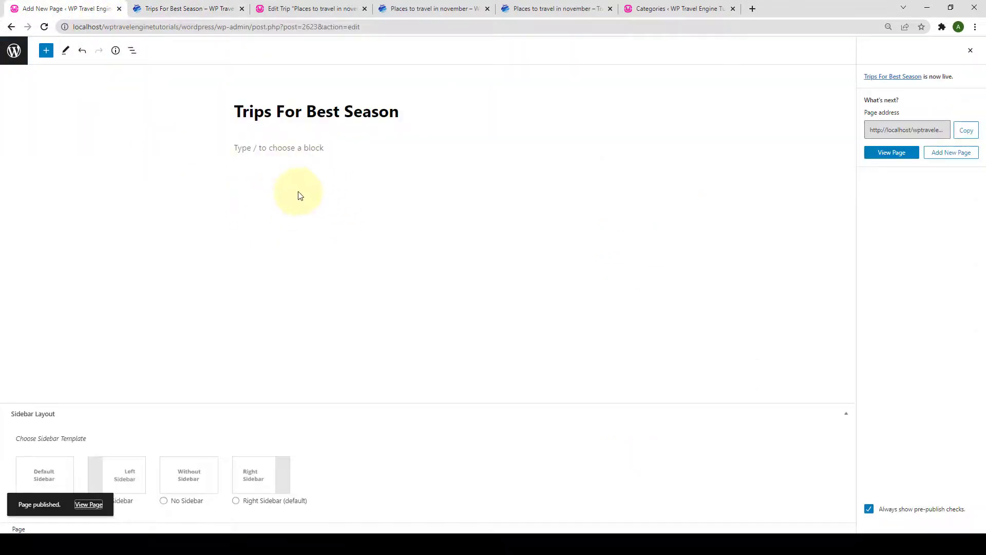
# Copy the tour map shortcode from the trip editor's Map settings again and return to the new page's editor
pyautogui.click(323, 10)
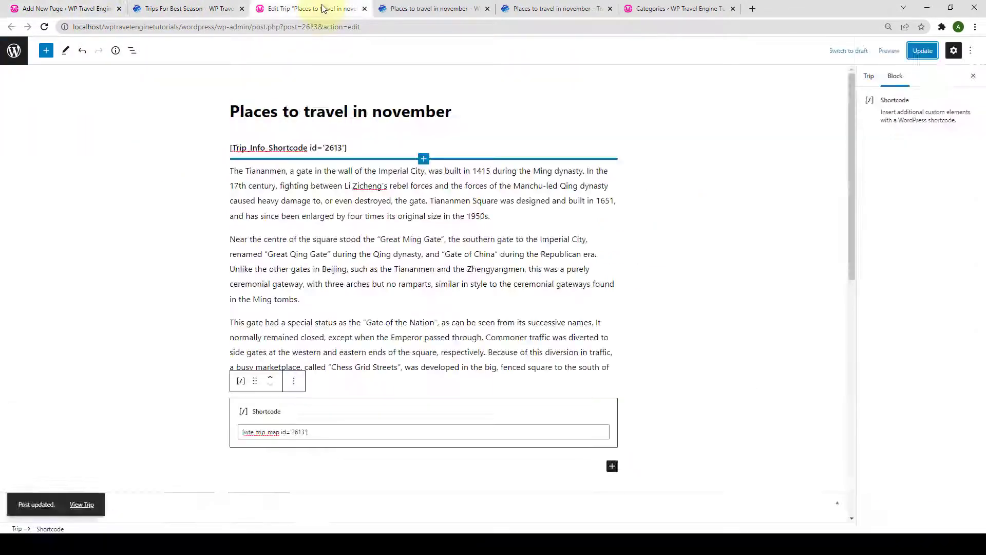
pyautogui.scroll(-10, 308, 321)
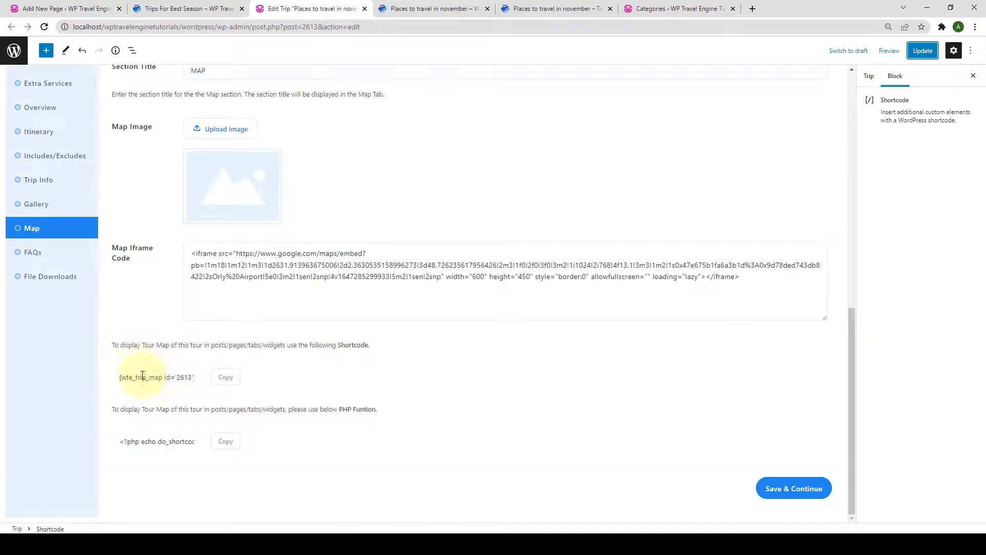
pyautogui.click(226, 377)
pyautogui.click(106, 11)
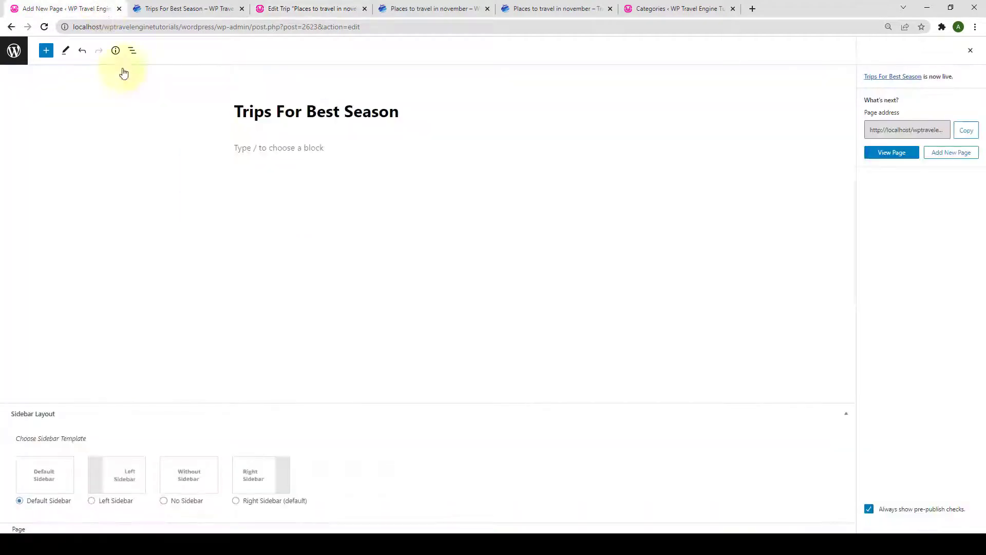
# Paste the [wte_trip_map id='2613'] shortcode into the "Trips For Best Season" page body and update the page
pyautogui.click(268, 153)
pyautogui.rightClick(270, 151)
pyautogui.click(283, 233)
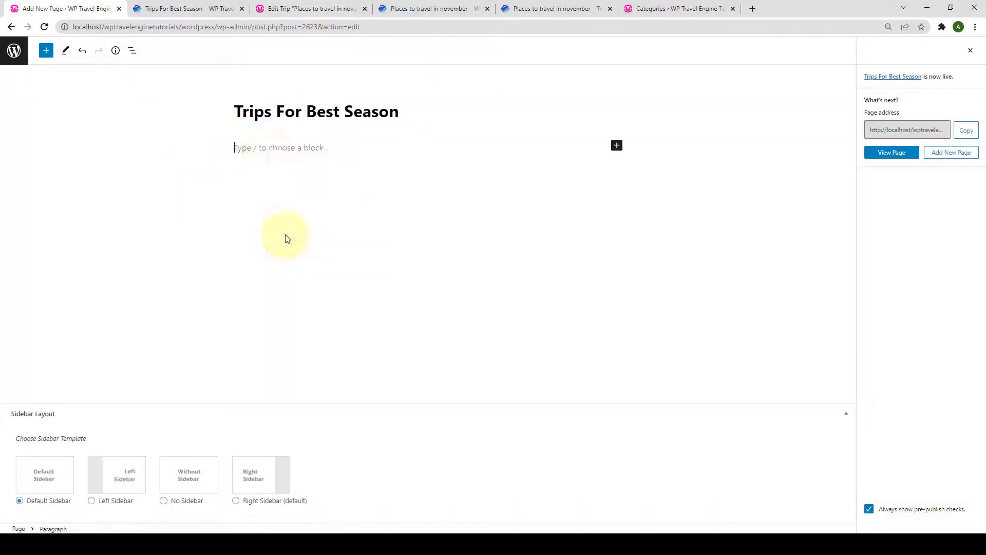
pyautogui.click(916, 58)
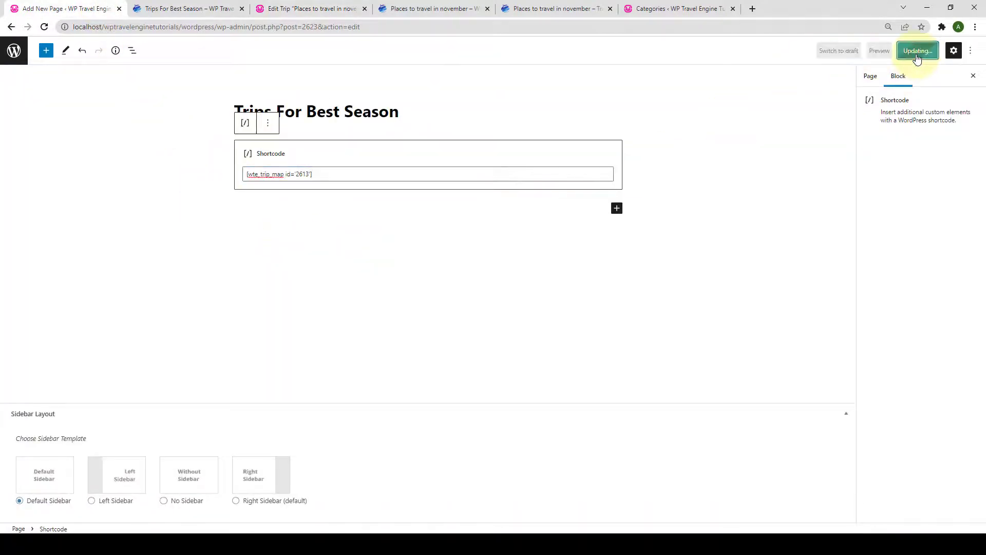
# Reload the live "Trips For Best Season" page and check the embedded map
pyautogui.click(202, 8)
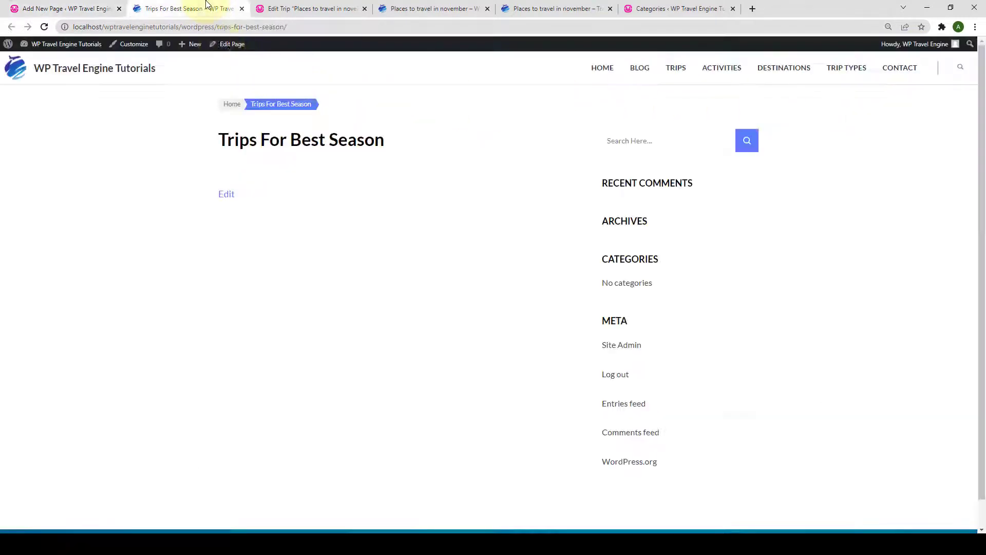
pyautogui.click(45, 27)
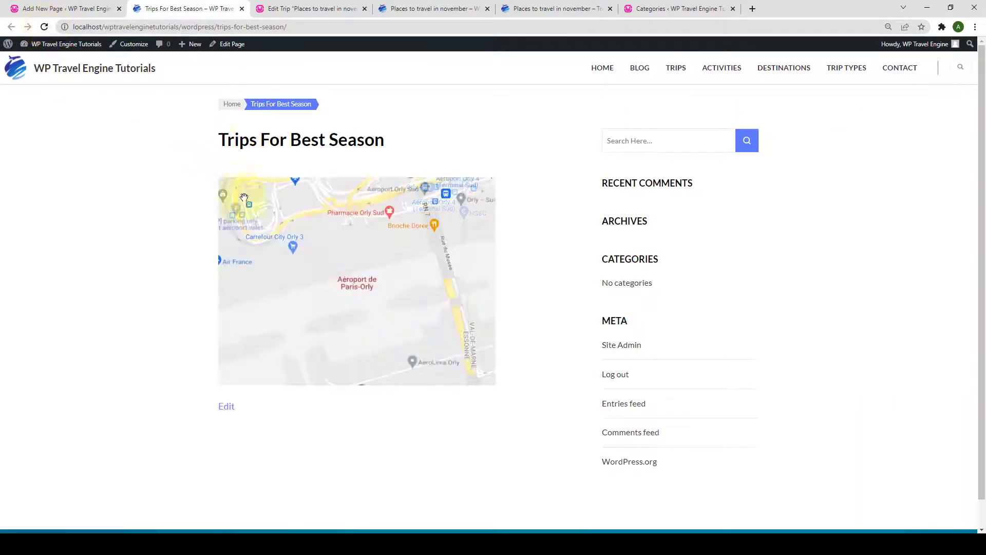
pyautogui.scroll(-1, 349, 236)
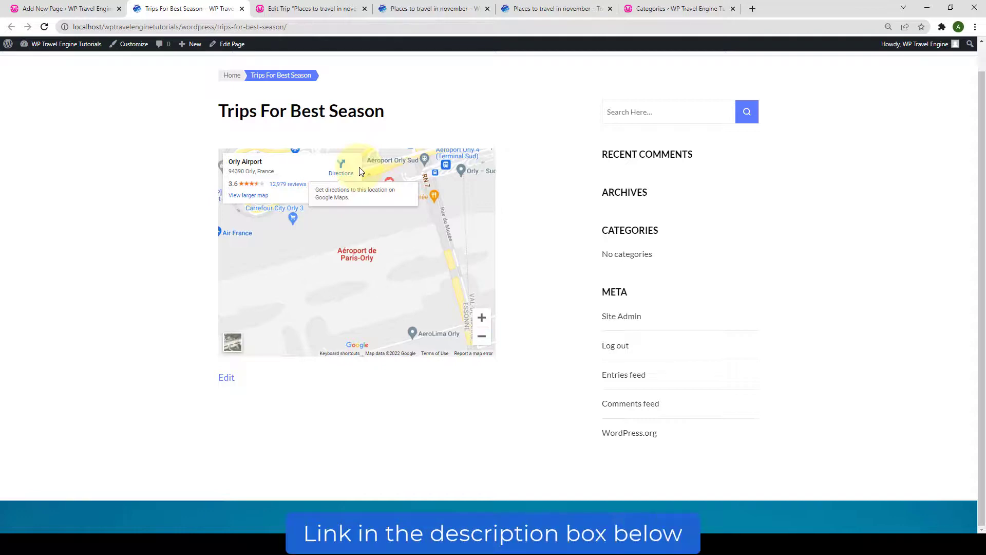
# Close the "Trips For Best Season" page and its editor, and review the live trip page from the Trip Facts up to the title
pyautogui.click(242, 9)
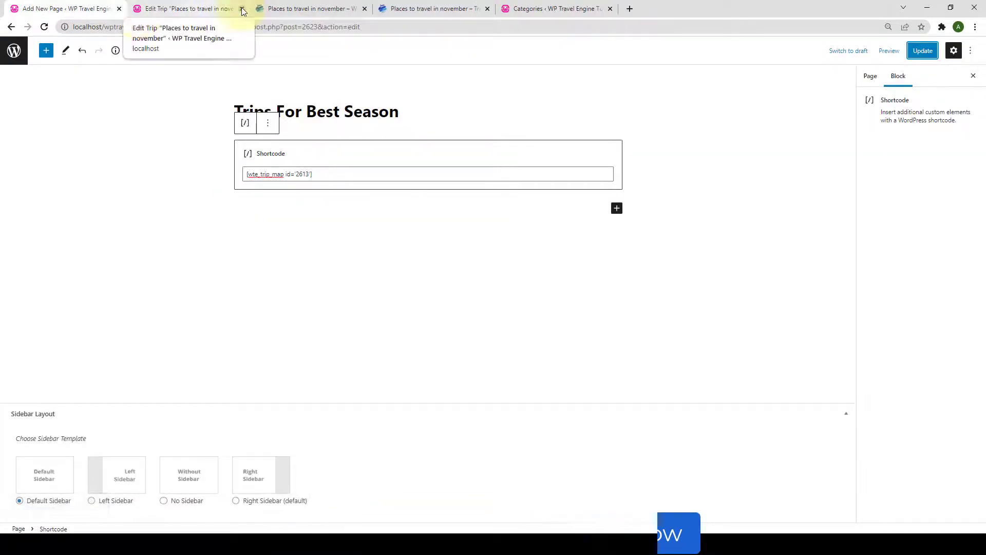
pyautogui.click(119, 8)
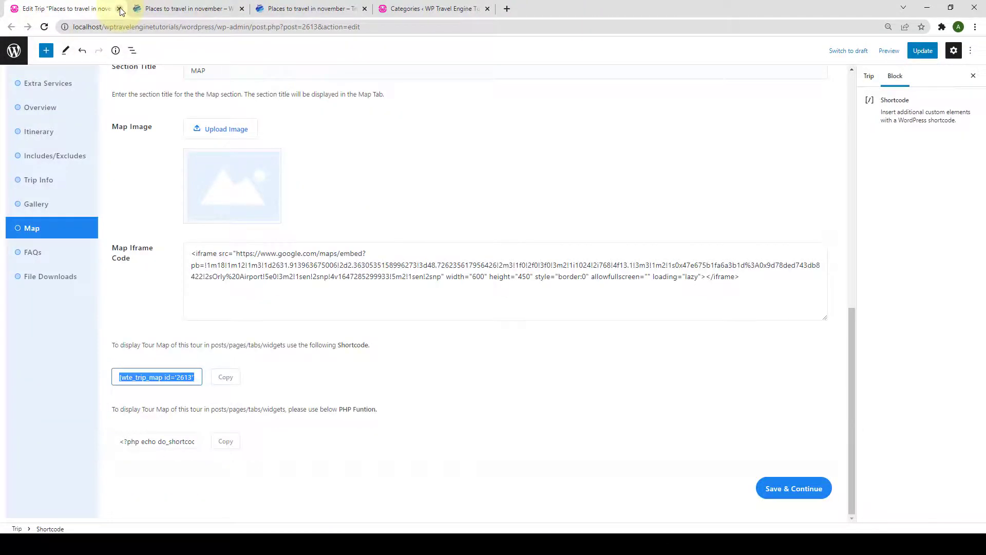
pyautogui.click(166, 9)
pyautogui.scroll(8, 452, 185)
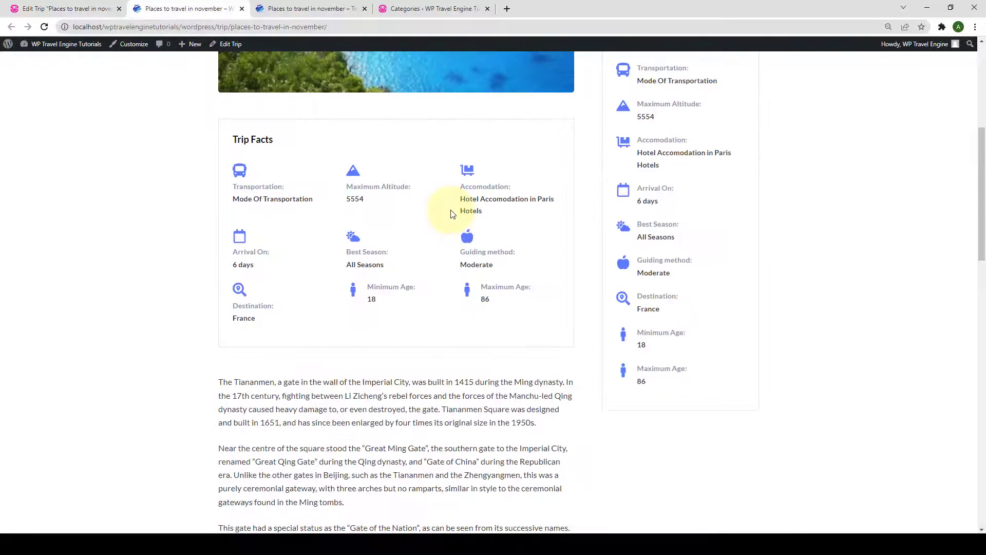
pyautogui.scroll(6, 451, 209)
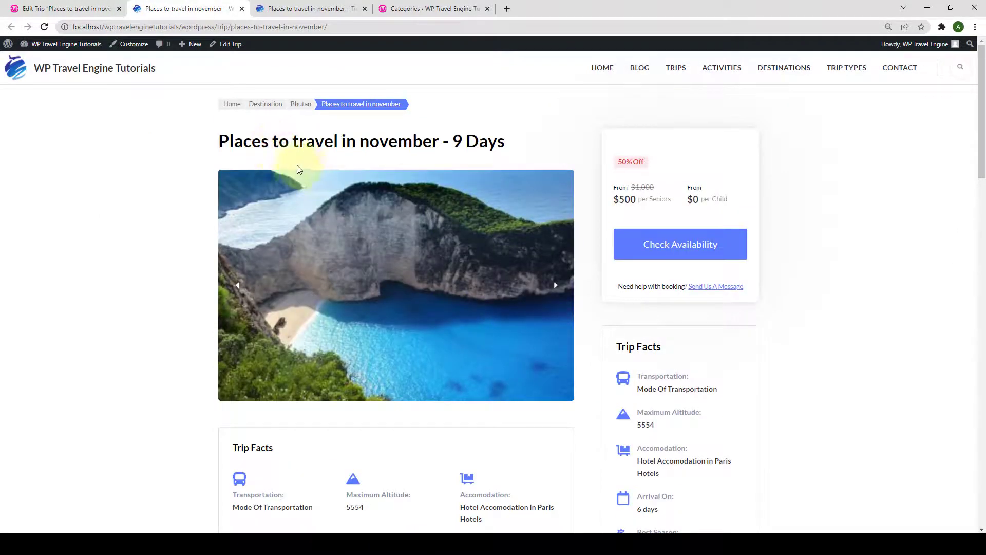
# Review the live trip page down to the enquiry form, checking its FAQs, Itinerary and Overview sections
pyautogui.scroll(-7, 496, 205)
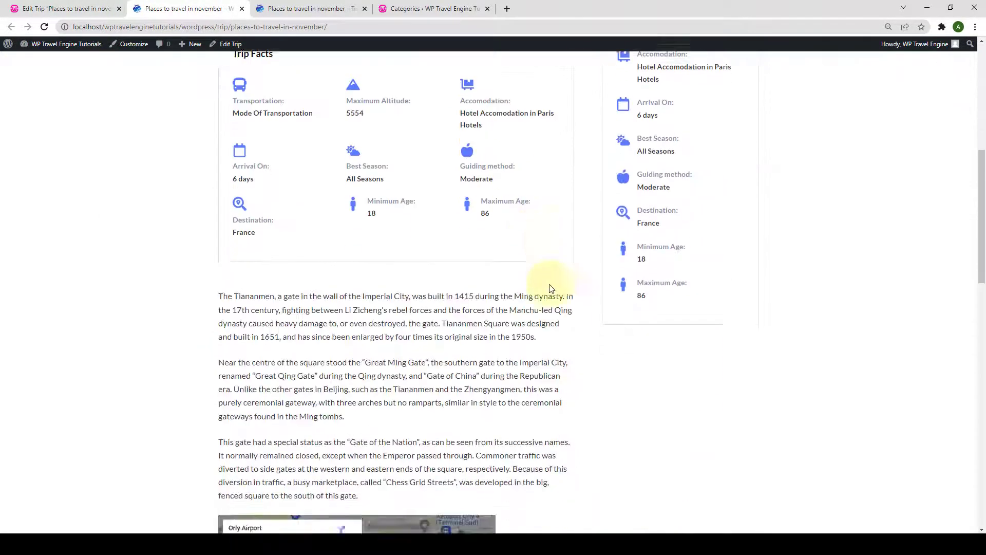
pyautogui.scroll(-15, 550, 287)
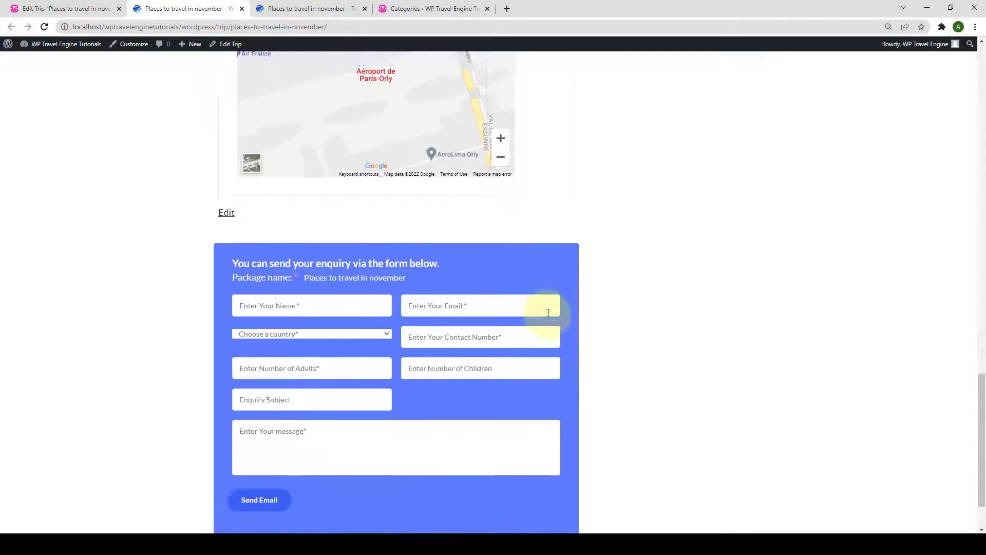
pyautogui.scroll(4, 548, 312)
pyautogui.click(384, 117)
pyautogui.click(309, 128)
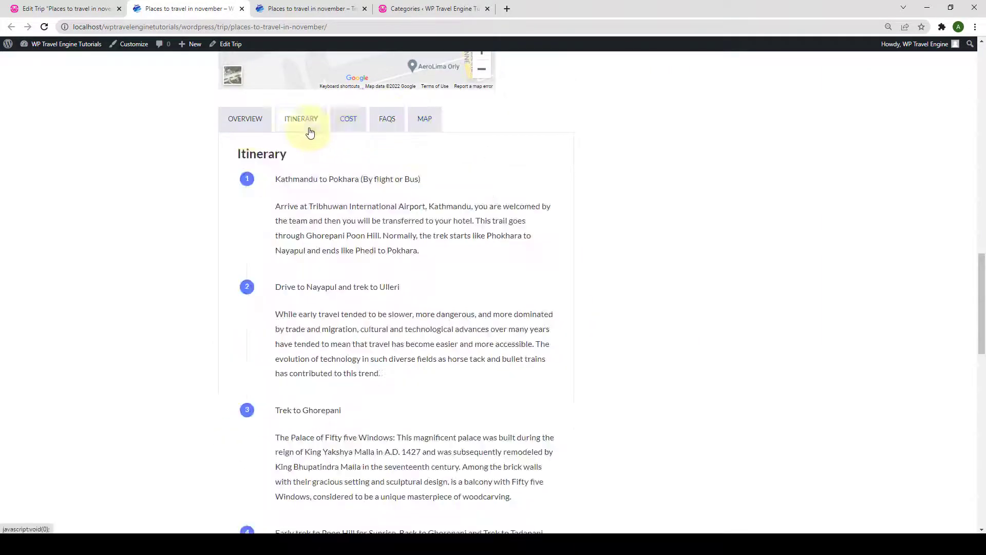
pyautogui.click(247, 123)
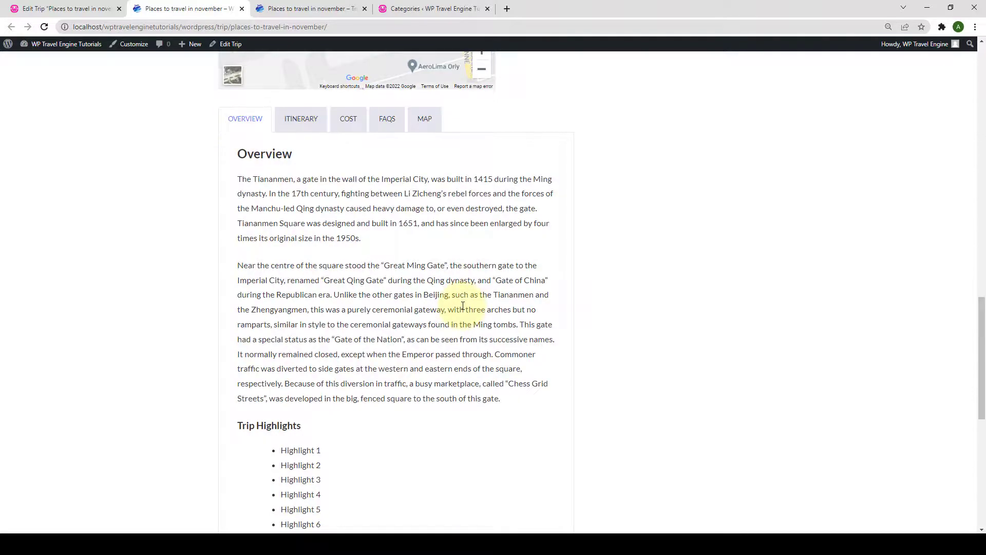
pyautogui.scroll(-2, 468, 313)
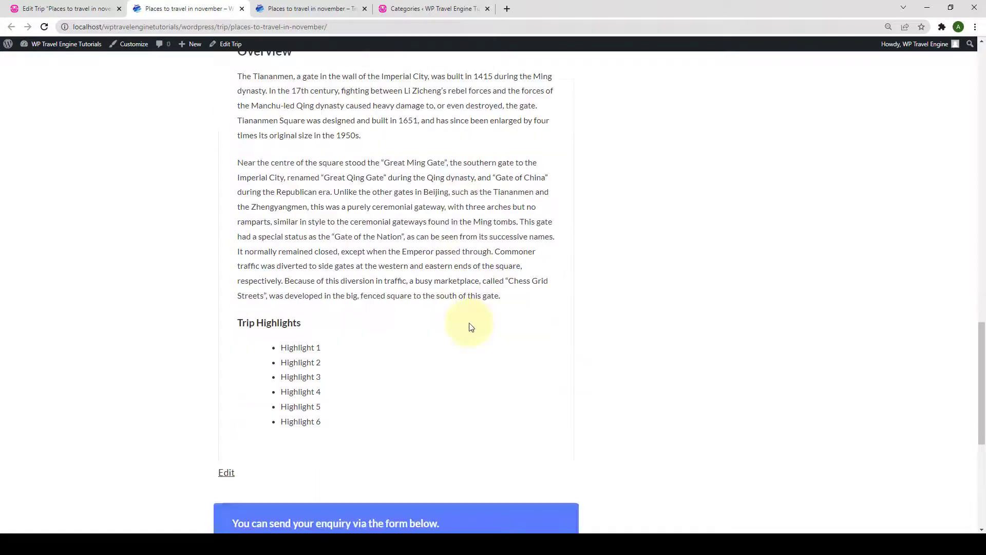
pyautogui.scroll(7, 469, 324)
pyautogui.scroll(15, 470, 324)
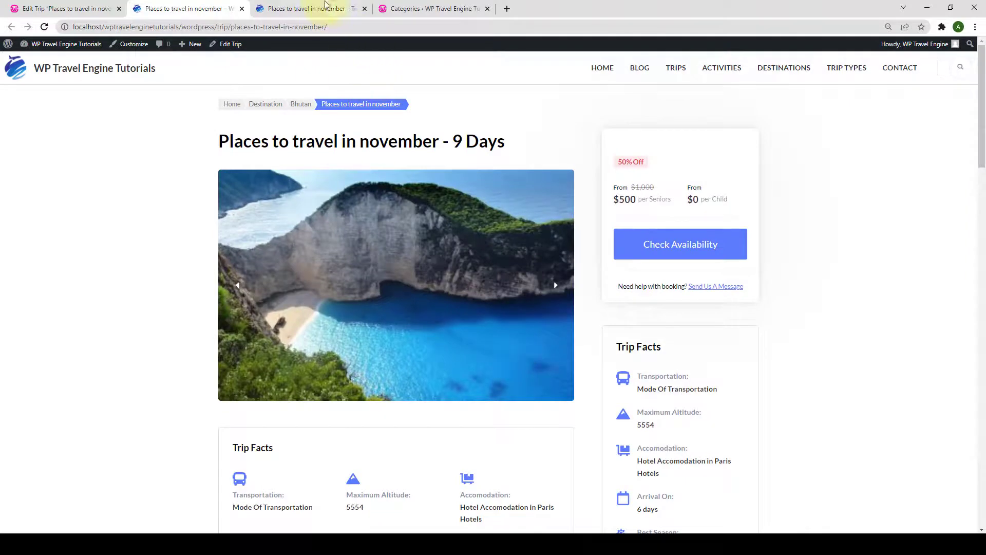
# Switch to the Travel Booking Pro demo site and view its Trip Types page
pyautogui.click(325, 8)
pyautogui.scroll(4, 560, 283)
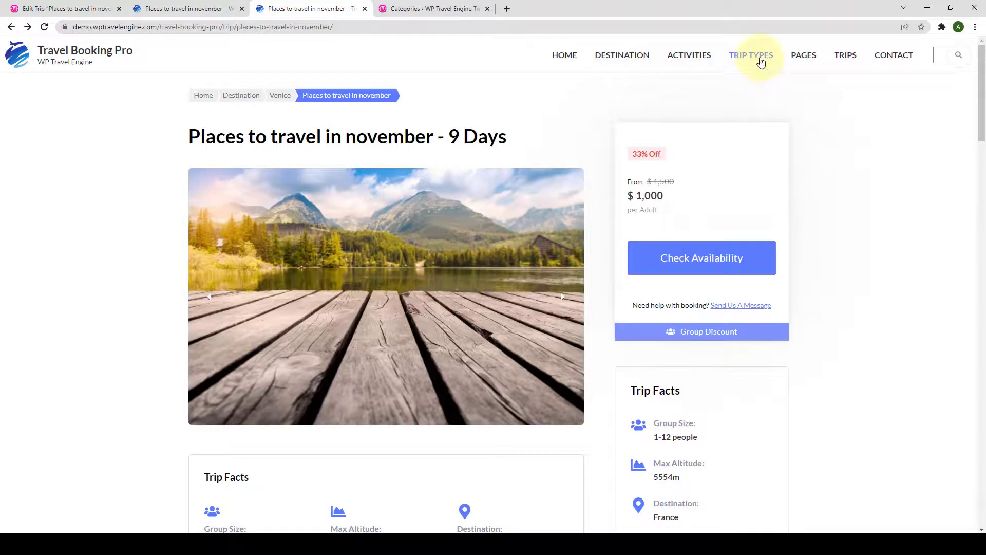
pyautogui.click(762, 61)
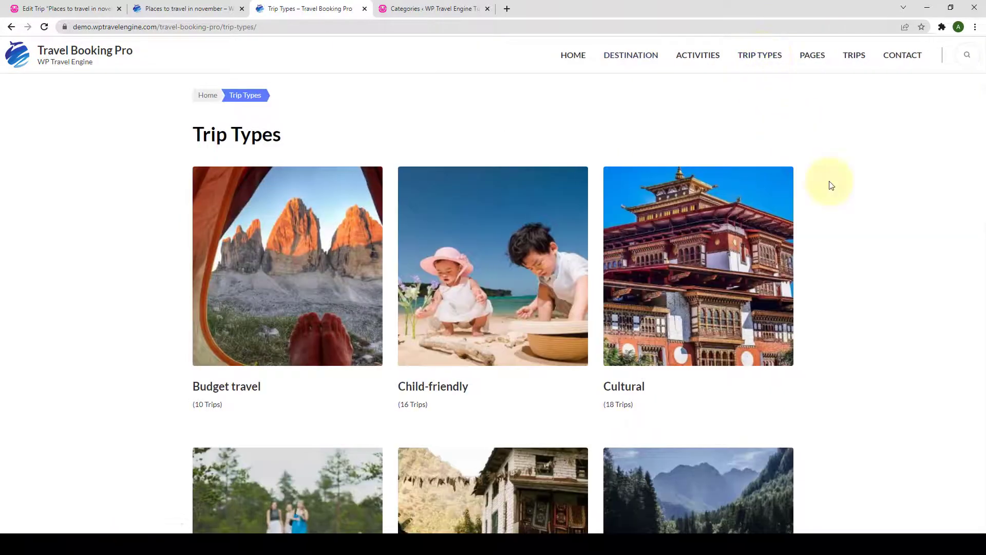
pyautogui.scroll(-1, 831, 185)
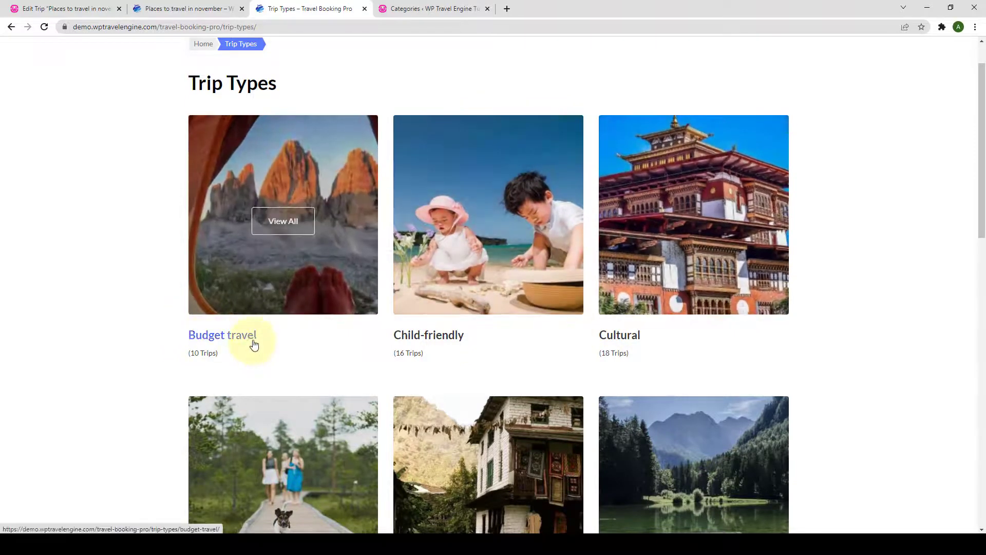
# Open the Child-friendly trip type and examine its description and the trips listed under it
pyautogui.click(446, 340)
pyautogui.scroll(-2, 783, 282)
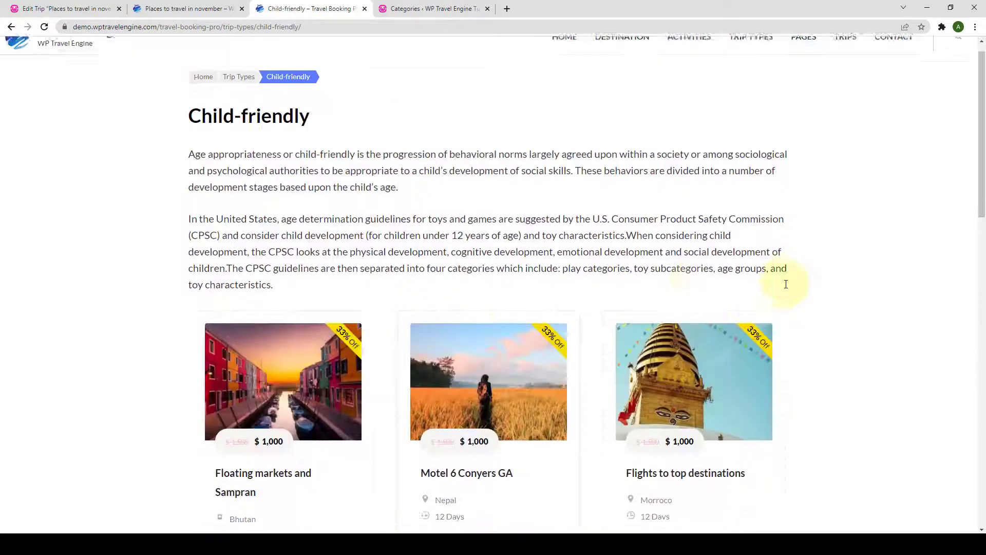
pyautogui.scroll(-5, 786, 284)
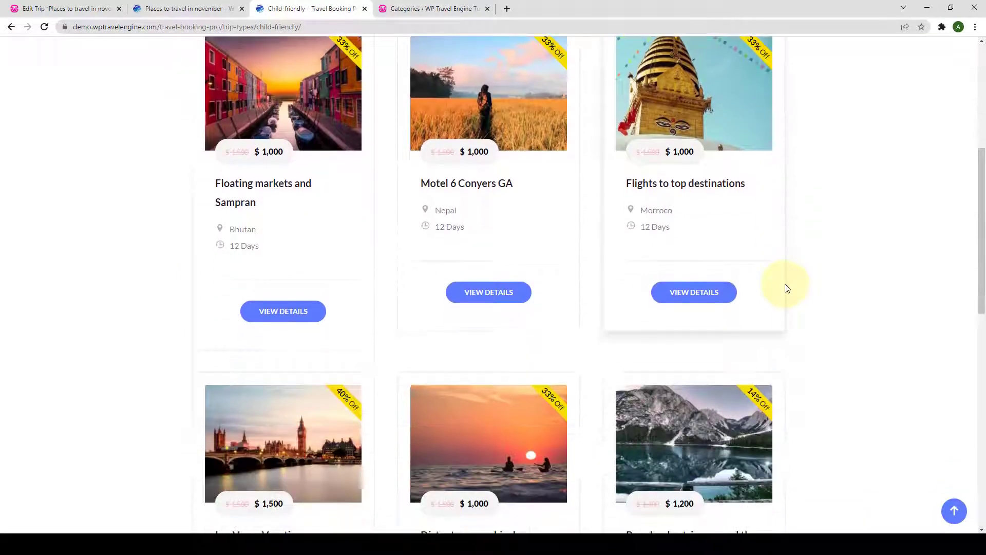
pyautogui.scroll(-3, 787, 287)
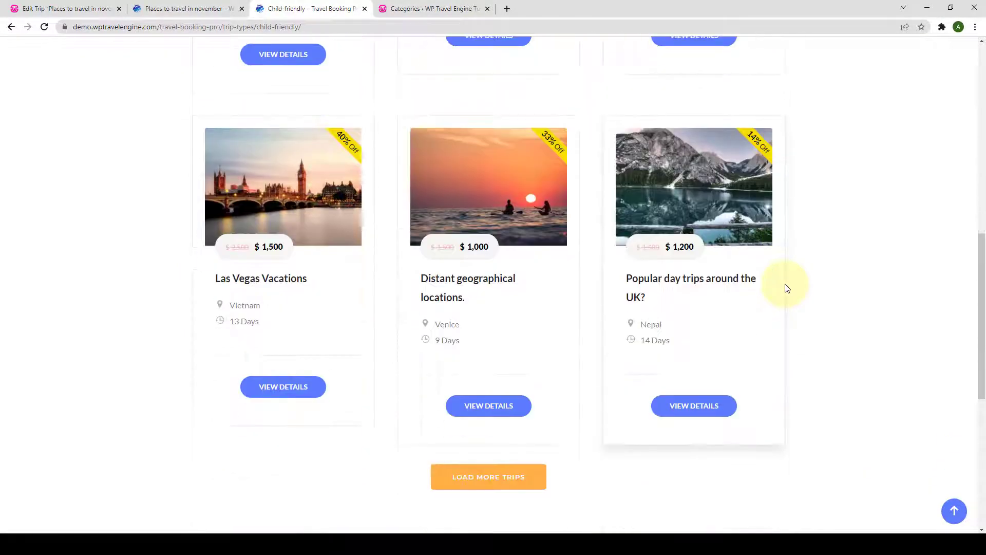
pyautogui.scroll(-3, 787, 289)
pyautogui.scroll(3, 787, 287)
pyautogui.scroll(1, 787, 288)
pyautogui.scroll(6, 787, 288)
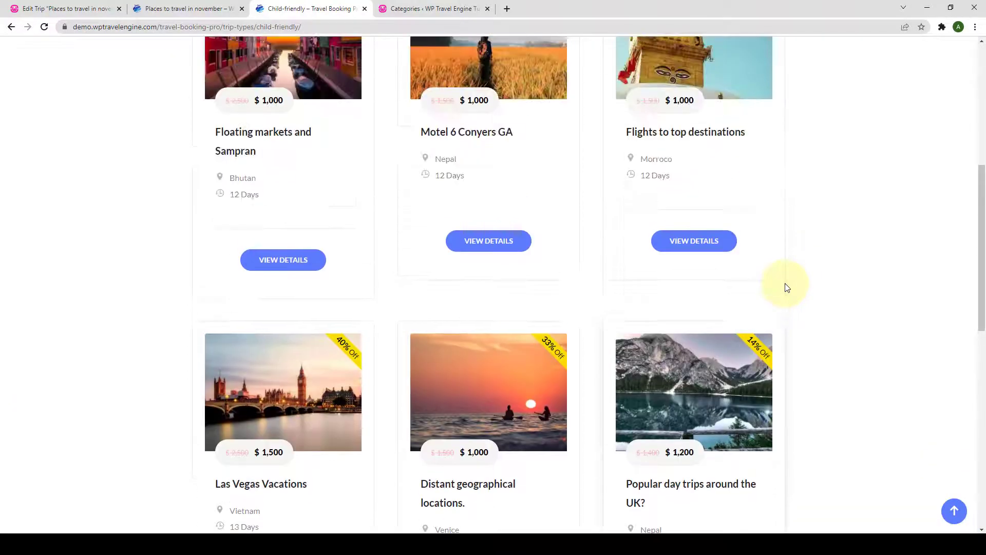
pyautogui.scroll(3, 787, 288)
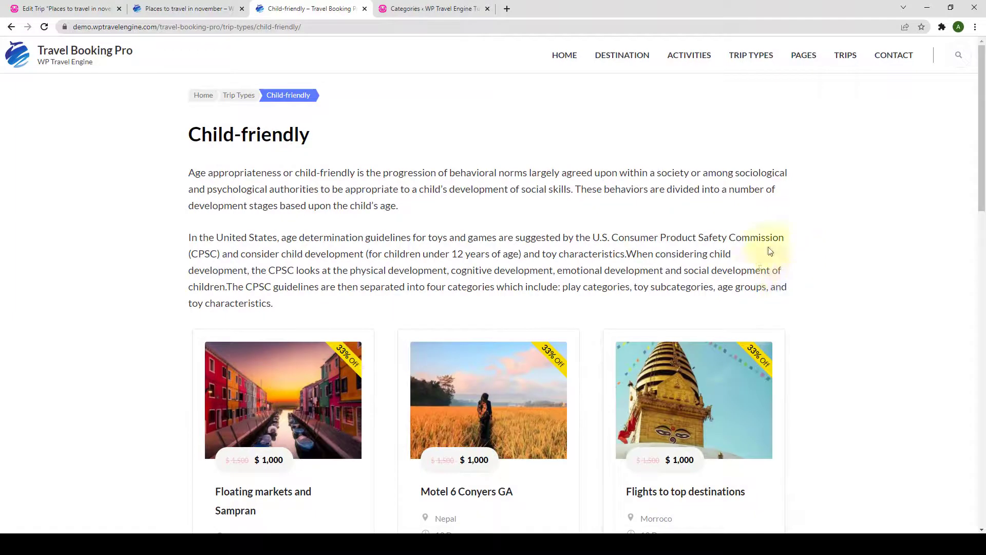